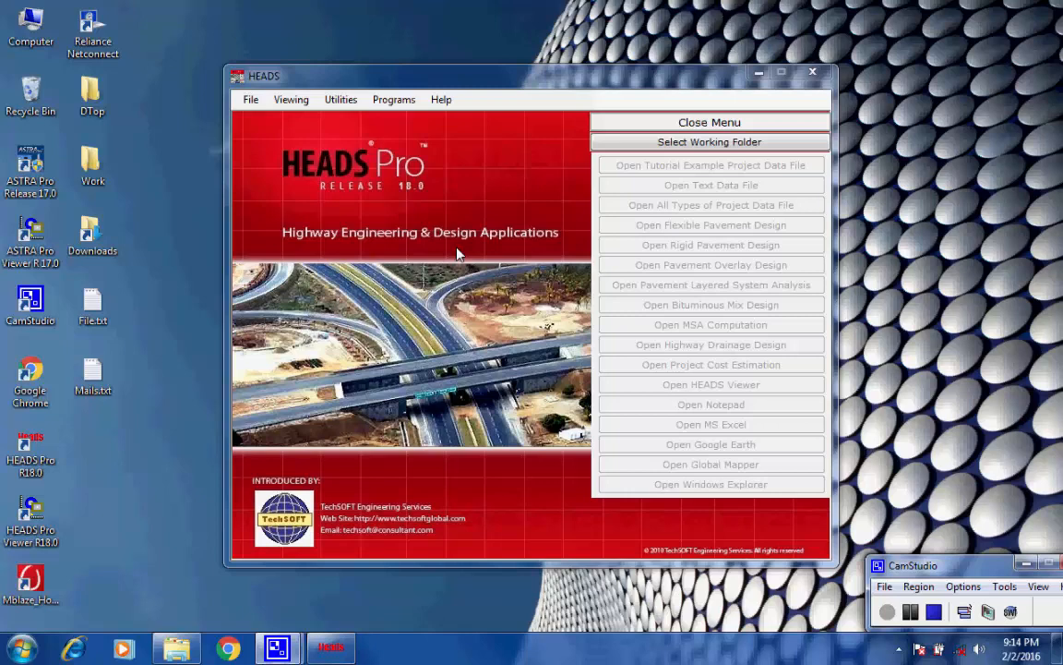
Set the Work folder on the desktop as the project's working folder
{"action": "left_click", "coordinate": [250, 100]}
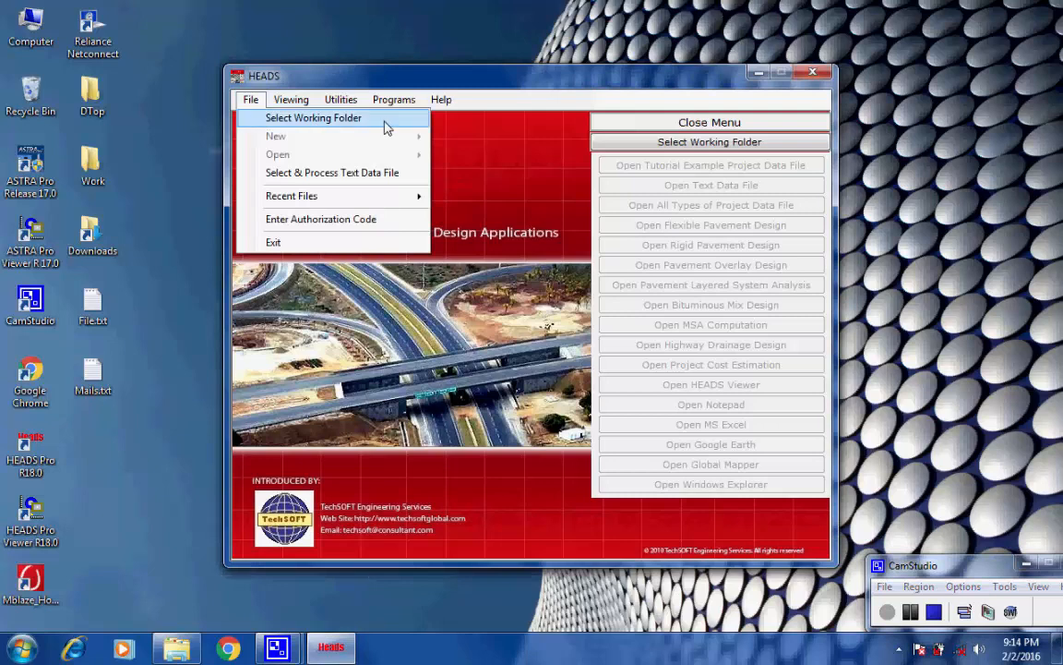
{"action": "left_click", "coordinate": [386, 120]}
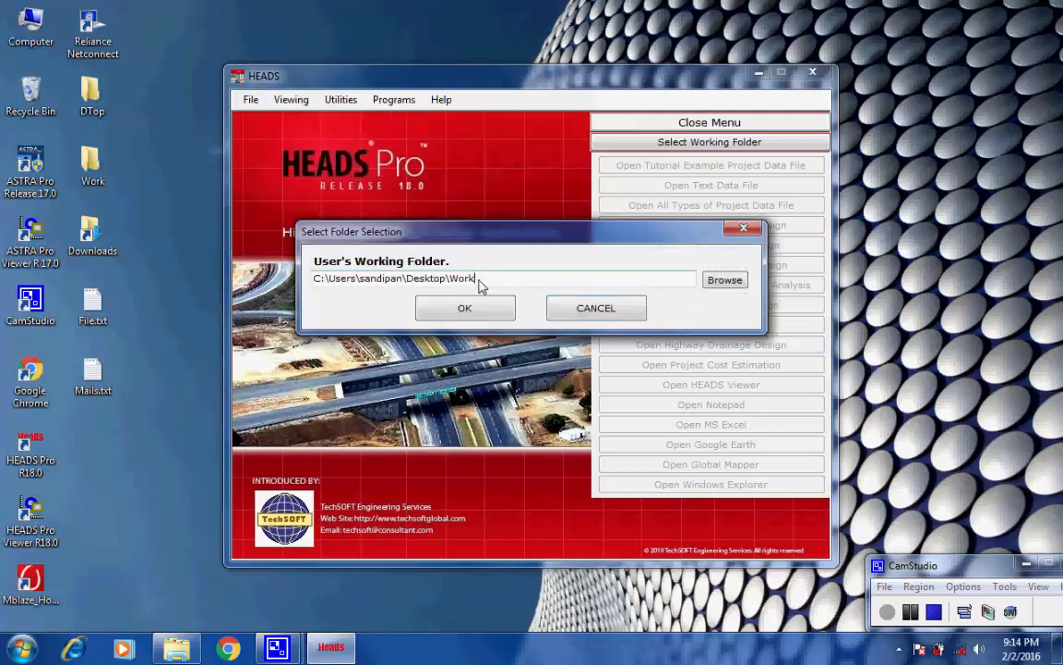
{"action": "left_click_drag", "start_coordinate": [467, 281], "coordinate": [312, 280]}
{"action": "left_click", "coordinate": [445, 278]}
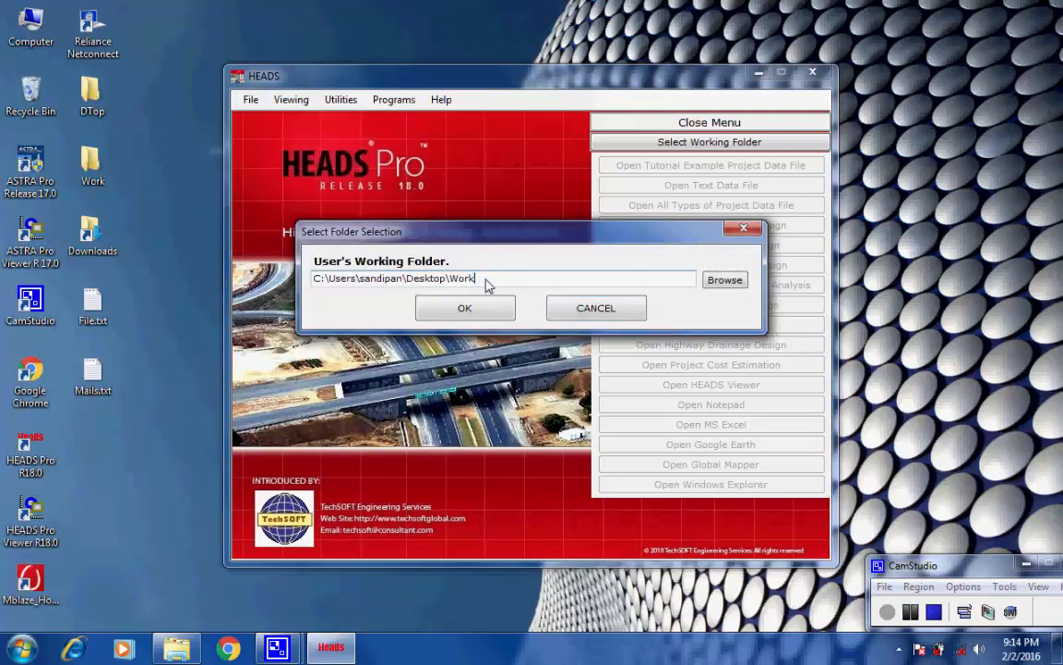
{"action": "left_click", "coordinate": [471, 312]}
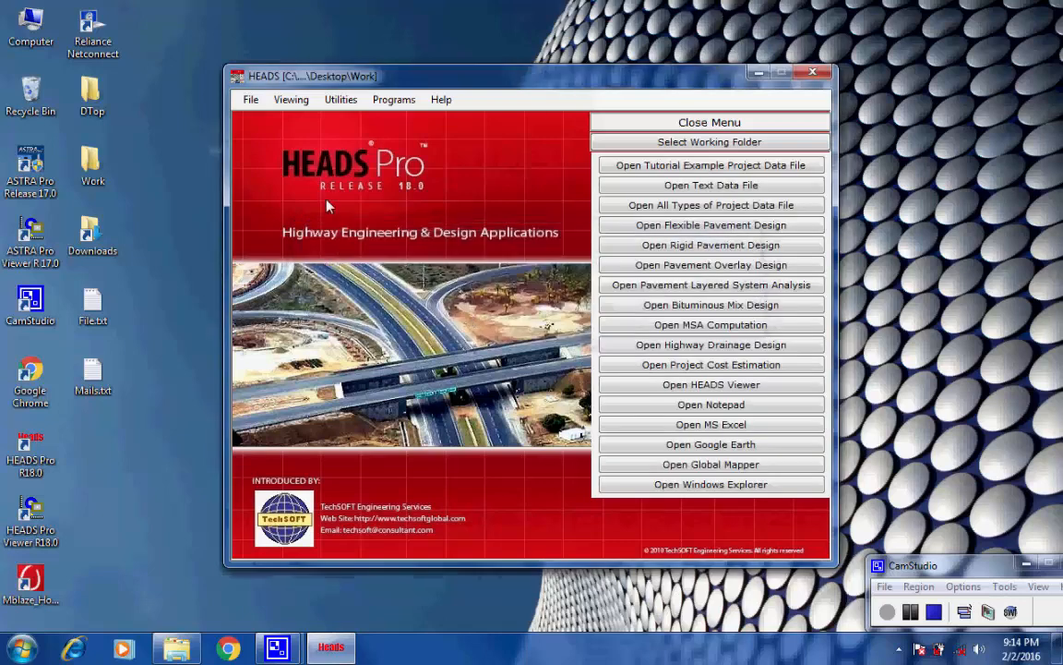
Start a new Tunnel Design project and load the tutorial example data into it
{"action": "left_click", "coordinate": [250, 99]}
{"action": "mouse_move", "coordinate": [272, 137]}
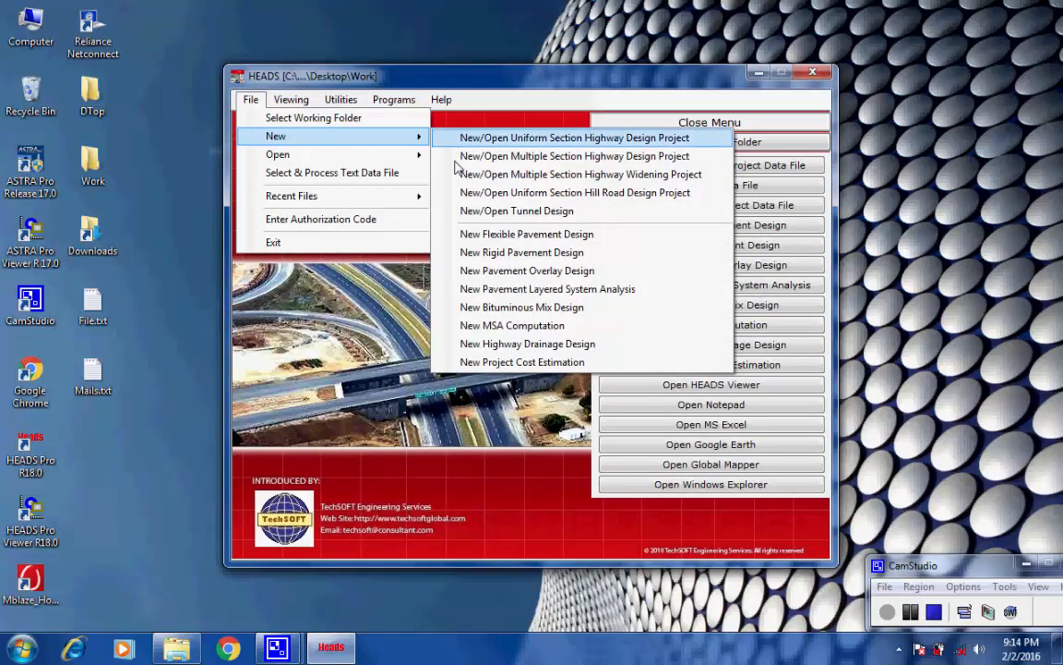
{"action": "left_click", "coordinate": [584, 218]}
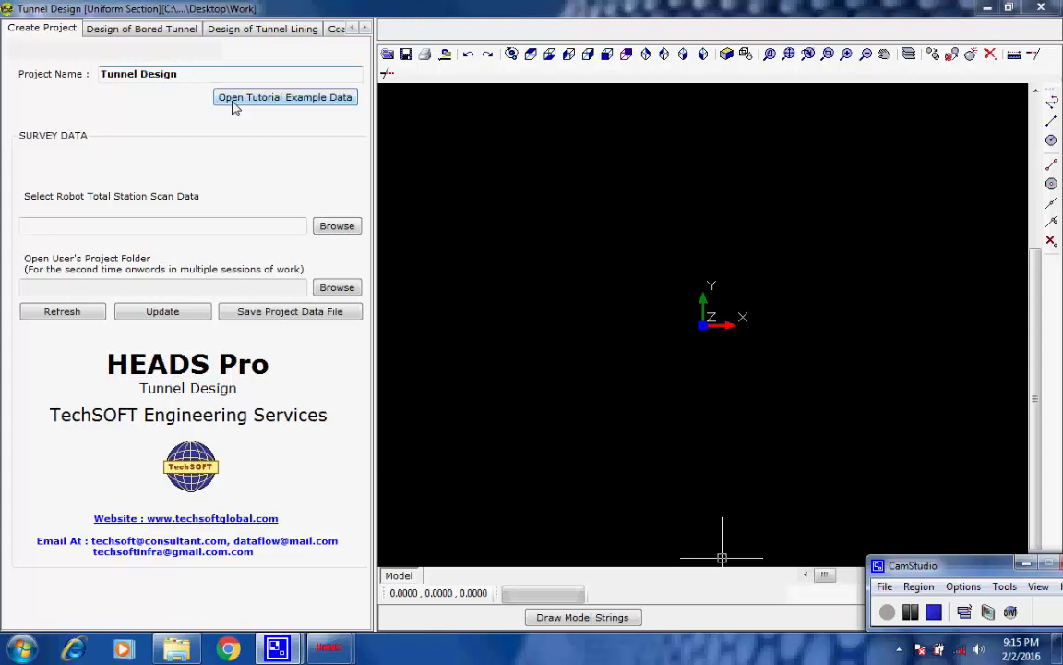
{"action": "left_click", "coordinate": [245, 102]}
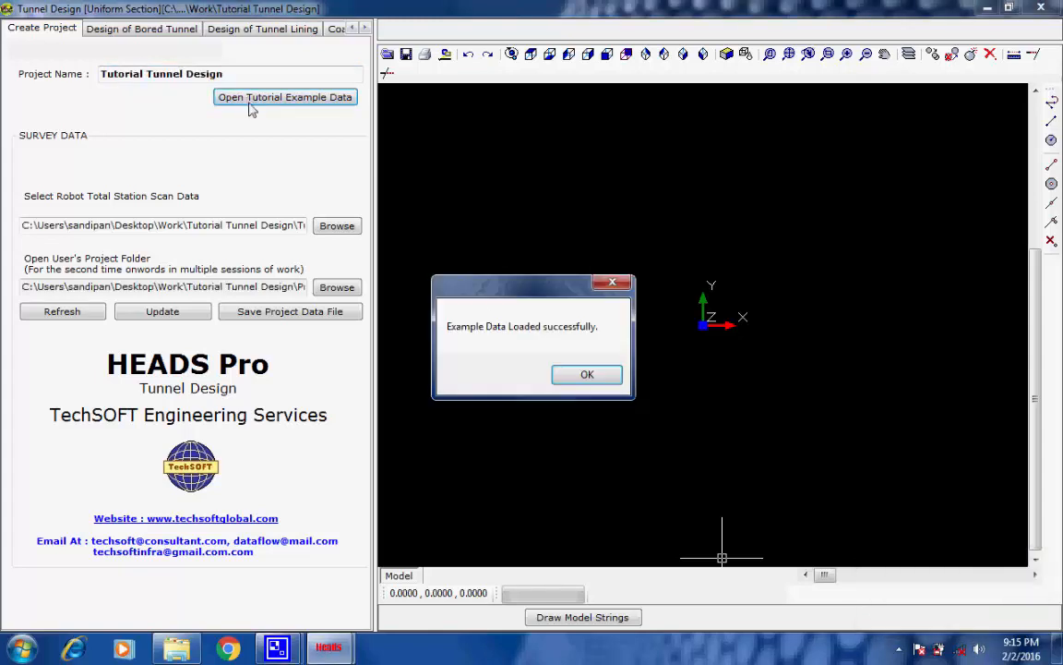
{"action": "left_click", "coordinate": [586, 373]}
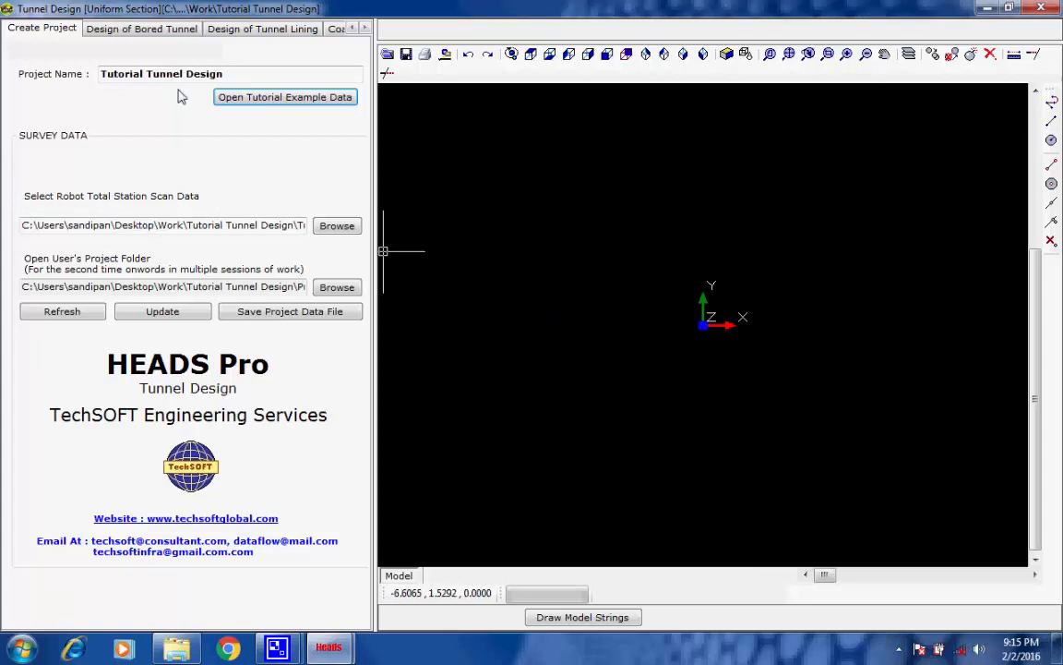
Process the HALIGN horizontal alignment design data for the bored tunnel and finish the run
{"action": "left_click", "coordinate": [143, 30]}
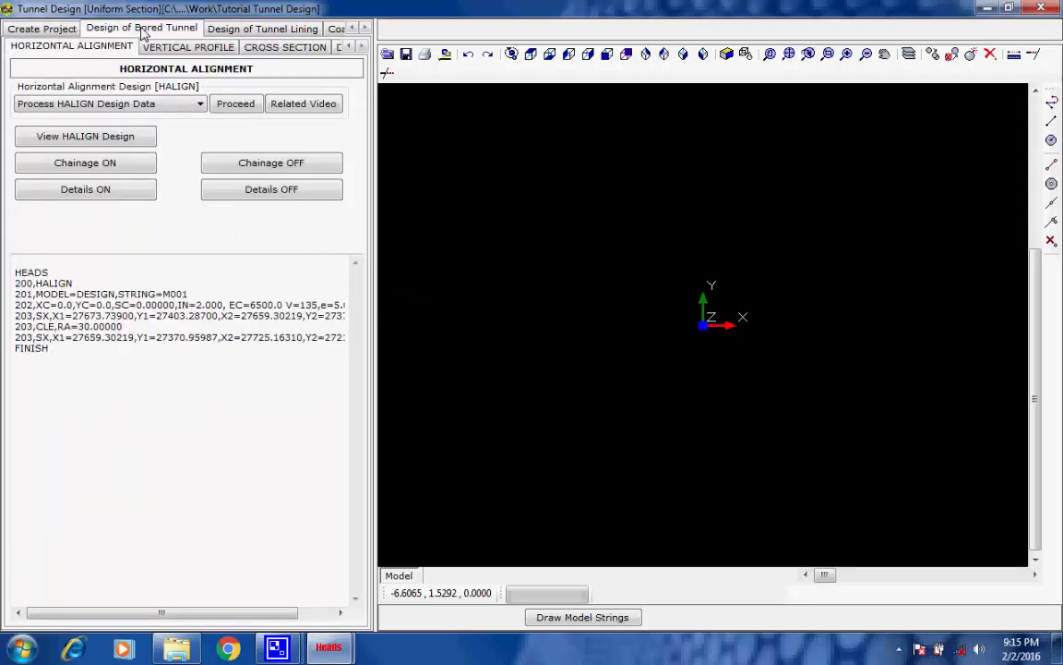
{"action": "left_click", "coordinate": [232, 105]}
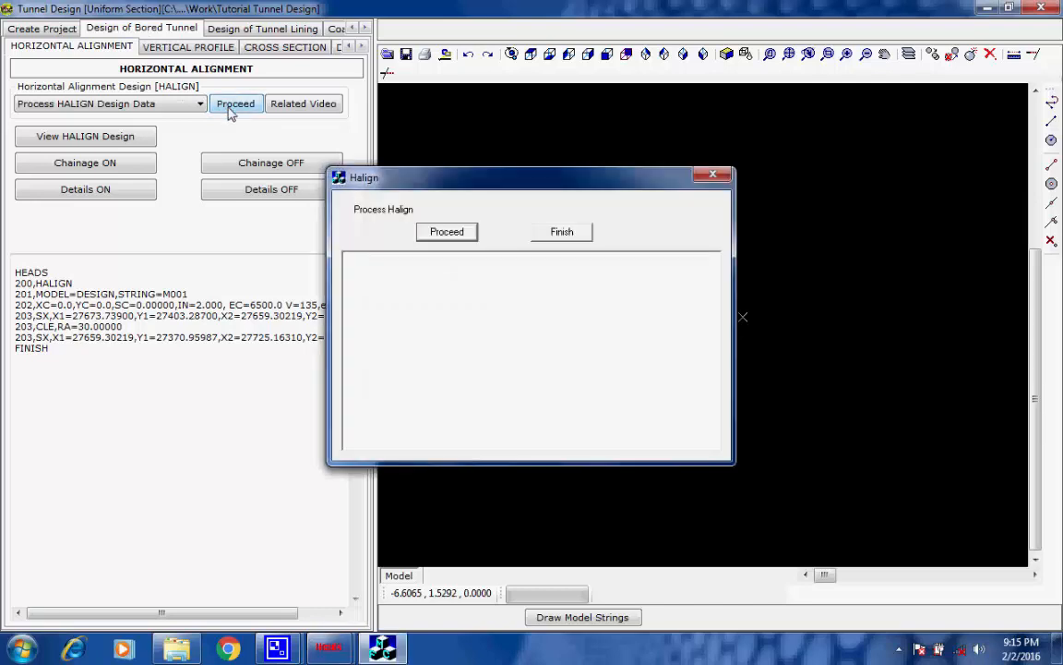
{"action": "left_click", "coordinate": [445, 233]}
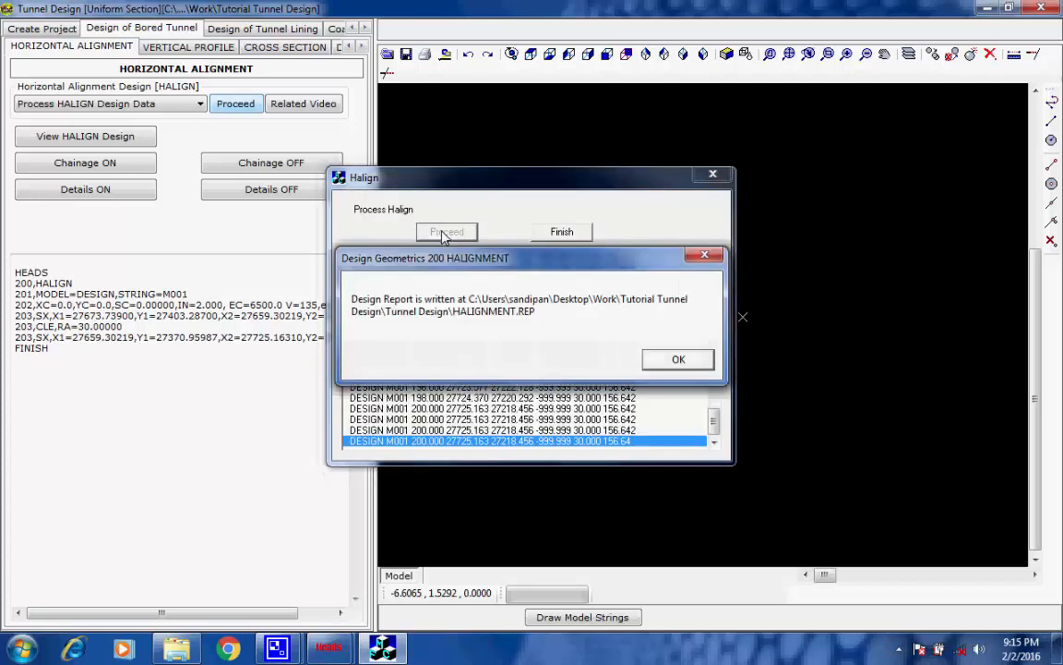
{"action": "left_click", "coordinate": [679, 358]}
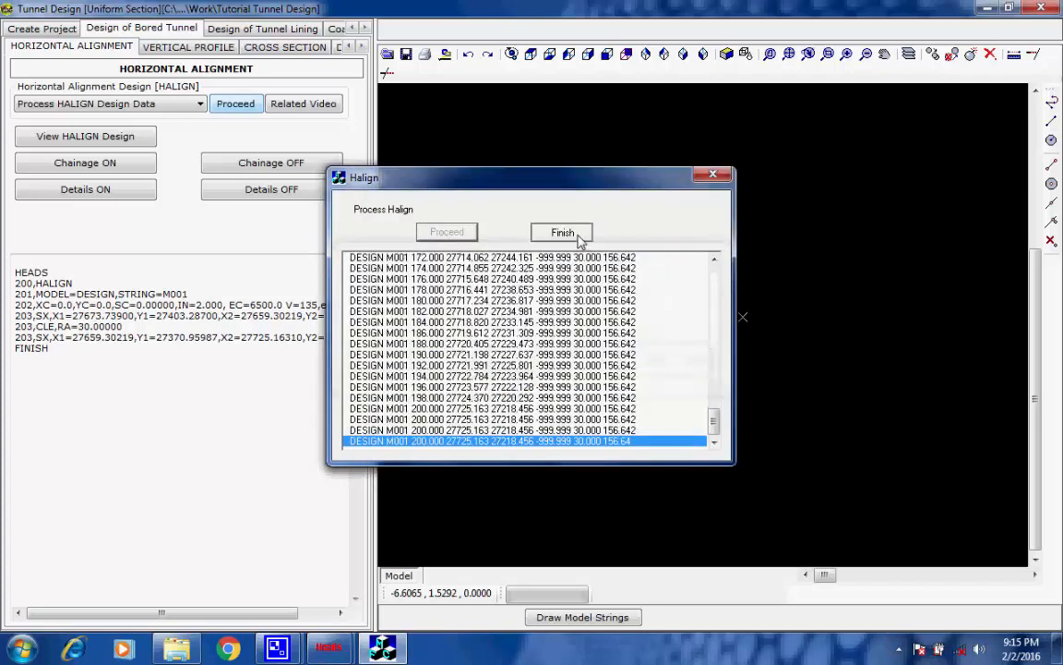
{"action": "left_click", "coordinate": [567, 232]}
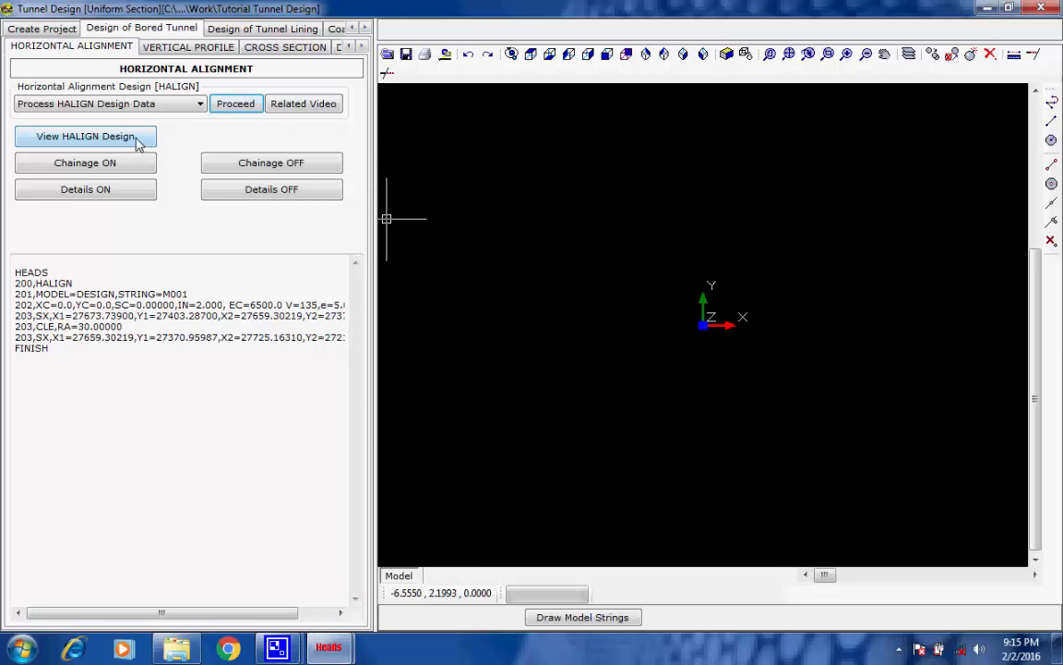
Draw the HALIGN design with M001 chainages at interval 25 in XXXX+YYY format on the right side, plus all alignment details at 1 mm text
{"action": "left_click", "coordinate": [86, 136]}
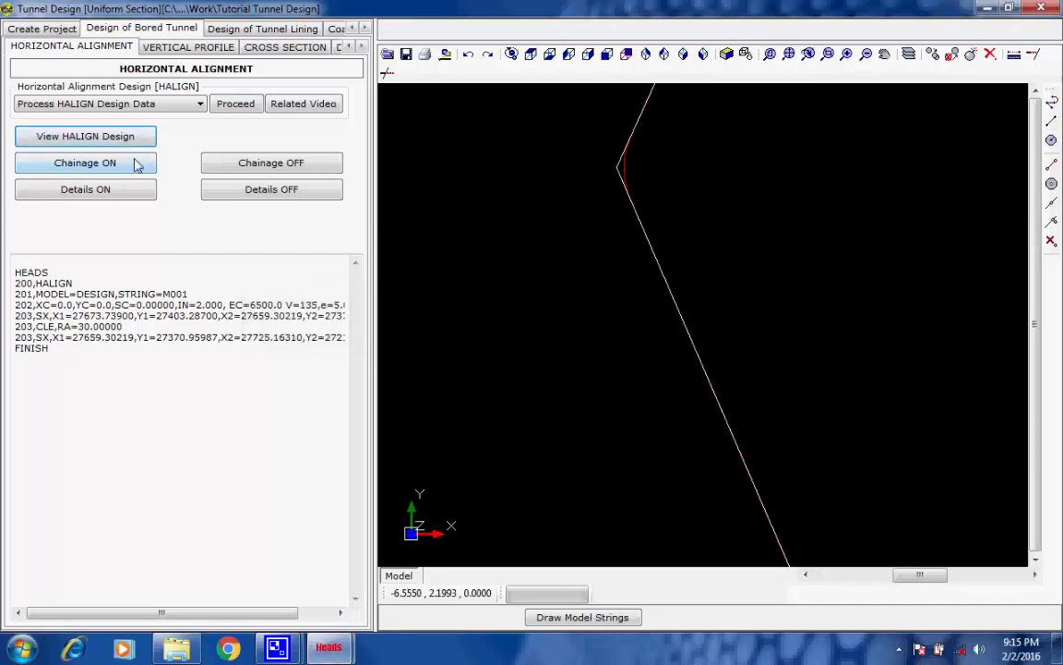
{"action": "left_click", "coordinate": [126, 167]}
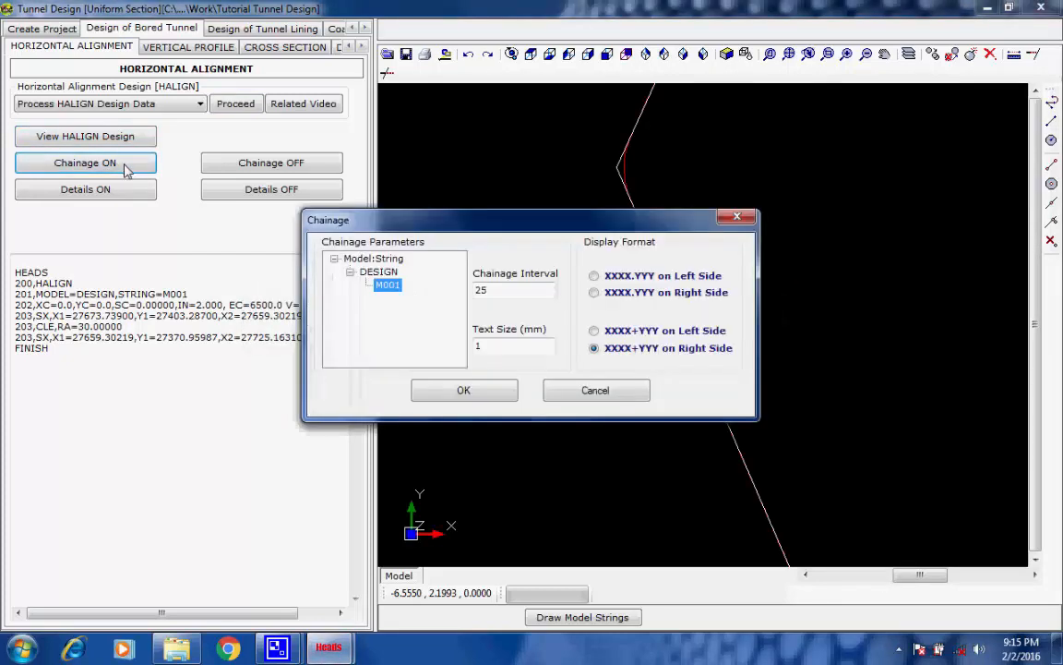
{"action": "left_click", "coordinate": [472, 395]}
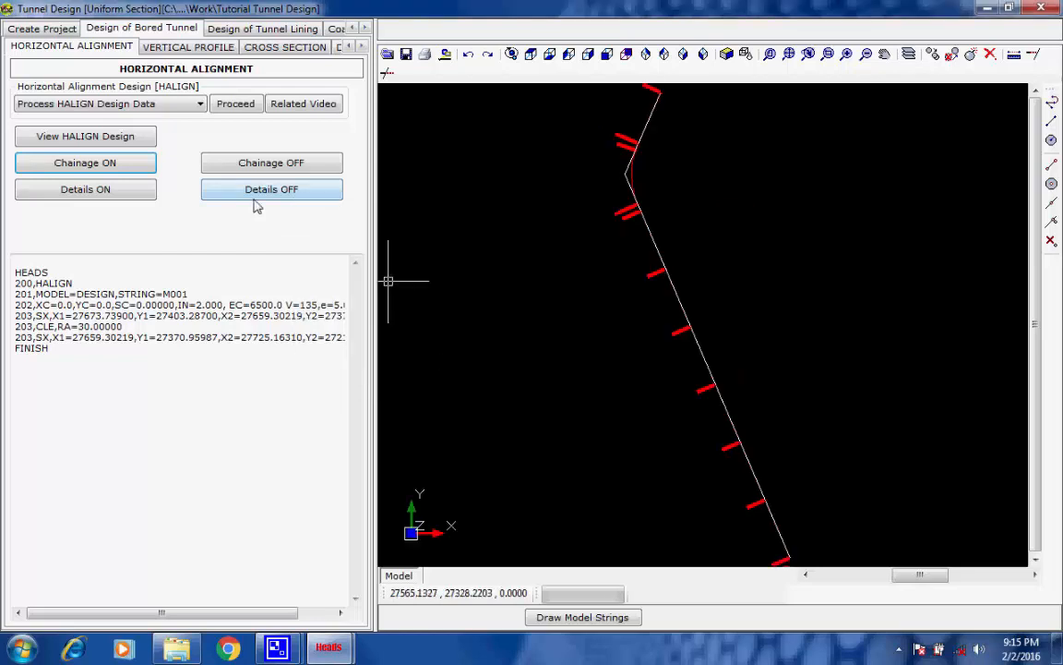
{"action": "left_click", "coordinate": [123, 192]}
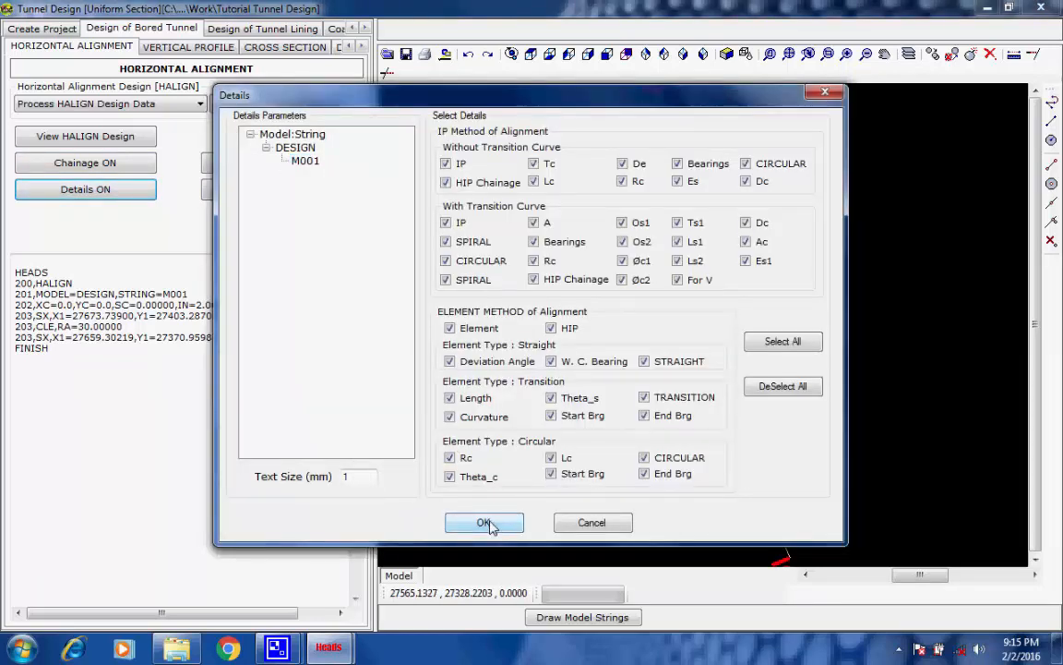
{"action": "left_click", "coordinate": [483, 524]}
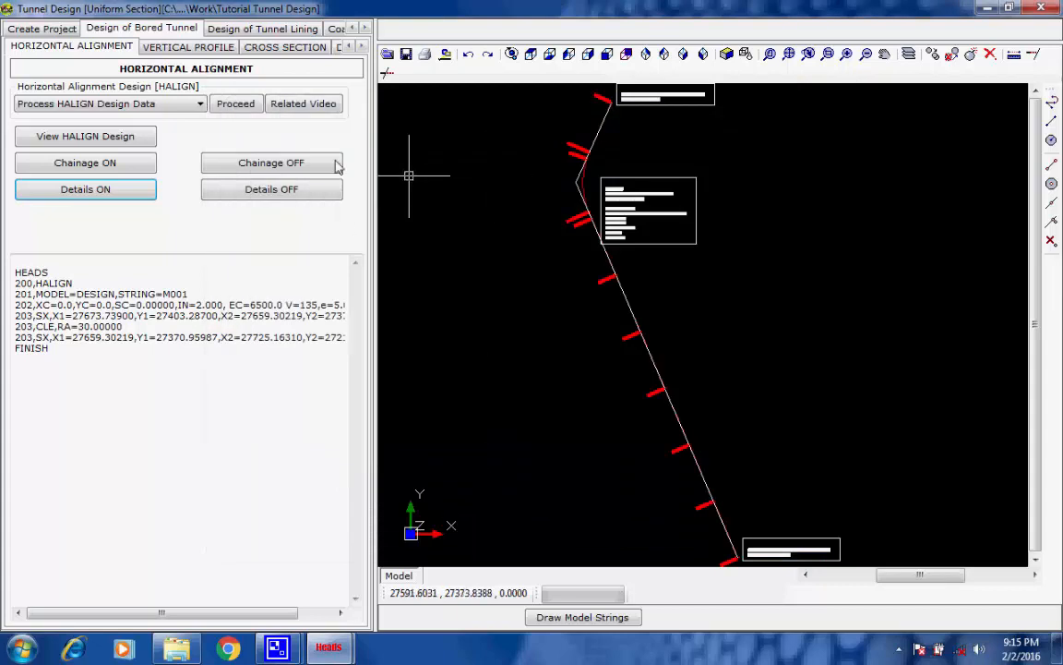
Process the VALIGN vertical alignment design data for the bored tunnel and finish the run
{"action": "left_click", "coordinate": [188, 48]}
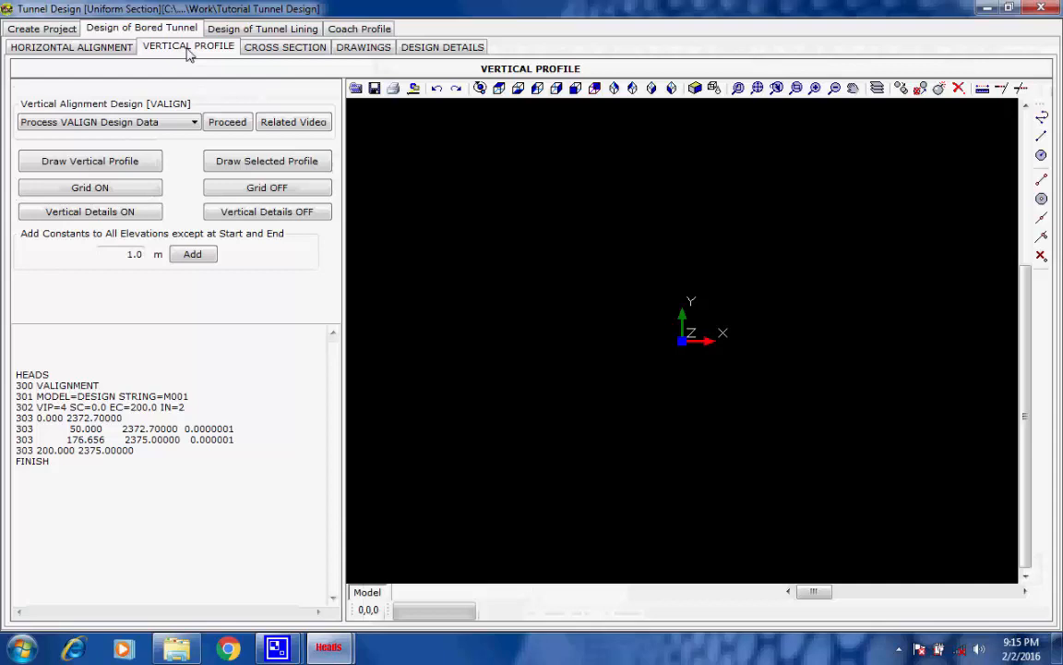
{"action": "left_click", "coordinate": [225, 122]}
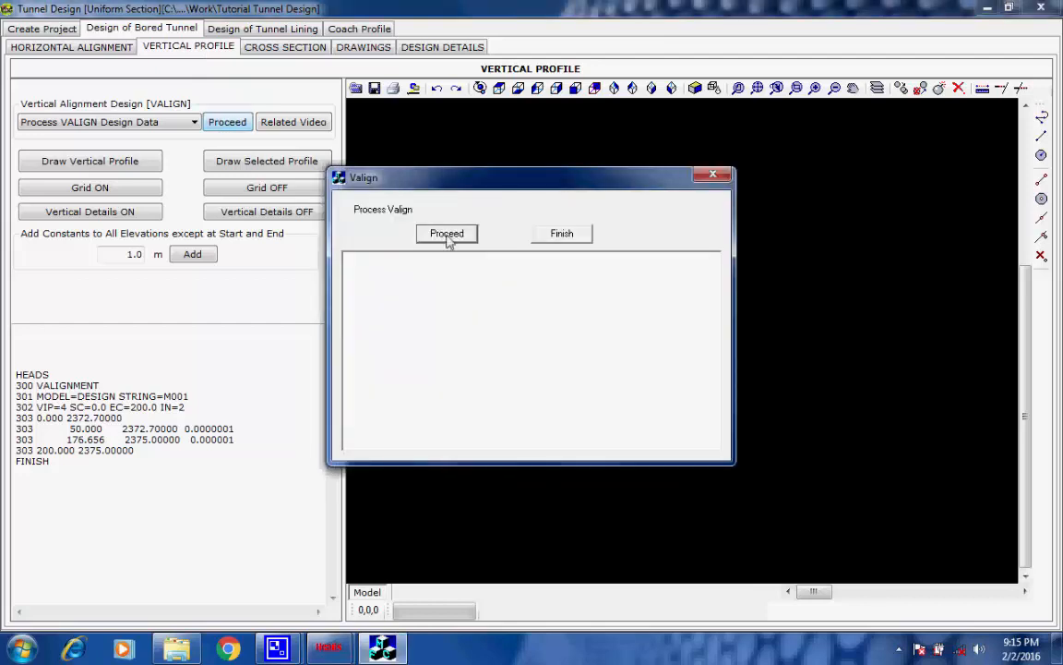
{"action": "left_click", "coordinate": [448, 233]}
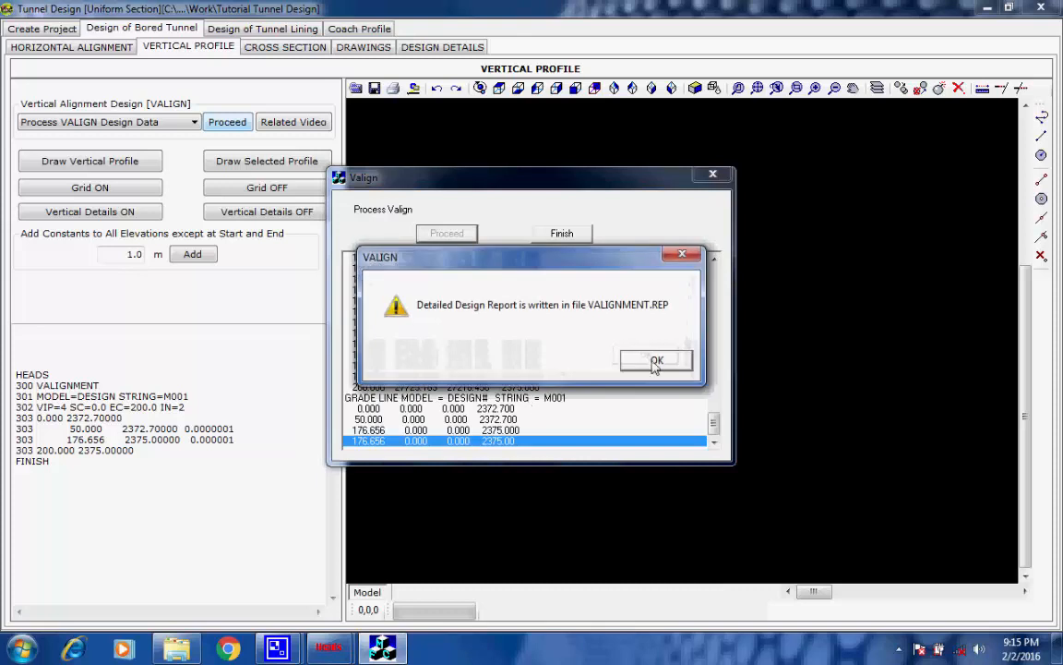
{"action": "left_click", "coordinate": [655, 359]}
{"action": "left_click", "coordinate": [574, 234]}
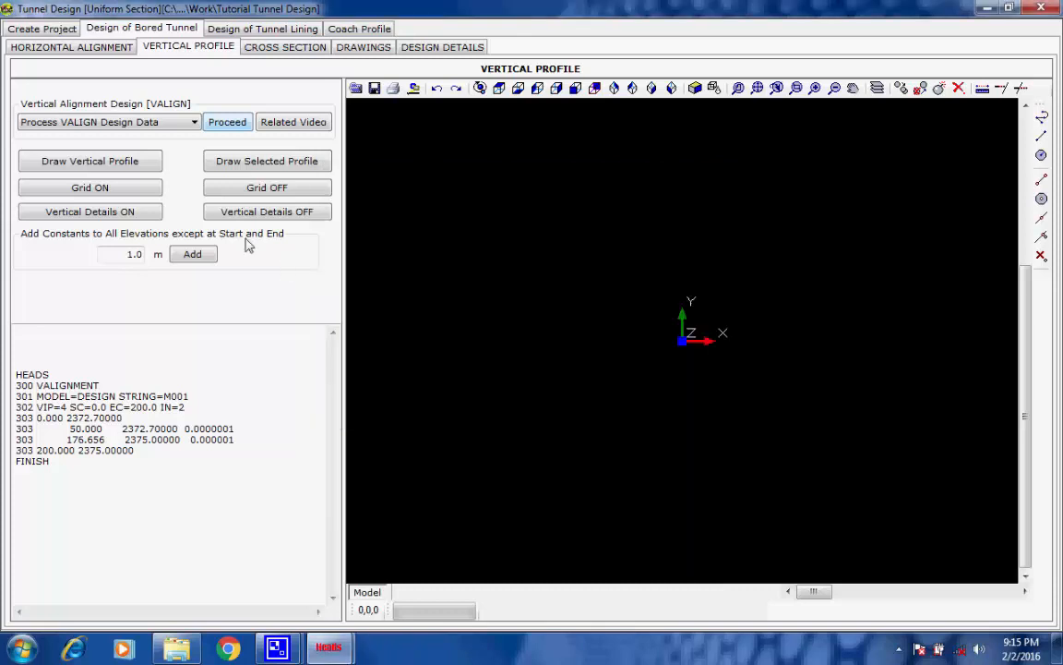
Draw the tunnel's vertical profile and turn on its grid
{"action": "left_click", "coordinate": [140, 160]}
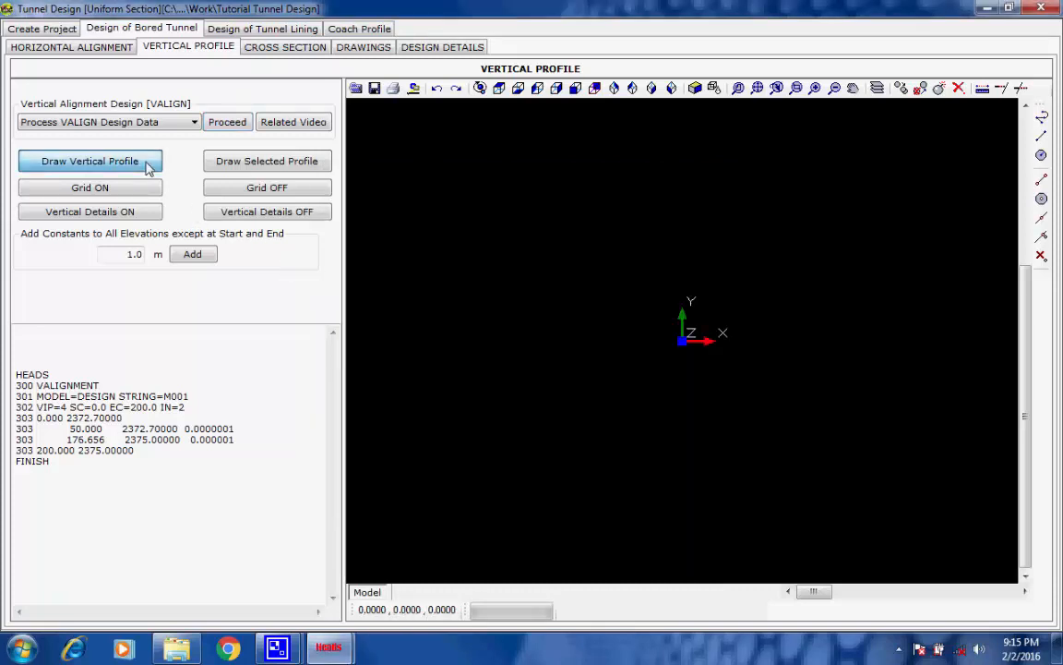
{"action": "left_click", "coordinate": [562, 261]}
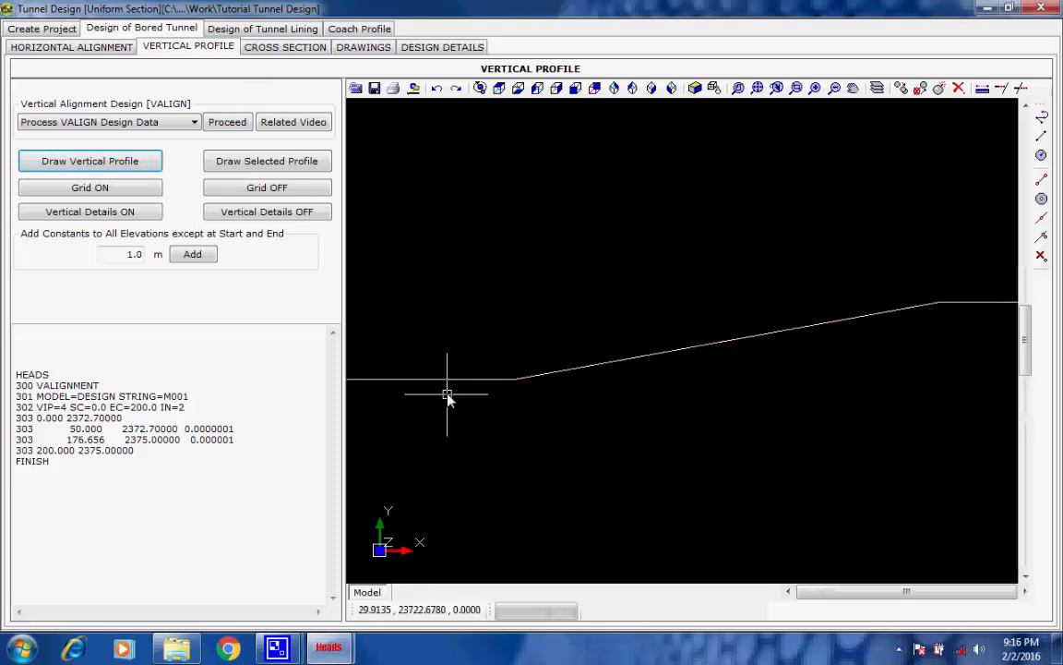
{"action": "left_click", "coordinate": [129, 189]}
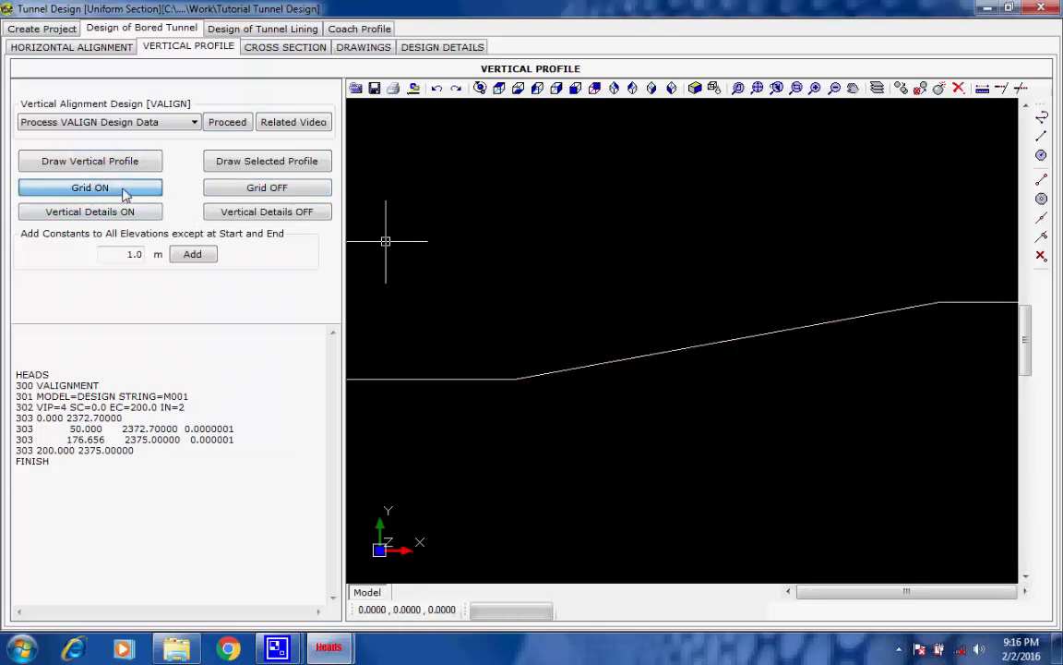
{"action": "left_click", "coordinate": [655, 314]}
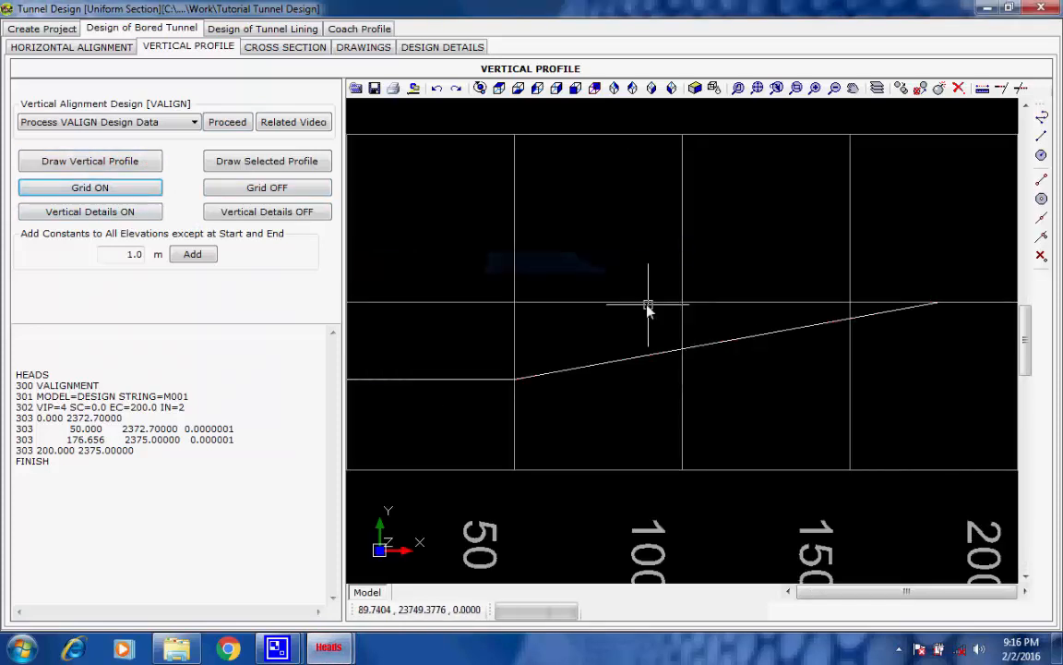
Turn on the vertical details for the DESIGN model at 1 mm text size and inspect the VIP labels along the profile
{"action": "left_click", "coordinate": [139, 214]}
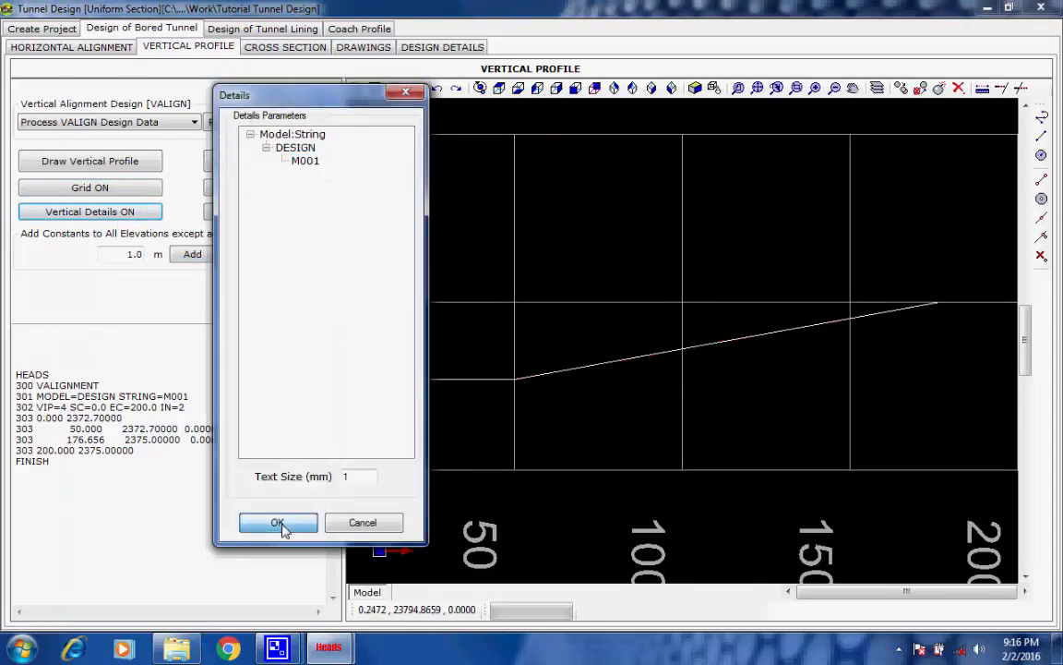
{"action": "left_click", "coordinate": [277, 523]}
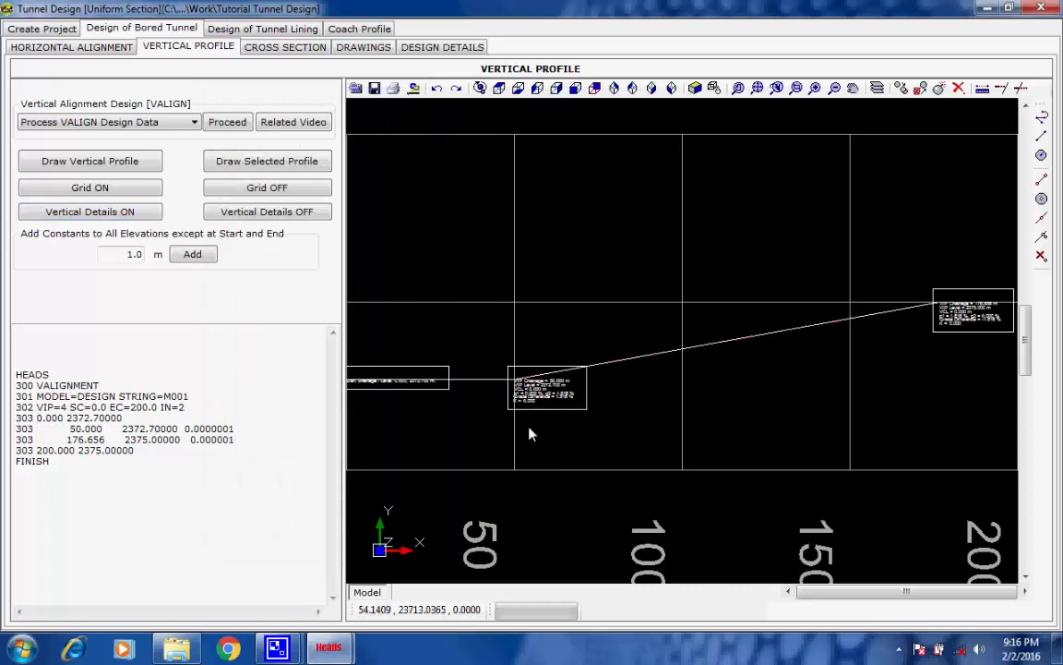
{"action": "scroll", "coordinate": [523, 416], "scroll_direction": "up", "scroll_amount": 5}
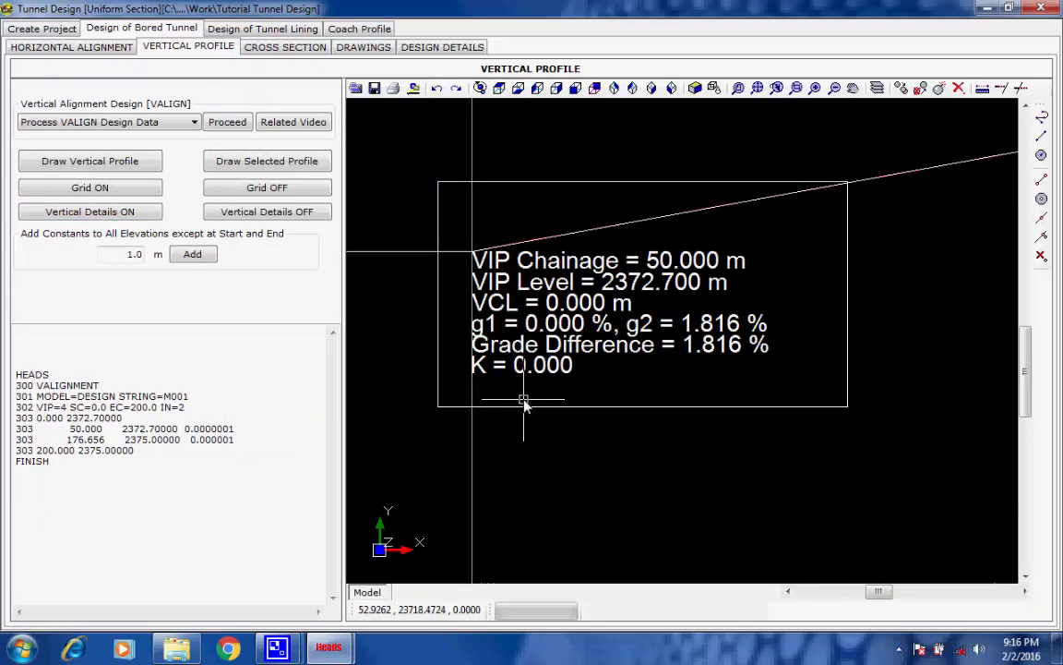
{"action": "scroll", "coordinate": [523, 405], "scroll_direction": "down", "scroll_amount": 2}
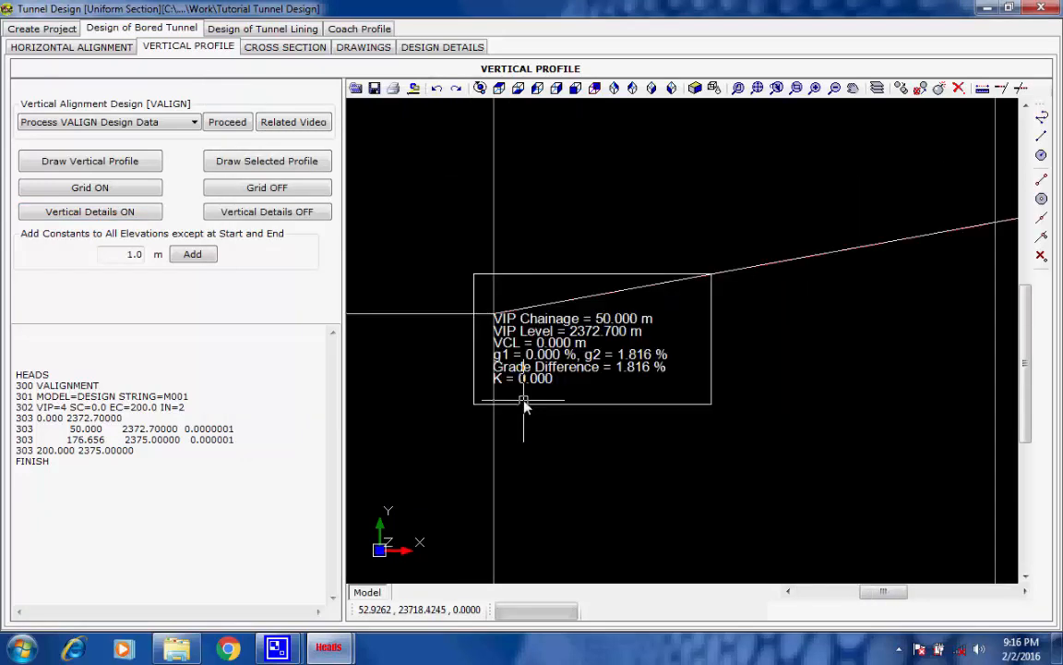
{"action": "scroll", "coordinate": [524, 406], "scroll_direction": "down", "scroll_amount": 4}
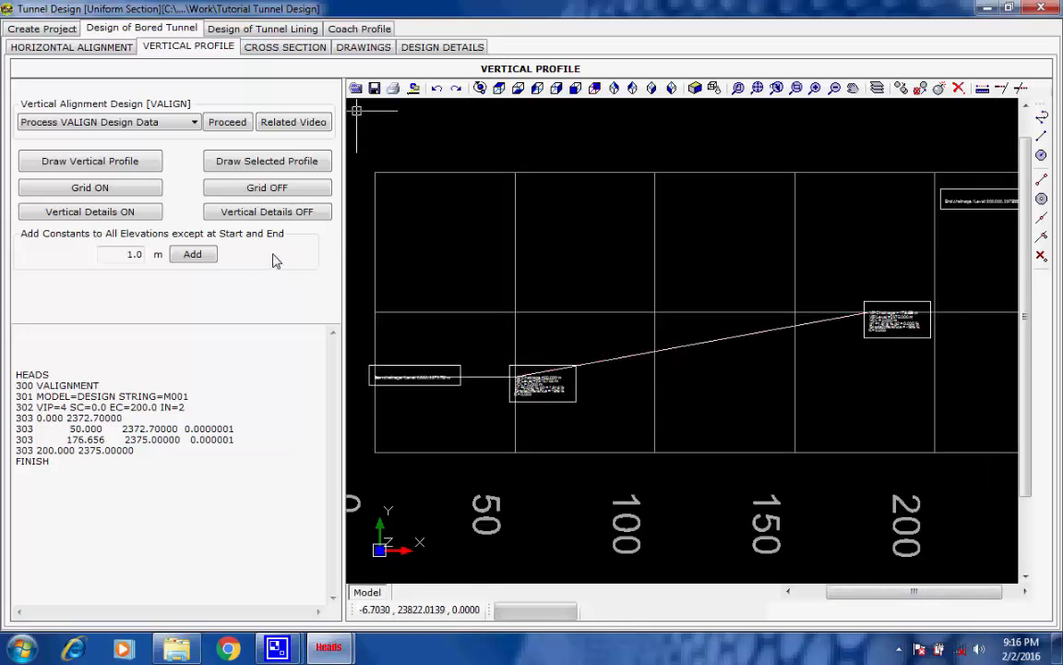
{"action": "scroll", "coordinate": [423, 278], "scroll_direction": "down", "scroll_amount": 3}
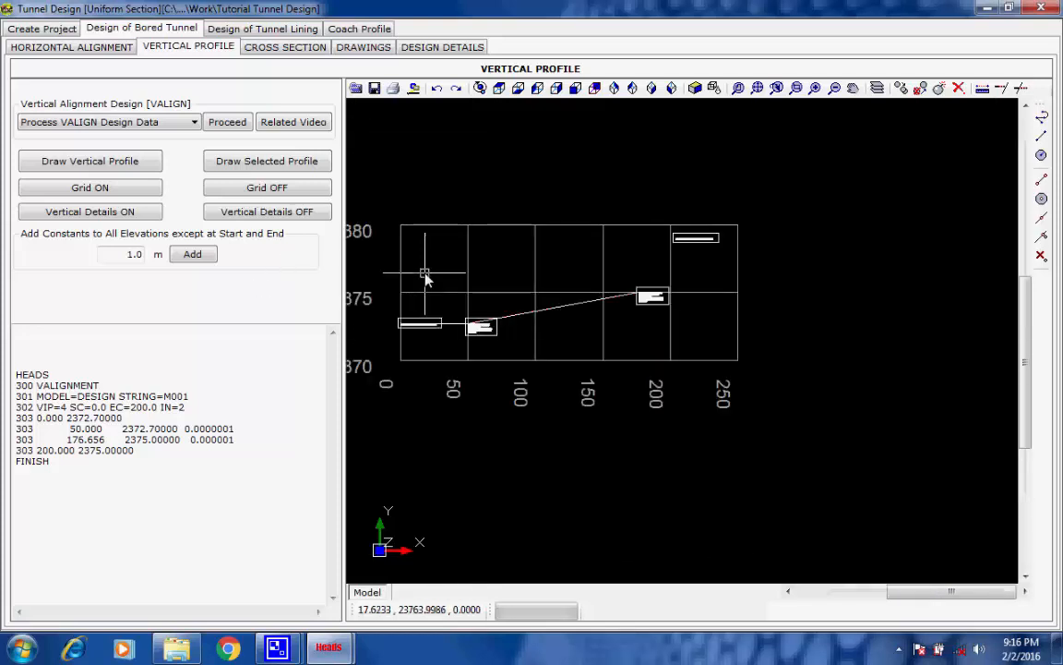
{"action": "left_click", "coordinate": [757, 88]}
Review the bored tunnel's cross section definition, including the total station scan data file for the as-built data
{"action": "left_click", "coordinate": [247, 46]}
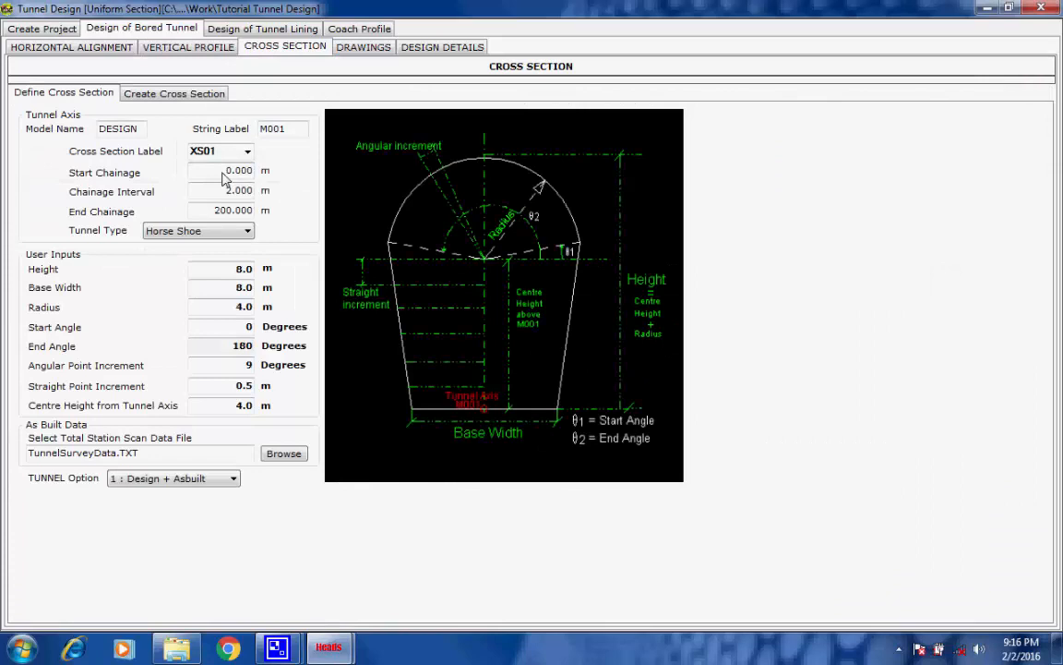
{"action": "left_click", "coordinate": [153, 96]}
{"action": "left_click", "coordinate": [100, 94]}
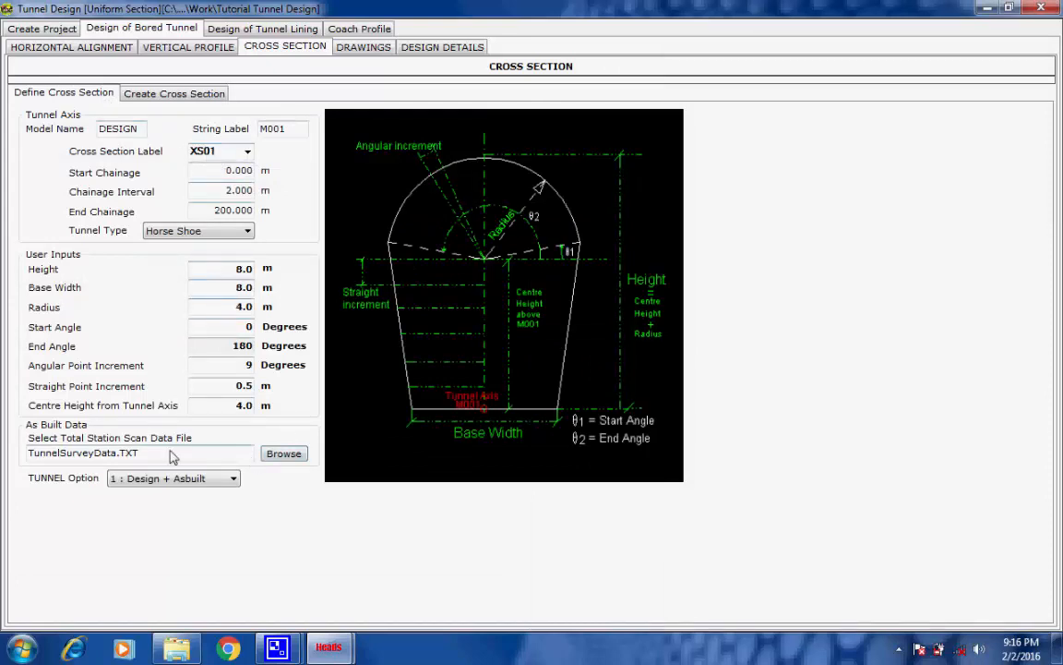
{"action": "left_click_drag", "start_coordinate": [140, 452], "coordinate": [6, 453]}
{"action": "left_click", "coordinate": [140, 452]}
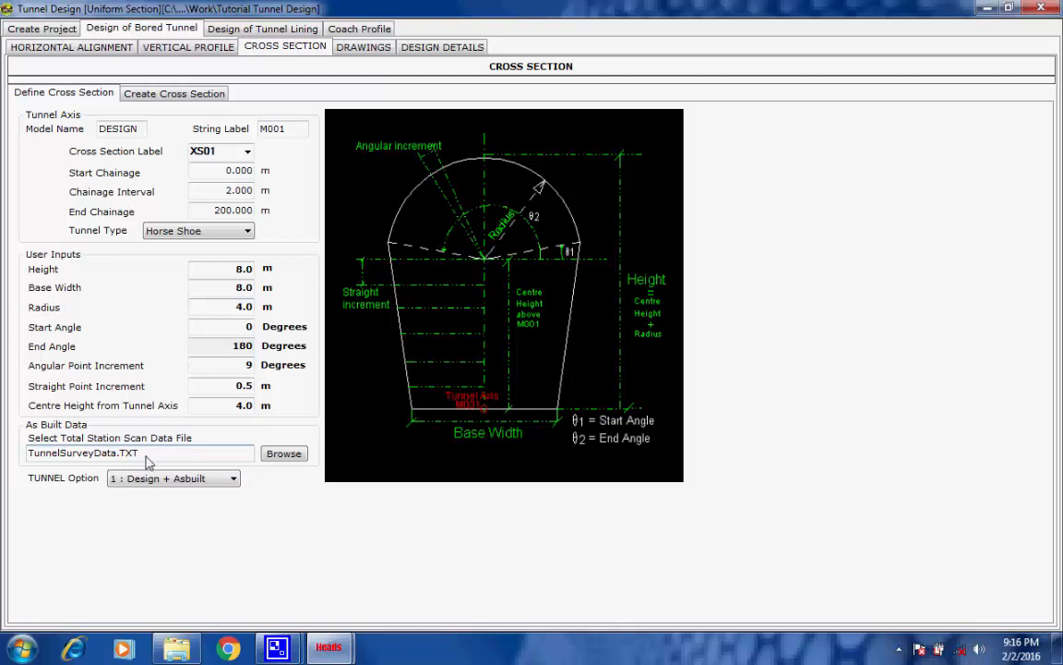
Open the survey data file from the design details and examine its header lines and first point records
{"action": "left_click", "coordinate": [446, 52]}
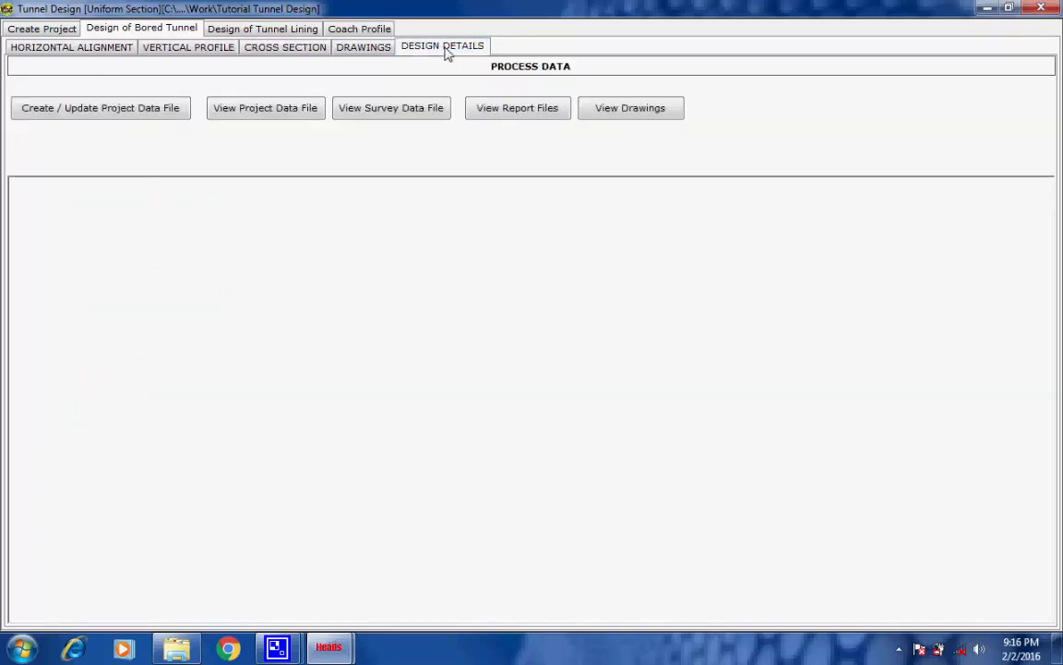
{"action": "left_click", "coordinate": [385, 109]}
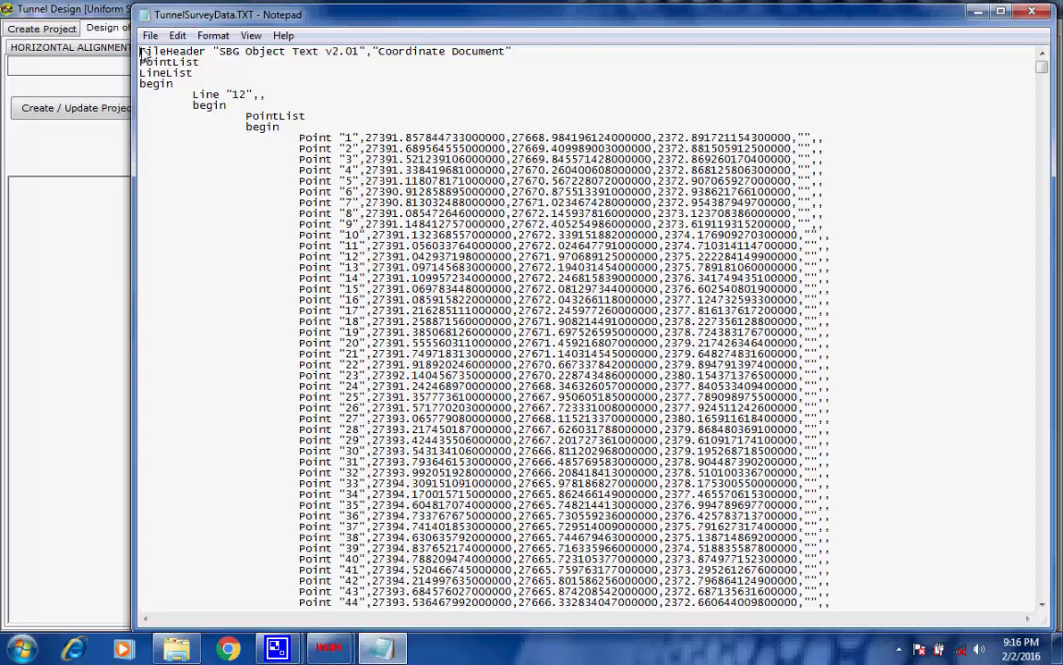
{"action": "left_click_drag", "start_coordinate": [141, 52], "coordinate": [281, 126]}
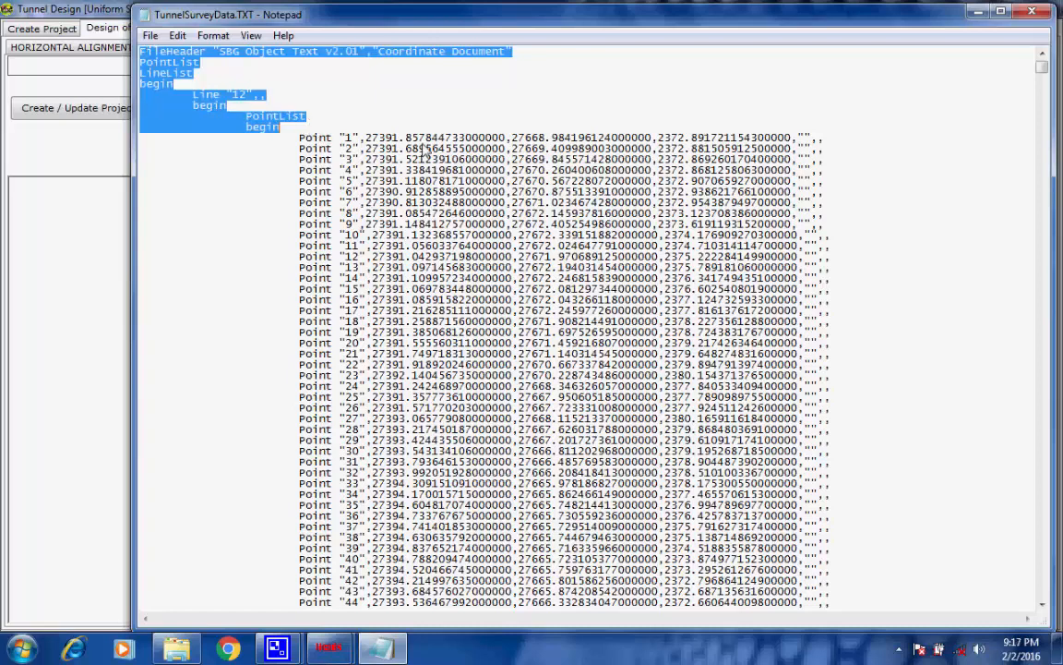
{"action": "scroll", "coordinate": [710, 189], "scroll_direction": "down", "scroll_amount": 1}
{"action": "scroll", "coordinate": [711, 189], "scroll_direction": "down", "scroll_amount": 15}
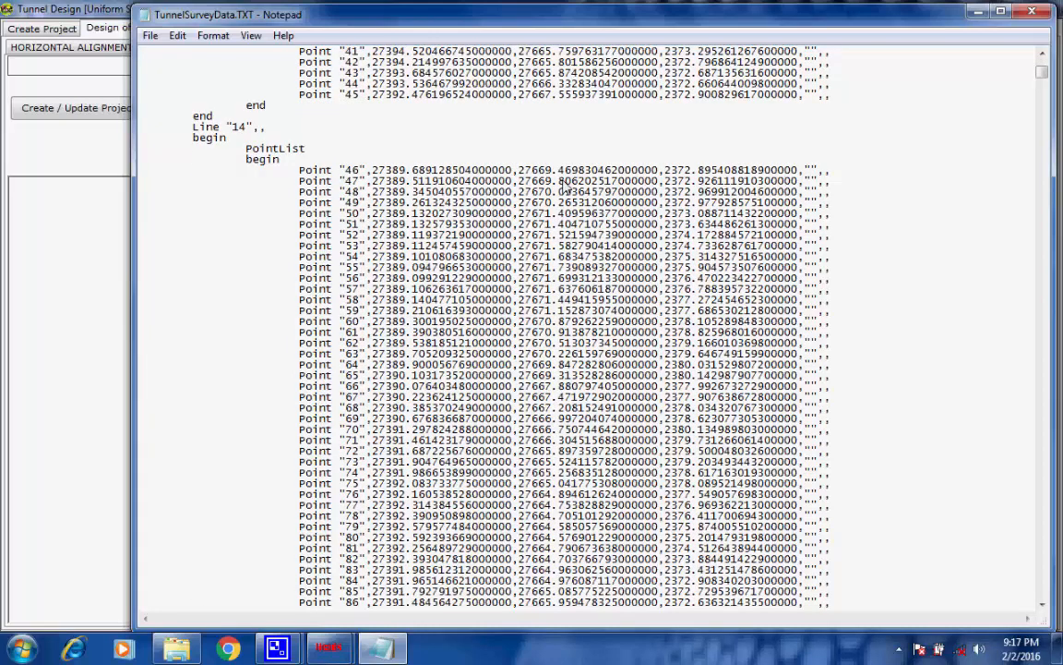
{"action": "scroll", "coordinate": [513, 185], "scroll_direction": "up", "scroll_amount": 15}
{"action": "left_click", "coordinate": [329, 106]}
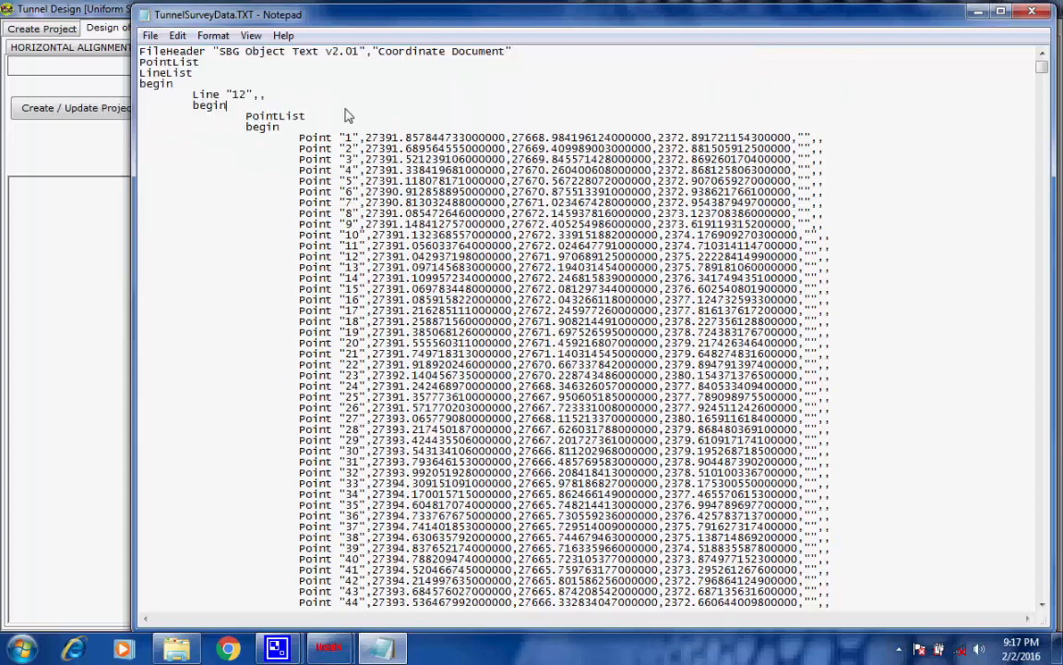
Examine the line headings 12, 14 and onward to 20 that group the survey points, and close the file
{"action": "left_click_drag", "start_coordinate": [233, 96], "coordinate": [246, 96]}
{"action": "left_click", "coordinate": [333, 110]}
{"action": "scroll", "coordinate": [334, 111], "scroll_direction": "down", "scroll_amount": 6}
{"action": "scroll", "coordinate": [335, 111], "scroll_direction": "down", "scroll_amount": 5}
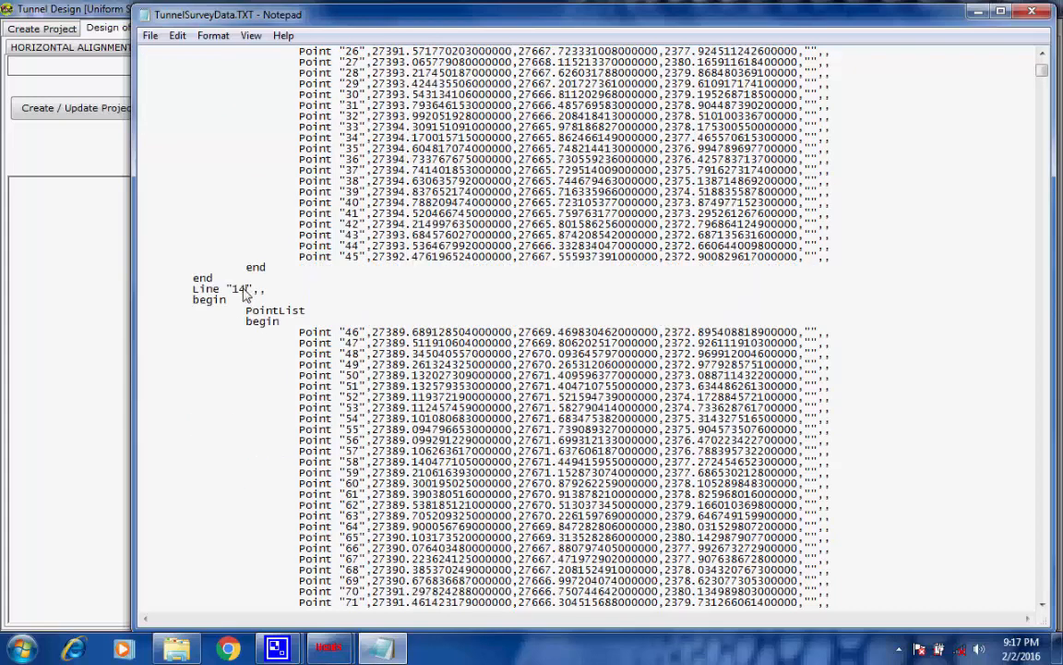
{"action": "left_click_drag", "start_coordinate": [247, 289], "coordinate": [233, 290]}
{"action": "left_click", "coordinate": [336, 311]}
{"action": "scroll", "coordinate": [297, 349], "scroll_direction": "down", "scroll_amount": 14}
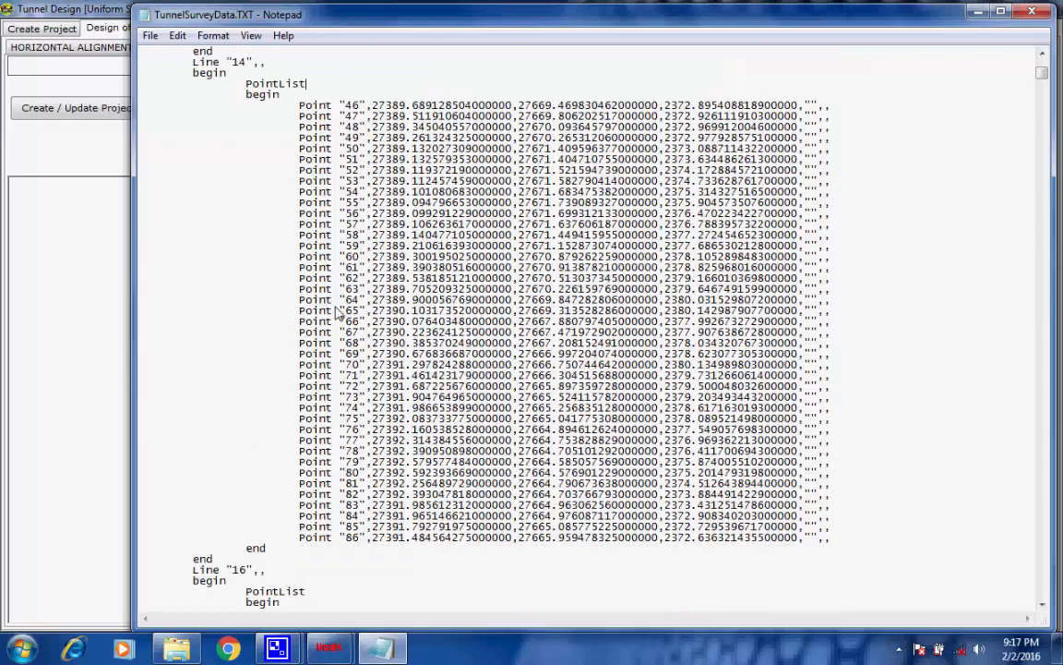
{"action": "left_click_drag", "start_coordinate": [246, 344], "coordinate": [233, 370]}
{"action": "left_click", "coordinate": [276, 347]}
{"action": "scroll", "coordinate": [278, 353], "scroll_direction": "down", "scroll_amount": 11}
{"action": "left_click", "coordinate": [276, 368]}
{"action": "scroll", "coordinate": [366, 360], "scroll_direction": "down", "scroll_amount": 10}
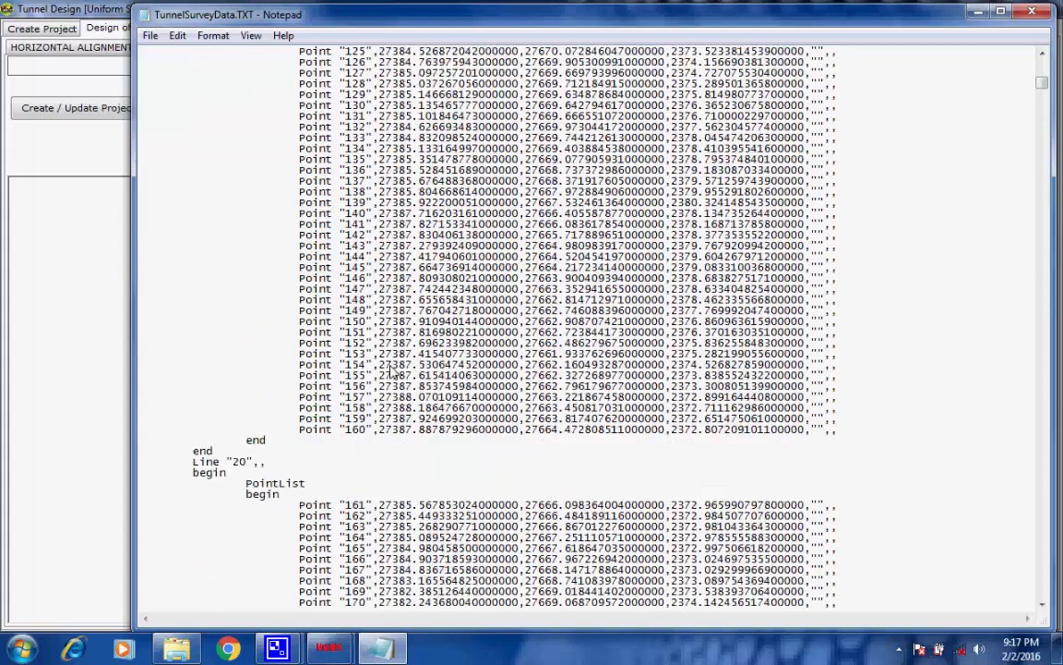
{"action": "left_click_drag", "start_coordinate": [247, 461], "coordinate": [234, 462]}
{"action": "left_click", "coordinate": [226, 451]}
{"action": "mouse_move", "coordinate": [1041, 85]}
{"action": "left_mouse_down"}
{"action": "mouse_move", "coordinate": [1021, 604]}
{"action": "mouse_move", "coordinate": [1034, 87]}
{"action": "left_mouse_up"}
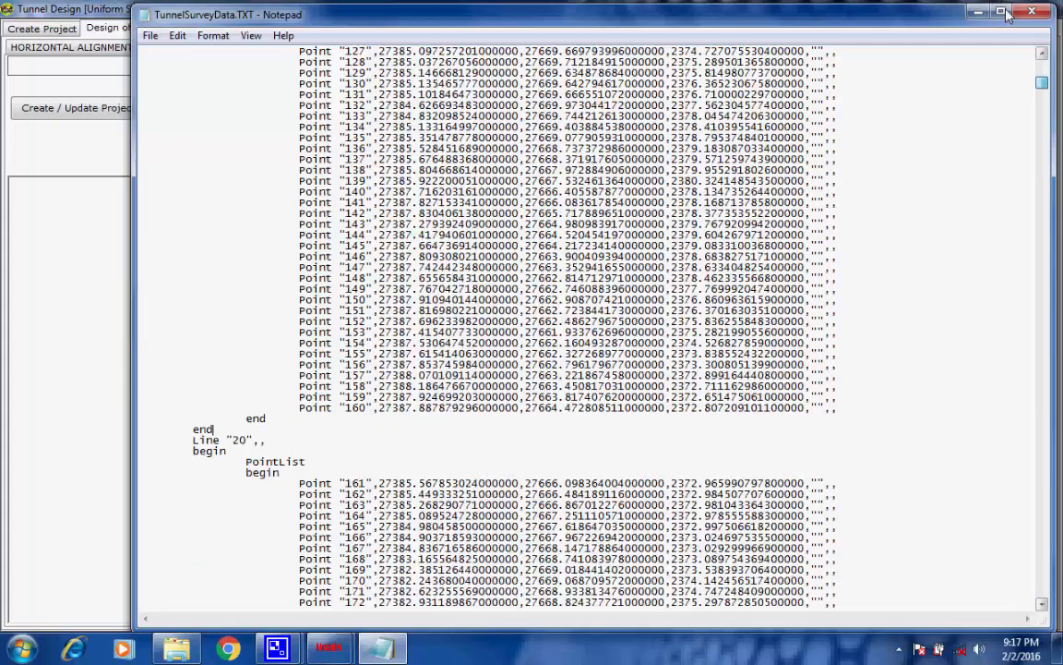
{"action": "left_click", "coordinate": [1032, 11]}
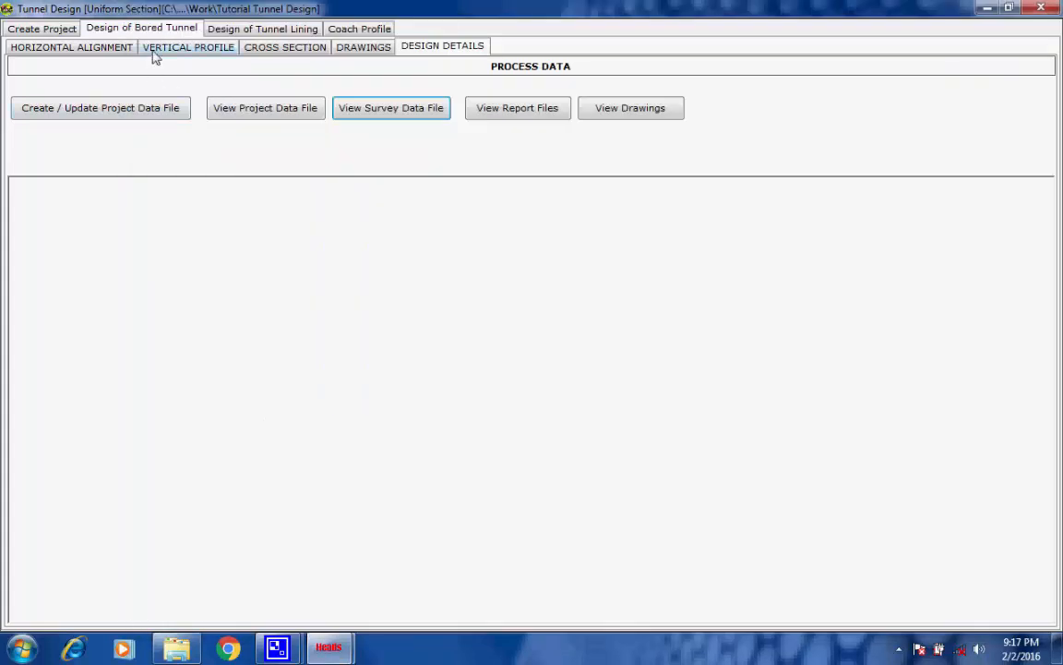
Return to the cross section definition and review the available TUNNEL options, keeping Design + Asbuilt
{"action": "left_click", "coordinate": [151, 47]}
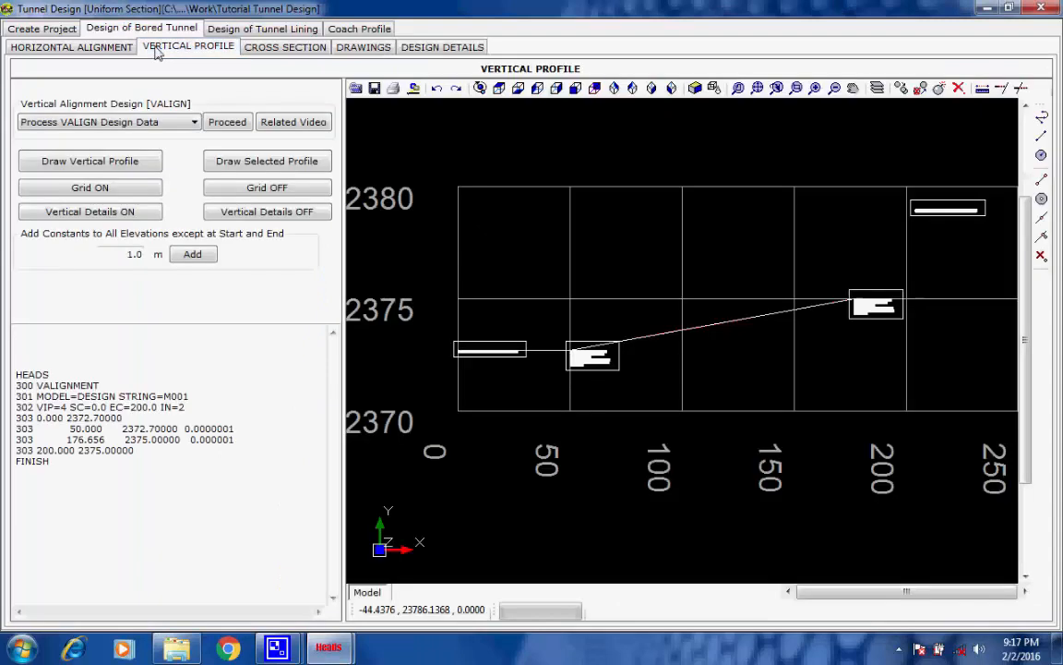
{"action": "left_click", "coordinate": [276, 47]}
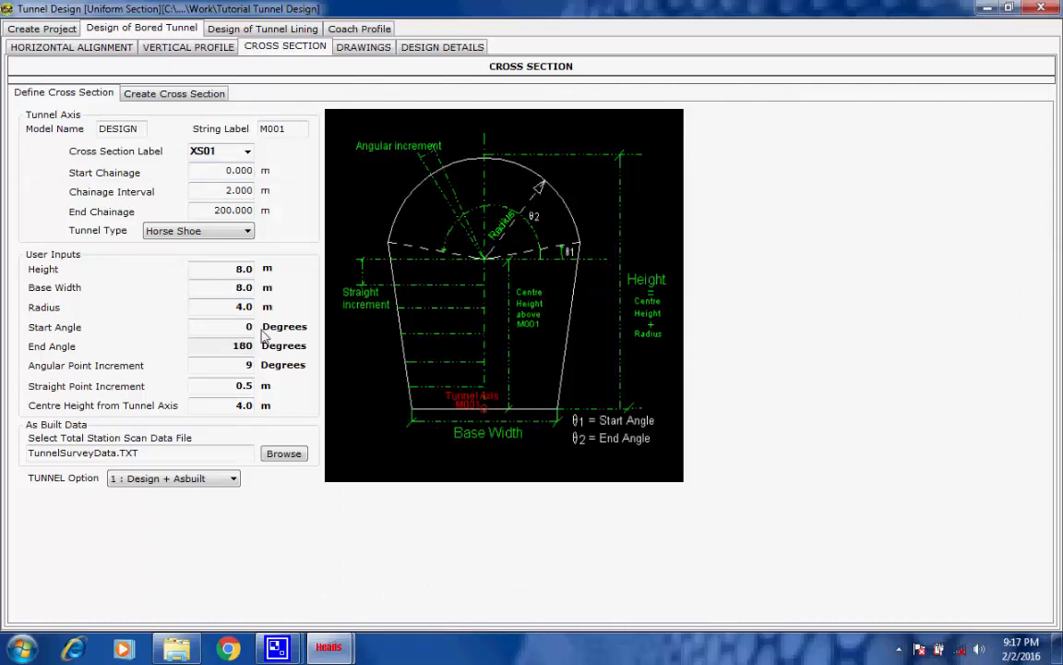
{"action": "left_click", "coordinate": [233, 481]}
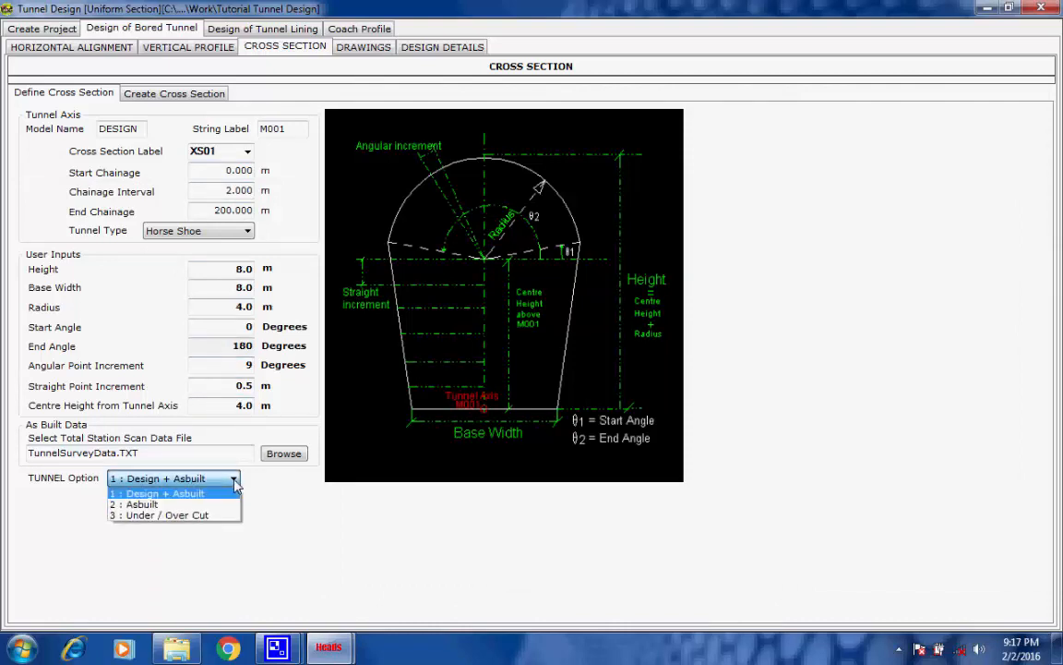
{"action": "left_click", "coordinate": [234, 480]}
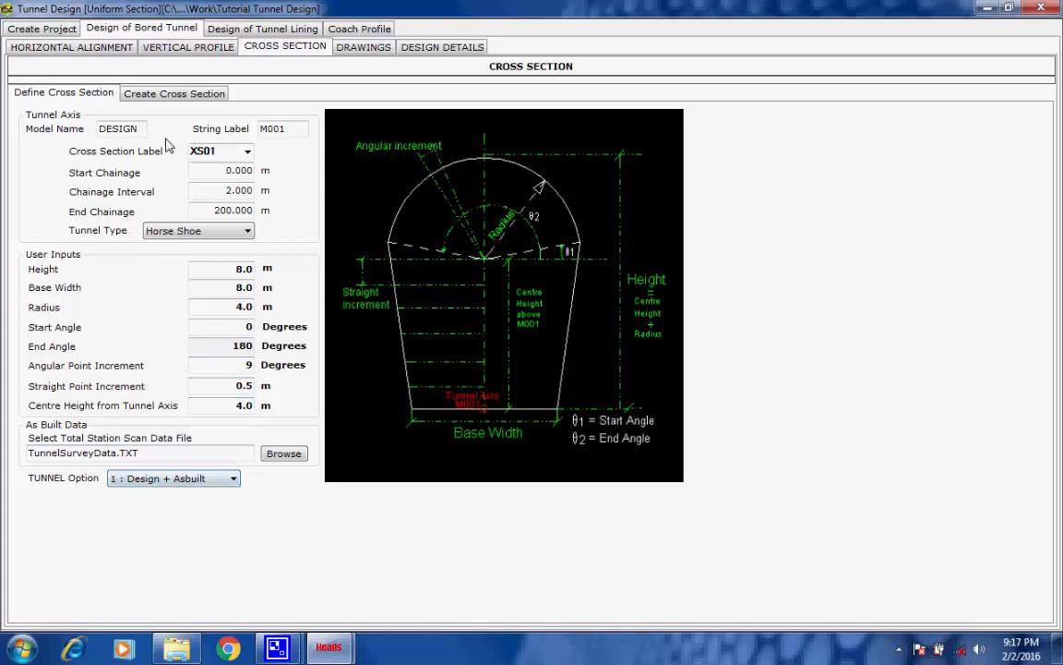
Process the OFFSET cross section strings from the cross section data and accept drawing them in the CAD viewer
{"action": "left_click", "coordinate": [157, 95]}
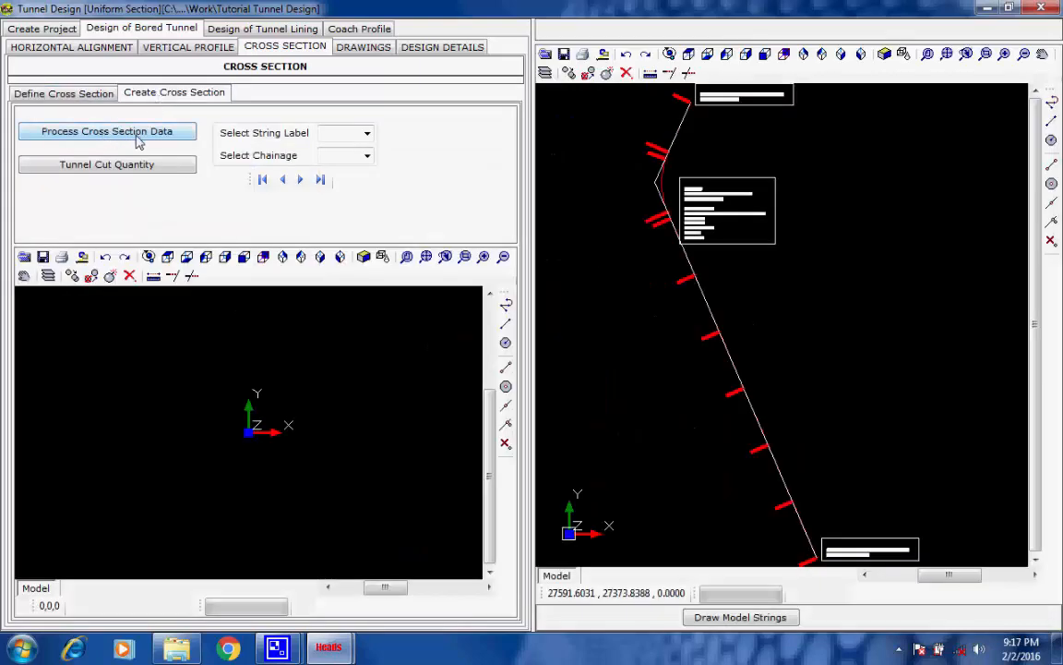
{"action": "left_click", "coordinate": [134, 135]}
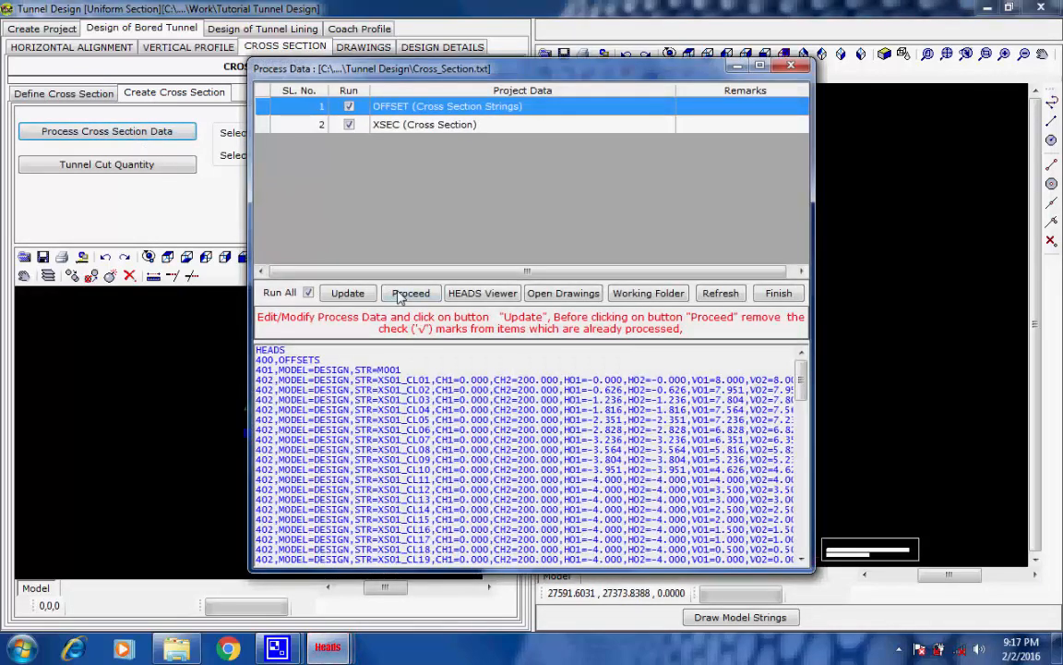
{"action": "left_click", "coordinate": [405, 295]}
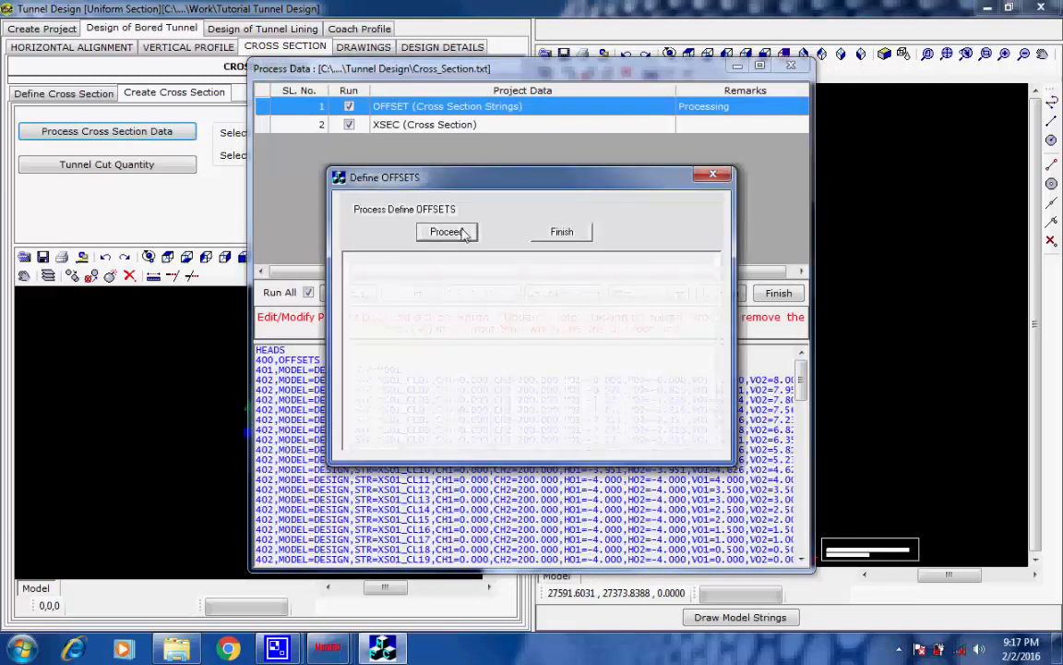
{"action": "left_click", "coordinate": [445, 233]}
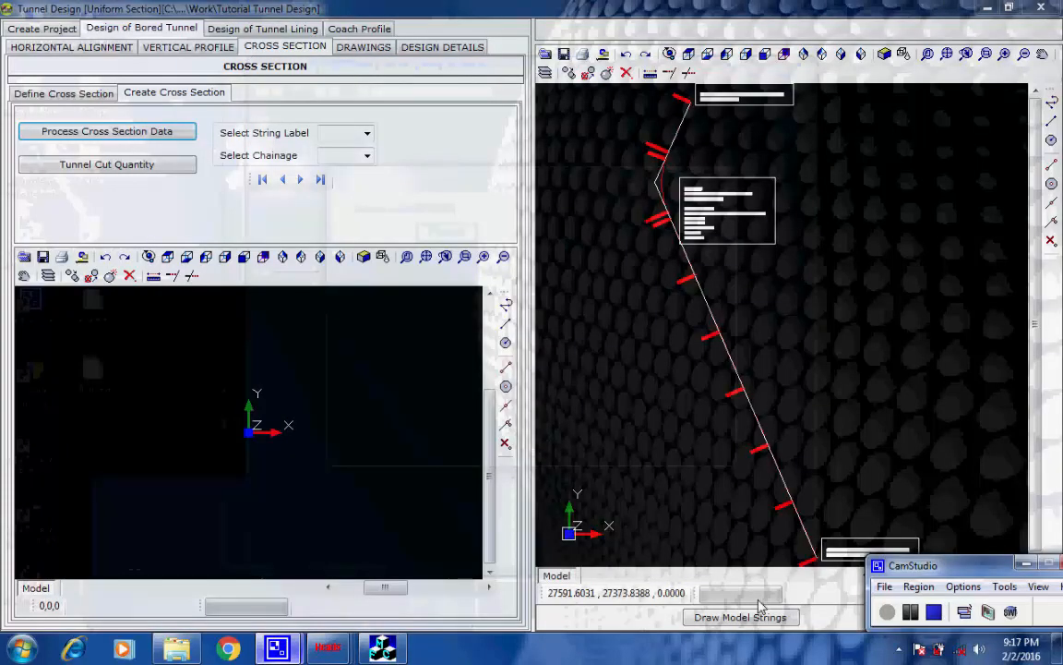
{"action": "left_click", "coordinate": [190, 553]}
{"action": "left_click", "coordinate": [889, 612]}
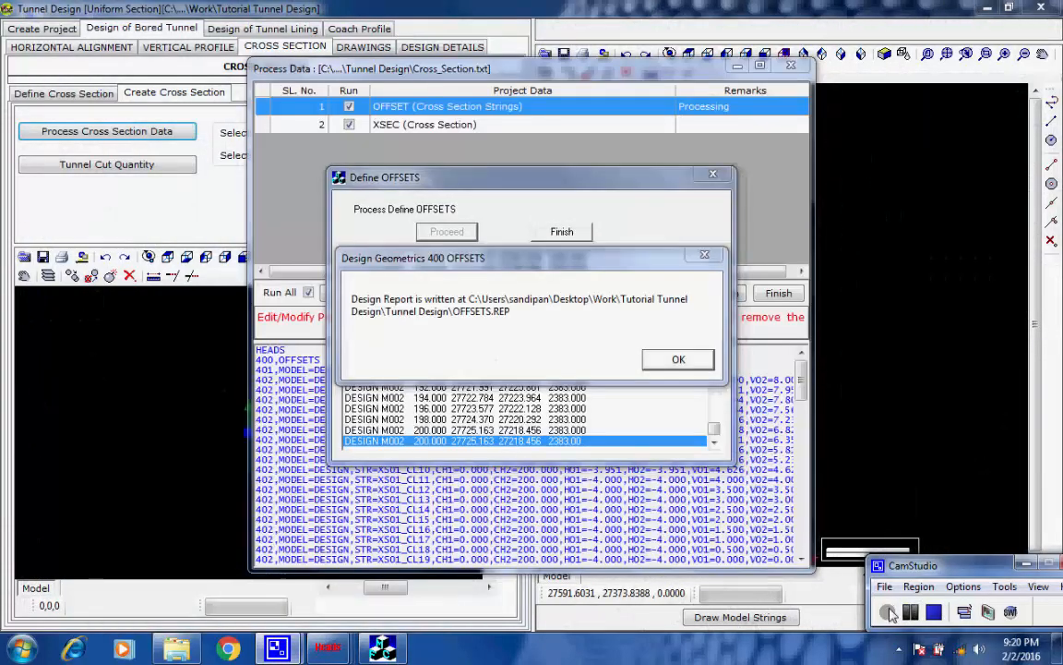
{"action": "left_click", "coordinate": [681, 360]}
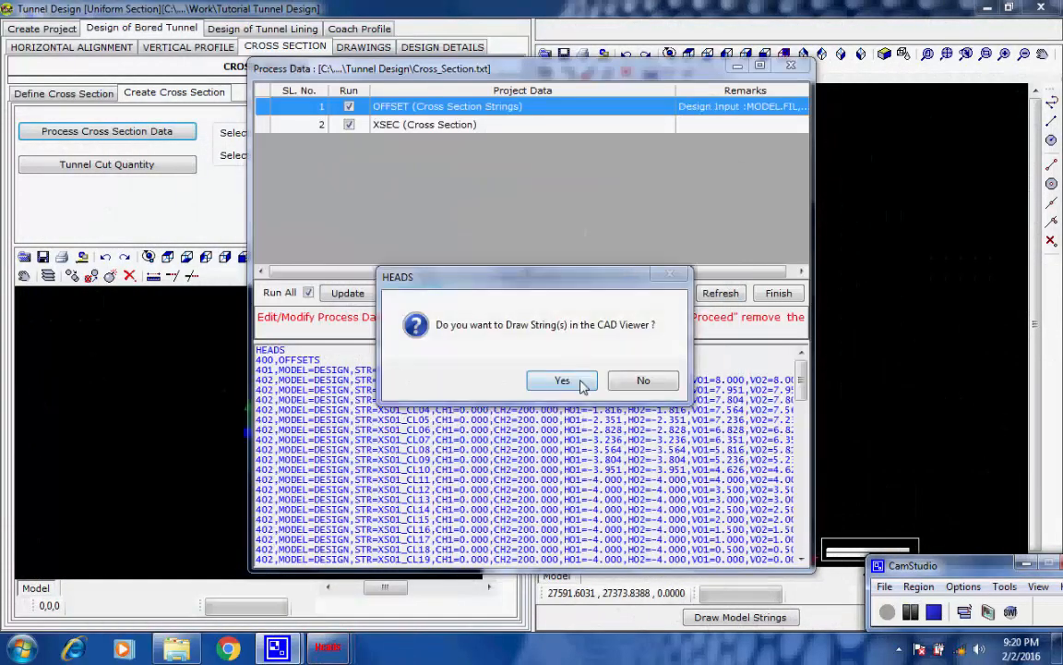
{"action": "left_click", "coordinate": [565, 381]}
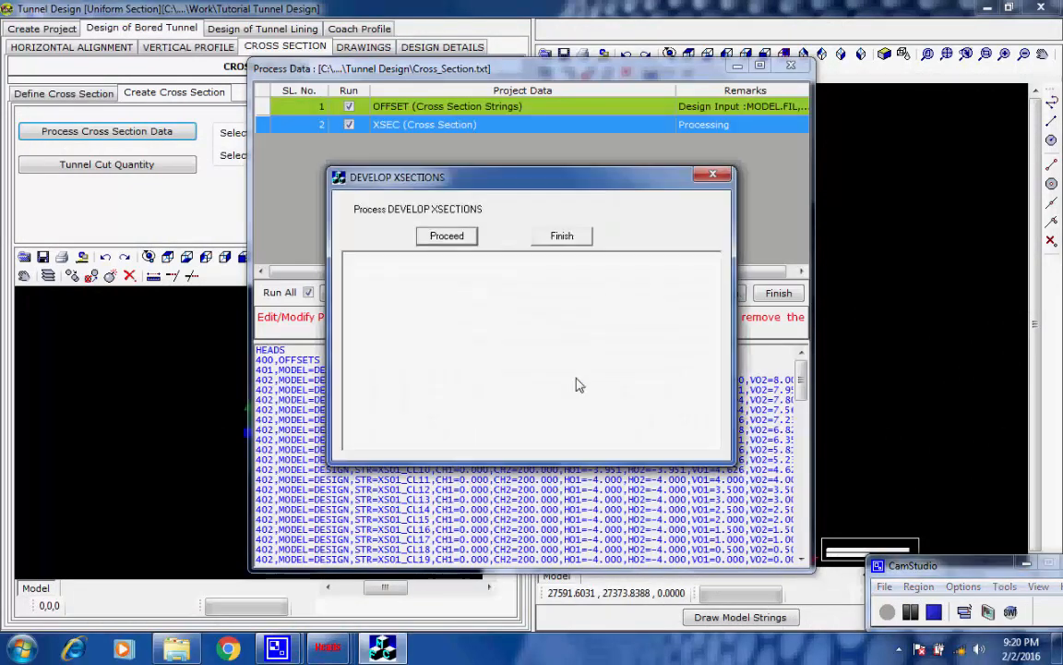
Process the XSEC data to develop the tunnel cross sections and finish the cross section run
{"action": "left_click", "coordinate": [467, 237]}
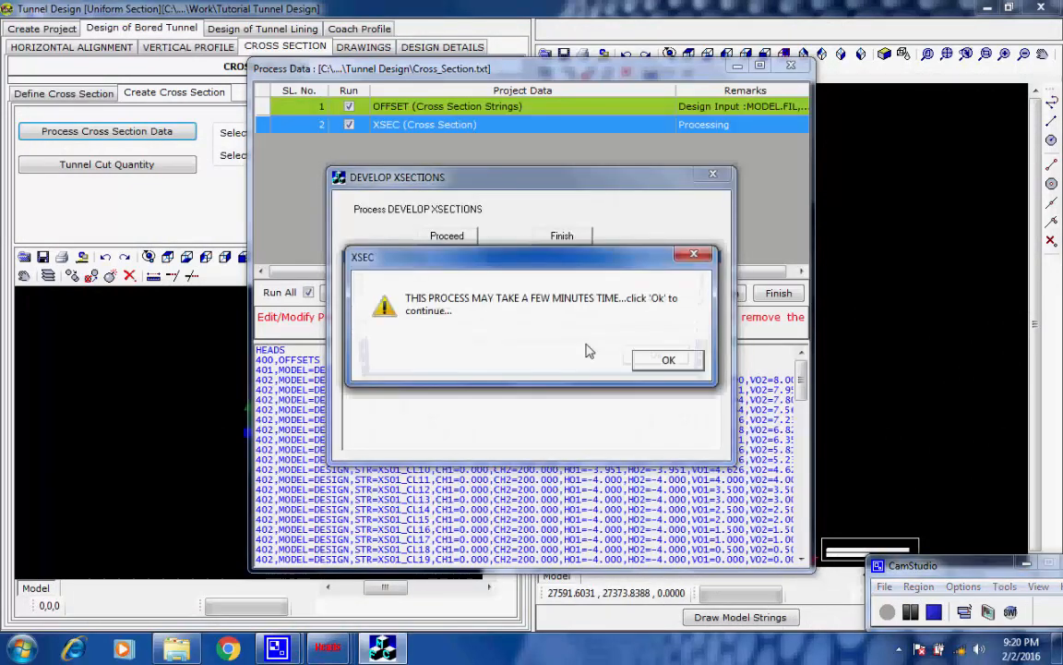
{"action": "left_click", "coordinate": [651, 361]}
{"action": "left_click", "coordinate": [665, 363]}
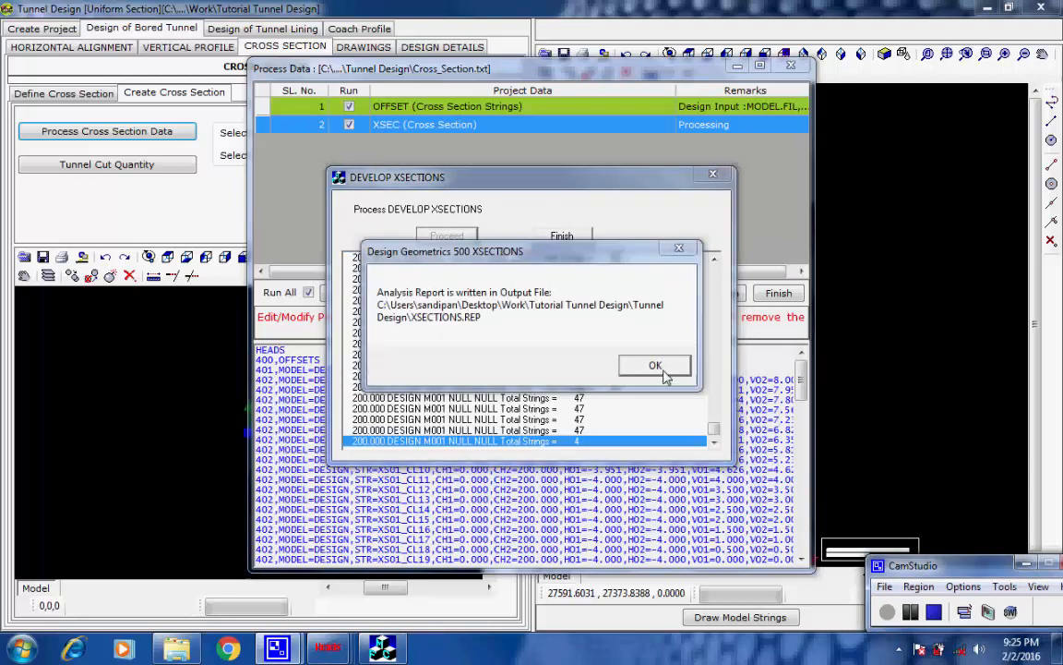
{"action": "left_click", "coordinate": [655, 366]}
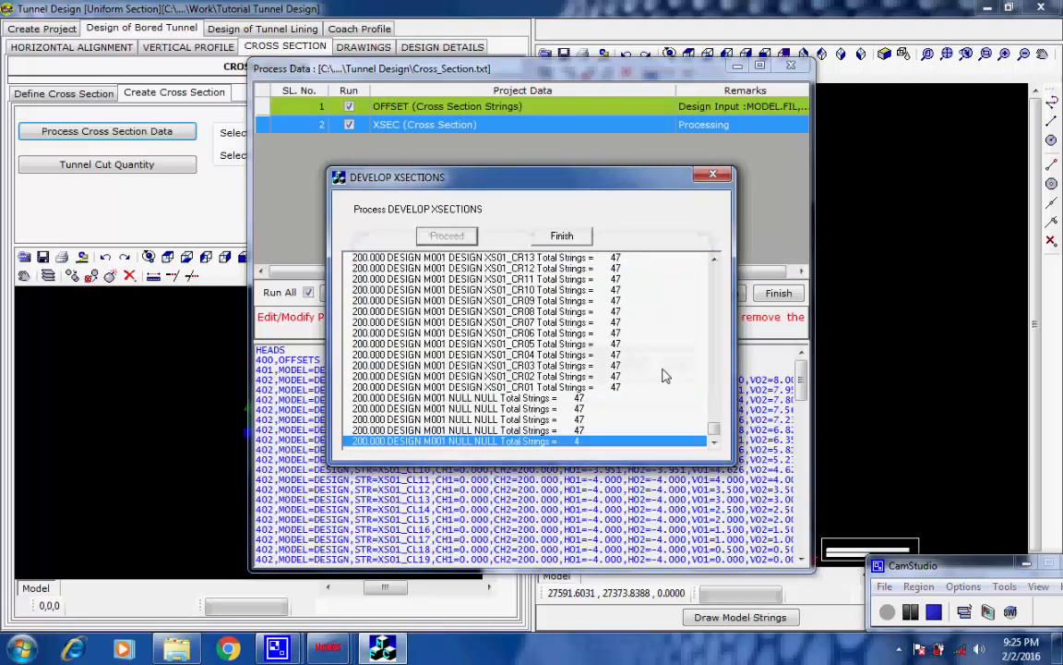
{"action": "left_click", "coordinate": [562, 236]}
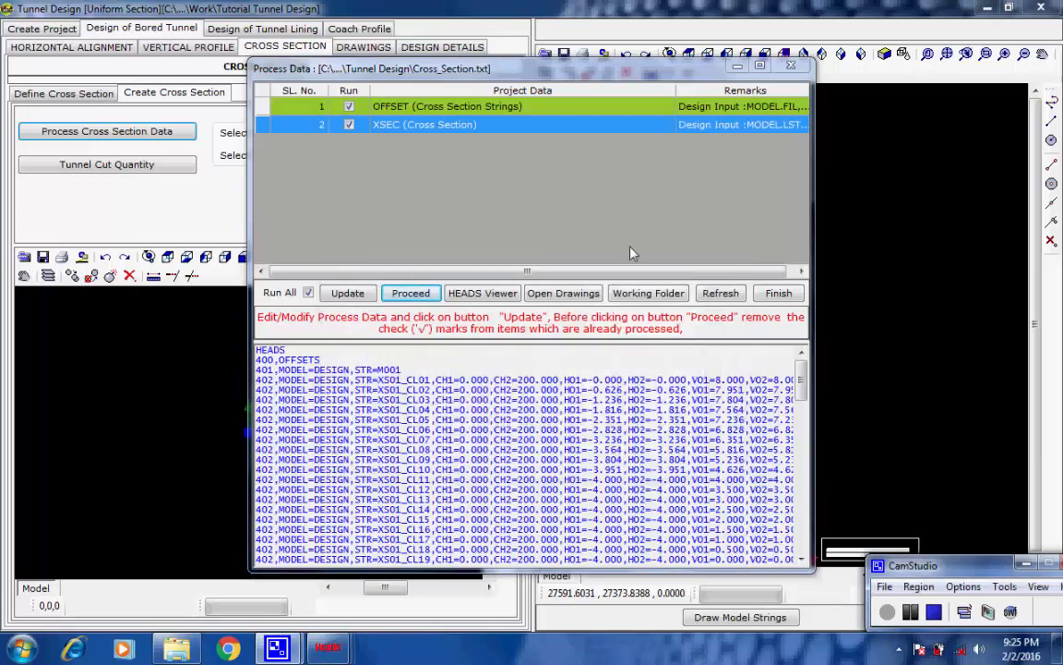
{"action": "left_click", "coordinate": [776, 292]}
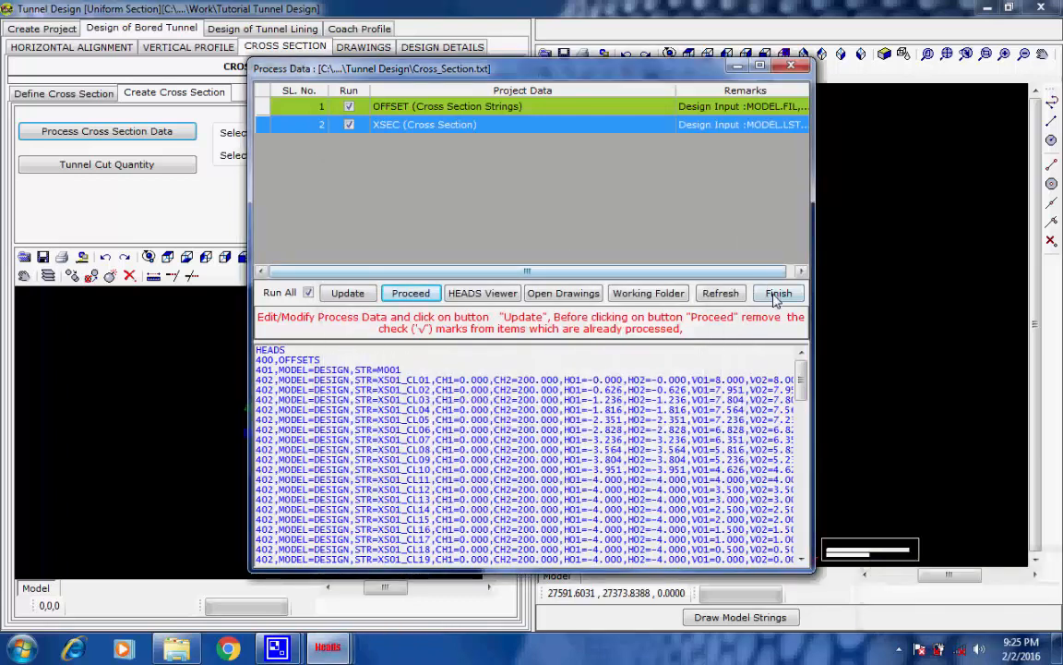
{"action": "left_click", "coordinate": [777, 294]}
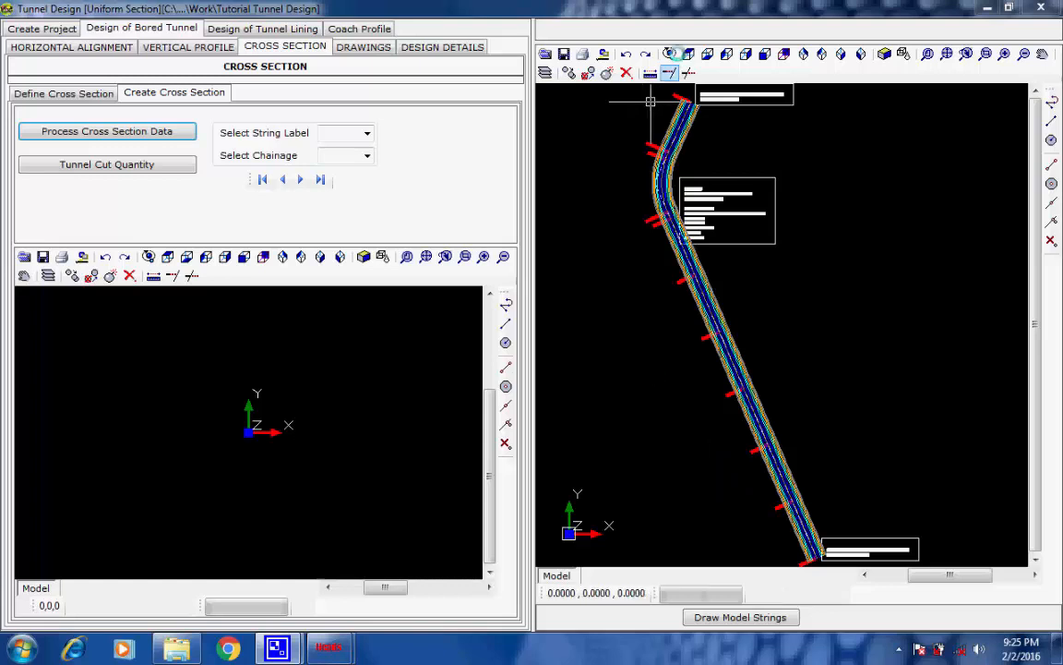
Rotate the tunnel model in 3D to inspect its strings from an oblique angle
{"action": "left_click", "coordinate": [670, 54]}
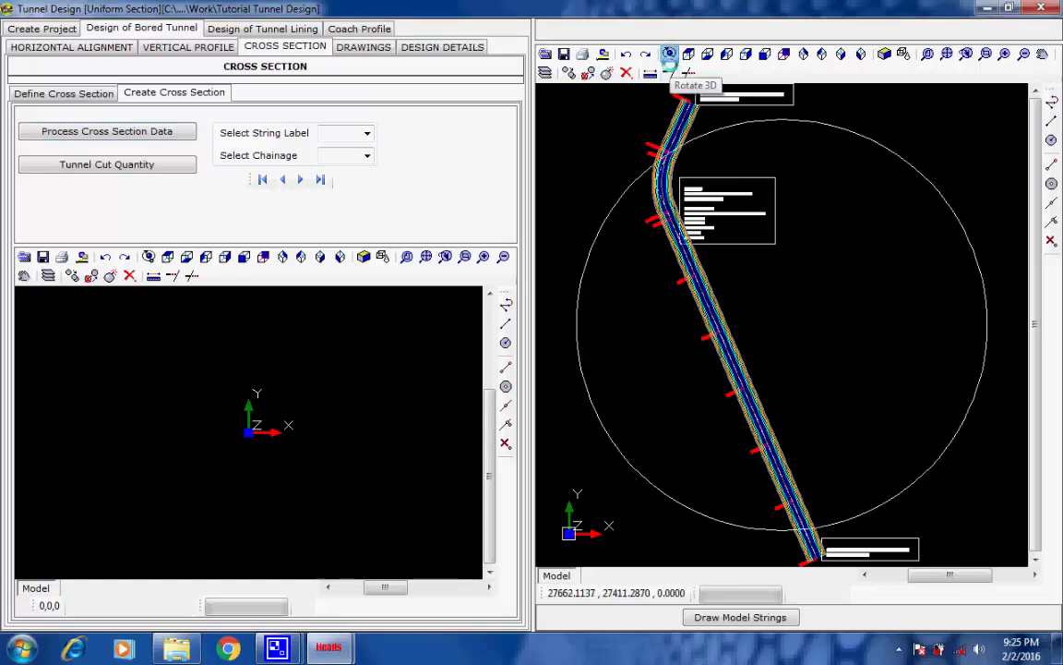
{"action": "mouse_move", "coordinate": [735, 461]}
{"action": "left_mouse_down"}
{"action": "mouse_move", "coordinate": [736, 449]}
{"action": "mouse_move", "coordinate": [736, 458]}
{"action": "left_mouse_up"}
{"action": "left_click_drag", "start_coordinate": [759, 399], "coordinate": [877, 366]}
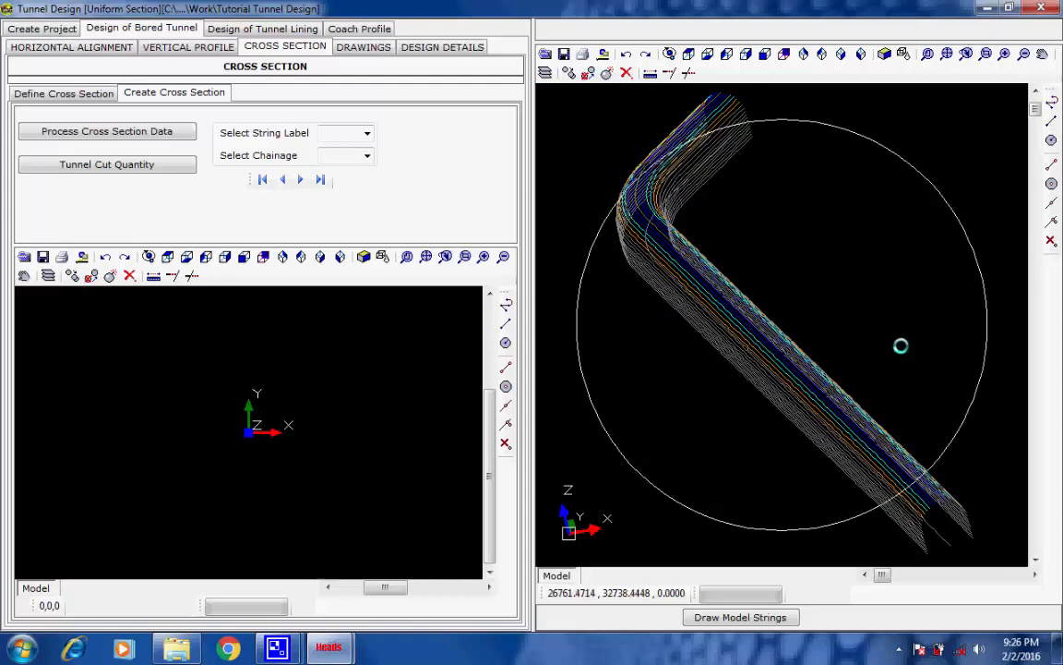
{"action": "key", "text": "Escape"}
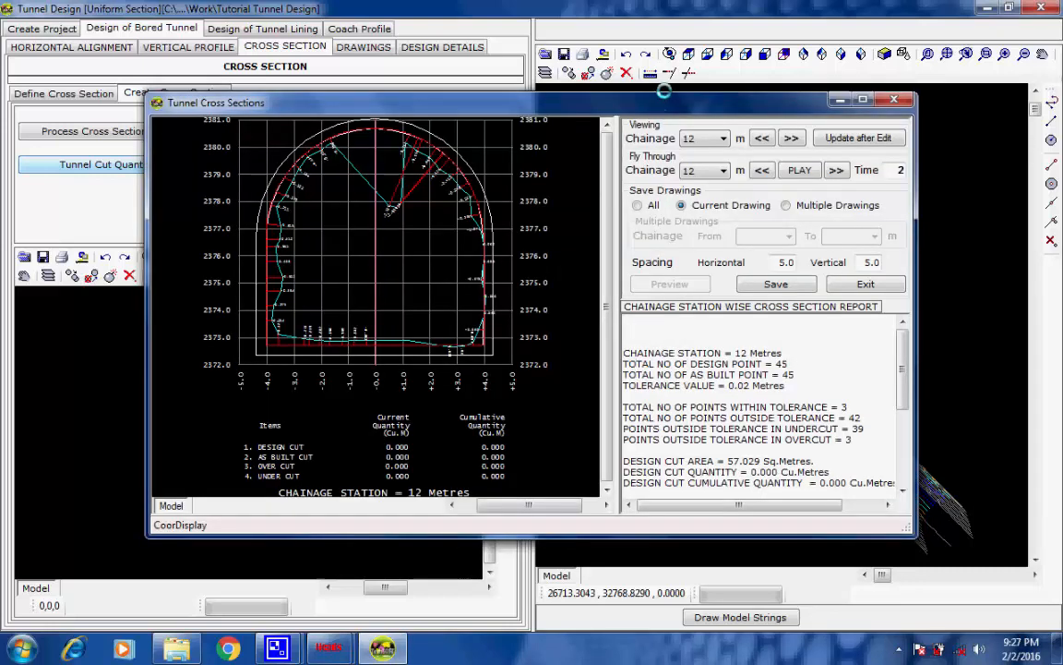
Review the tunnel cross section report for chainage 12 m, from the point totals through the undercut quantities
{"action": "left_click_drag", "start_coordinate": [664, 92], "coordinate": [598, 54]}
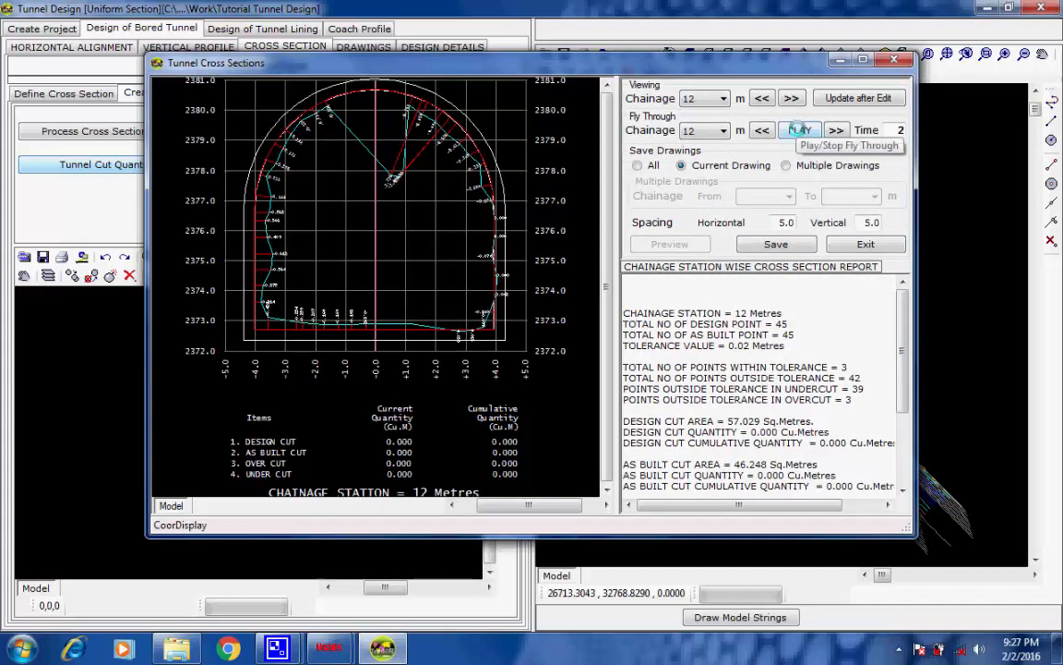
{"action": "left_click_drag", "start_coordinate": [699, 288], "coordinate": [836, 502]}
{"action": "scroll", "coordinate": [836, 449], "scroll_direction": "down", "scroll_amount": 3}
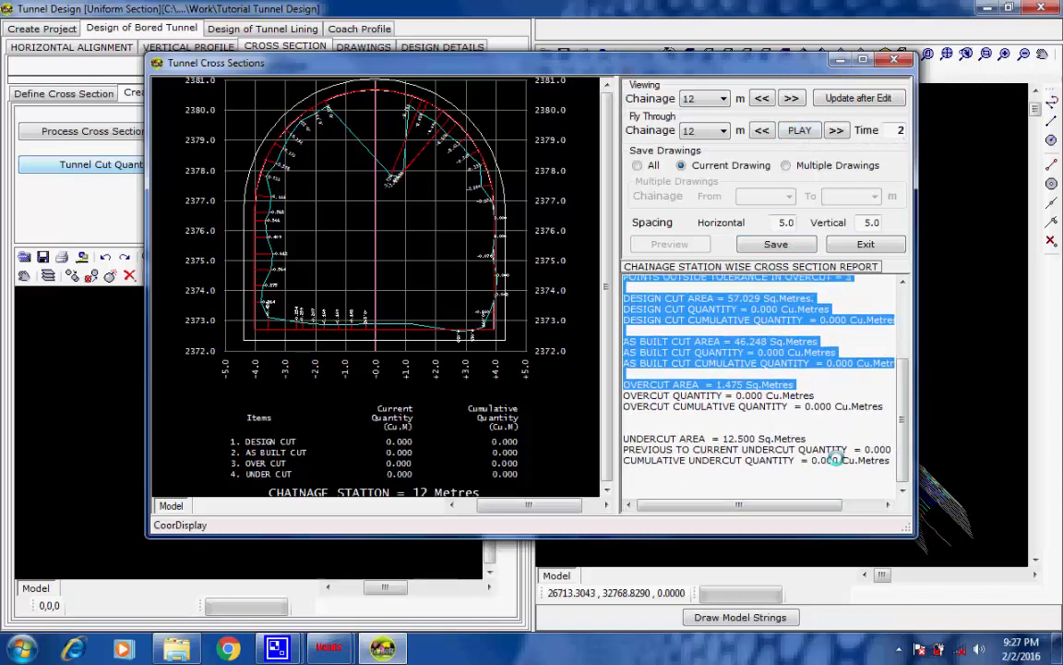
{"action": "left_click", "coordinate": [780, 320]}
{"action": "scroll", "coordinate": [778, 314], "scroll_direction": "up", "scroll_amount": 4}
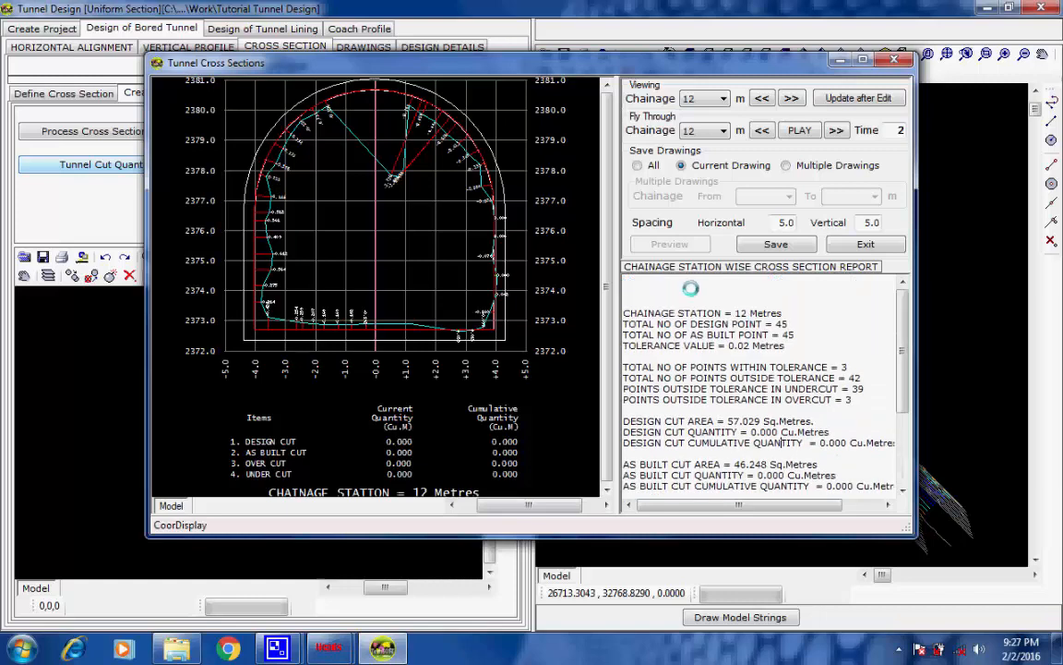
{"action": "left_click_drag", "start_coordinate": [691, 290], "coordinate": [851, 579]}
{"action": "left_click", "coordinate": [805, 410]}
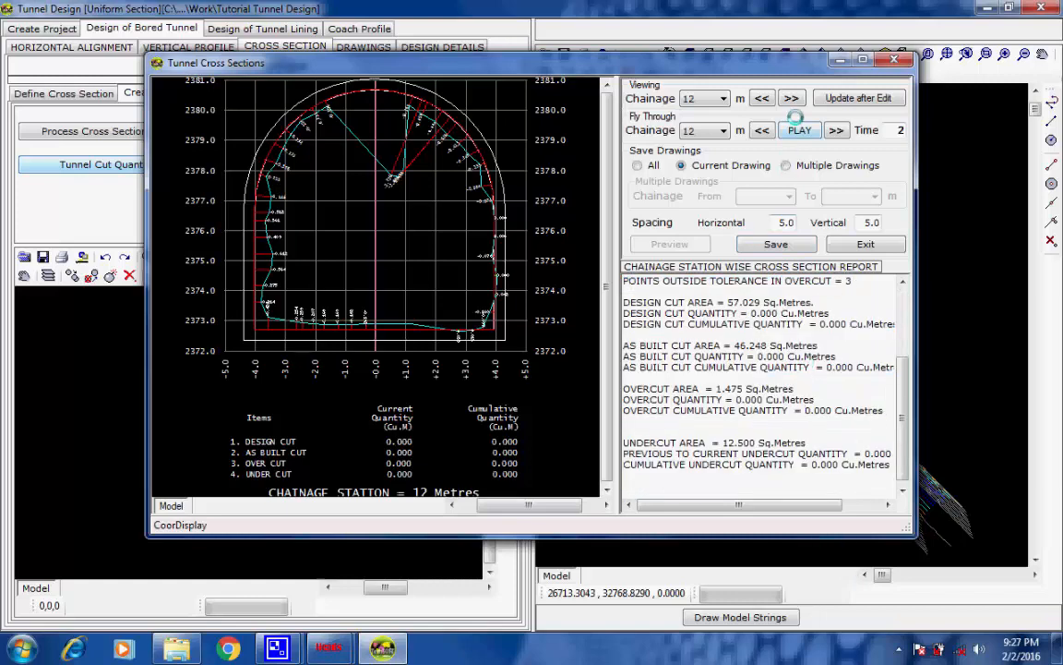
Advance the tunnel cross section view through chainage 14 m to 16 m and review the 16 m station report
{"action": "left_click", "coordinate": [723, 98]}
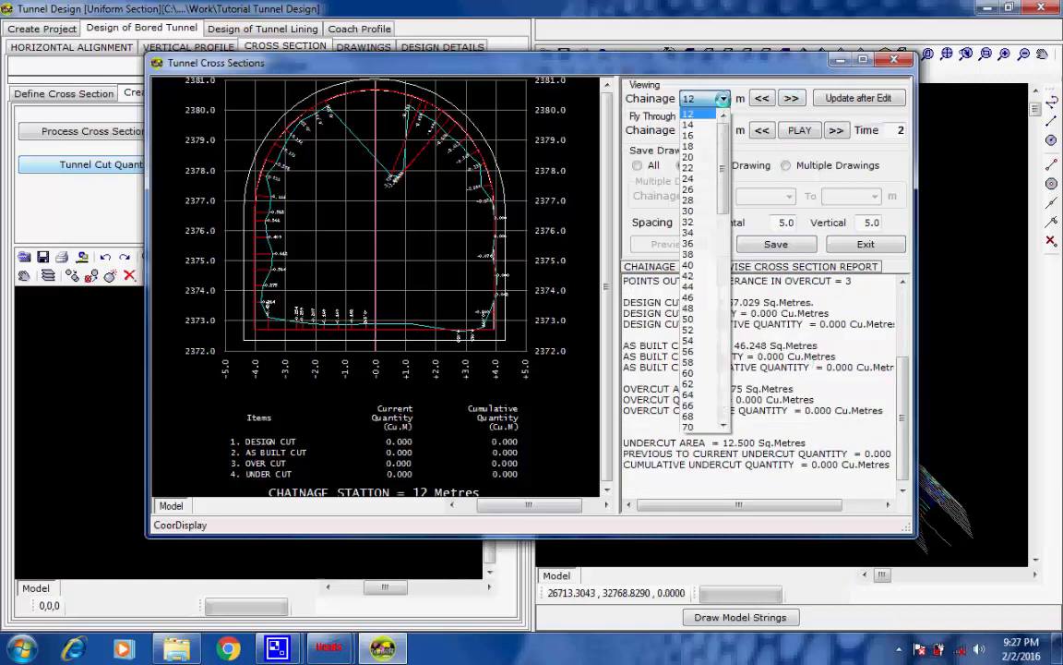
{"action": "left_click", "coordinate": [635, 90]}
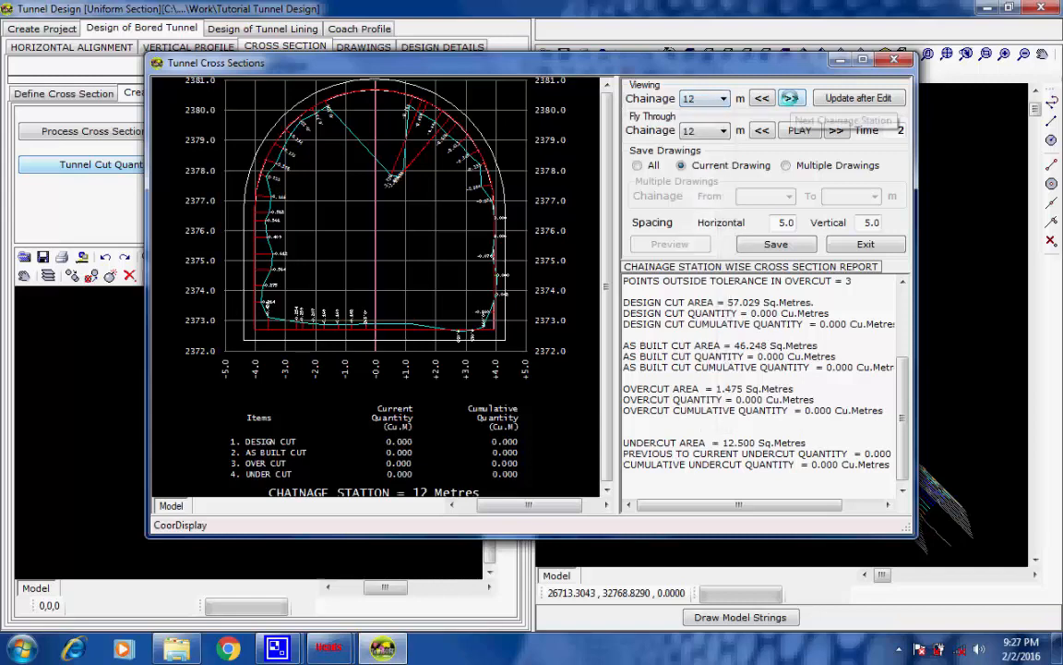
{"action": "left_click", "coordinate": [791, 98]}
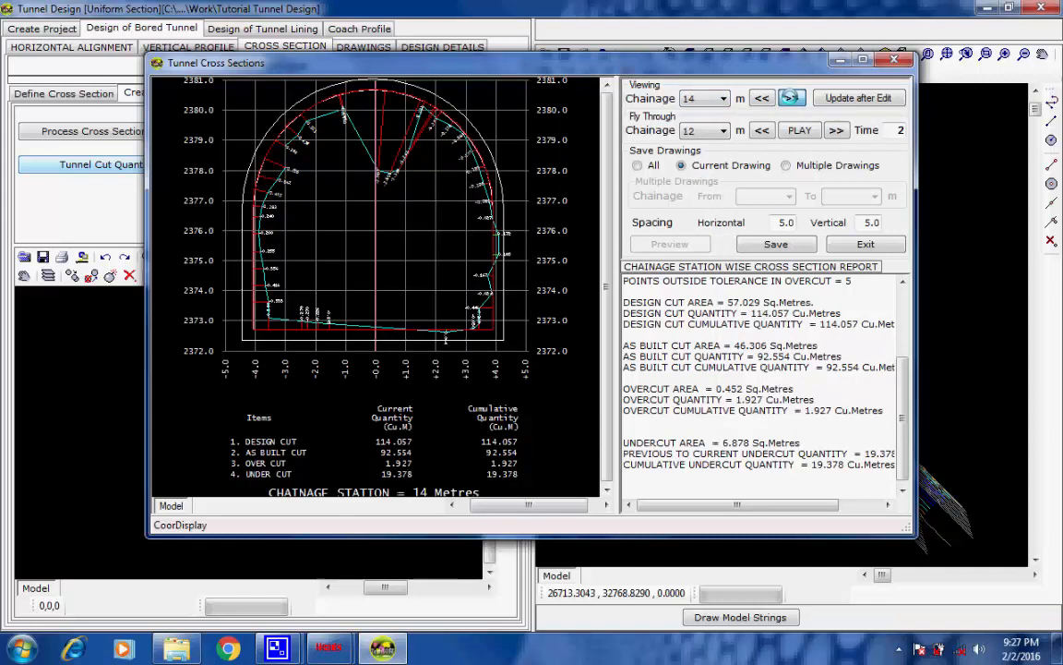
{"action": "left_click", "coordinate": [791, 98]}
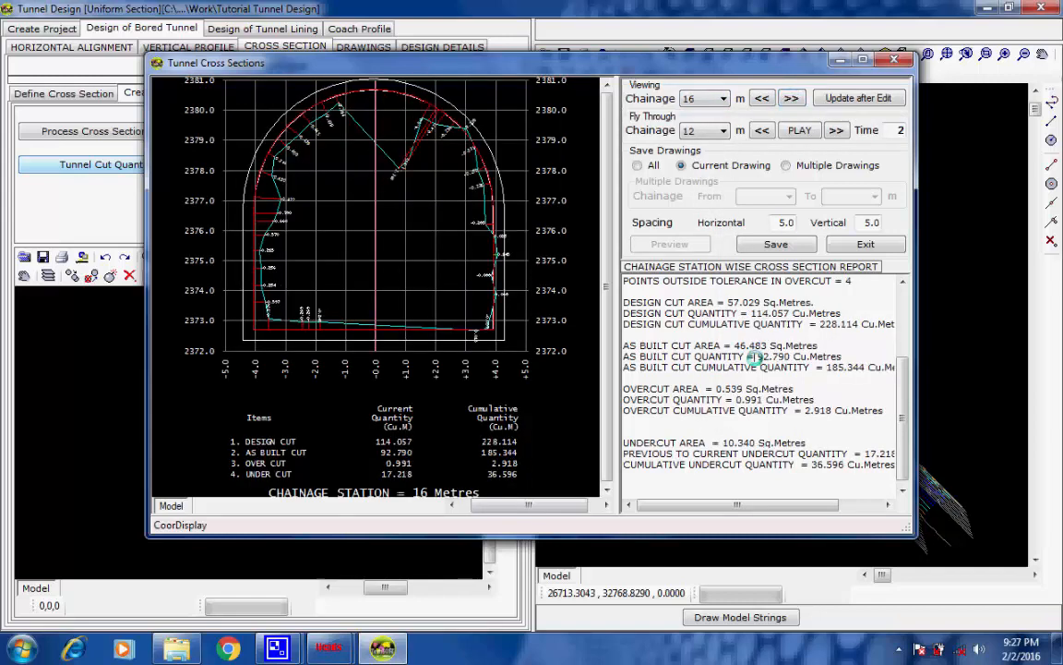
{"action": "scroll", "coordinate": [755, 358], "scroll_direction": "up", "scroll_amount": 4}
{"action": "left_click_drag", "start_coordinate": [681, 293], "coordinate": [783, 583]}
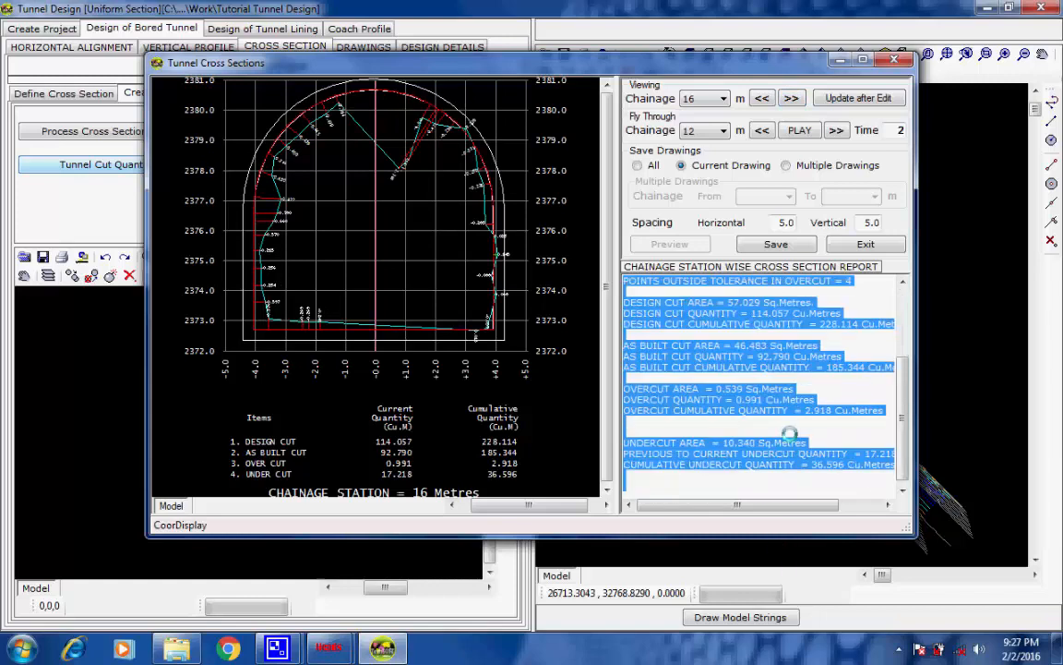
{"action": "left_click", "coordinate": [718, 374]}
{"action": "scroll", "coordinate": [730, 360], "scroll_direction": "up", "scroll_amount": 6}
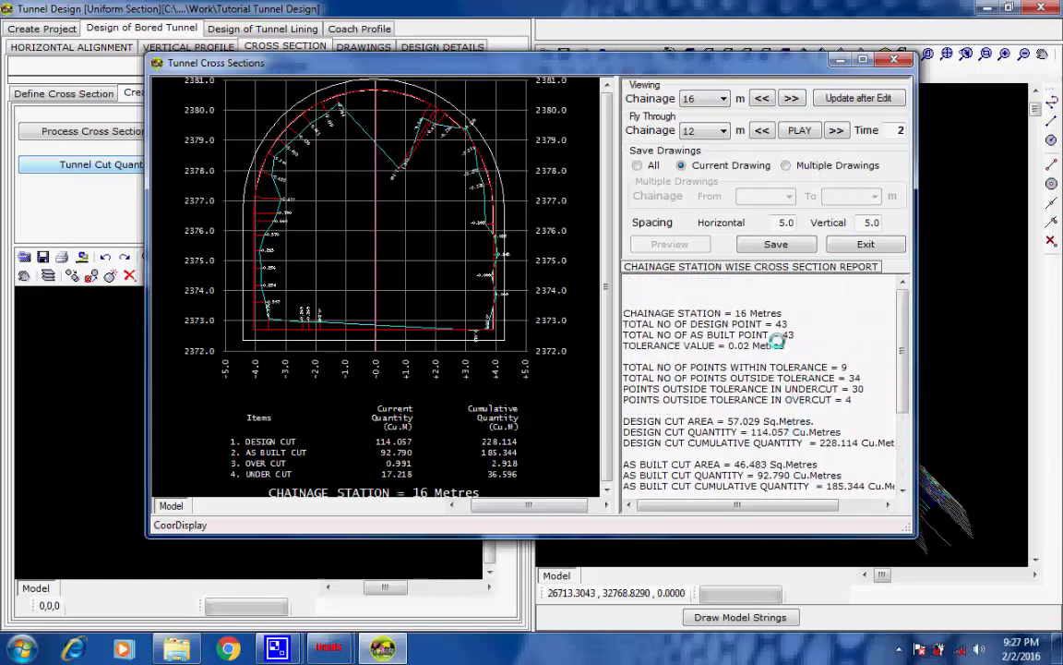
{"action": "left_click_drag", "start_coordinate": [783, 313], "coordinate": [634, 312]}
{"action": "left_click", "coordinate": [757, 298]}
Review the tunnel cross sections and their station reports at chainages 18 m and 20 m, down to the overcut quantities
{"action": "left_click", "coordinate": [791, 98]}
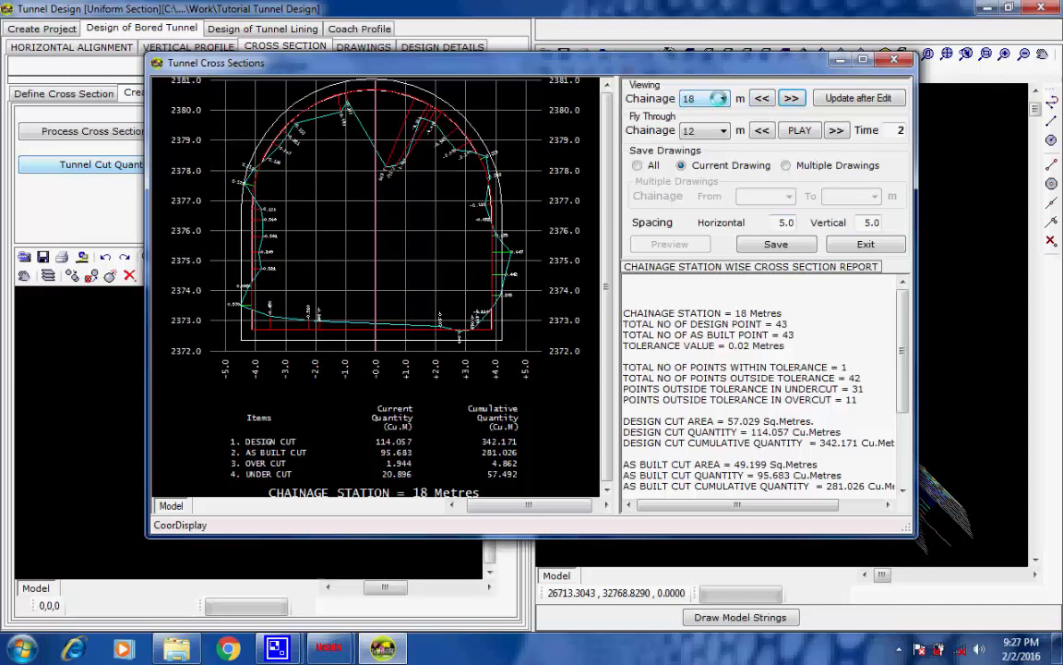
{"action": "left_click_drag", "start_coordinate": [783, 310], "coordinate": [627, 306]}
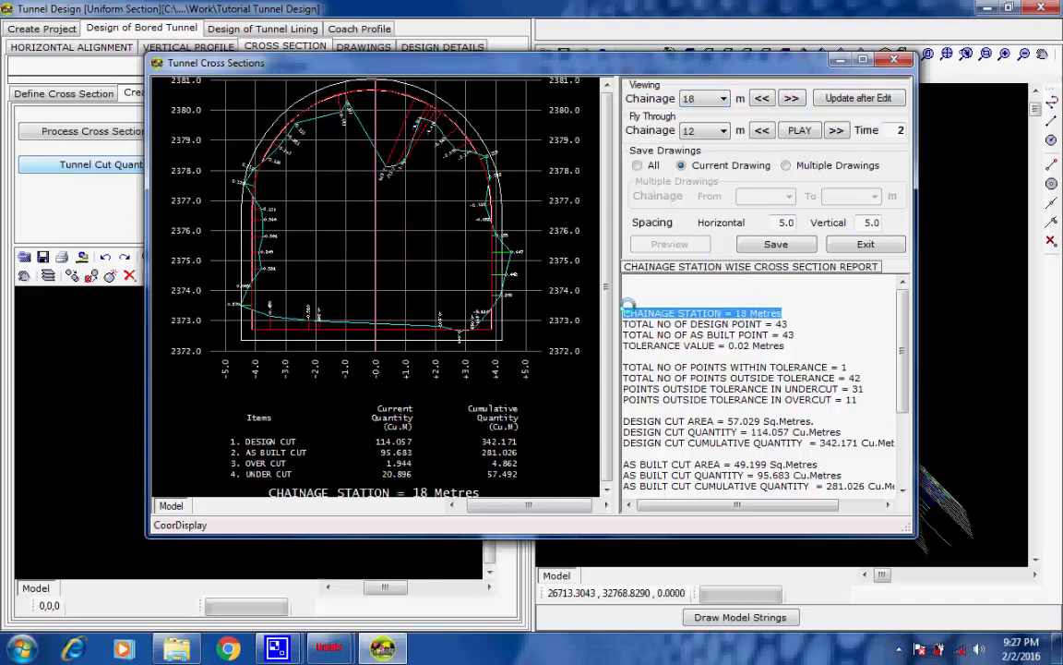
{"action": "left_click", "coordinate": [791, 98]}
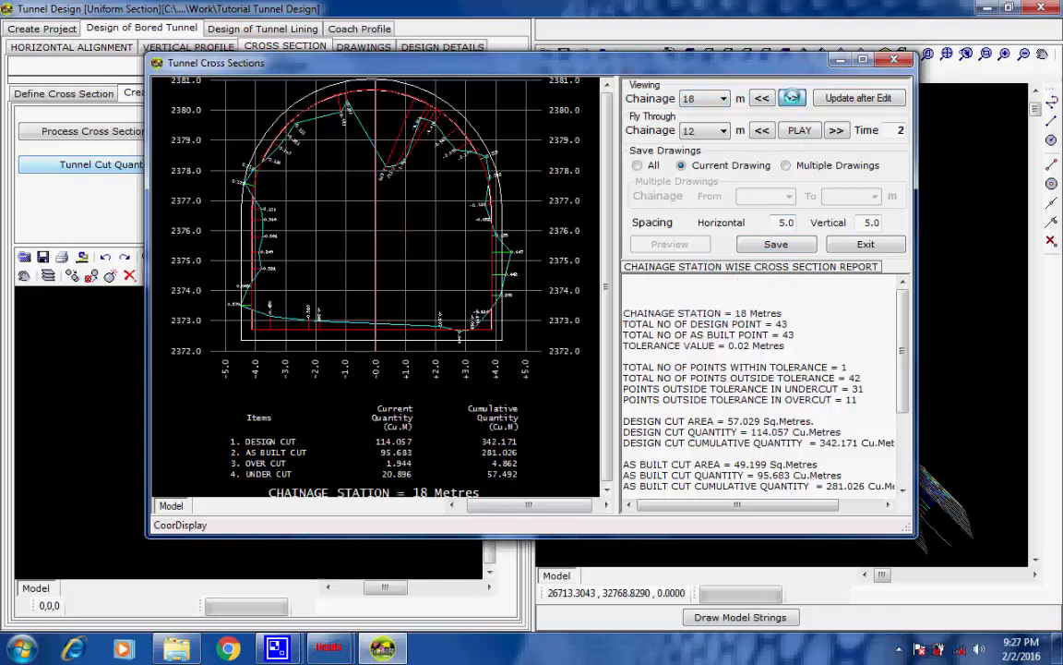
{"action": "left_click_drag", "start_coordinate": [784, 313], "coordinate": [625, 308]}
{"action": "left_click", "coordinate": [811, 308]}
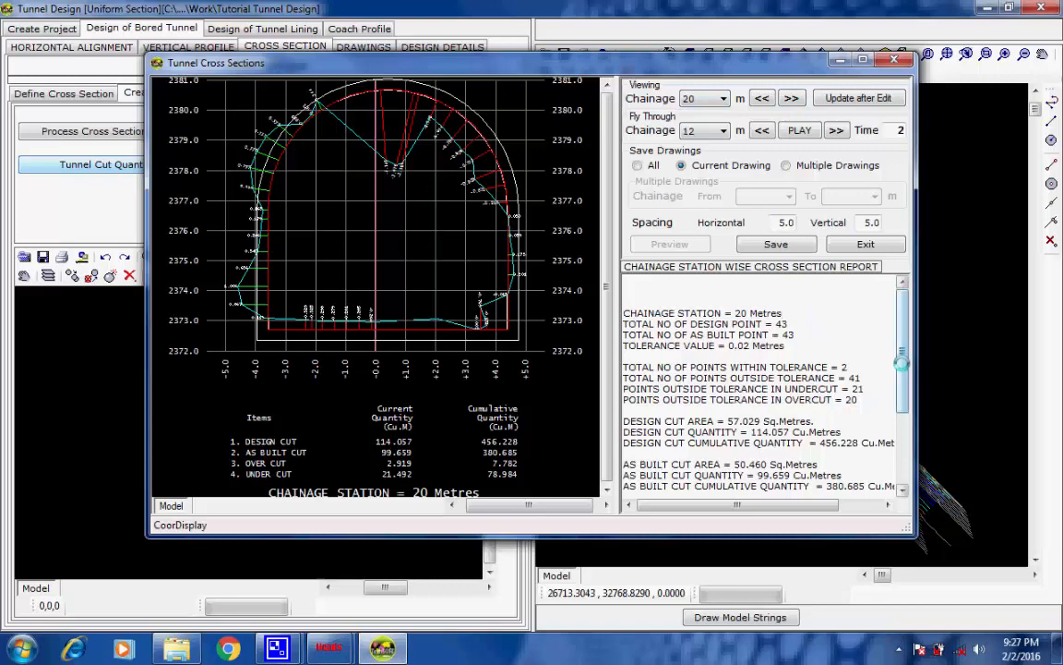
{"action": "left_click_drag", "start_coordinate": [902, 366], "coordinate": [901, 391]}
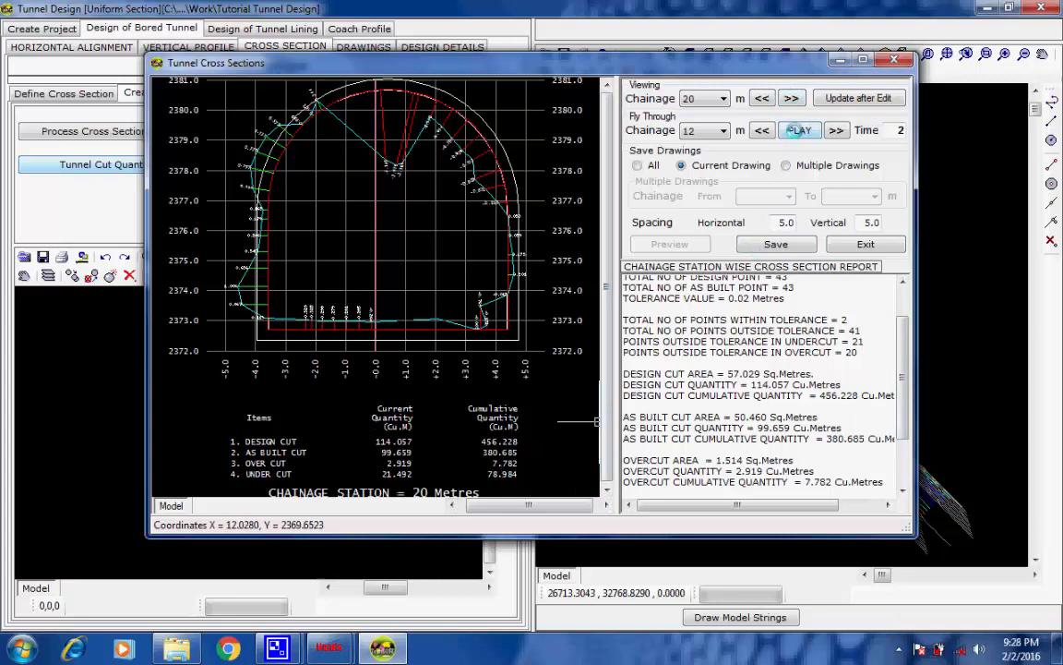
Play the cross section fly-through from chainage 12 m, stop it at 40 m and exit the cross section viewer
{"action": "left_click", "coordinate": [796, 130]}
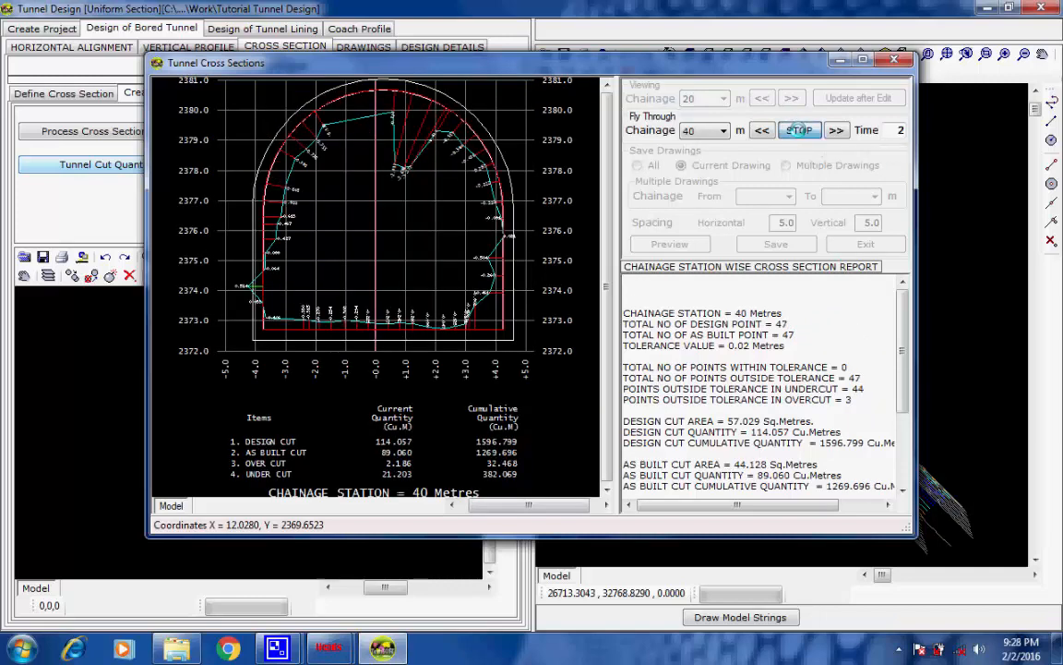
{"action": "left_click", "coordinate": [799, 130]}
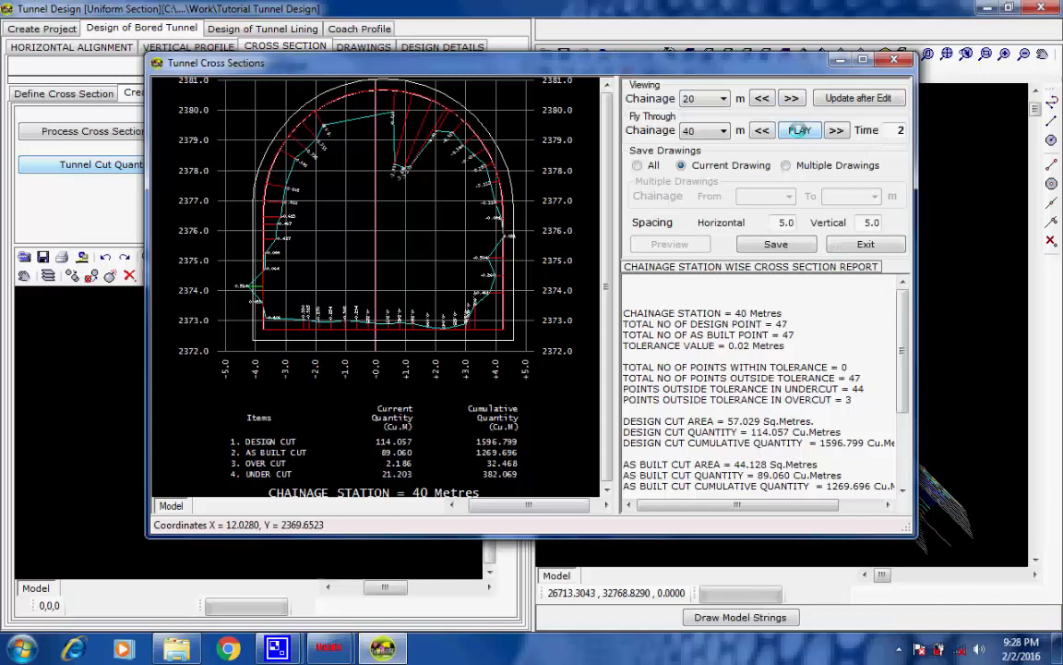
{"action": "left_click", "coordinate": [870, 243]}
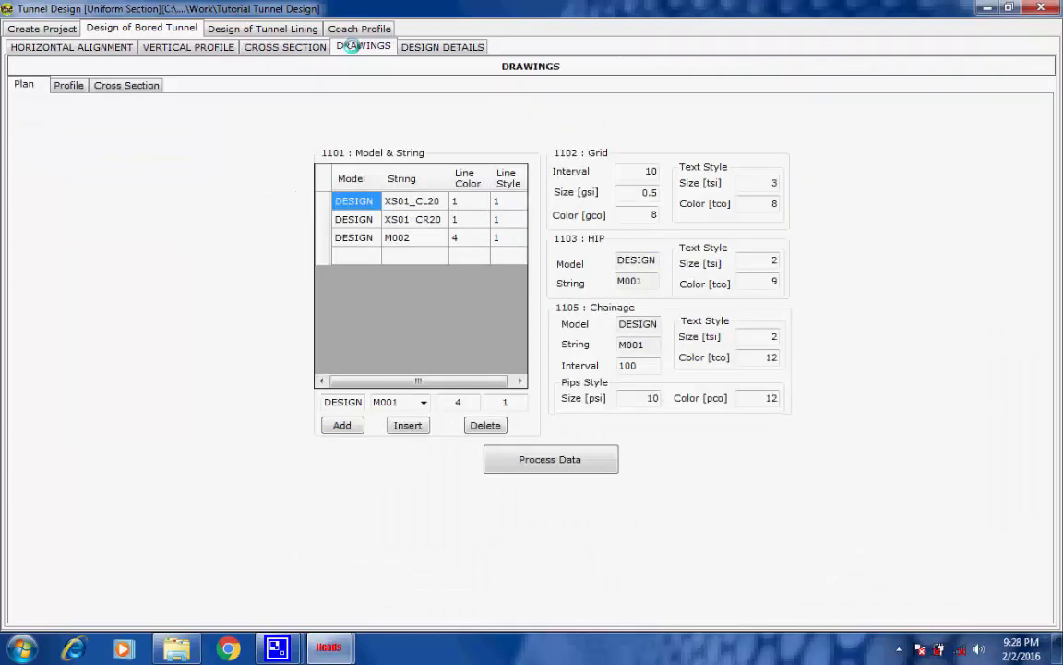
Process the plan drawing for DESIGN strings XS01_CL20, XS01_CR20 and M002, and finish the plan run
{"action": "left_click", "coordinate": [527, 457]}
{"action": "left_click", "coordinate": [445, 237]}
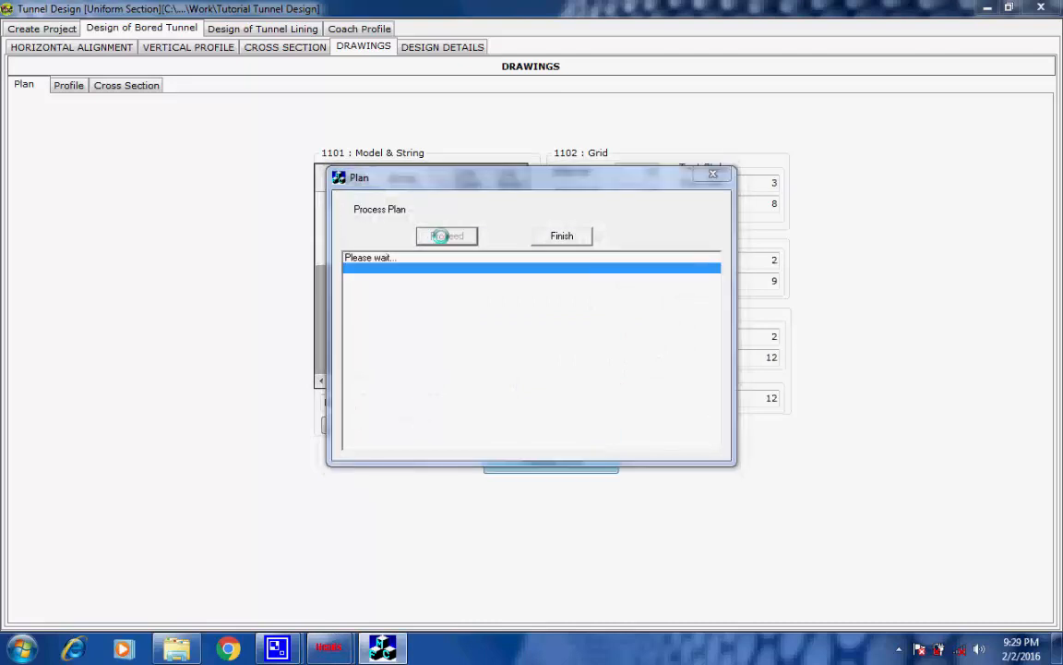
{"action": "left_click", "coordinate": [681, 425]}
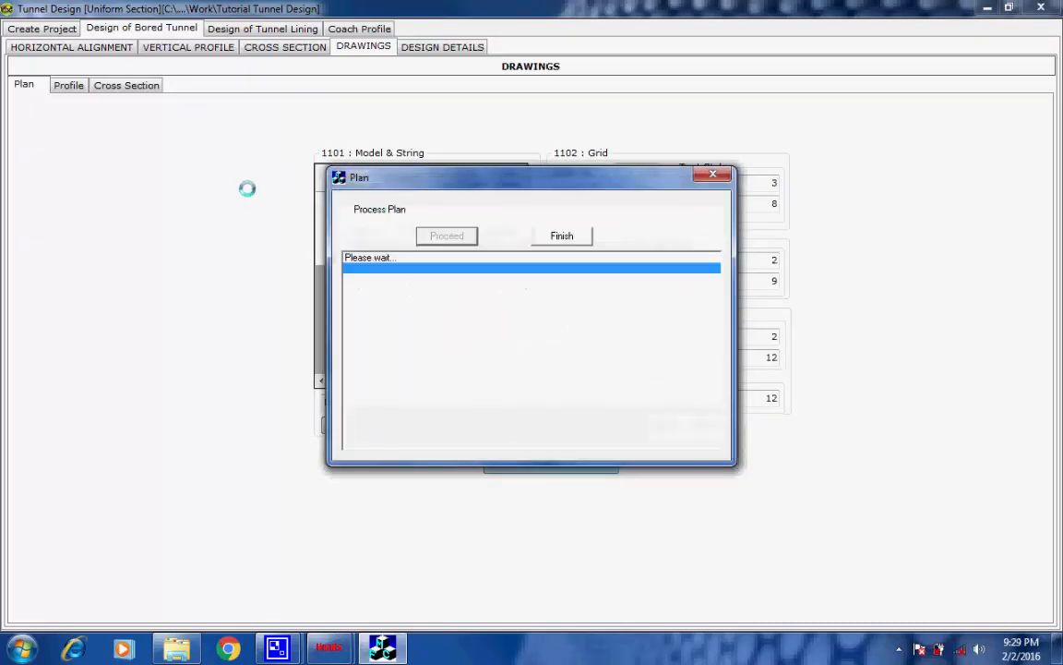
{"action": "left_click", "coordinate": [543, 236]}
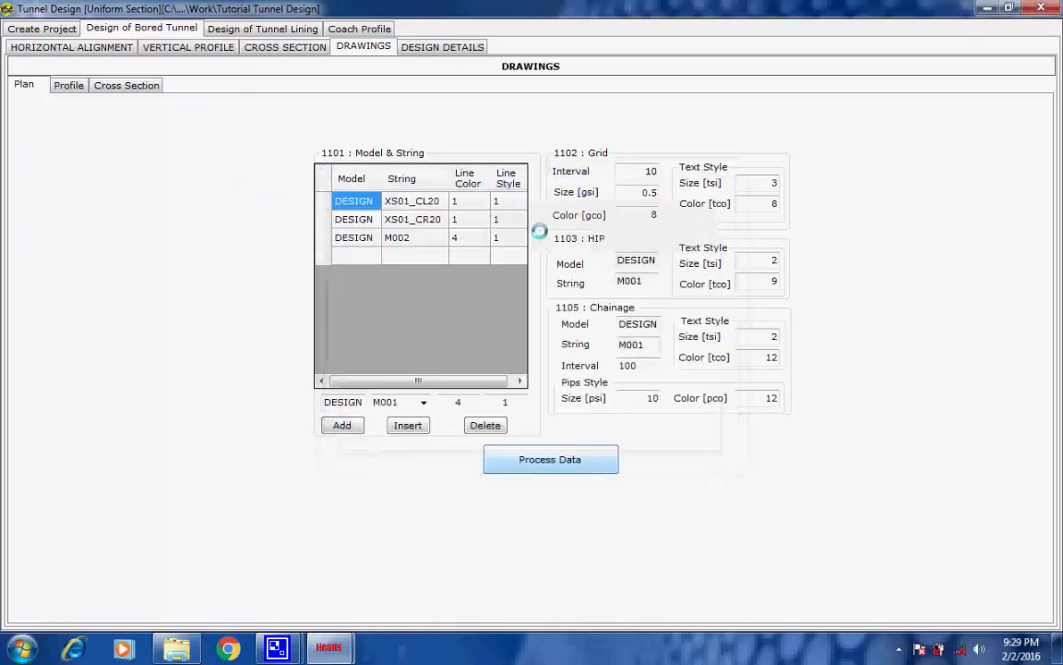
Process the profile drawing for chainage 0 to 200 m with M001 as control line, and finish the profile run
{"action": "left_click", "coordinate": [68, 84]}
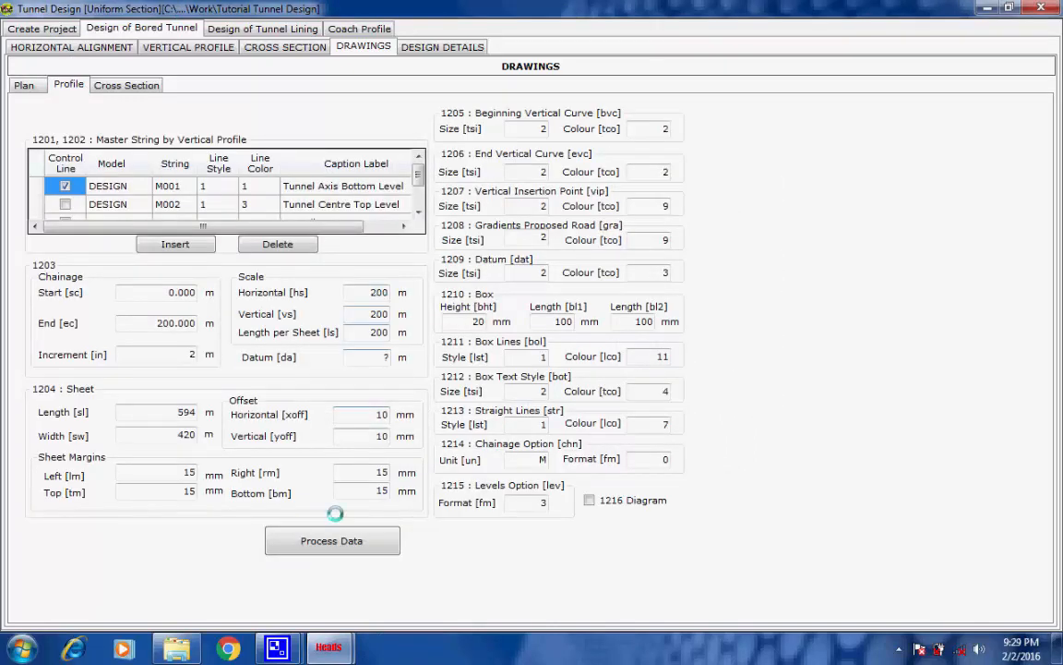
{"action": "left_click", "coordinate": [309, 543]}
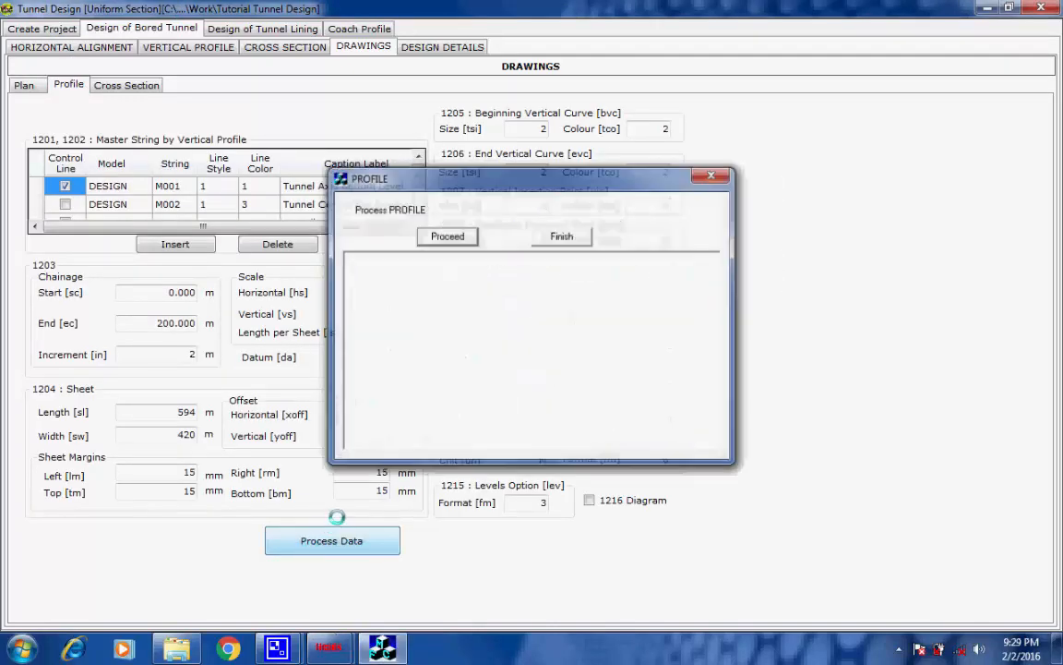
{"action": "left_click", "coordinate": [440, 237]}
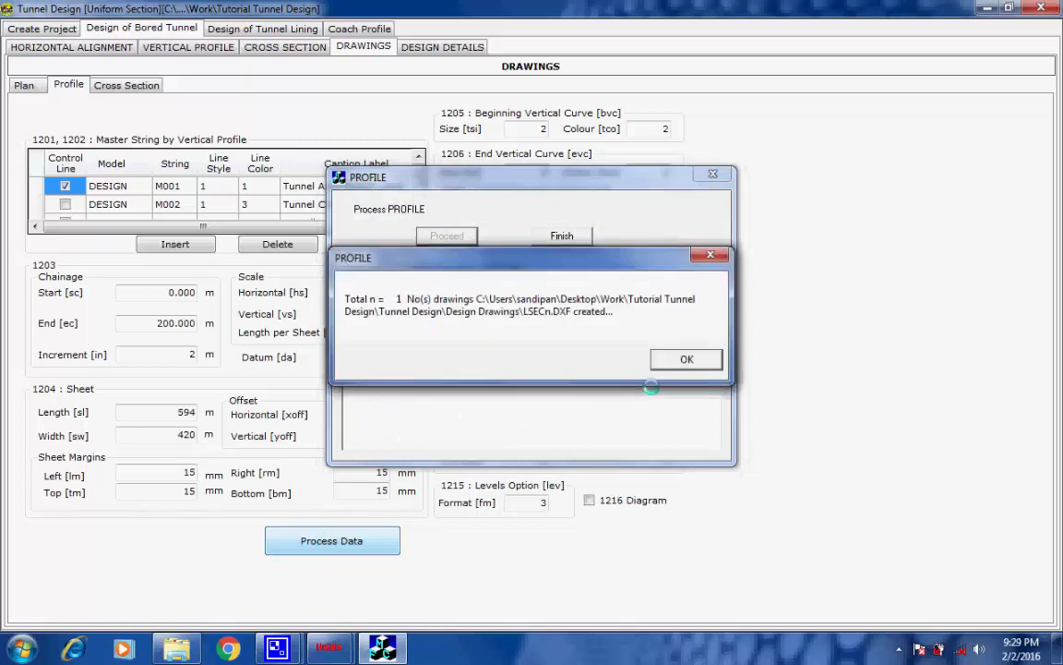
{"action": "left_click", "coordinate": [675, 356]}
{"action": "left_click", "coordinate": [563, 237]}
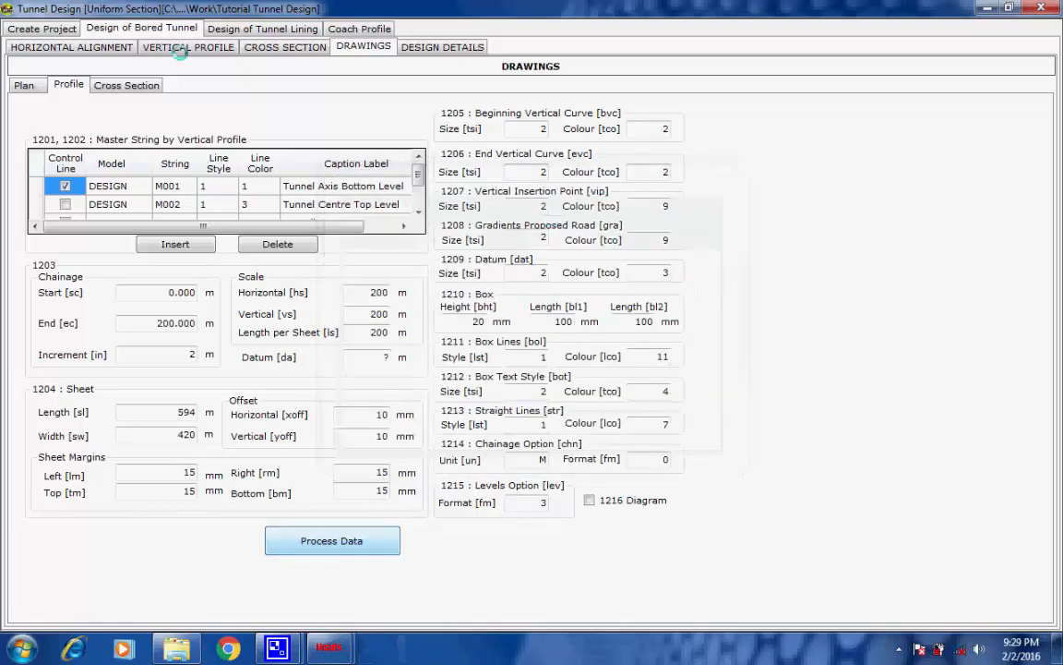
Process the XSEC cross section drawings for label XS01 from chainage 0 to 200 m at 50 m increments, and finish the run
{"action": "left_click", "coordinate": [140, 84]}
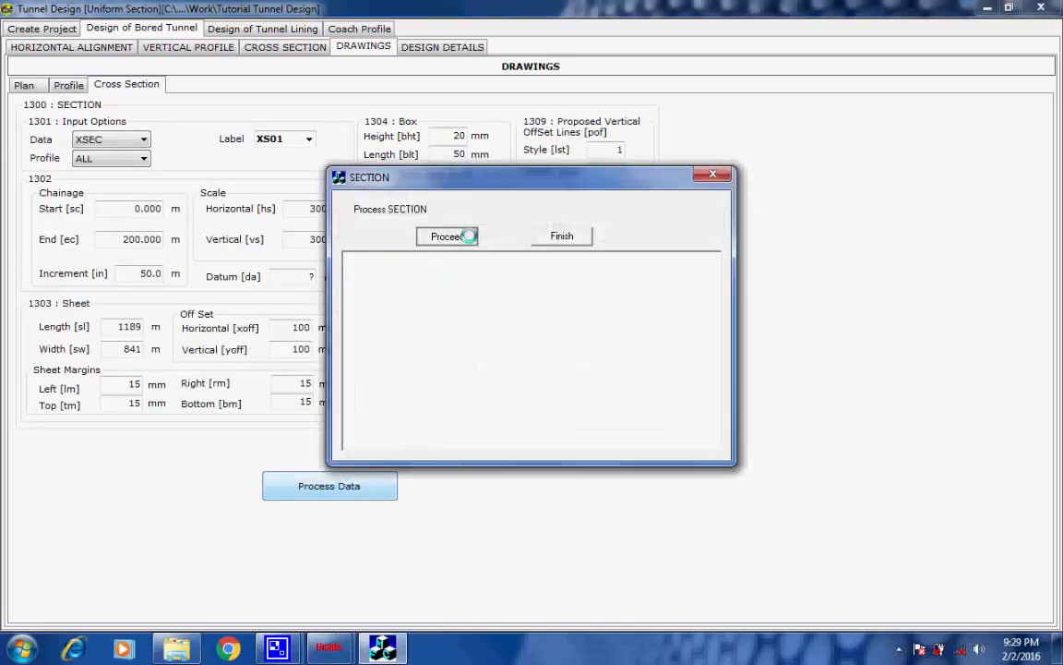
{"action": "left_click", "coordinate": [469, 236]}
{"action": "left_click", "coordinate": [681, 354]}
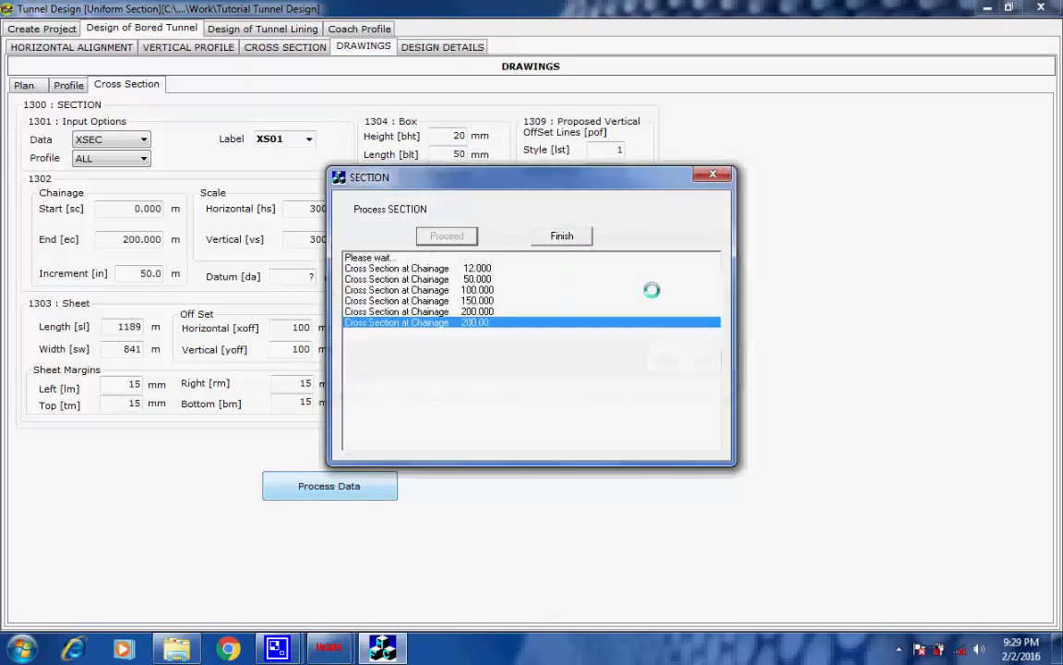
{"action": "left_click", "coordinate": [562, 236]}
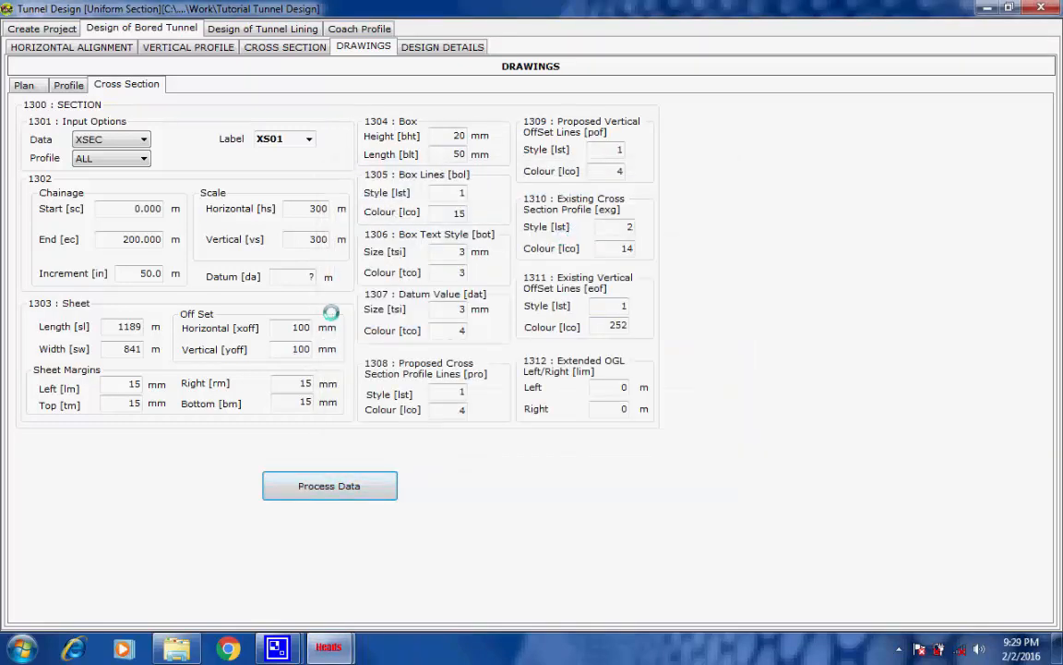
Create the project data file from the design details and look over its generated contents
{"action": "left_click", "coordinate": [418, 43]}
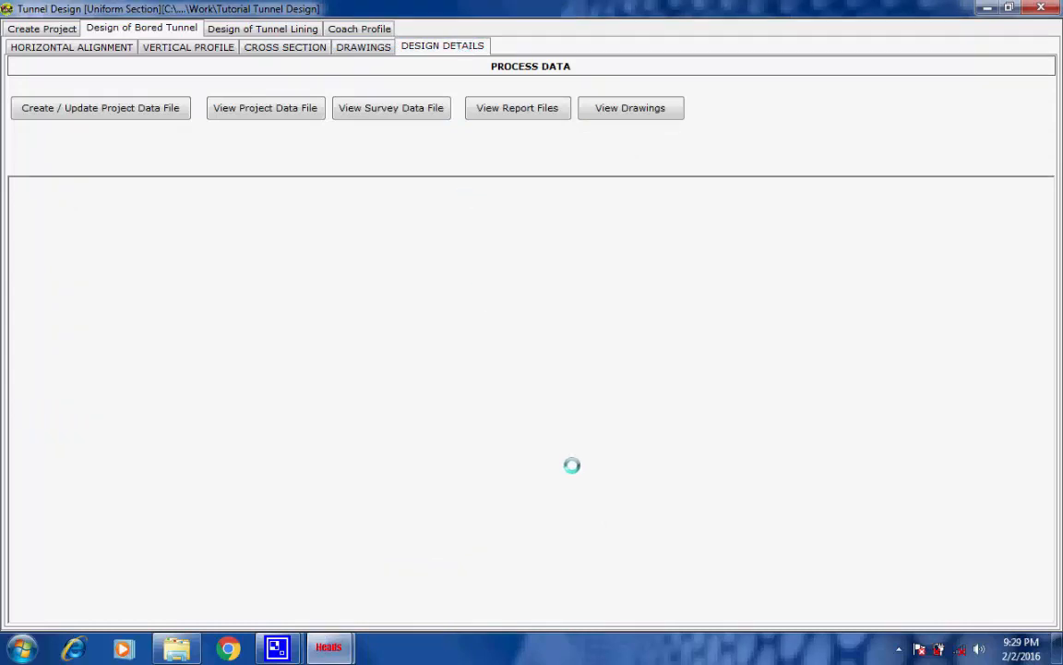
{"action": "left_click", "coordinate": [145, 107]}
{"action": "left_click", "coordinate": [678, 380]}
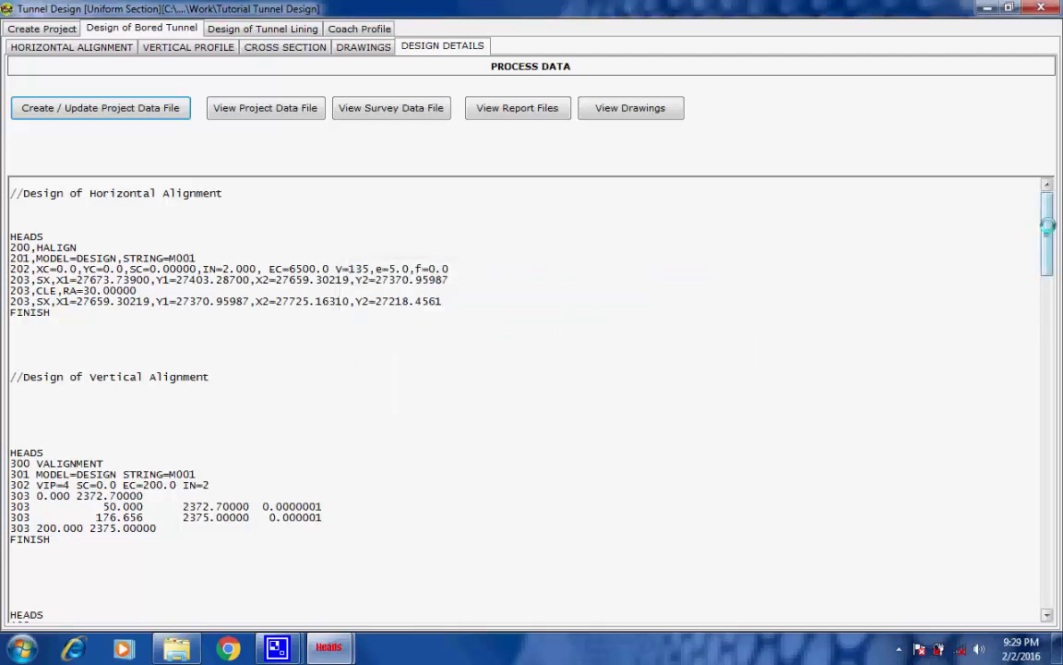
{"action": "left_click_drag", "start_coordinate": [1047, 226], "coordinate": [1045, 167]}
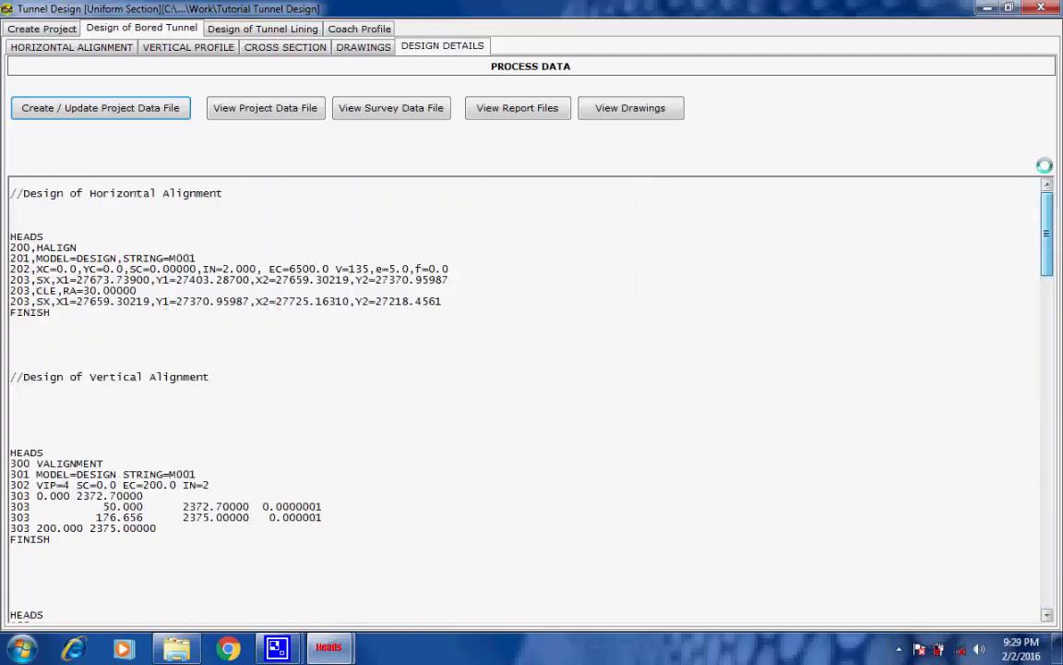
Examine the project data file from the alignment data to the SECTION data, and view the tunnel survey data file
{"action": "left_click", "coordinate": [276, 115]}
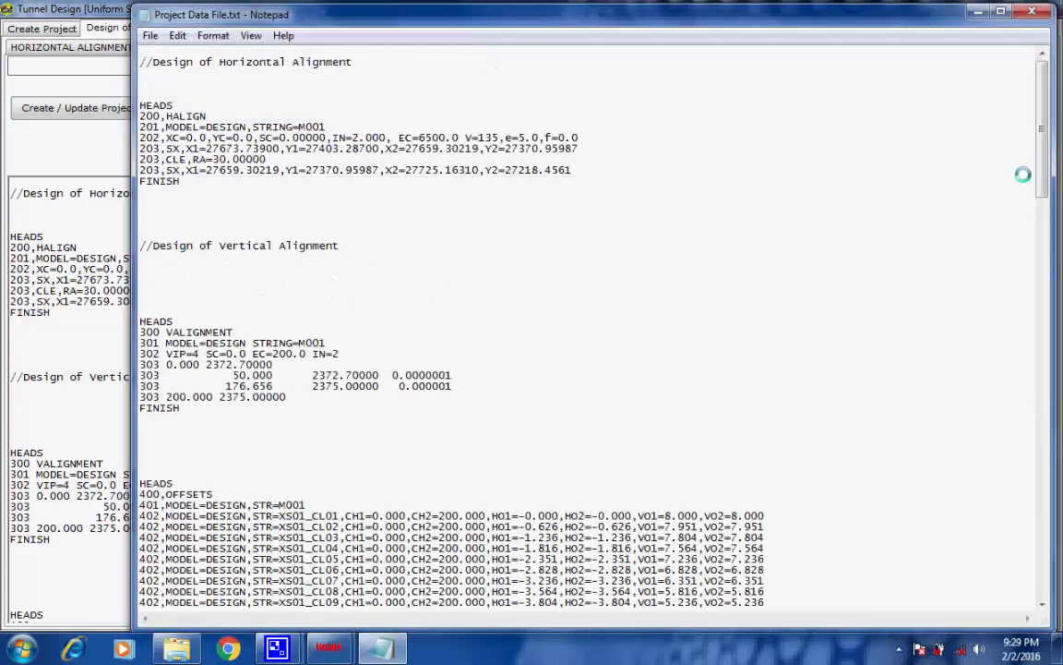
{"action": "left_click_drag", "start_coordinate": [1038, 162], "coordinate": [1055, 580]}
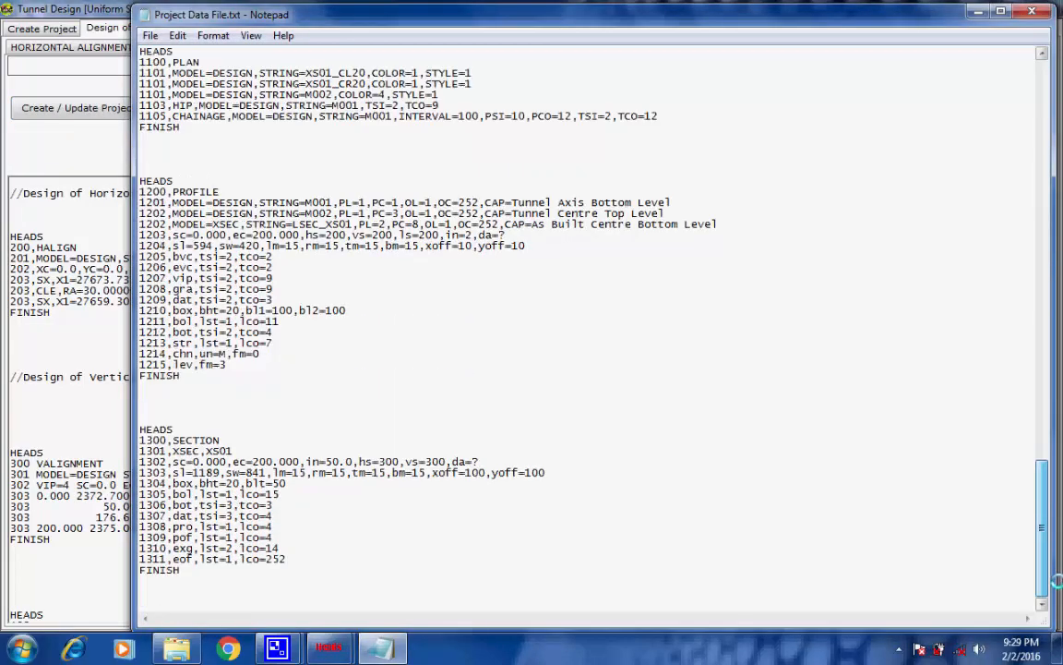
{"action": "left_click_drag", "start_coordinate": [1041, 498], "coordinate": [1027, 109]}
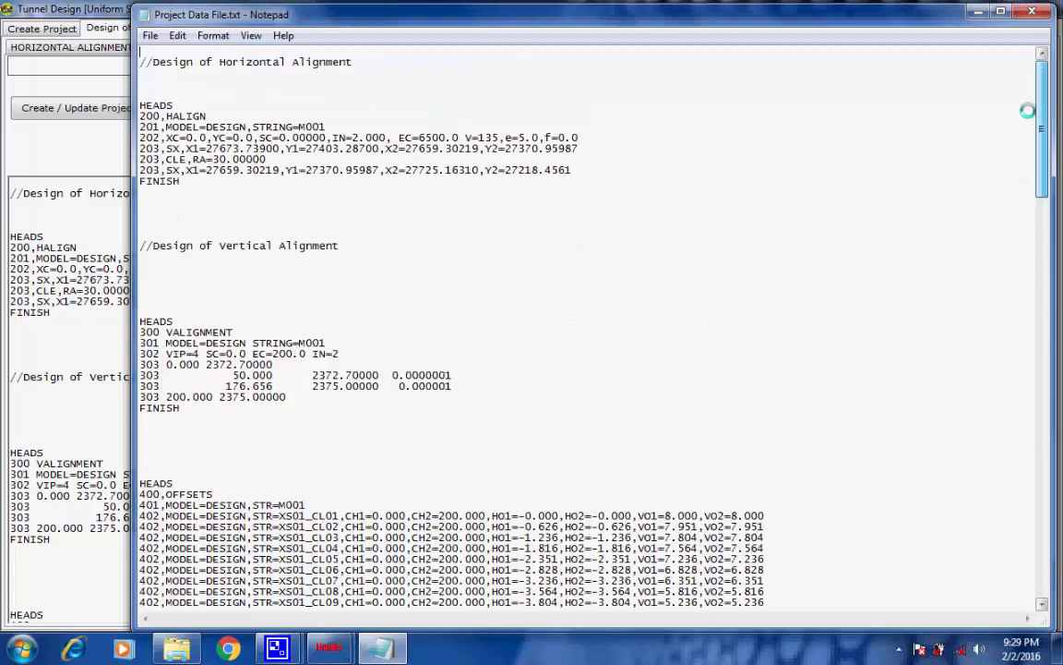
{"action": "left_click", "coordinate": [1034, 12]}
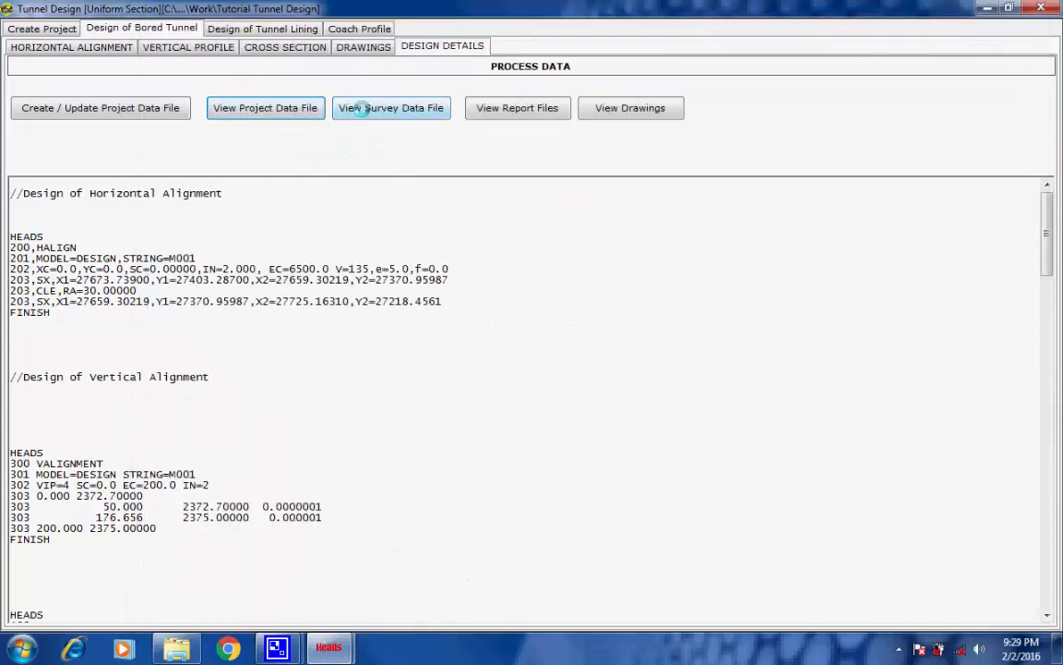
{"action": "left_click", "coordinate": [363, 108]}
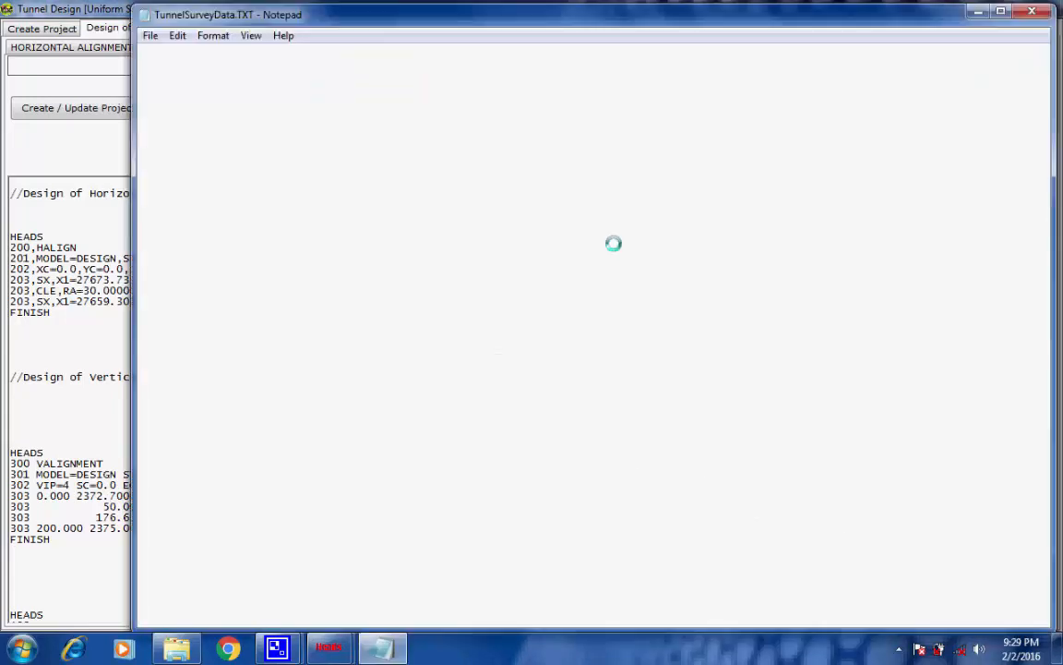
{"action": "left_click", "coordinate": [1032, 11]}
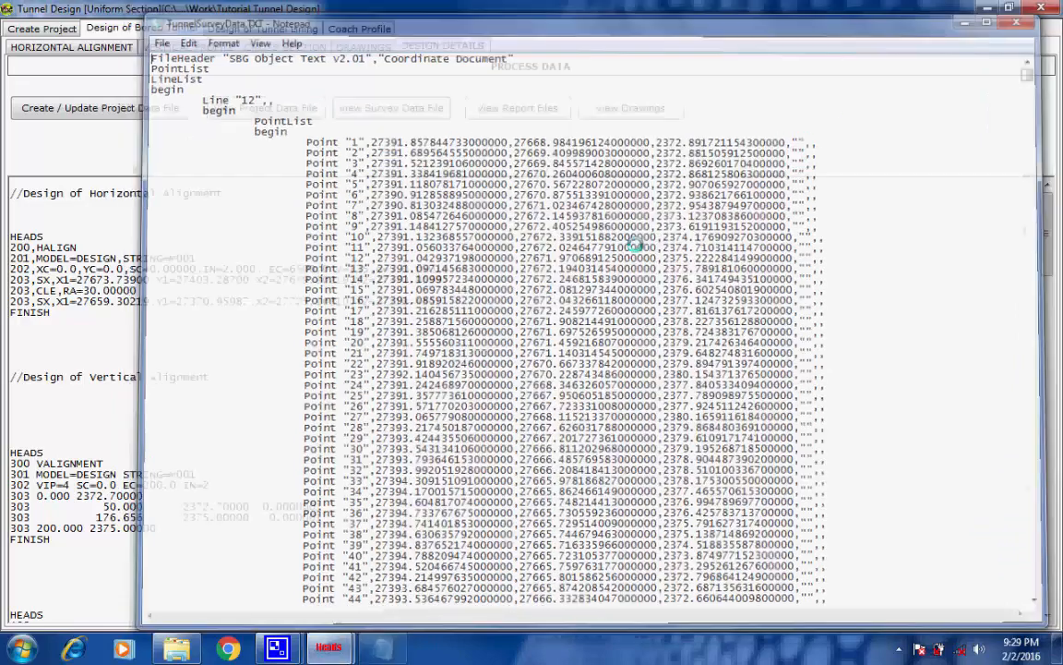
Open the processed report files and look through the horizontal alignment report HALIGNMENT.REP
{"action": "left_click", "coordinate": [508, 108]}
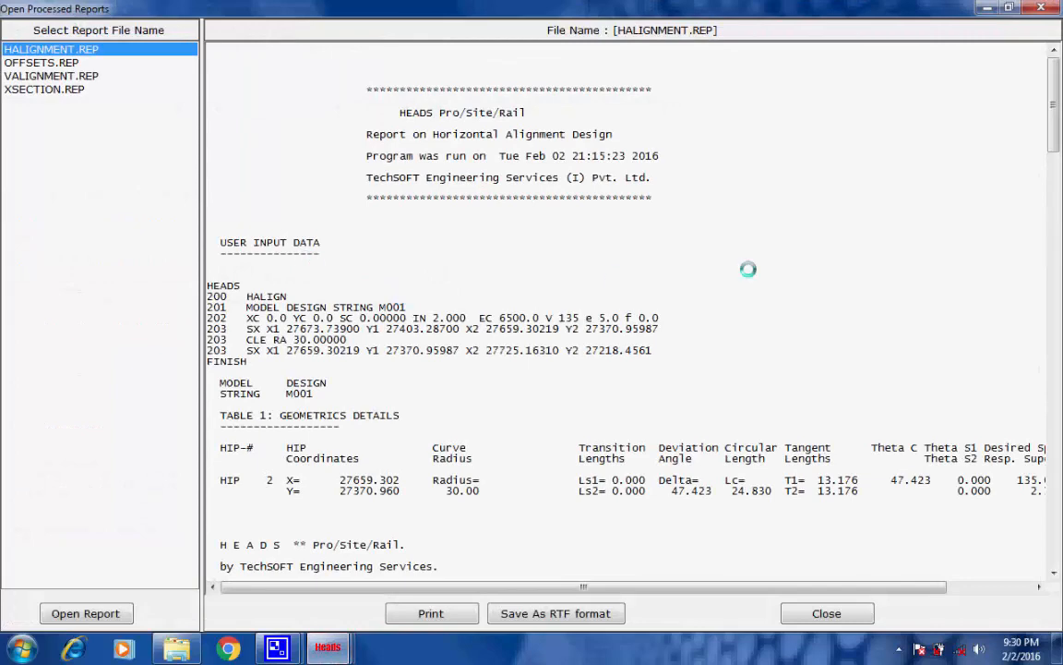
{"action": "left_click_drag", "start_coordinate": [1054, 114], "coordinate": [1036, 8]}
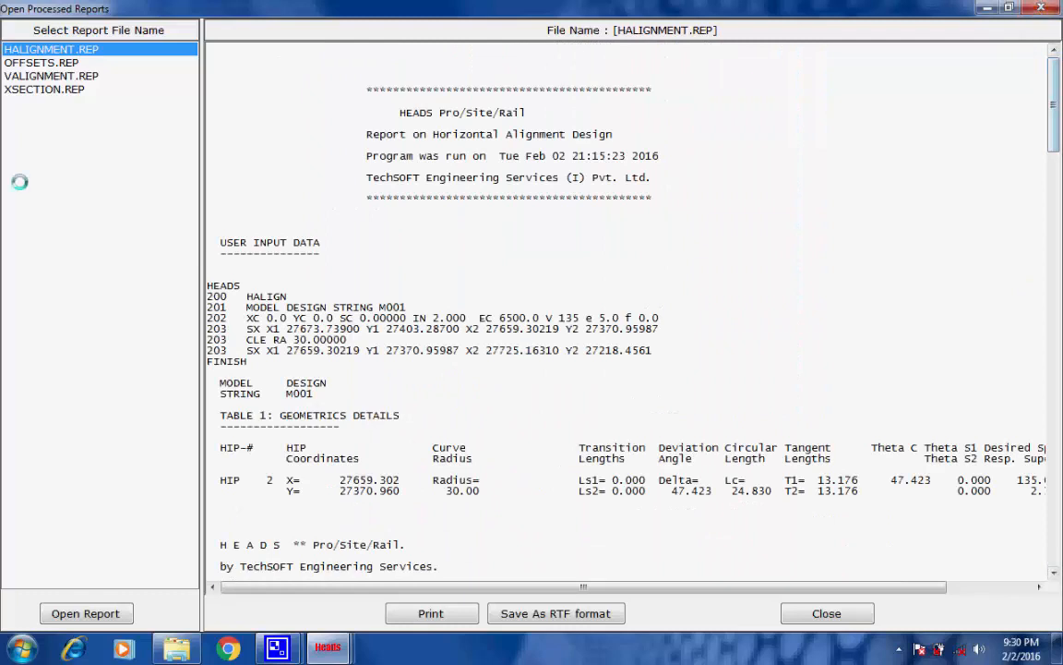
View the vertical alignment report VALIGNMENT.REP, and close the processed reports window
{"action": "left_click", "coordinate": [19, 75]}
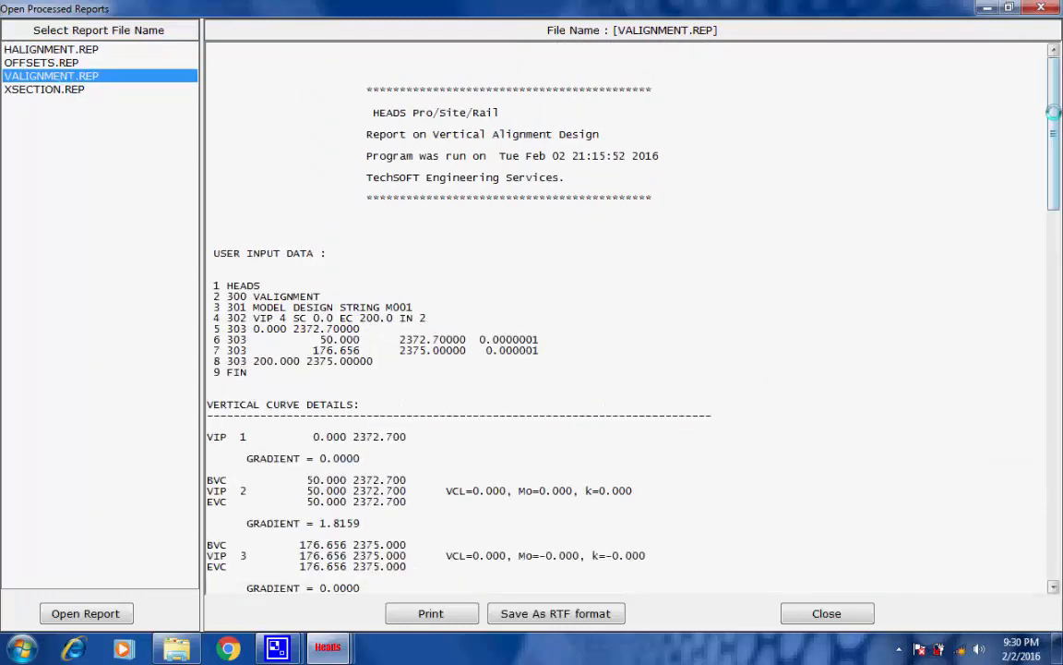
{"action": "left_click_drag", "start_coordinate": [1055, 113], "coordinate": [1051, 55]}
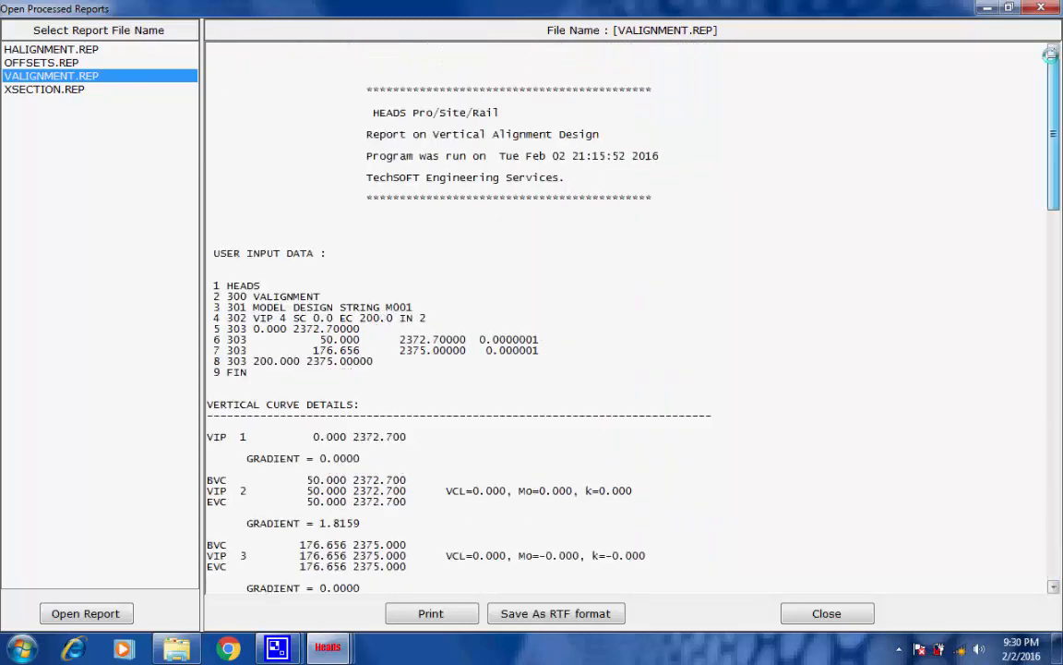
{"action": "left_click", "coordinate": [1041, 7]}
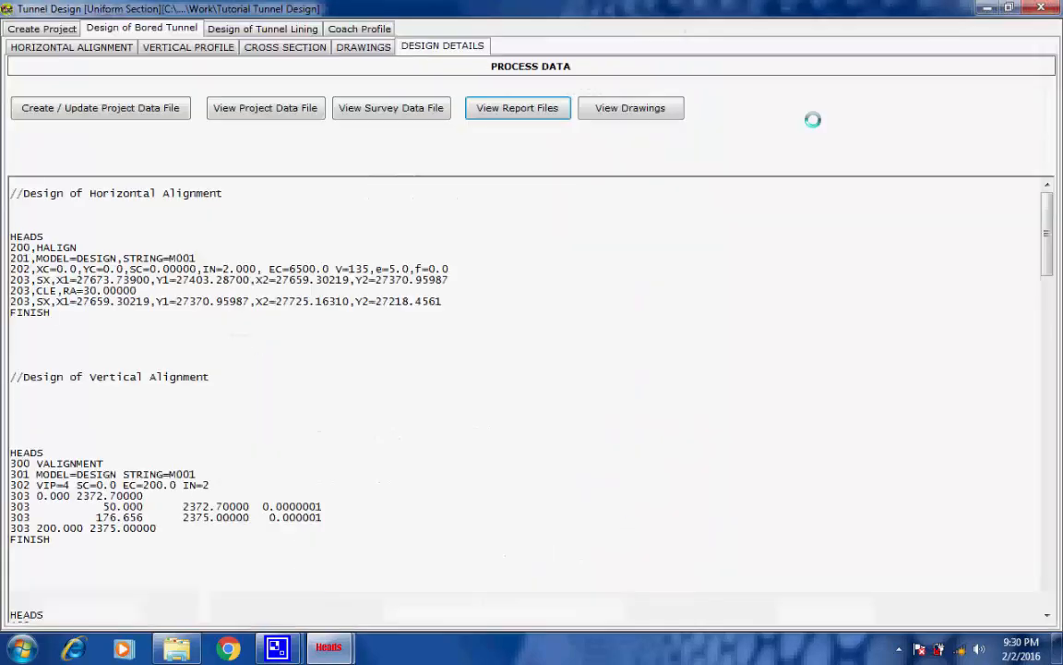
Open all the created design drawings in the HEADS Viewer
{"action": "left_click", "coordinate": [635, 108]}
{"action": "left_click", "coordinate": [611, 391]}
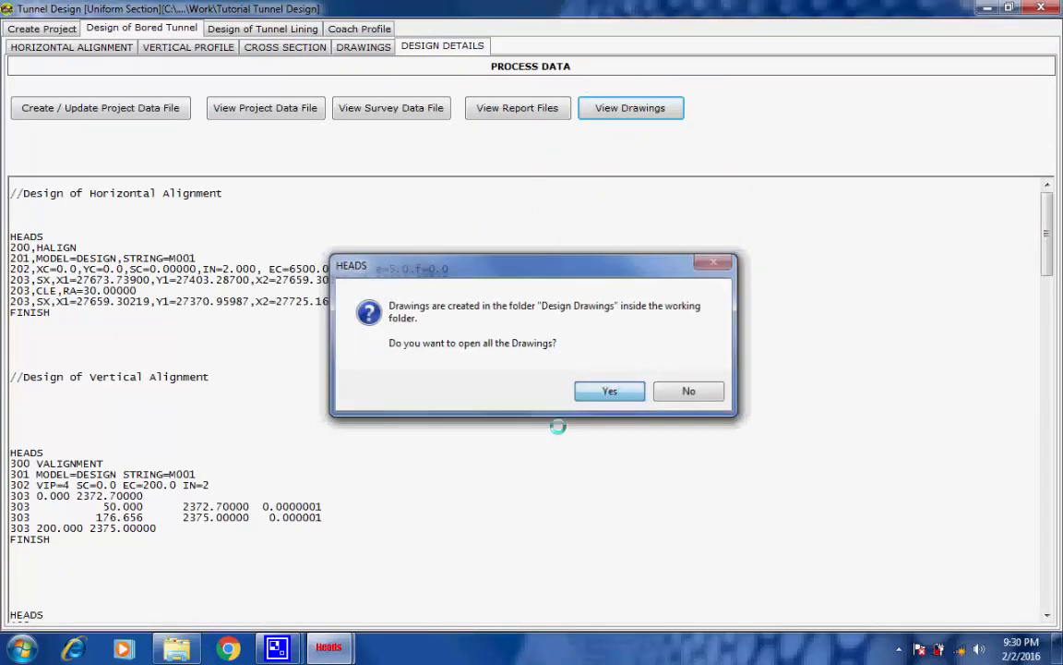
{"action": "left_click", "coordinate": [277, 648]}
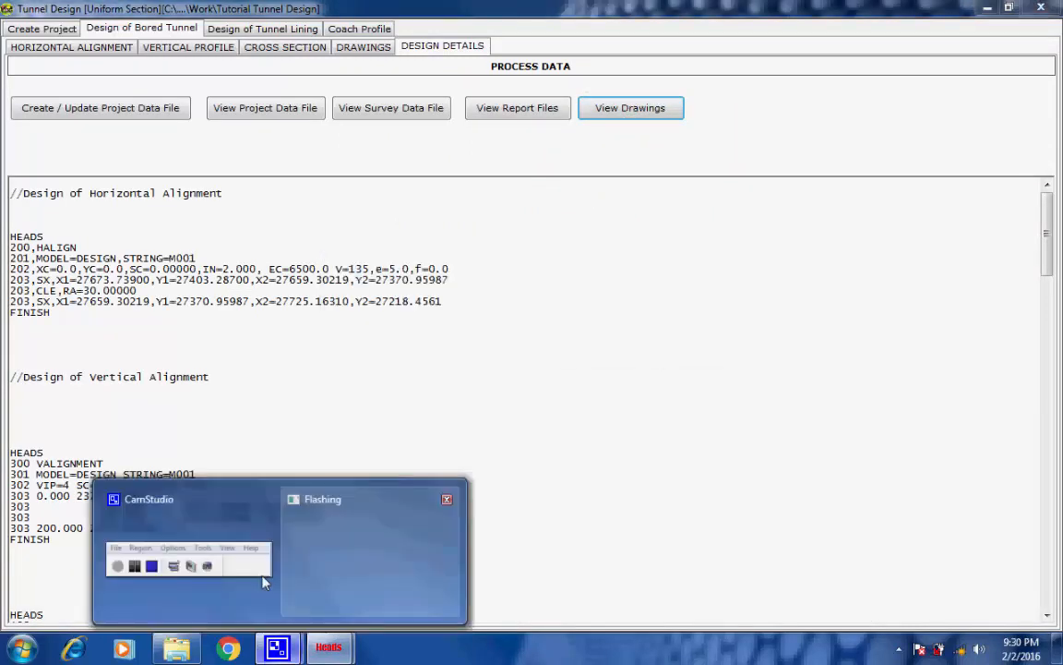
{"action": "left_click", "coordinate": [263, 579]}
{"action": "left_click", "coordinate": [911, 613]}
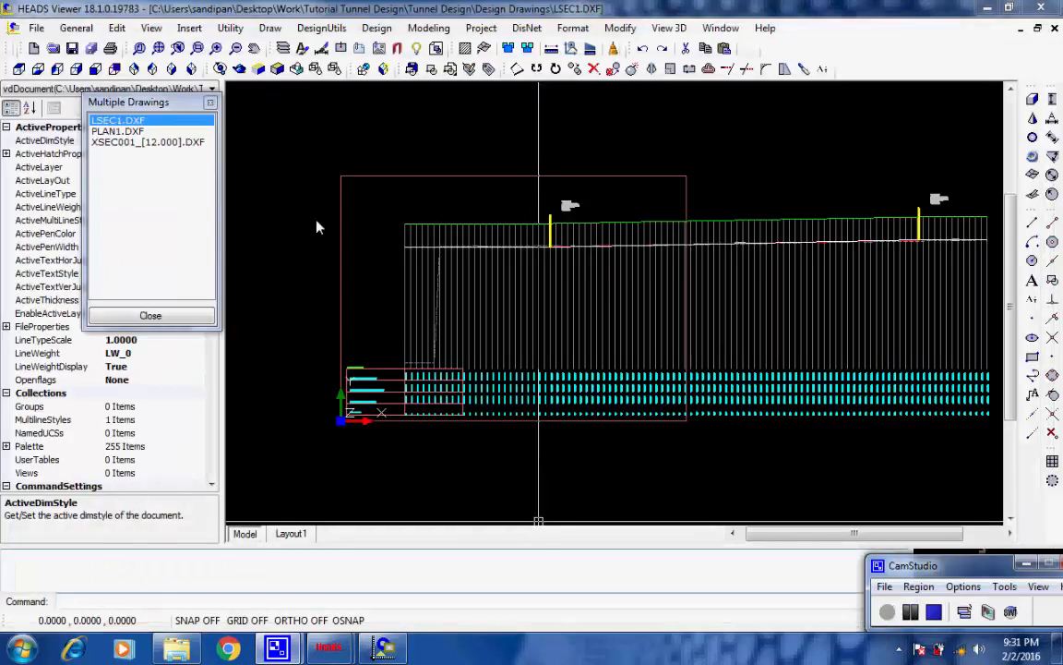
Examine the LSEC1.DXF profile drawing, including the level and chainage table and the VIP 2 annotation
{"action": "left_click", "coordinate": [336, 433]}
{"action": "scroll", "coordinate": [342, 424], "scroll_direction": "up", "scroll_amount": 2}
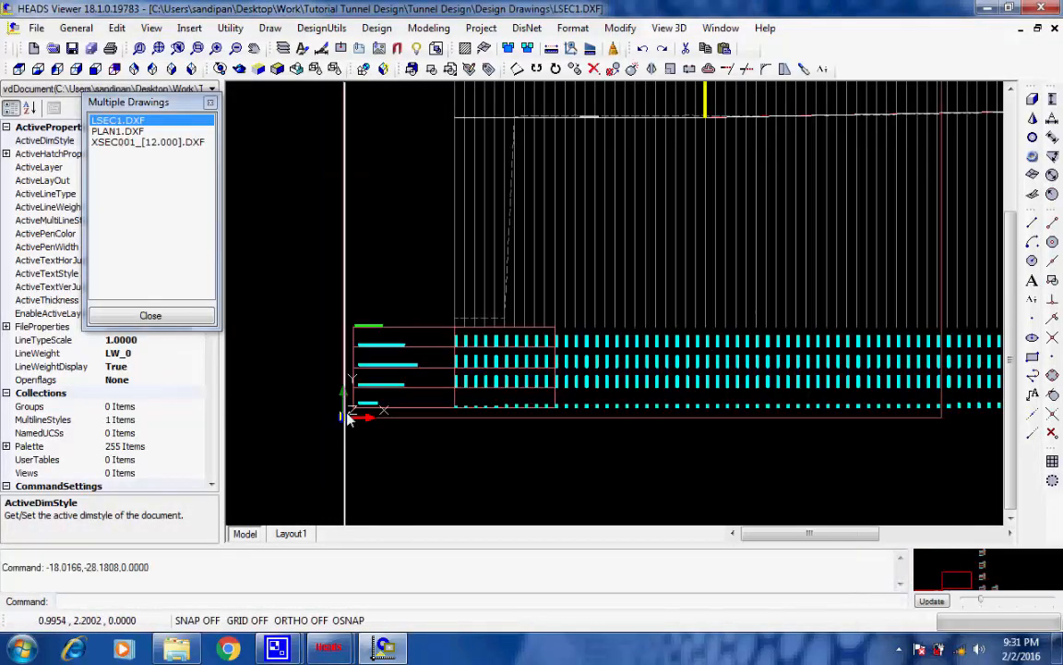
{"action": "scroll", "coordinate": [349, 417], "scroll_direction": "up", "scroll_amount": 6}
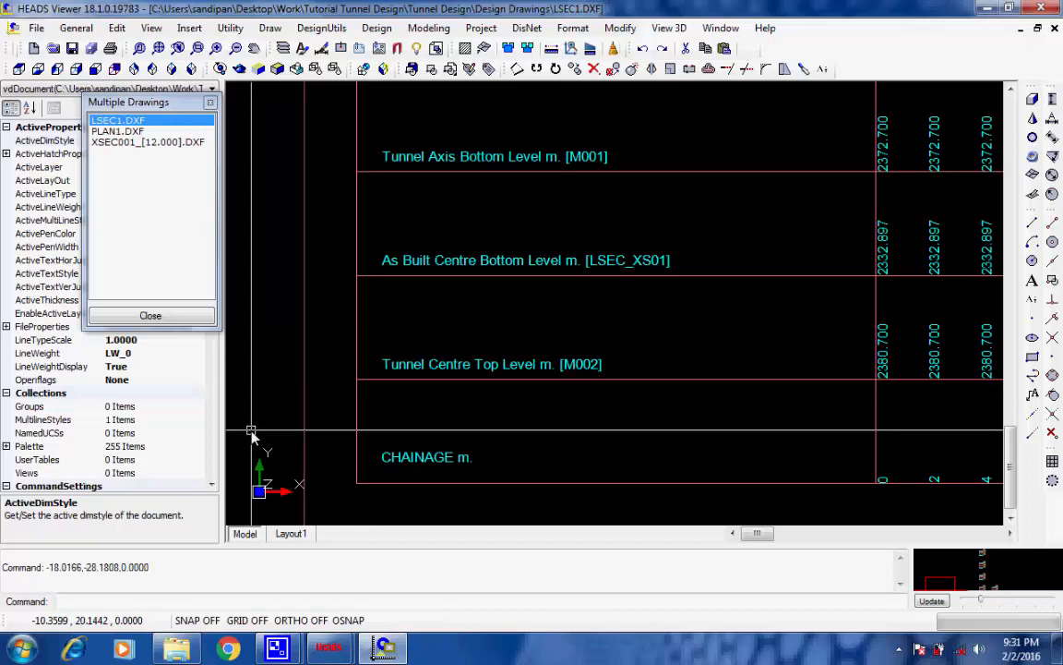
{"action": "scroll", "coordinate": [252, 432], "scroll_direction": "down", "scroll_amount": 5}
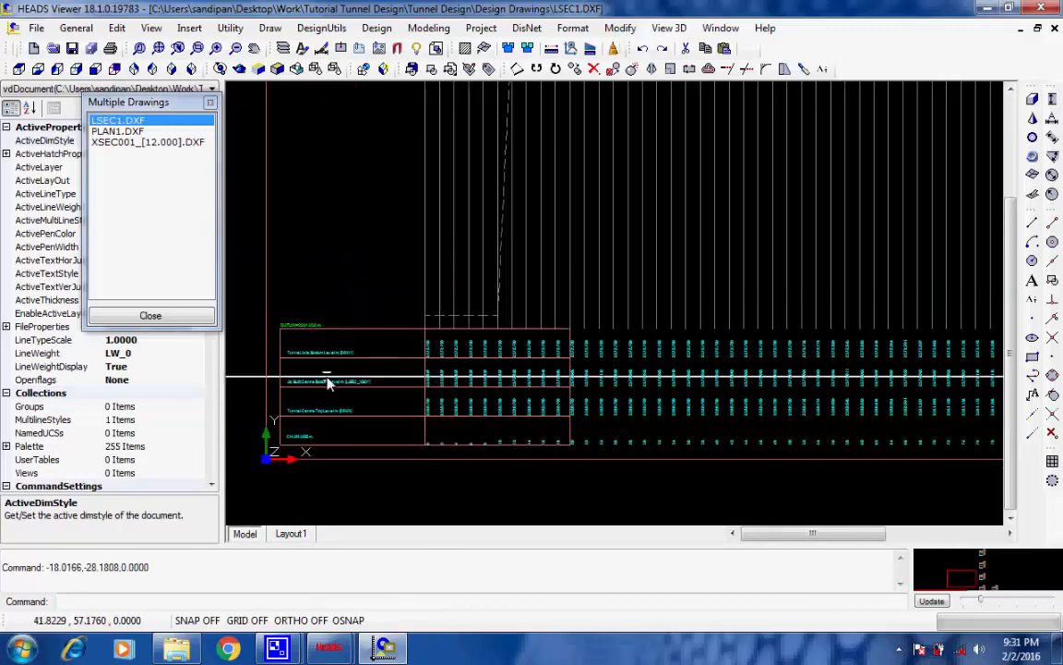
{"action": "scroll", "coordinate": [415, 319], "scroll_direction": "up", "scroll_amount": 2}
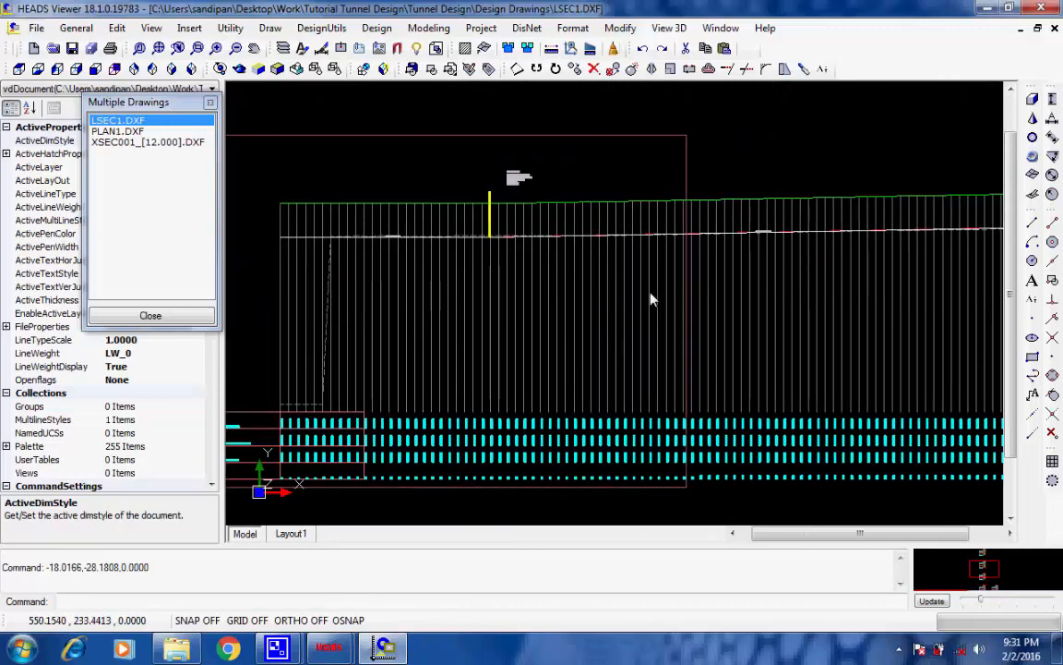
{"action": "scroll", "coordinate": [554, 282], "scroll_direction": "up", "scroll_amount": 2}
{"action": "scroll", "coordinate": [450, 188], "scroll_direction": "up", "scroll_amount": 3}
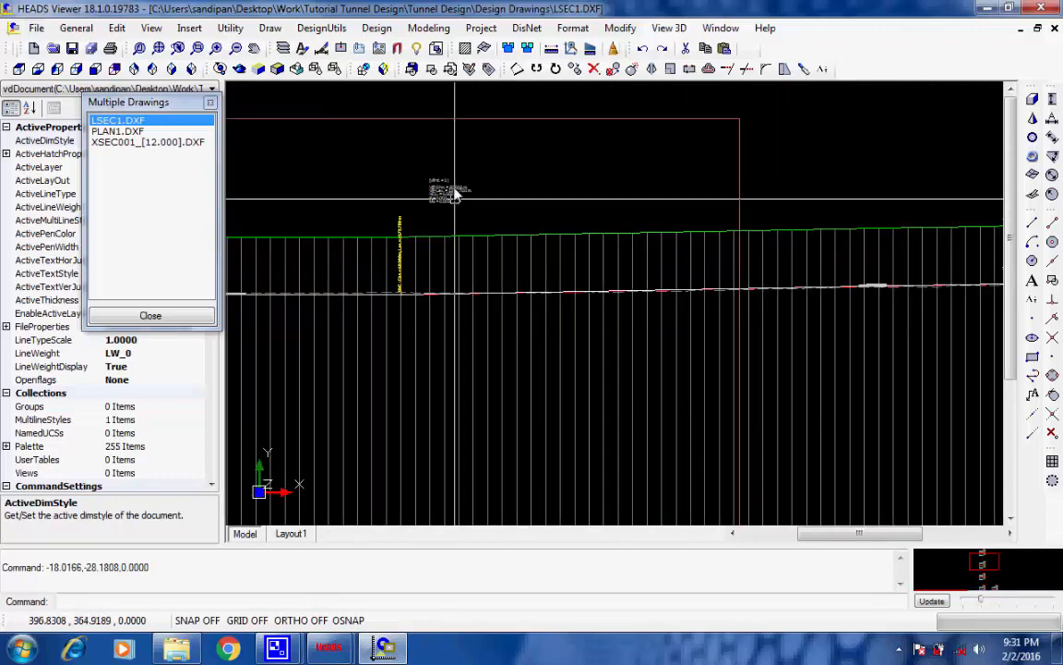
{"action": "scroll", "coordinate": [455, 192], "scroll_direction": "up", "scroll_amount": 2}
{"action": "scroll", "coordinate": [455, 192], "scroll_direction": "up", "scroll_amount": 2}
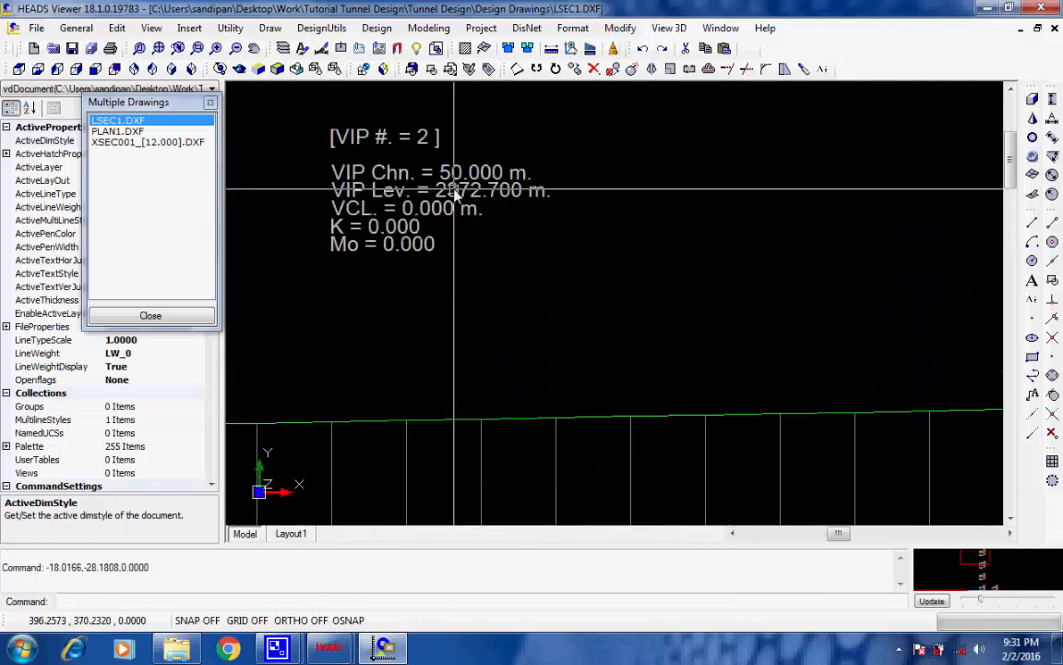
{"action": "scroll", "coordinate": [509, 258], "scroll_direction": "down", "scroll_amount": 4}
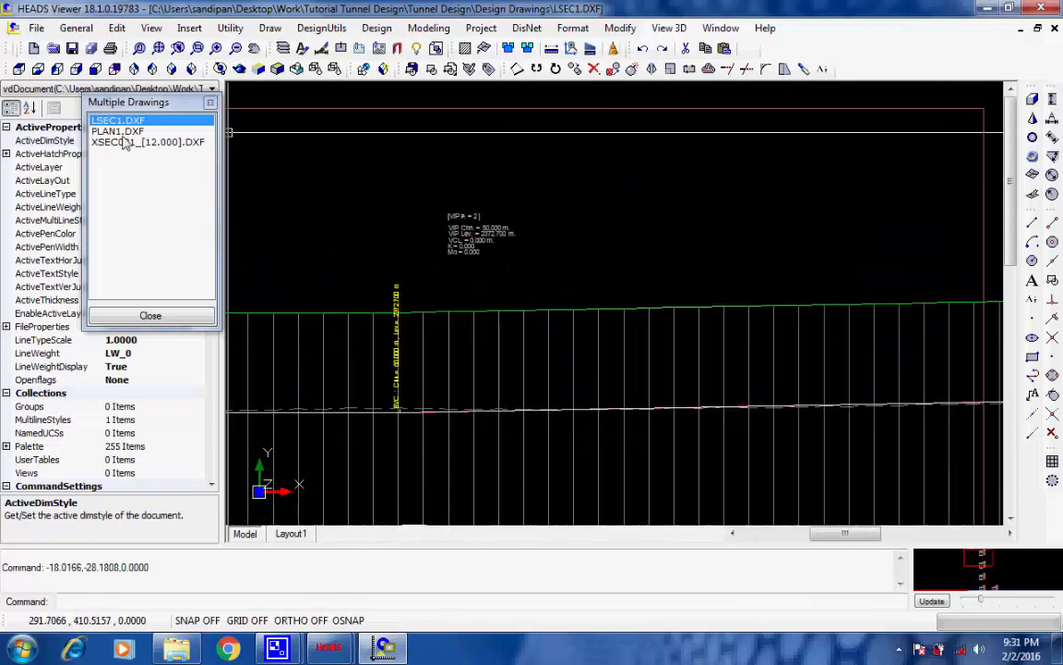
View the PLAN1.DXF plan drawing, select XSEC001_[12.000].DXF in the drawing set, and return to the plan
{"action": "left_click", "coordinate": [118, 132]}
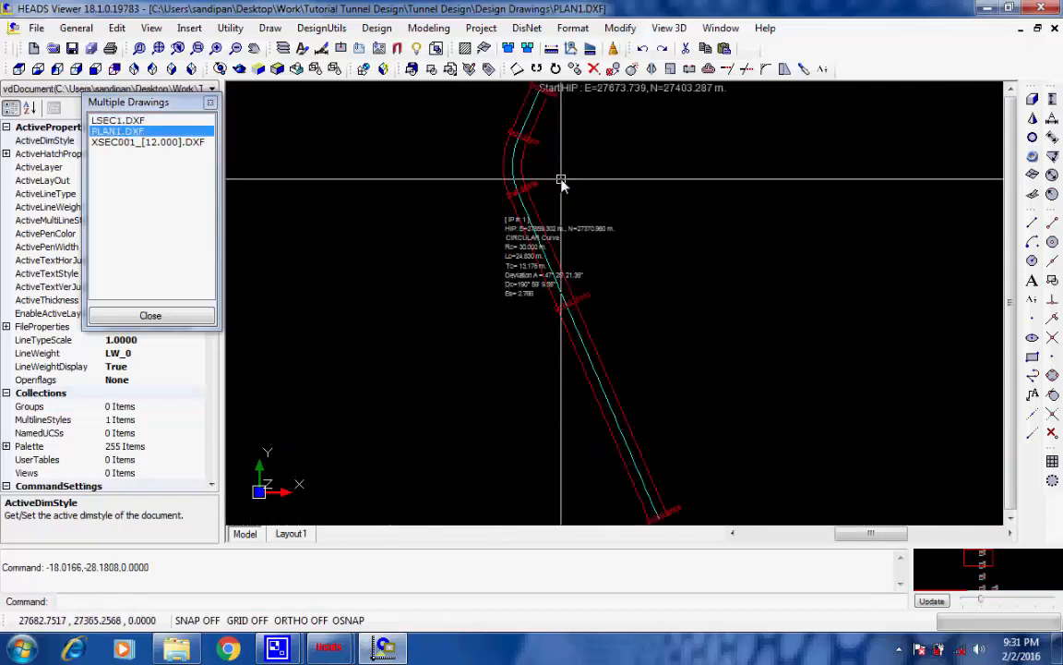
{"action": "left_click", "coordinate": [118, 143]}
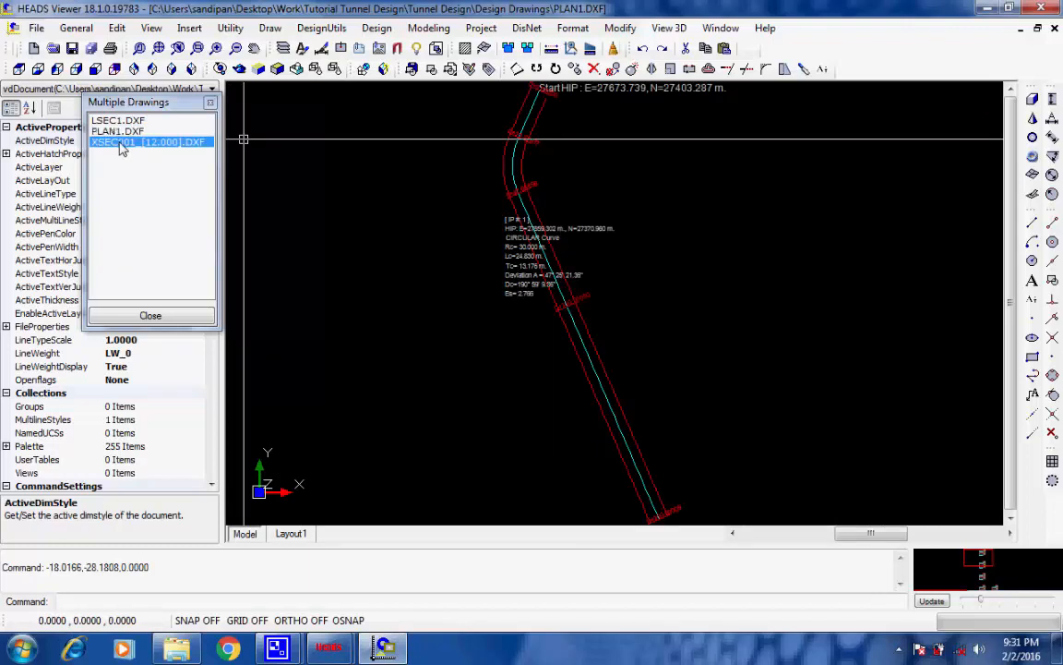
{"action": "left_click", "coordinate": [120, 132]}
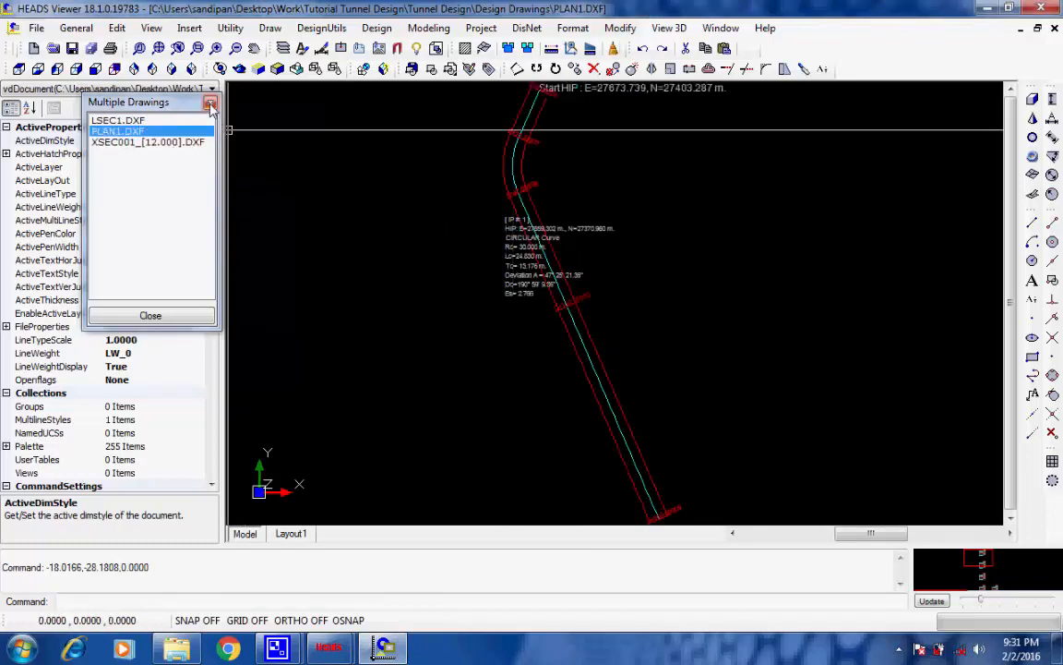
Check which file formats PLAN1 can be saved as, and leave the Save As dialog without choosing another format
{"action": "left_click", "coordinate": [36, 29]}
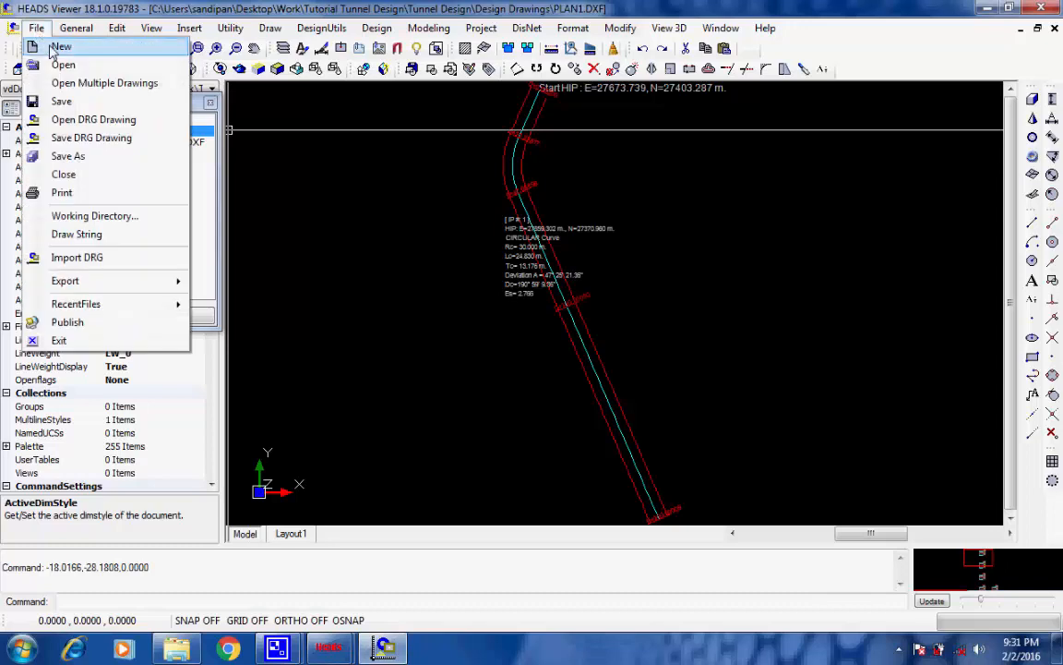
{"action": "left_click", "coordinate": [103, 155]}
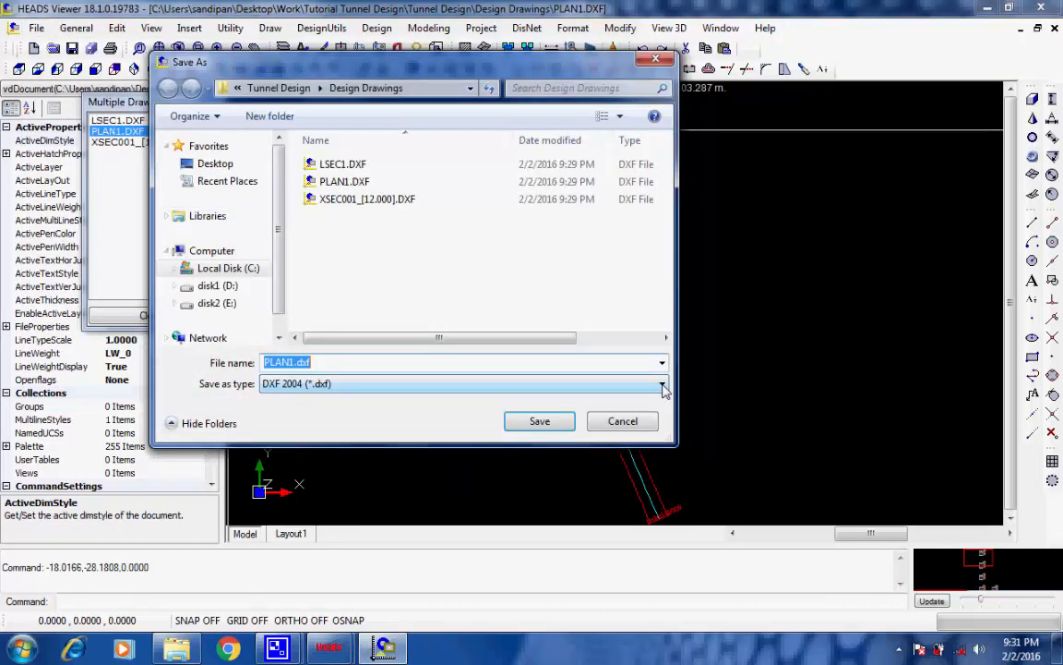
{"action": "left_click", "coordinate": [663, 387]}
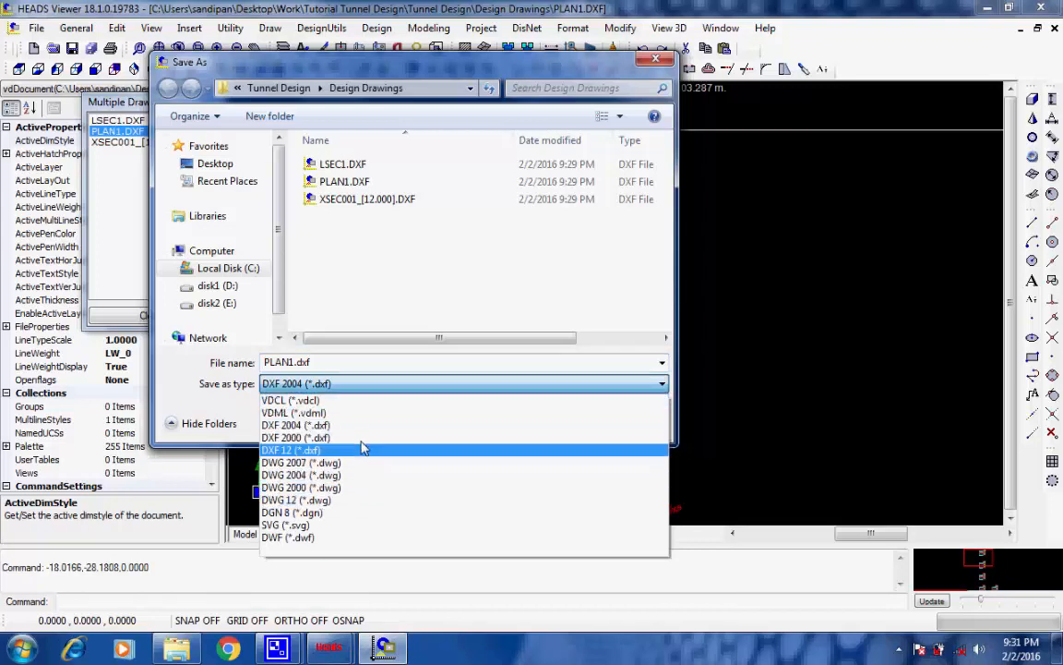
{"action": "left_click", "coordinate": [487, 385]}
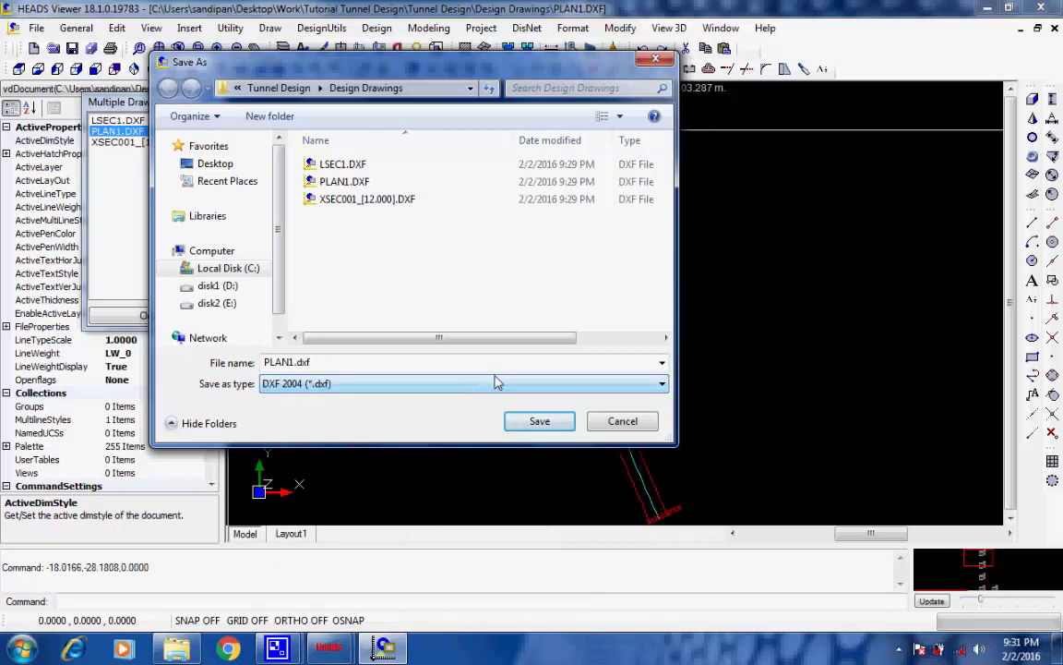
{"action": "left_click", "coordinate": [541, 425]}
{"action": "left_click", "coordinate": [598, 423]}
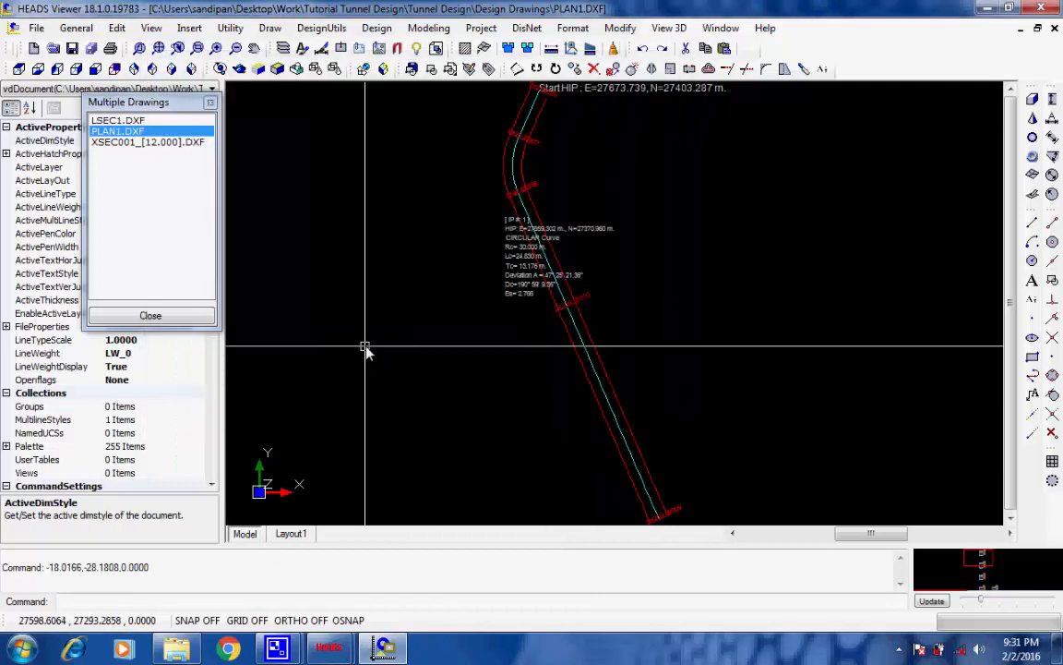
Close the set of multiple drawings without saving them, and exit the drawing viewer
{"action": "left_click", "coordinate": [188, 320]}
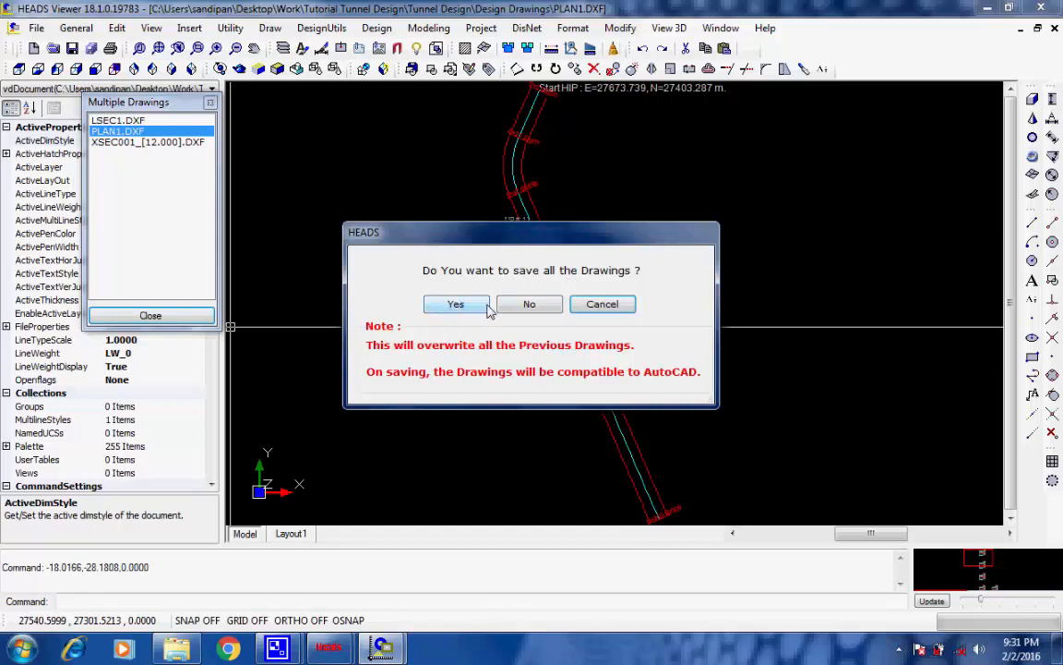
{"action": "left_click", "coordinate": [531, 306]}
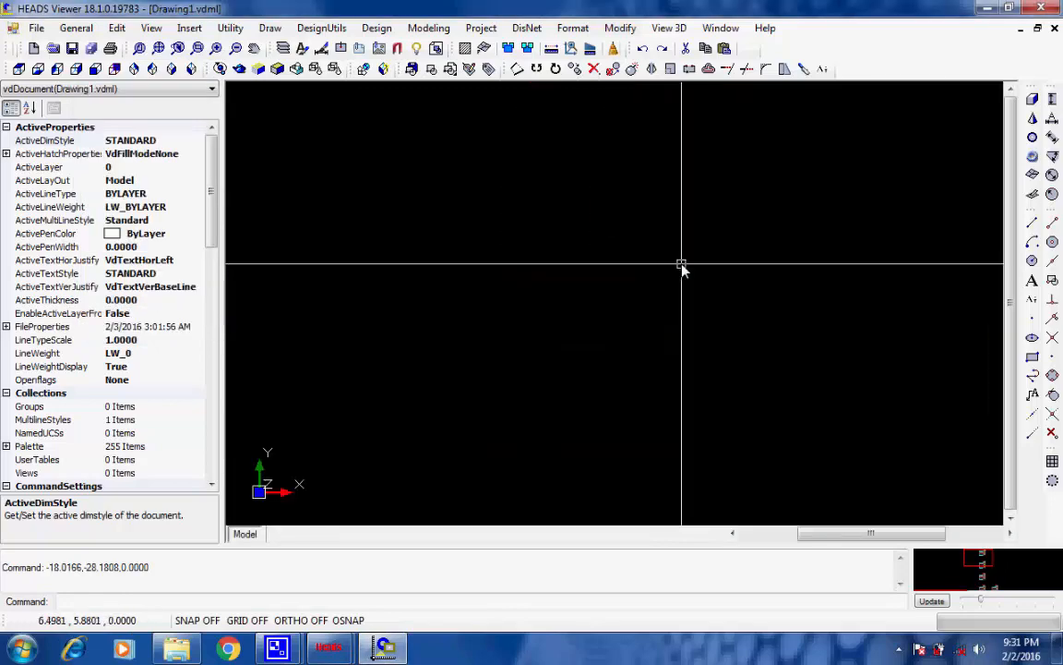
{"action": "left_click", "coordinate": [1041, 8]}
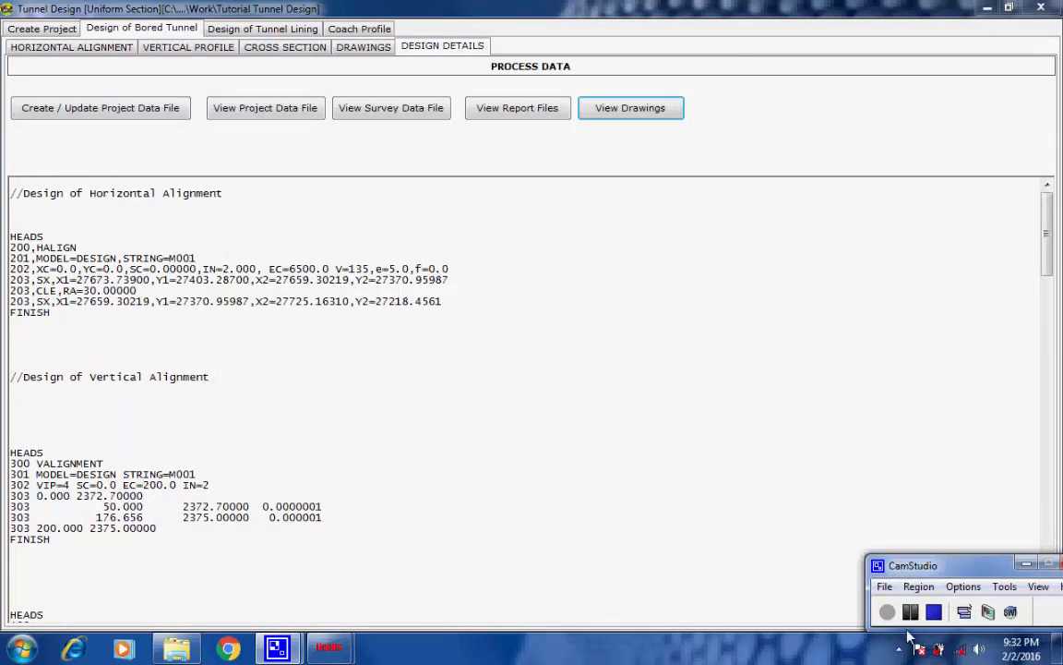
Review the tunnel lining design inputs: section and RMR ratings, computed RMR values, and seismic load data
{"action": "left_click", "coordinate": [262, 29]}
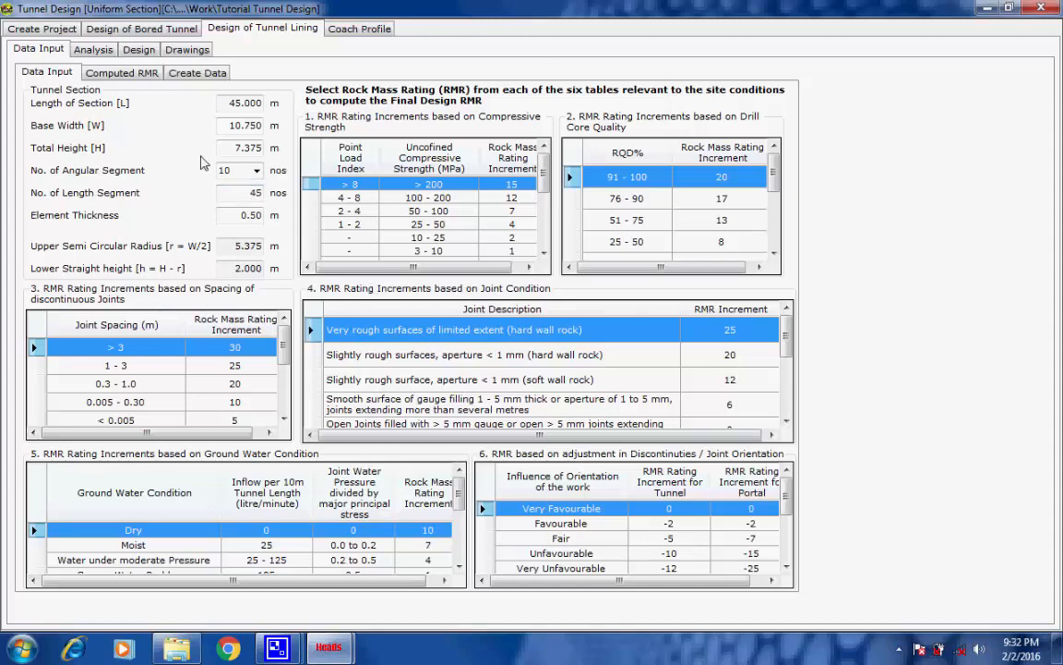
{"action": "left_click", "coordinate": [139, 73]}
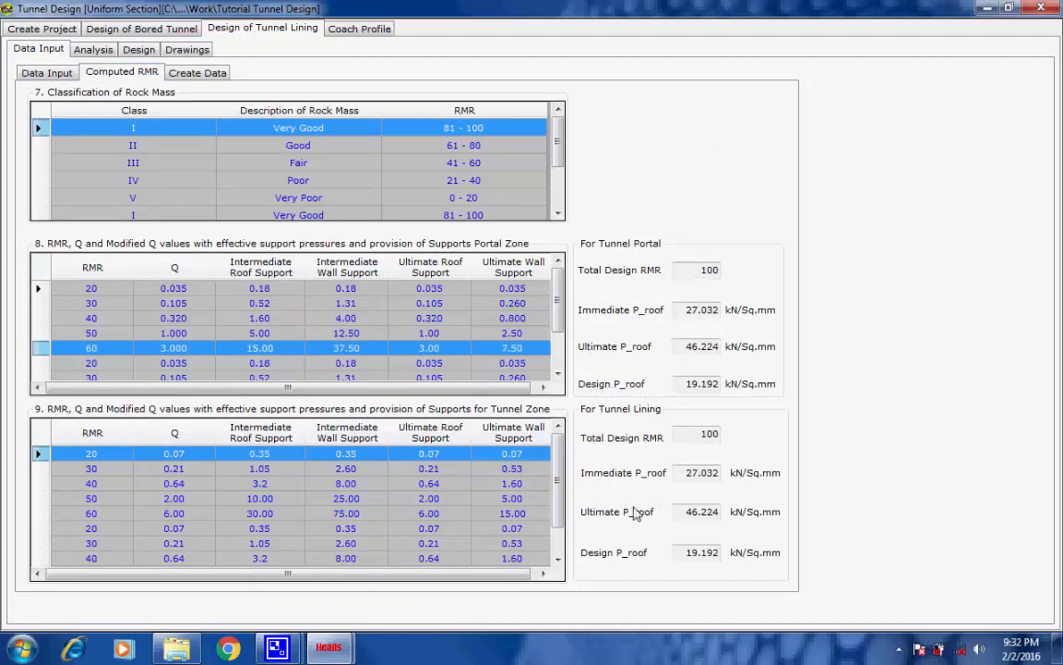
{"action": "left_click", "coordinate": [195, 73]}
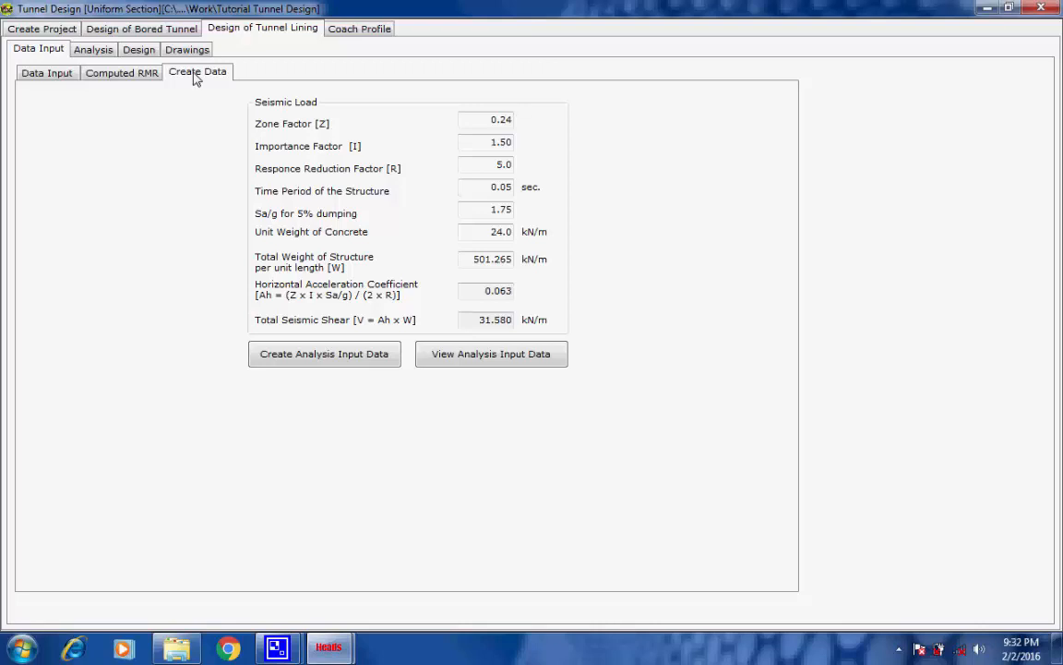
Create the tunnel lining analysis input data, and open the resulting ANALYSIS_INPUT_DATA.TXT file
{"action": "left_click", "coordinate": [318, 358]}
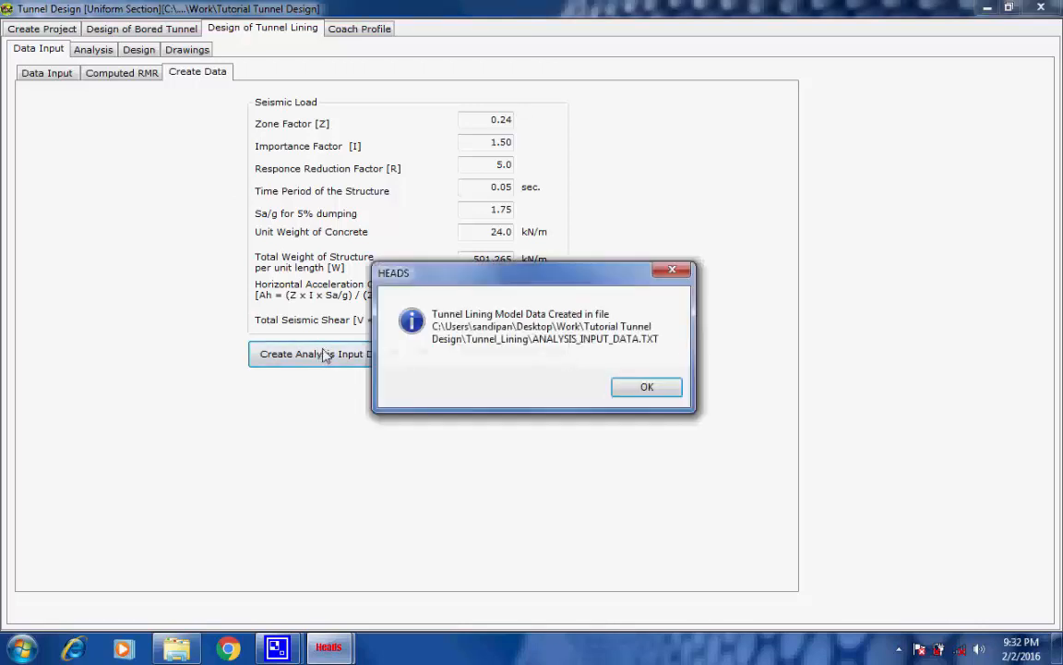
{"action": "left_click", "coordinate": [632, 387]}
{"action": "left_click", "coordinate": [504, 362]}
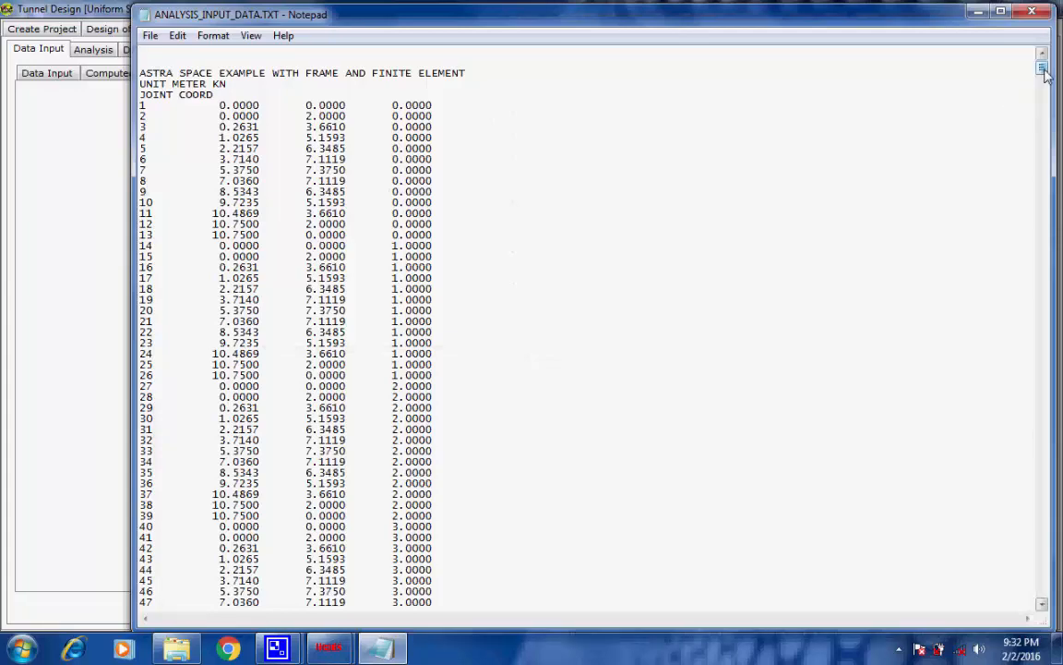
Examine the rock, dead and seismic load cases 1 to 4 near the end of the analysis input file
{"action": "left_click_drag", "start_coordinate": [1044, 74], "coordinate": [1051, 621]}
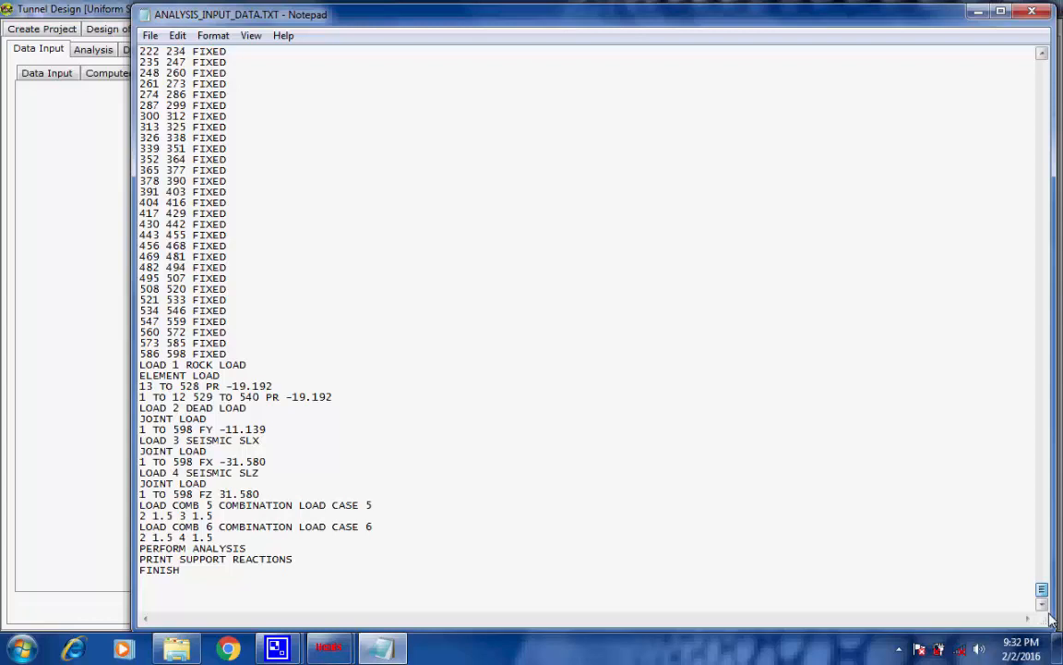
{"action": "left_click_drag", "start_coordinate": [247, 365], "coordinate": [139, 367]}
{"action": "left_click_drag", "start_coordinate": [248, 408], "coordinate": [112, 411]}
{"action": "left_click_drag", "start_coordinate": [268, 440], "coordinate": [107, 441]}
{"action": "left_click", "coordinate": [269, 447]}
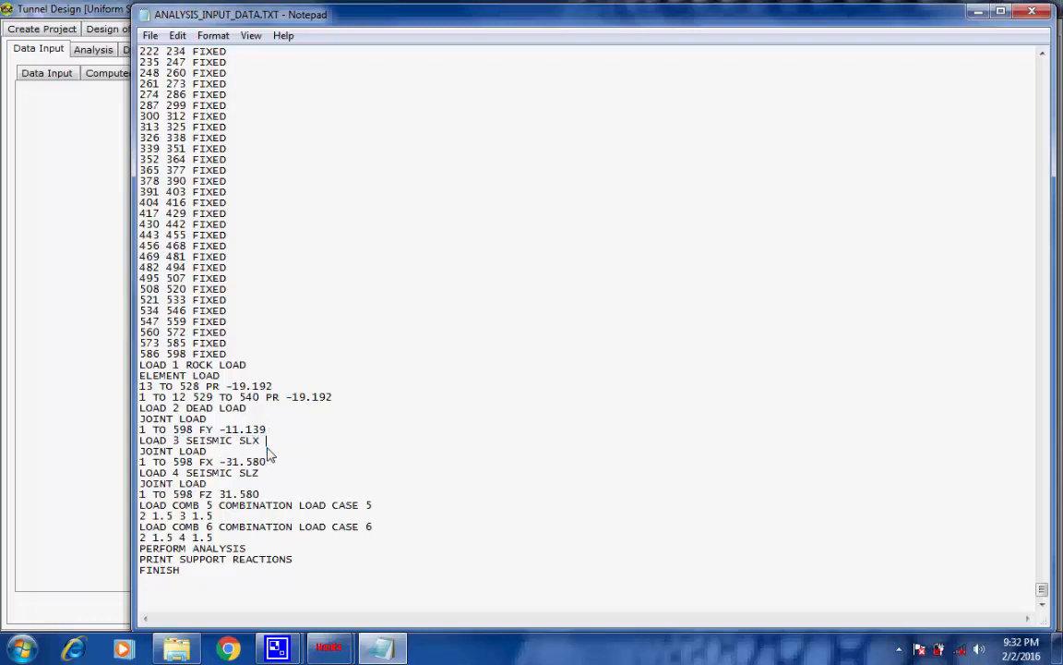
{"action": "left_click_drag", "start_coordinate": [267, 479], "coordinate": [128, 474]}
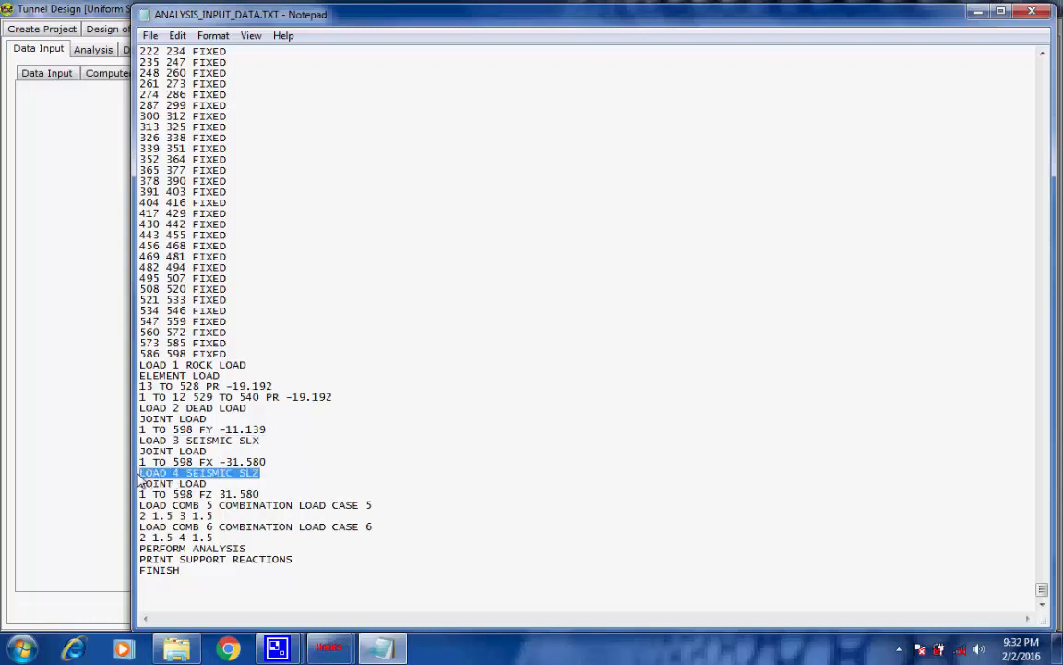
{"action": "left_click", "coordinate": [268, 474]}
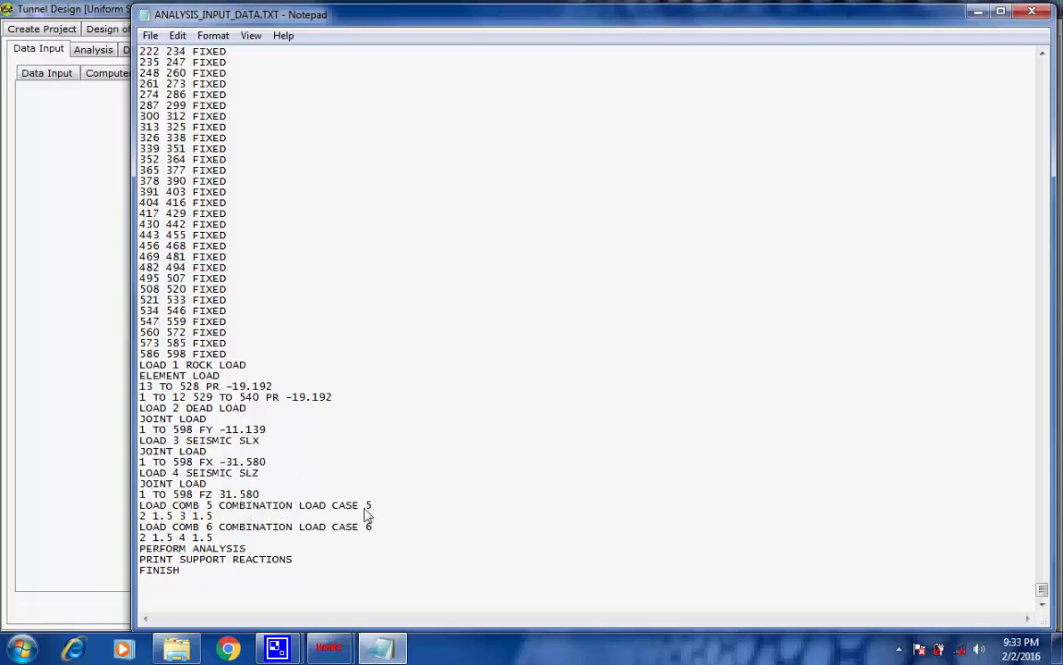
Examine load combinations 5 and 6 and the PERFORM ANALYSIS command in the analysis input file
{"action": "left_click_drag", "start_coordinate": [373, 507], "coordinate": [130, 506]}
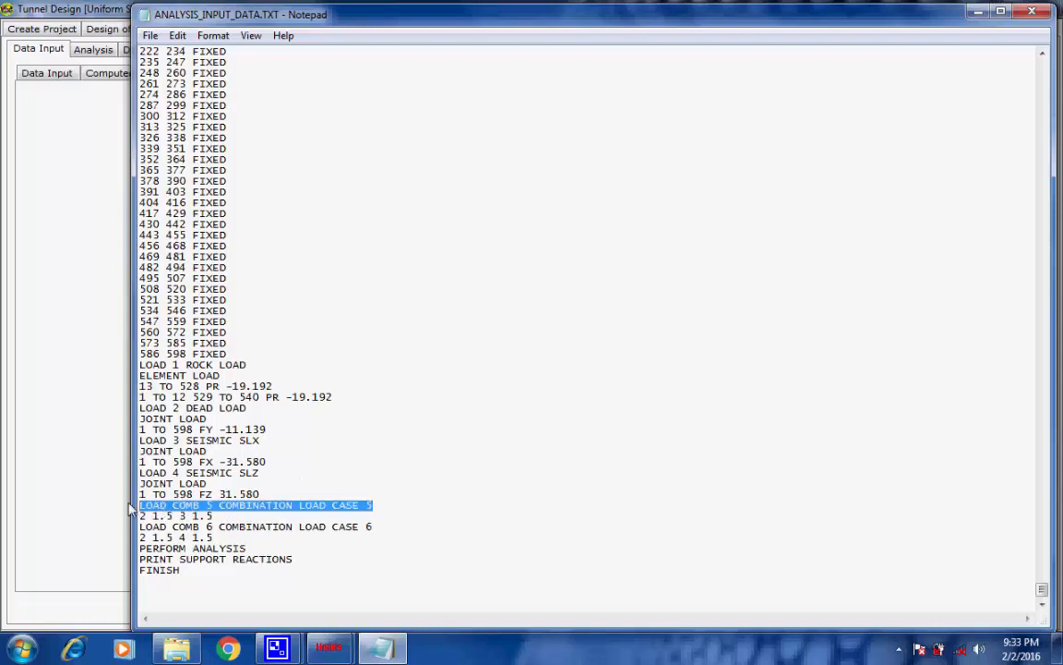
{"action": "left_click", "coordinate": [395, 508]}
{"action": "left_click_drag", "start_coordinate": [394, 532], "coordinate": [133, 528]}
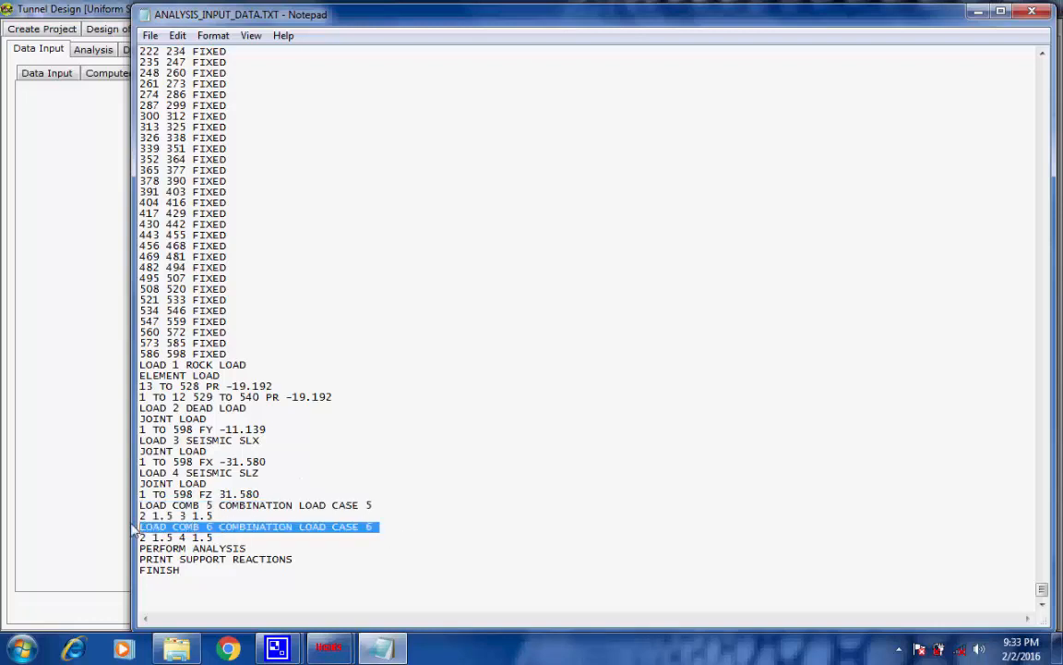
{"action": "left_click", "coordinate": [401, 532]}
{"action": "left_click_drag", "start_coordinate": [255, 549], "coordinate": [134, 548]}
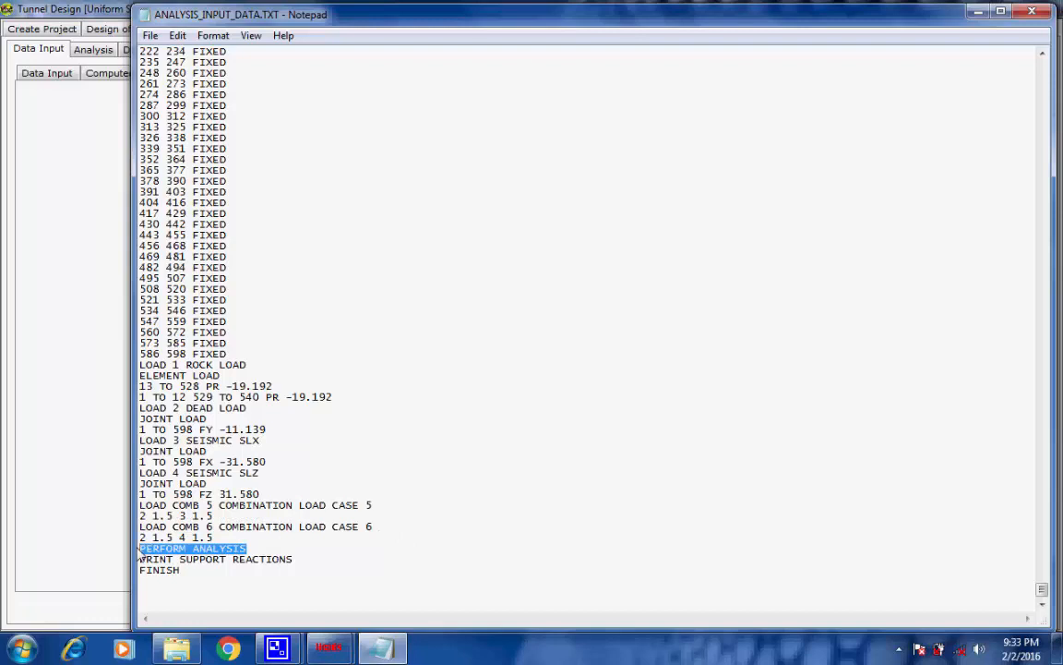
Examine the SUPPORT, ELEMENT CONNECTIVITY and SECTION PROPERTIES blocks in the analysis input file
{"action": "left_click", "coordinate": [484, 549]}
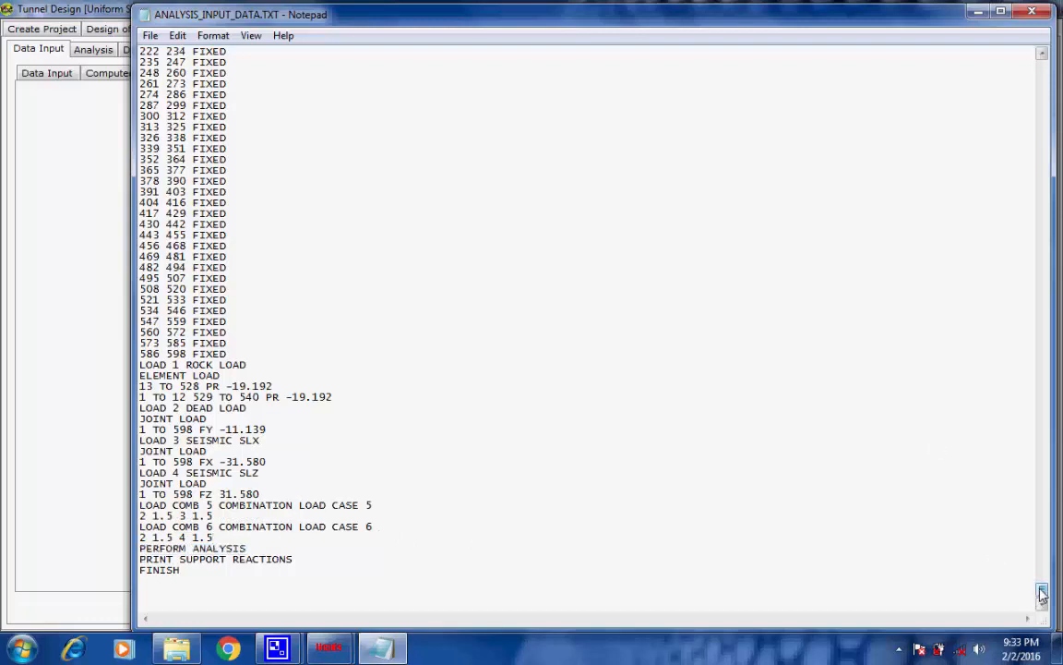
{"action": "left_click_drag", "start_coordinate": [1042, 595], "coordinate": [1042, 576]}
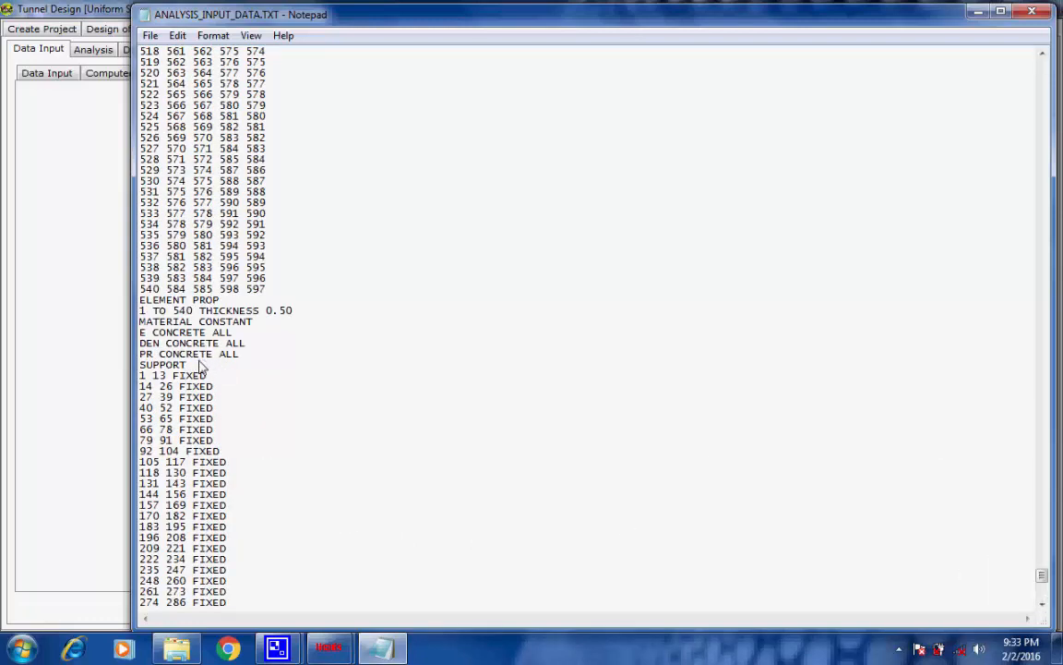
{"action": "left_click_drag", "start_coordinate": [200, 367], "coordinate": [113, 368]}
{"action": "left_click", "coordinate": [523, 338]}
{"action": "left_click_drag", "start_coordinate": [1043, 579], "coordinate": [1038, 408]}
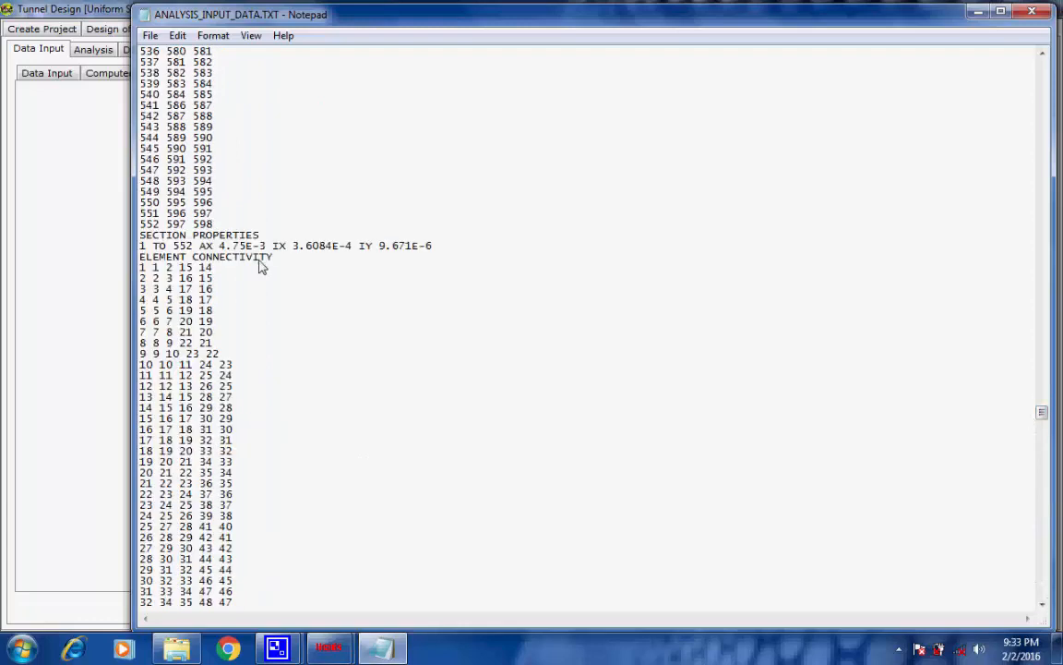
{"action": "left_click_drag", "start_coordinate": [273, 258], "coordinate": [129, 257]}
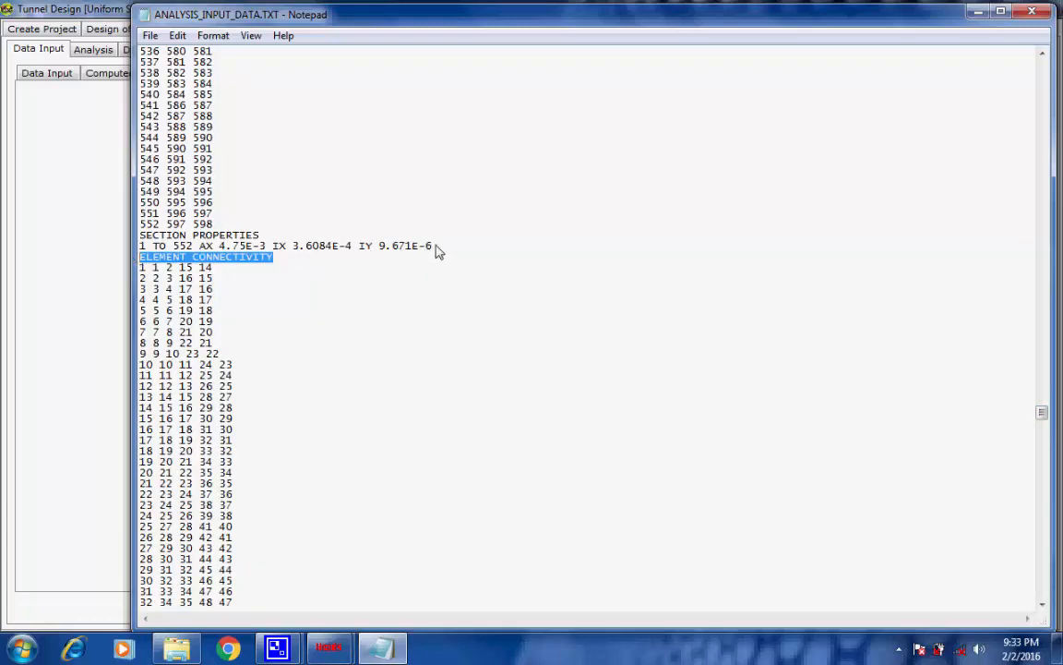
{"action": "left_click_drag", "start_coordinate": [433, 247], "coordinate": [136, 247]}
{"action": "left_click_drag", "start_coordinate": [261, 235], "coordinate": [106, 241]}
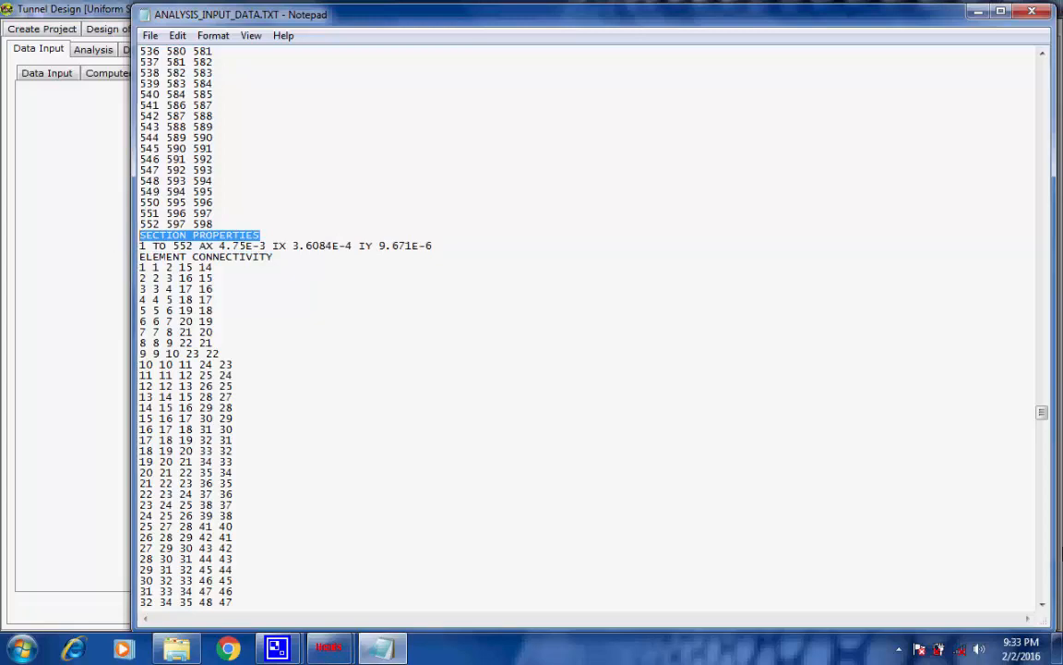
{"action": "left_click", "coordinate": [985, 450]}
Examine the MEMBER INCIDENCE, JOINT COORD, unit and title lines of the analysis input file, and close the file
{"action": "left_click_drag", "start_coordinate": [1042, 415], "coordinate": [1027, 257]}
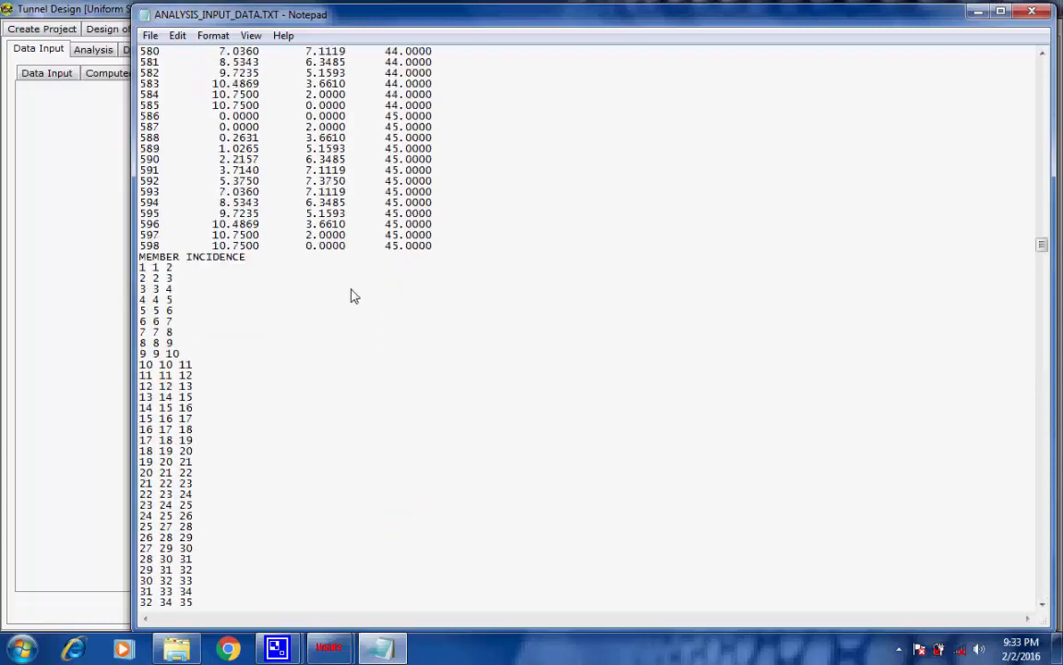
{"action": "left_click_drag", "start_coordinate": [139, 257], "coordinate": [263, 258]}
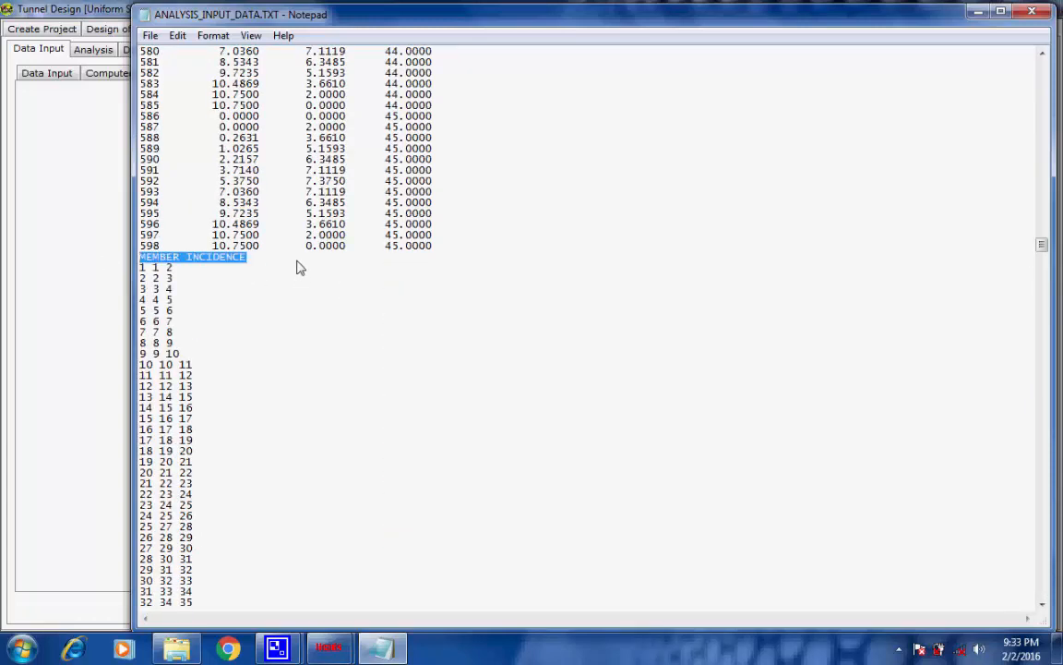
{"action": "left_click", "coordinate": [296, 261]}
{"action": "left_click_drag", "start_coordinate": [1042, 231], "coordinate": [1040, 54]}
{"action": "left_click_drag", "start_coordinate": [217, 97], "coordinate": [95, 96]}
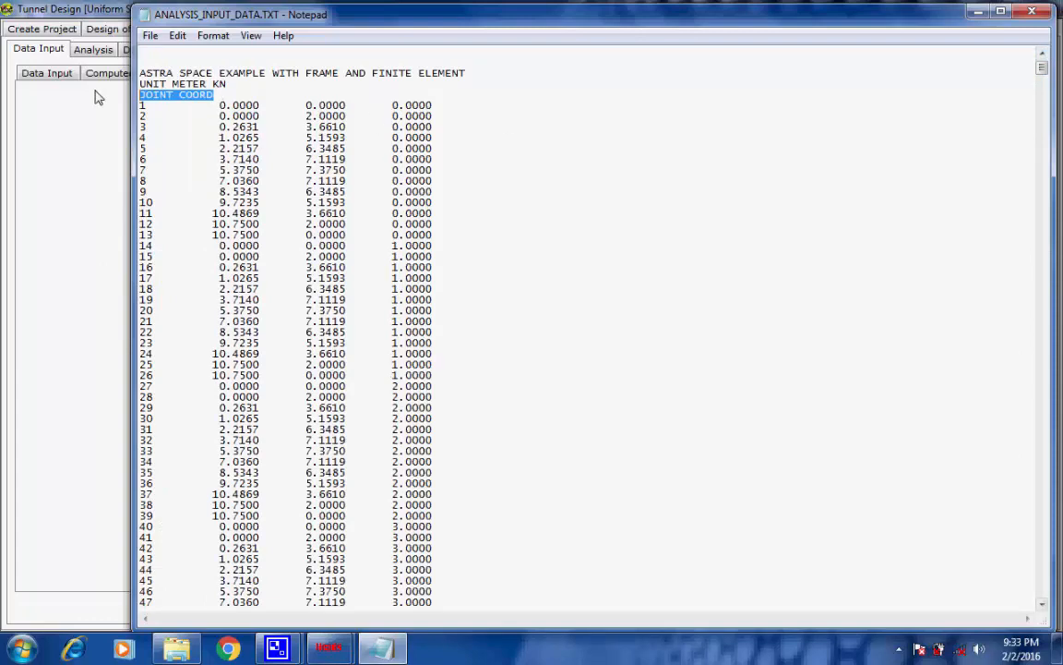
{"action": "left_click_drag", "start_coordinate": [224, 83], "coordinate": [121, 83]}
{"action": "left_click_drag", "start_coordinate": [494, 76], "coordinate": [99, 68]}
{"action": "left_click", "coordinate": [530, 76]}
{"action": "left_click", "coordinate": [1033, 13]}
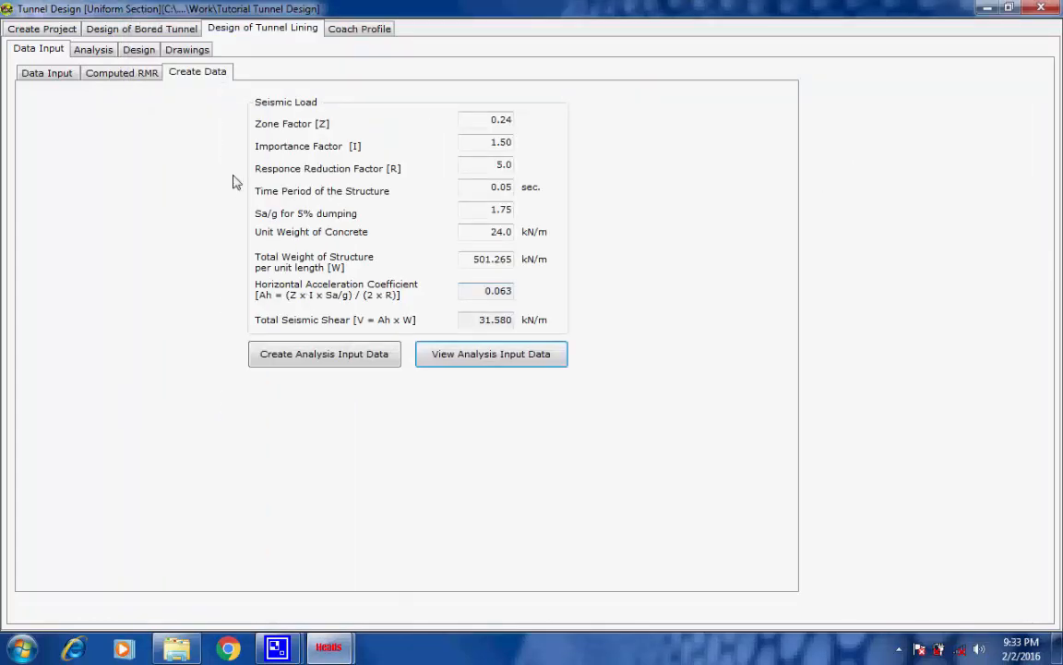
Inspect the tunnel lining model's geometry in the analysis pre-process stage, rotating it in 3D to view the shell and supports
{"action": "left_click", "coordinate": [99, 52]}
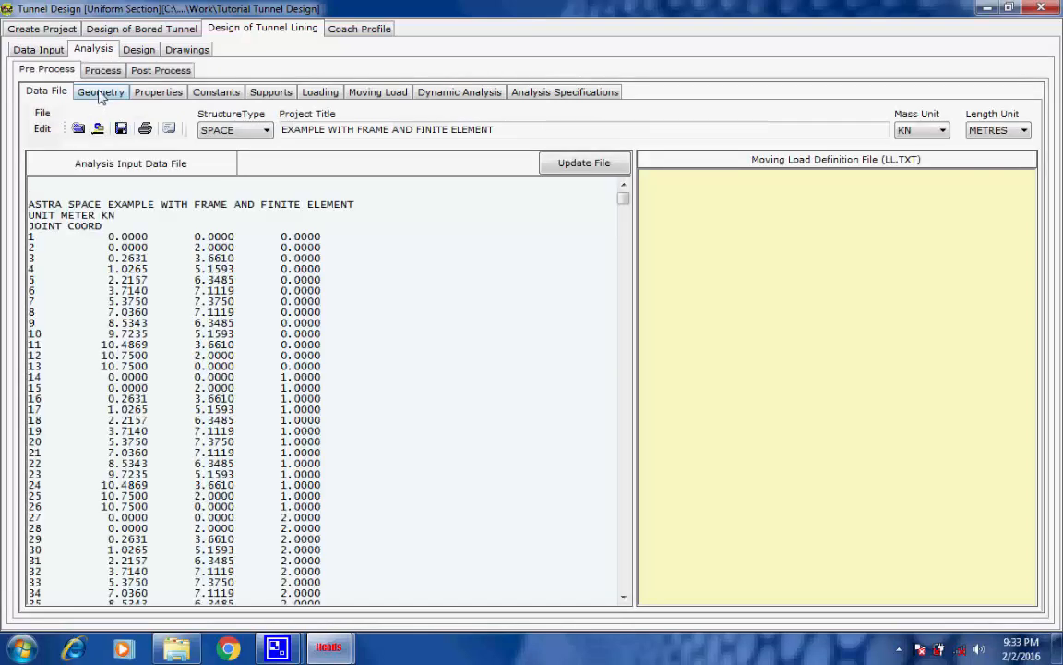
{"action": "left_click", "coordinate": [100, 94]}
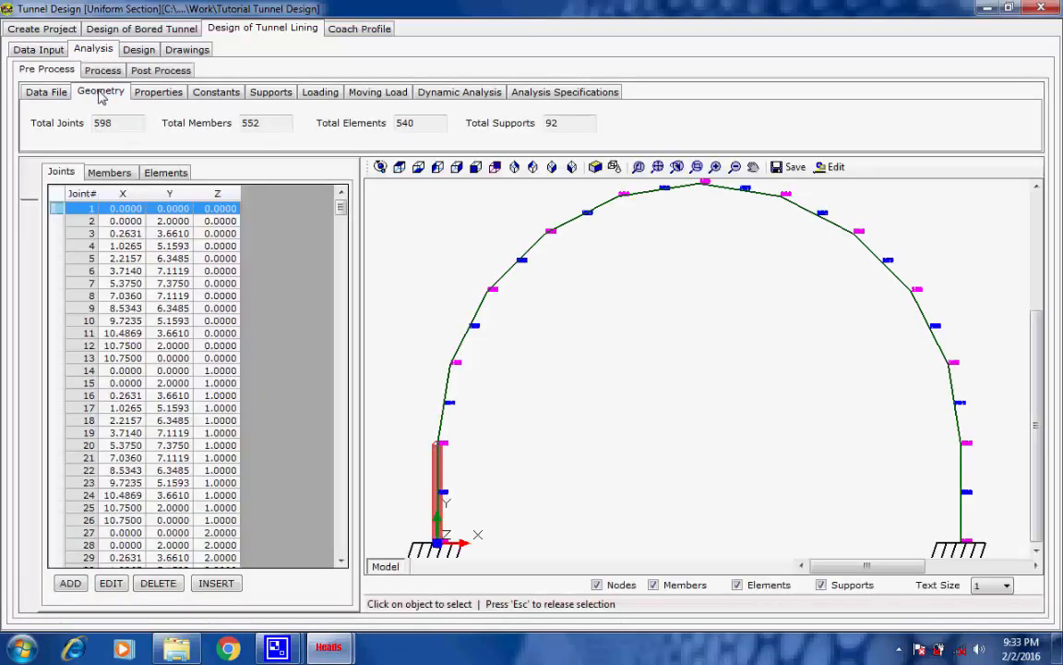
{"action": "left_click", "coordinate": [380, 167]}
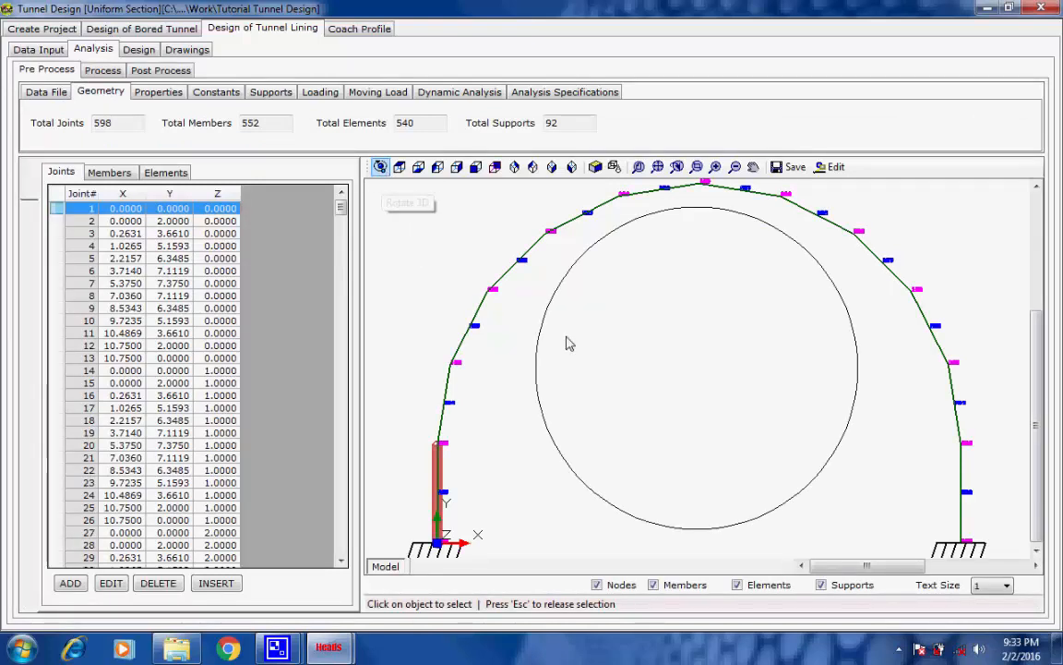
{"action": "scroll", "coordinate": [597, 357], "scroll_direction": "down", "scroll_amount": 2}
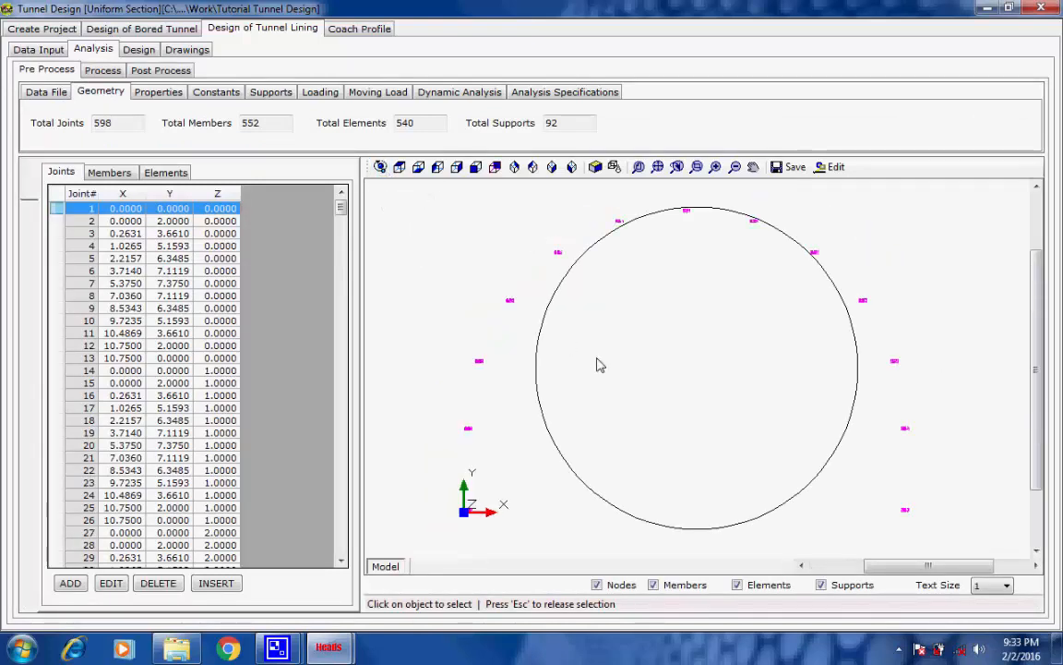
{"action": "left_click_drag", "start_coordinate": [600, 367], "coordinate": [620, 373]}
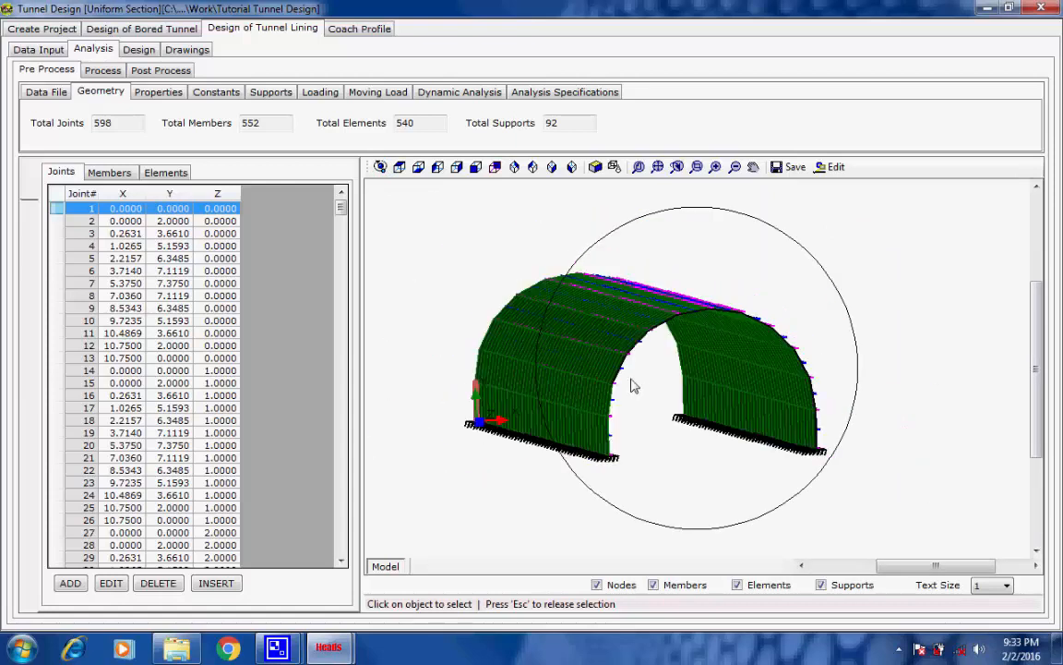
{"action": "left_click_drag", "start_coordinate": [551, 362], "coordinate": [658, 406]}
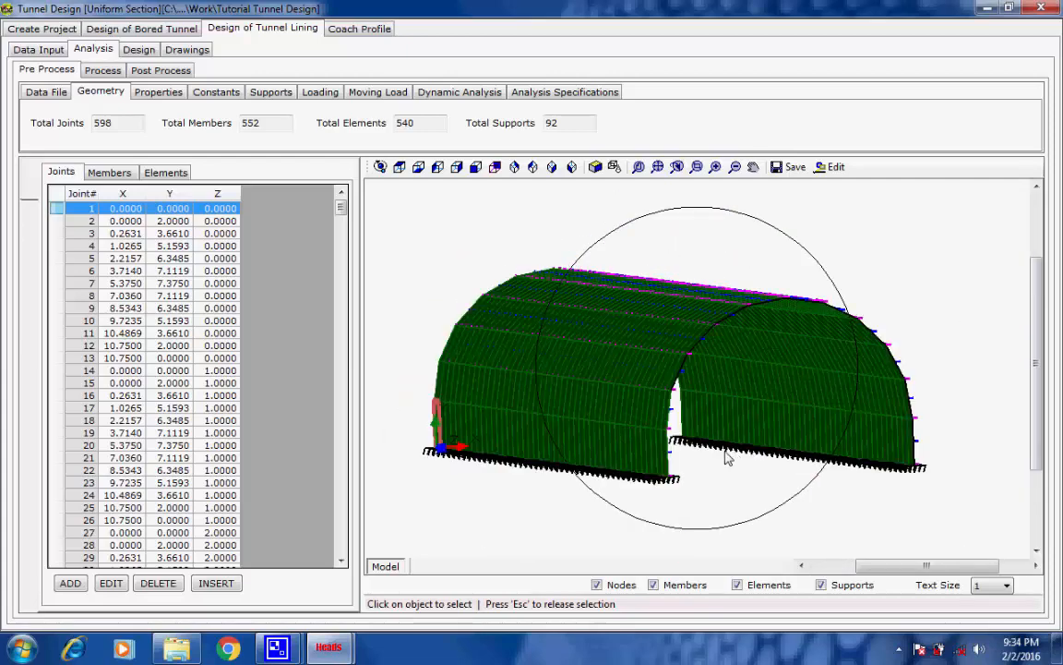
{"action": "left_click_drag", "start_coordinate": [728, 459], "coordinate": [715, 455]}
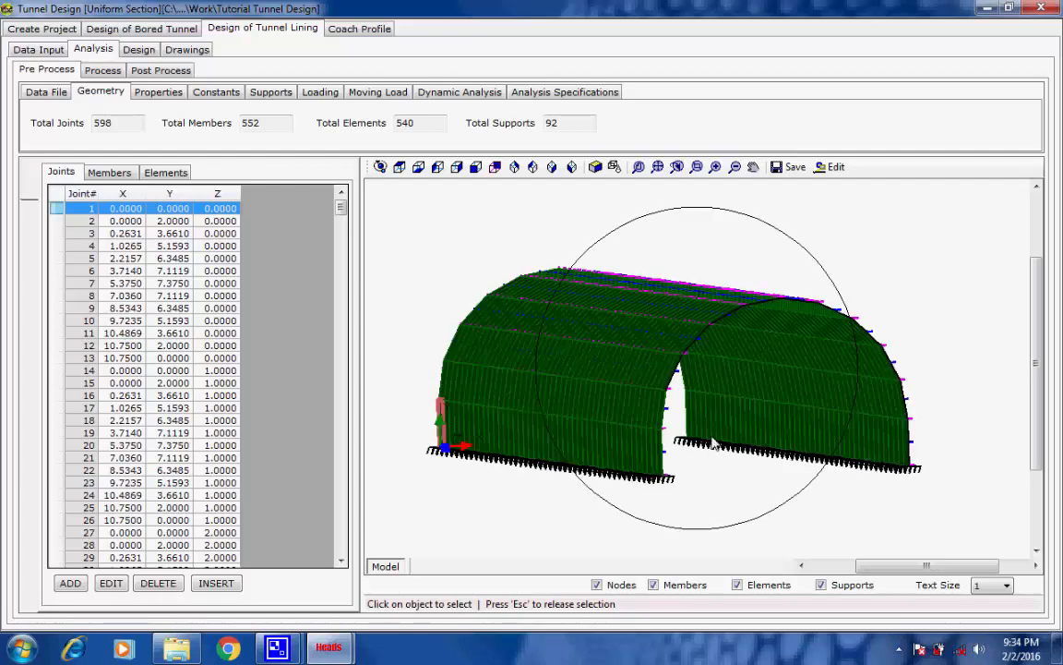
{"action": "scroll", "coordinate": [713, 443], "scroll_direction": "down", "scroll_amount": 3}
{"action": "scroll", "coordinate": [679, 446], "scroll_direction": "up", "scroll_amount": 5}
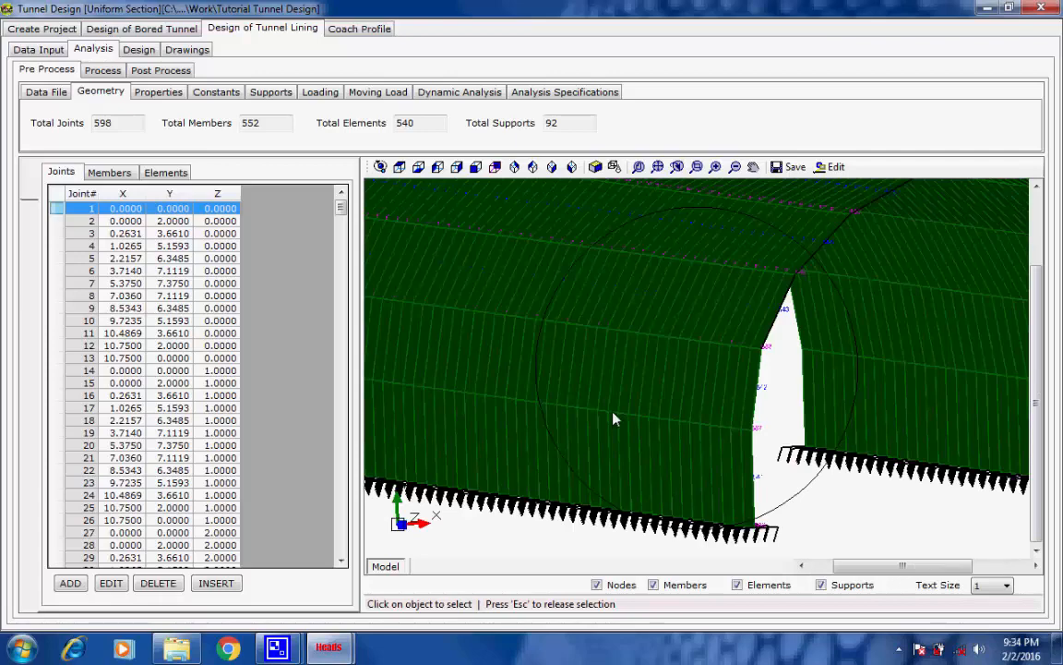
{"action": "scroll", "coordinate": [614, 420], "scroll_direction": "down", "scroll_amount": 4}
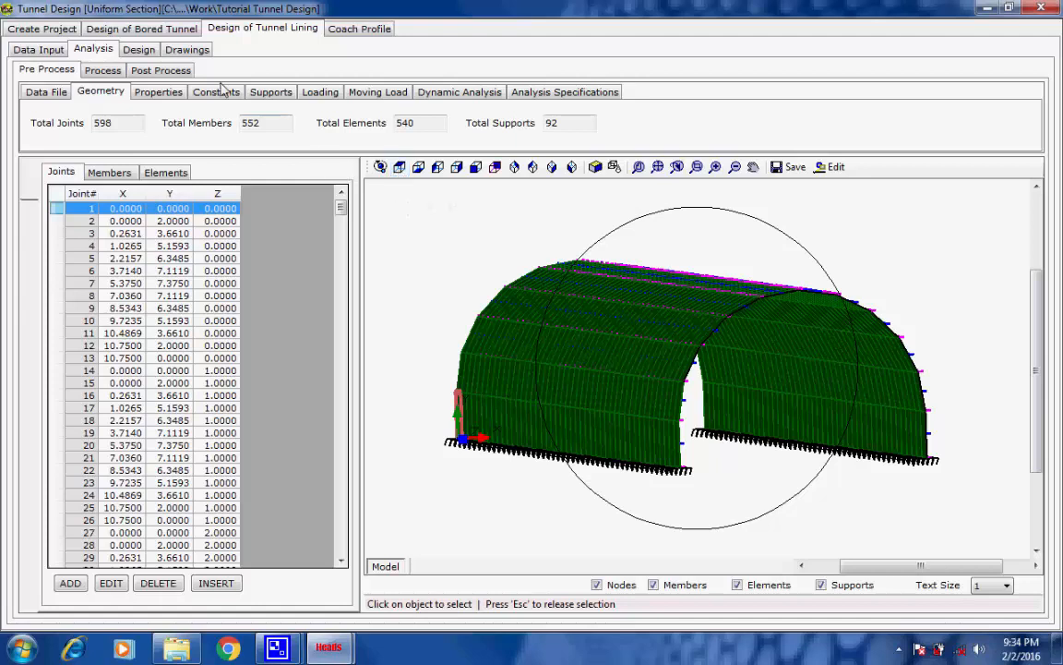
Review the model's section properties, constants, supports, load cases, moving load, dynamic analysis and analysis specifications
{"action": "left_click", "coordinate": [159, 91]}
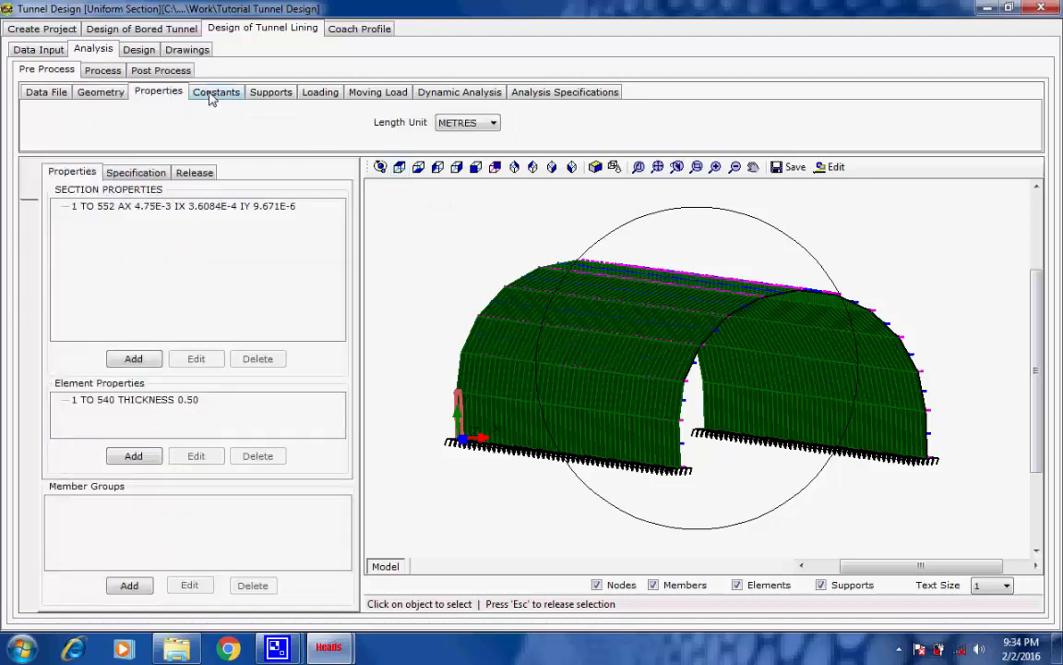
{"action": "left_click", "coordinate": [213, 97]}
{"action": "left_click", "coordinate": [272, 96]}
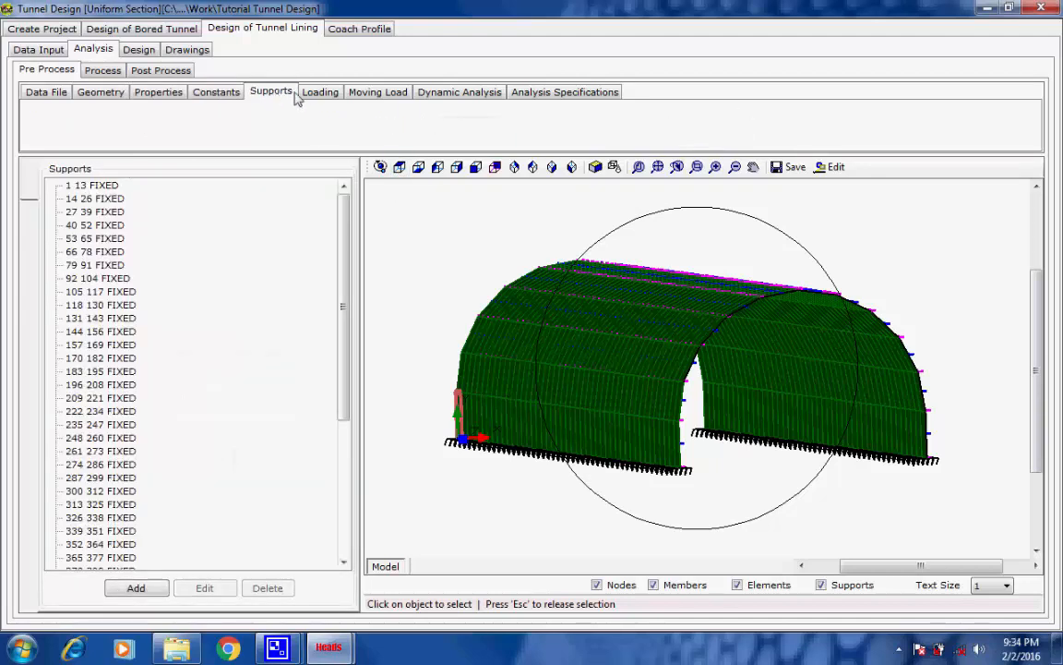
{"action": "left_click", "coordinate": [321, 96]}
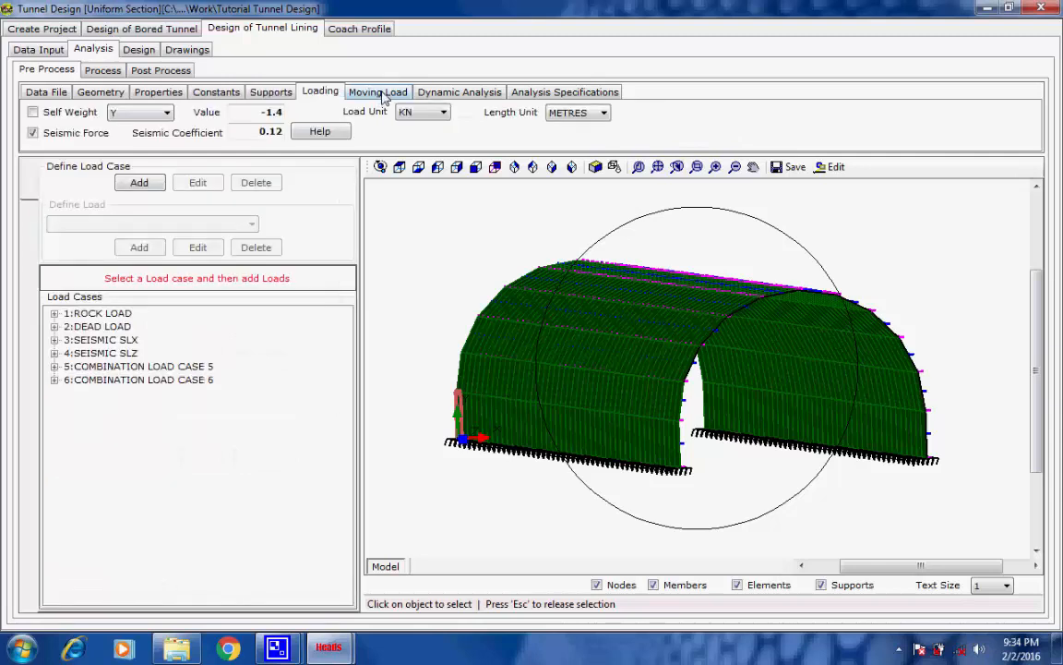
{"action": "left_click", "coordinate": [389, 97]}
{"action": "left_click", "coordinate": [430, 96]}
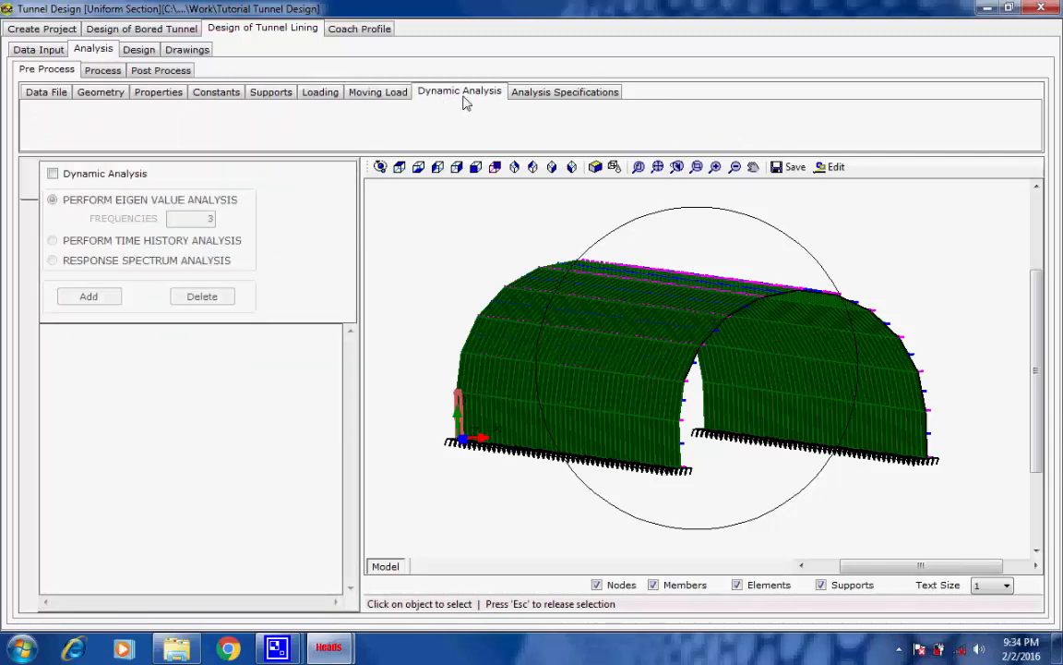
{"action": "left_click", "coordinate": [533, 96]}
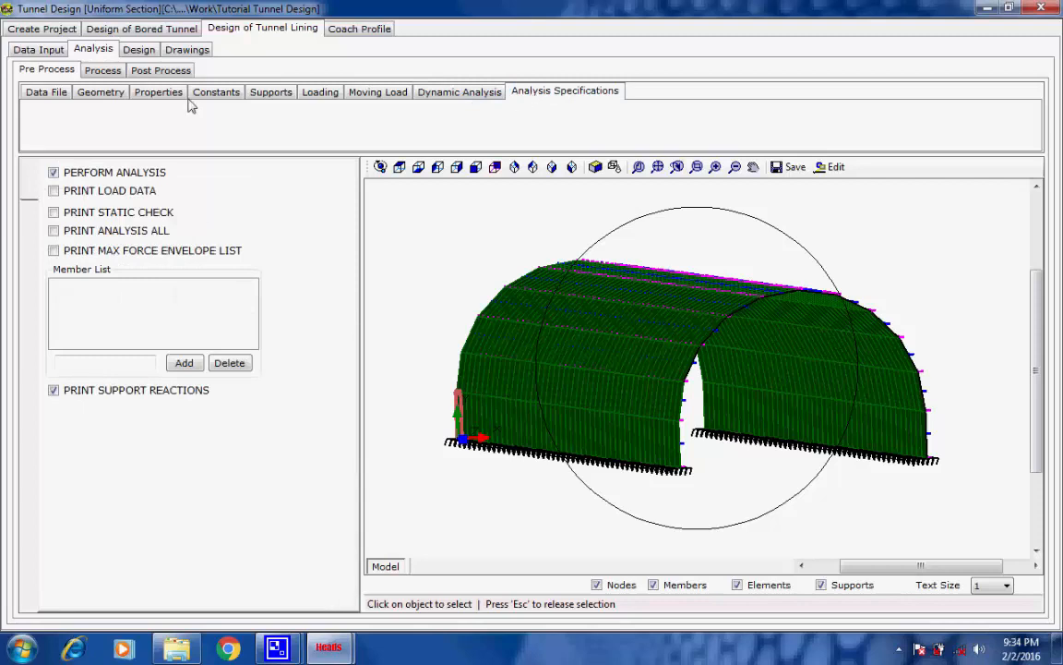
View the analysis input data file from the analysis process stage and close it
{"action": "left_click", "coordinate": [101, 73]}
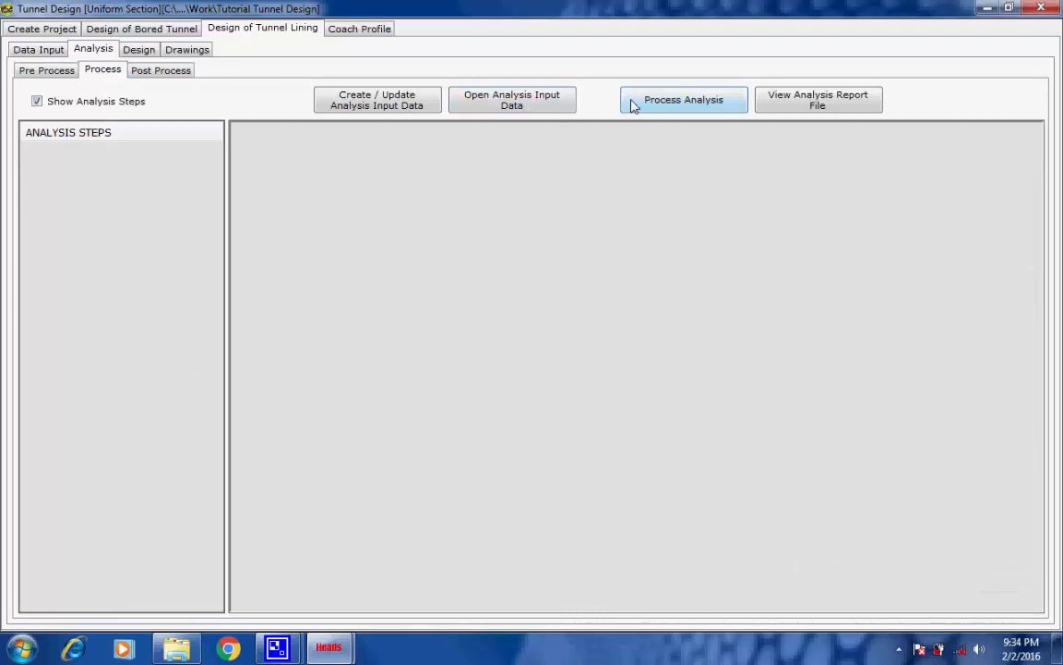
{"action": "left_click", "coordinate": [530, 104]}
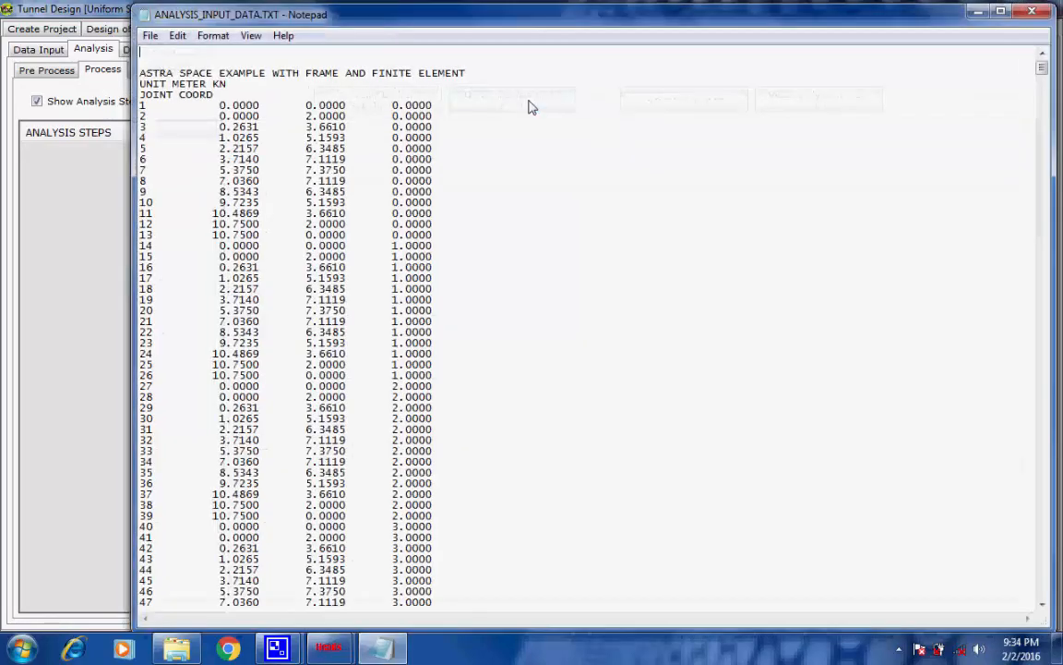
{"action": "left_click", "coordinate": [1032, 13]}
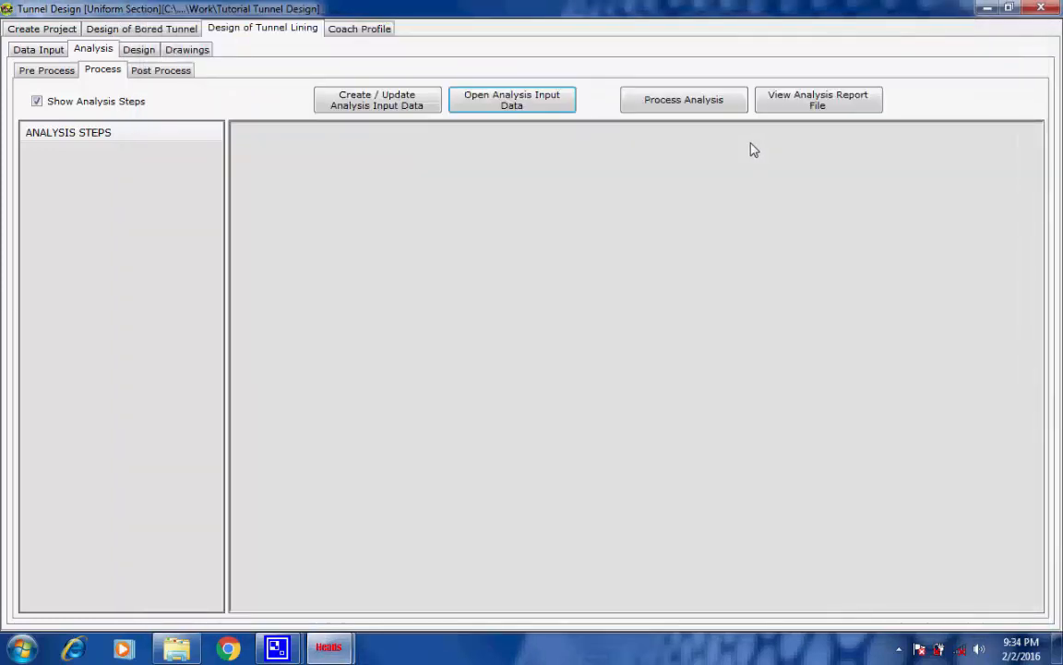
Run the tunnel lining analysis for all load cases and accept writing the results to ANALYSIS_REP.TXT
{"action": "left_click", "coordinate": [685, 105]}
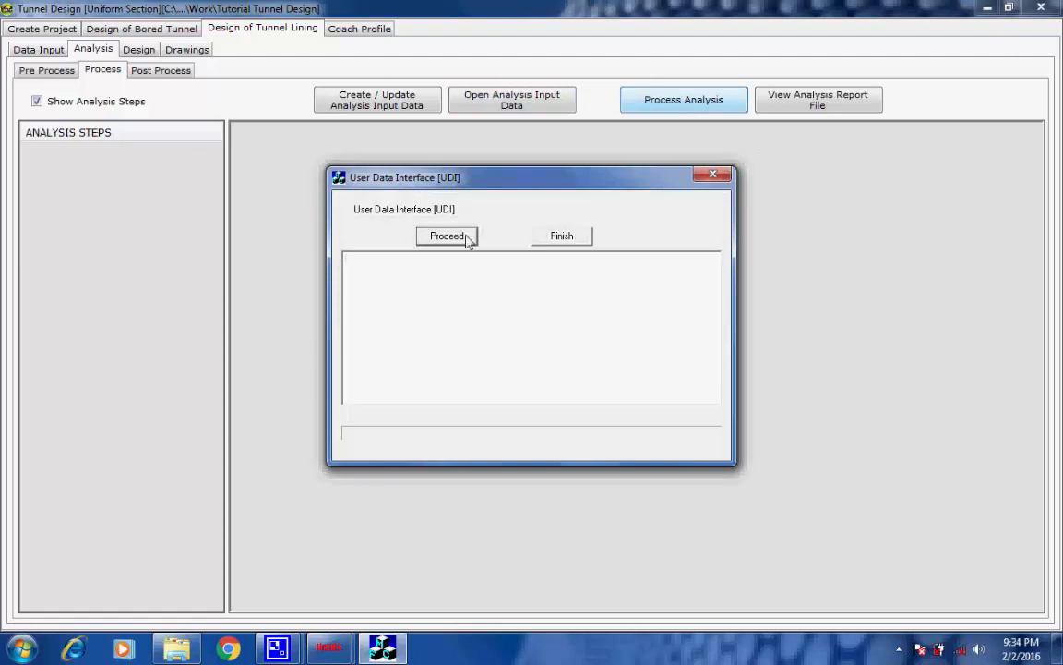
{"action": "left_click", "coordinate": [464, 239]}
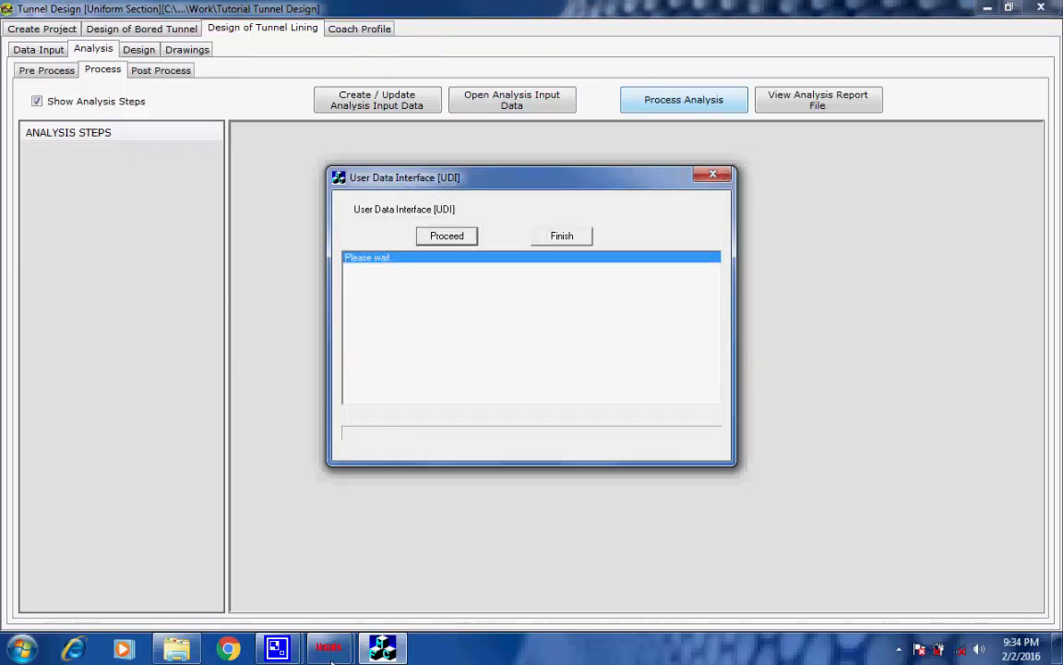
{"action": "mouse_move", "coordinate": [277, 649]}
{"action": "left_click", "coordinate": [201, 507]}
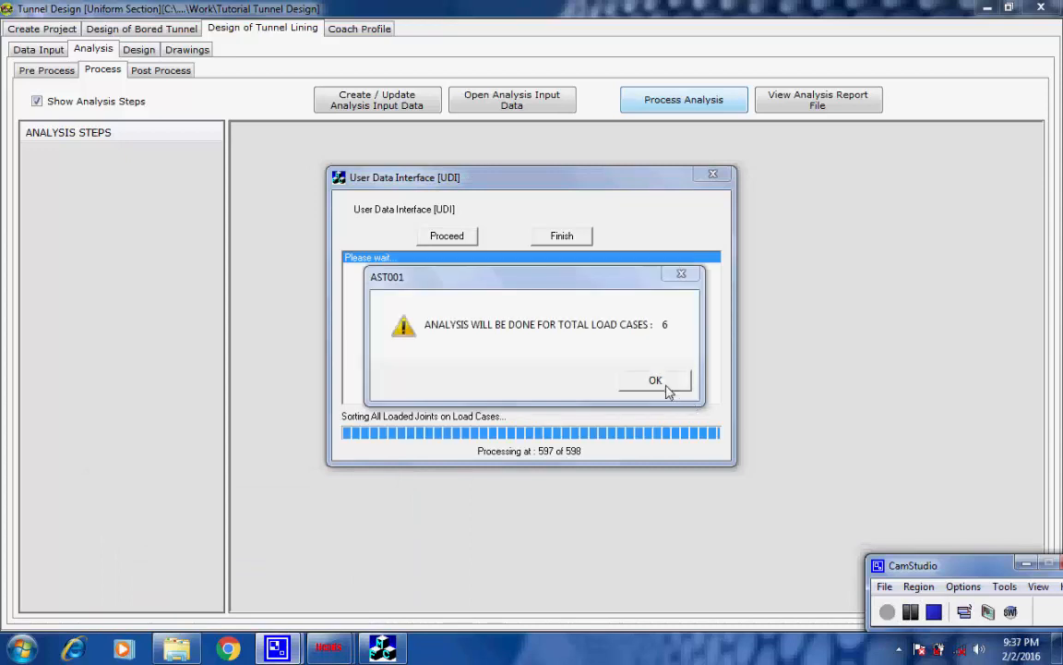
{"action": "left_click", "coordinate": [671, 386]}
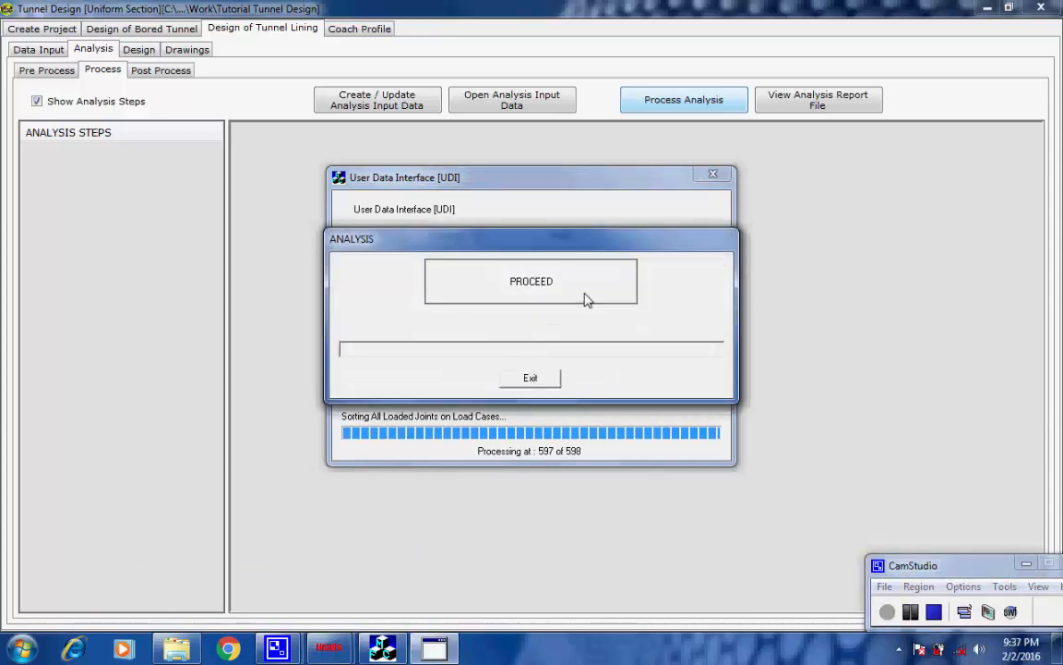
{"action": "left_click", "coordinate": [584, 299]}
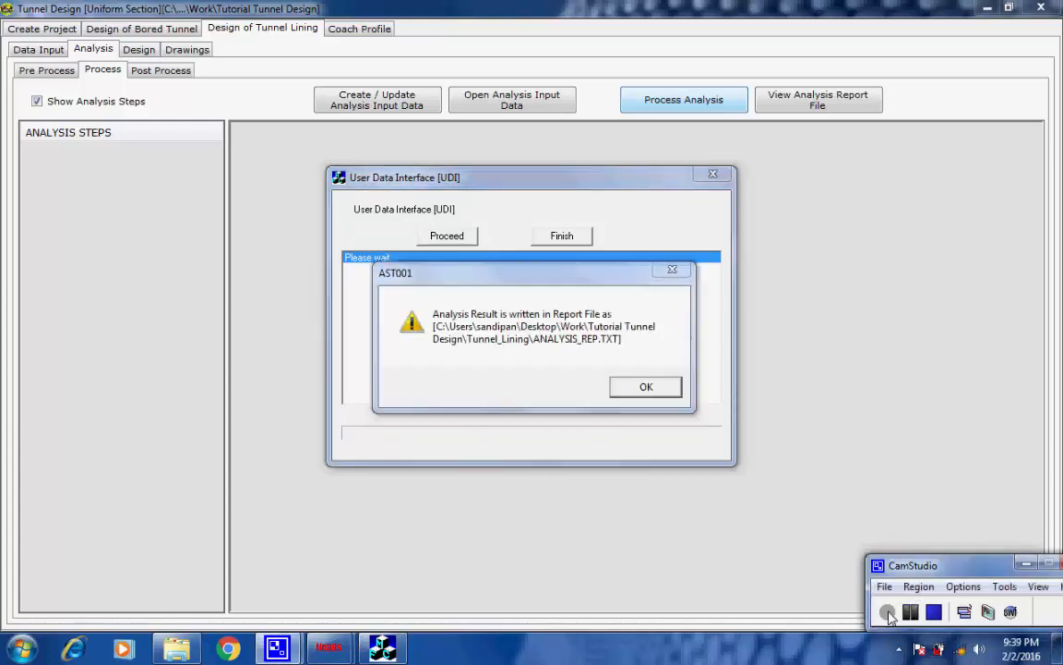
{"action": "left_click", "coordinate": [661, 391]}
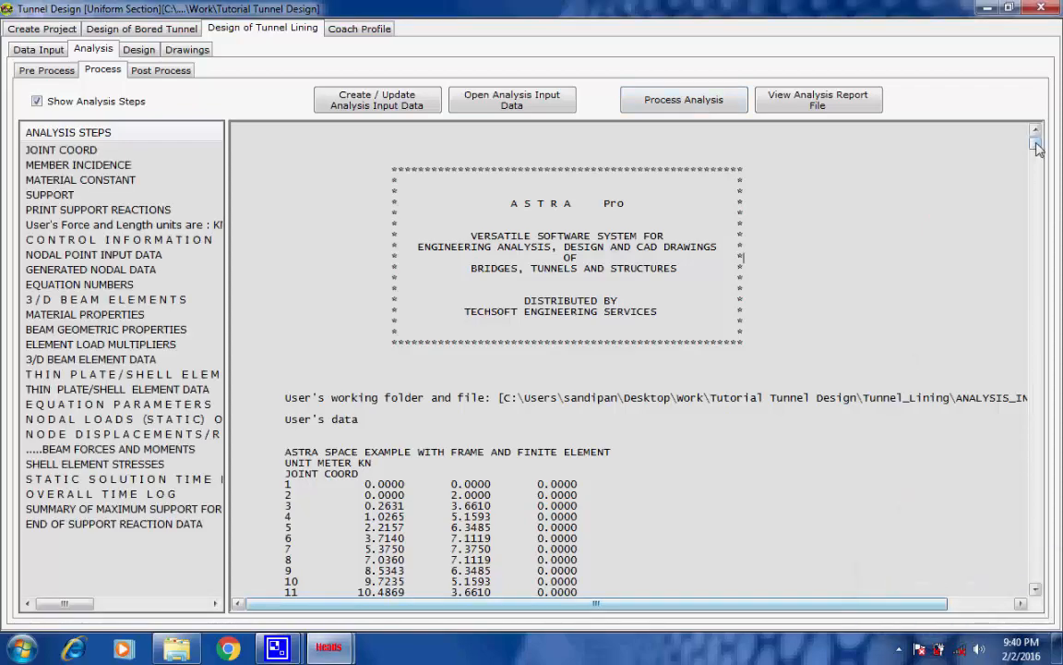
Examine the nodal loads in the analysis report and the forces and moments of beam 87 for load cases 1 to 6
{"action": "left_click_drag", "start_coordinate": [1036, 144], "coordinate": [1033, 233]}
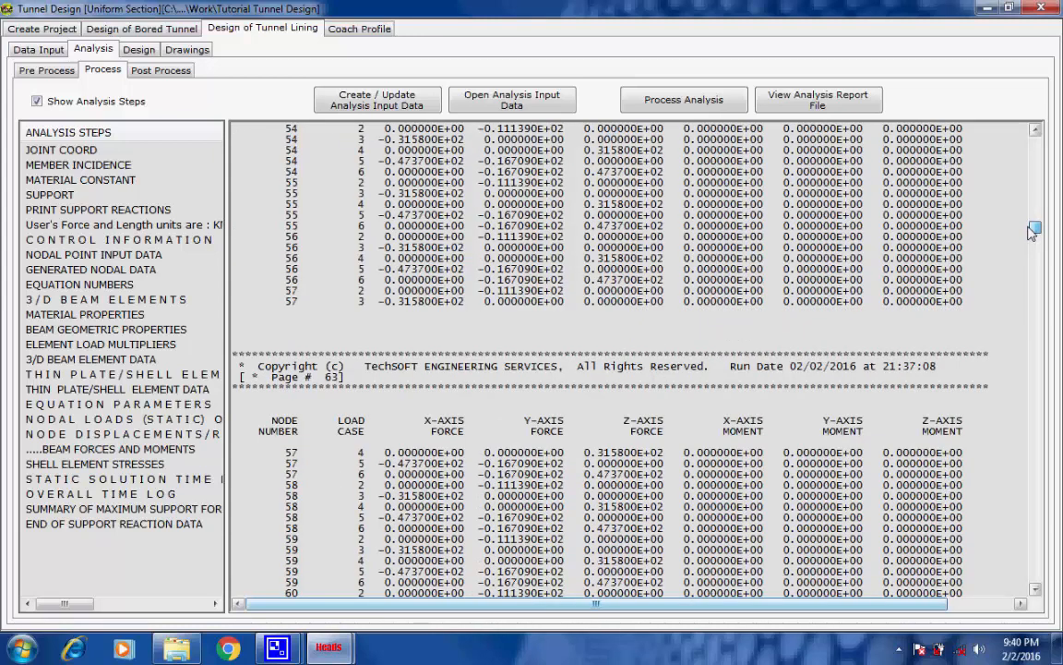
{"action": "left_click_drag", "start_coordinate": [1032, 233], "coordinate": [1039, 368]}
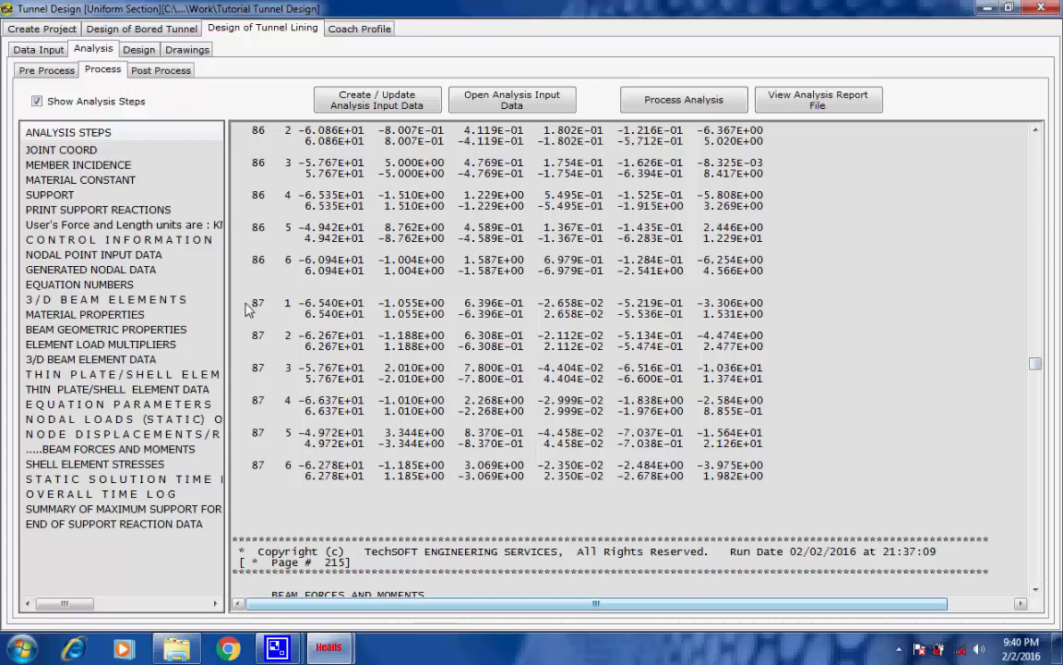
{"action": "left_click_drag", "start_coordinate": [247, 306], "coordinate": [781, 487]}
{"action": "scroll", "coordinate": [781, 494], "scroll_direction": "down", "scroll_amount": 12}
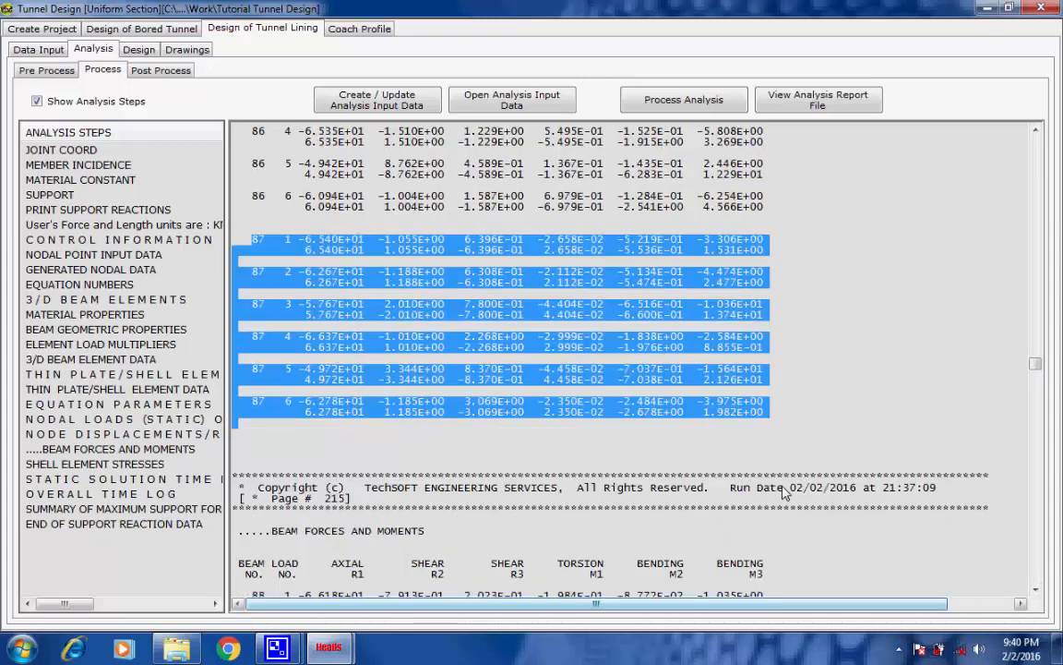
Examine the beam forces and moments beyond beam 87, the shell element stresses and the solution time logs in the analysis report
{"action": "scroll", "coordinate": [774, 480], "scroll_direction": "down", "scroll_amount": 9}
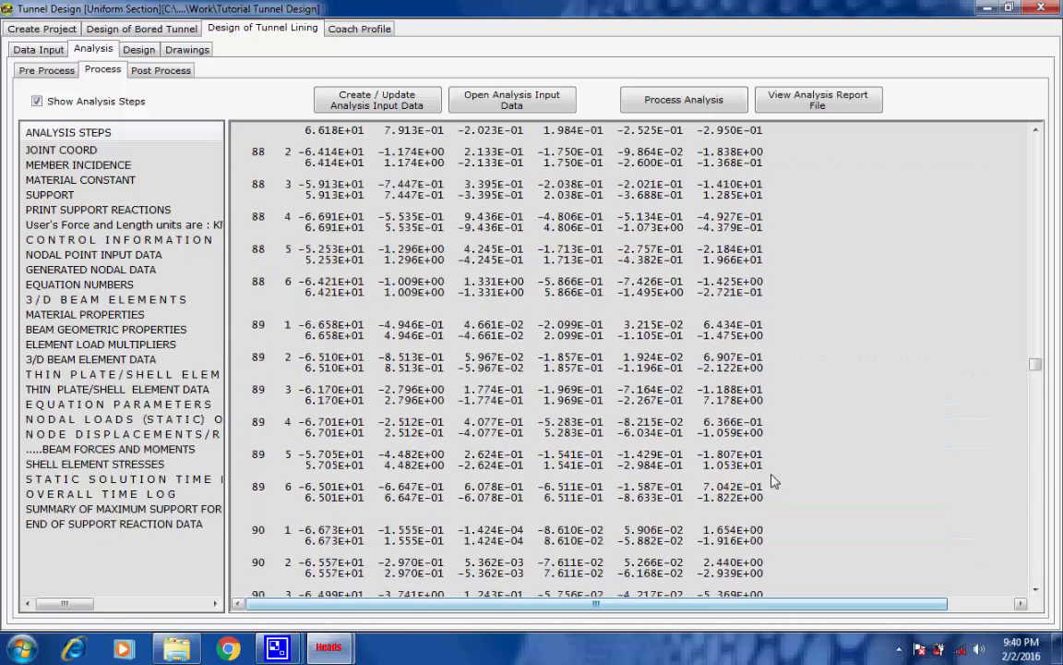
{"action": "left_click_drag", "start_coordinate": [241, 403], "coordinate": [771, 583]}
{"action": "scroll", "coordinate": [790, 561], "scroll_direction": "down", "scroll_amount": 3}
{"action": "scroll", "coordinate": [789, 561], "scroll_direction": "down", "scroll_amount": 11}
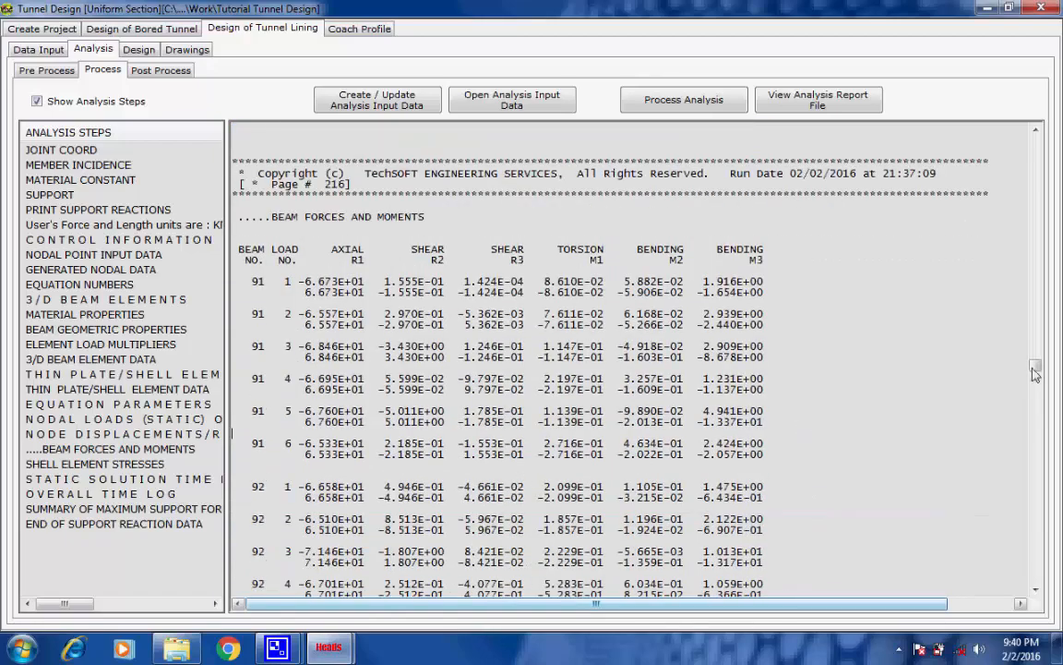
{"action": "left_click_drag", "start_coordinate": [1035, 366], "coordinate": [1011, 564]}
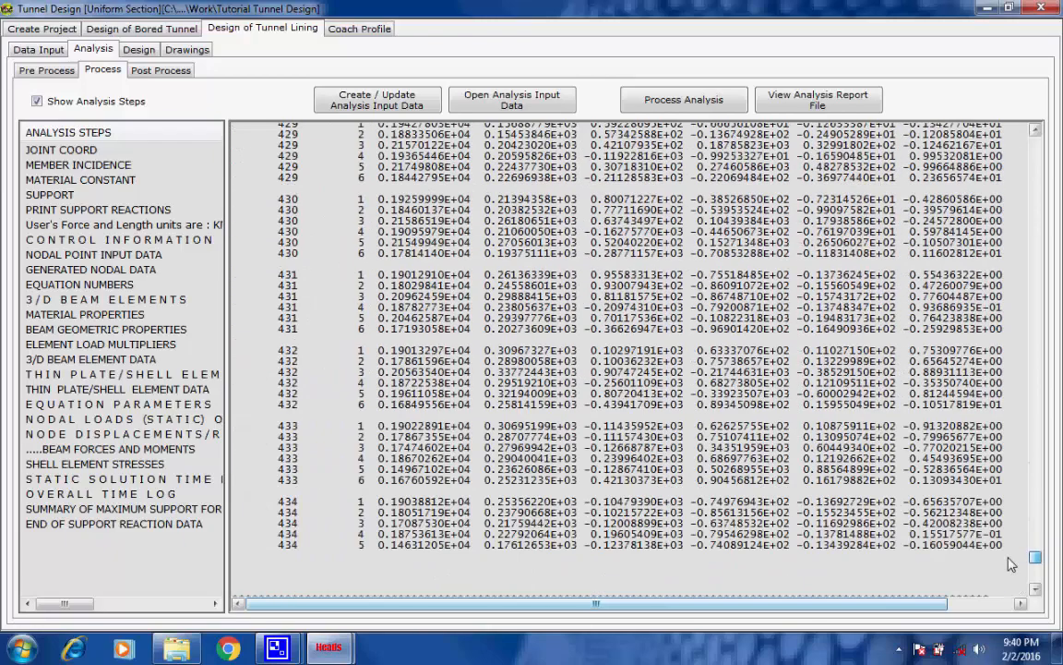
{"action": "scroll", "coordinate": [881, 522], "scroll_direction": "down", "scroll_amount": 4}
{"action": "scroll", "coordinate": [881, 522], "scroll_direction": "down", "scroll_amount": 15}
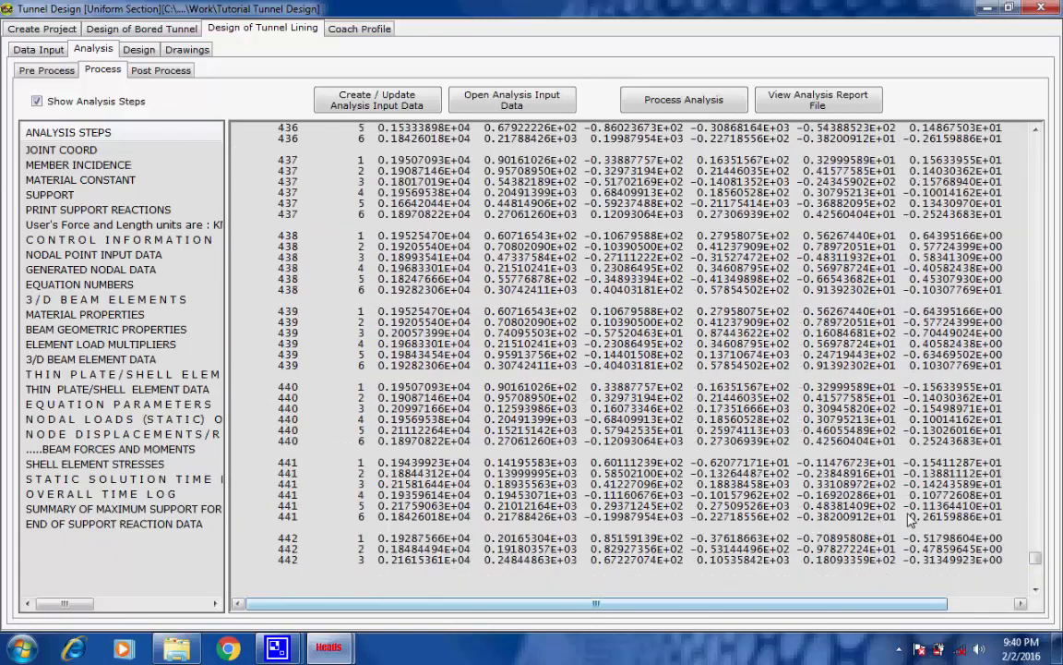
{"action": "left_click_drag", "start_coordinate": [1038, 560], "coordinate": [1037, 579]}
{"action": "scroll", "coordinate": [674, 518], "scroll_direction": "down", "scroll_amount": 11}
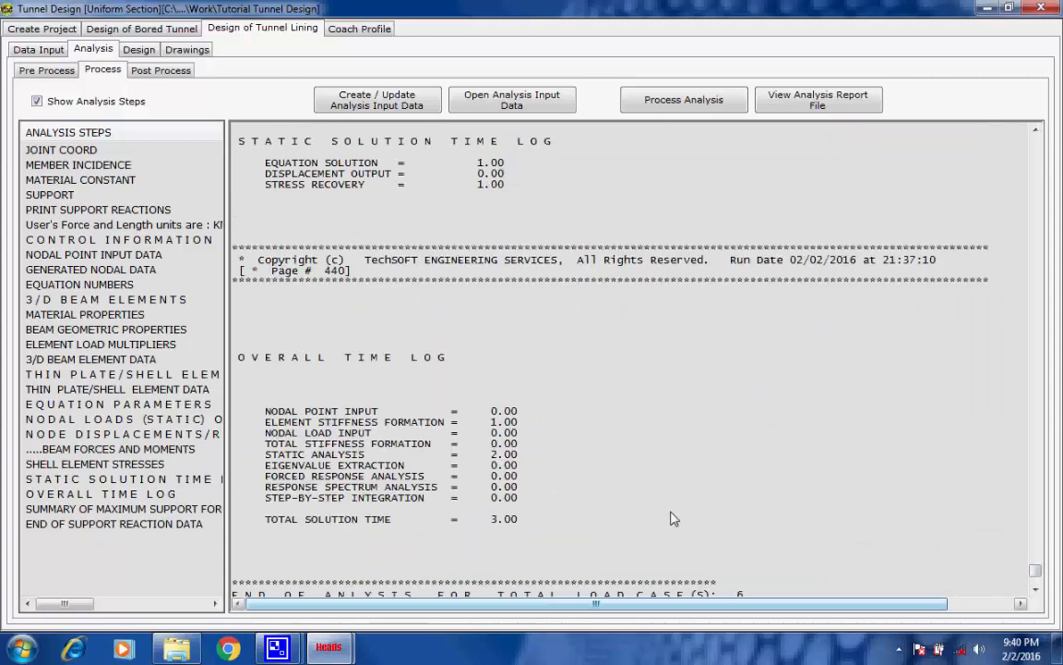
Examine the summary of maximum support forces near the end of the analysis report
{"action": "scroll", "coordinate": [674, 518], "scroll_direction": "down", "scroll_amount": 20}
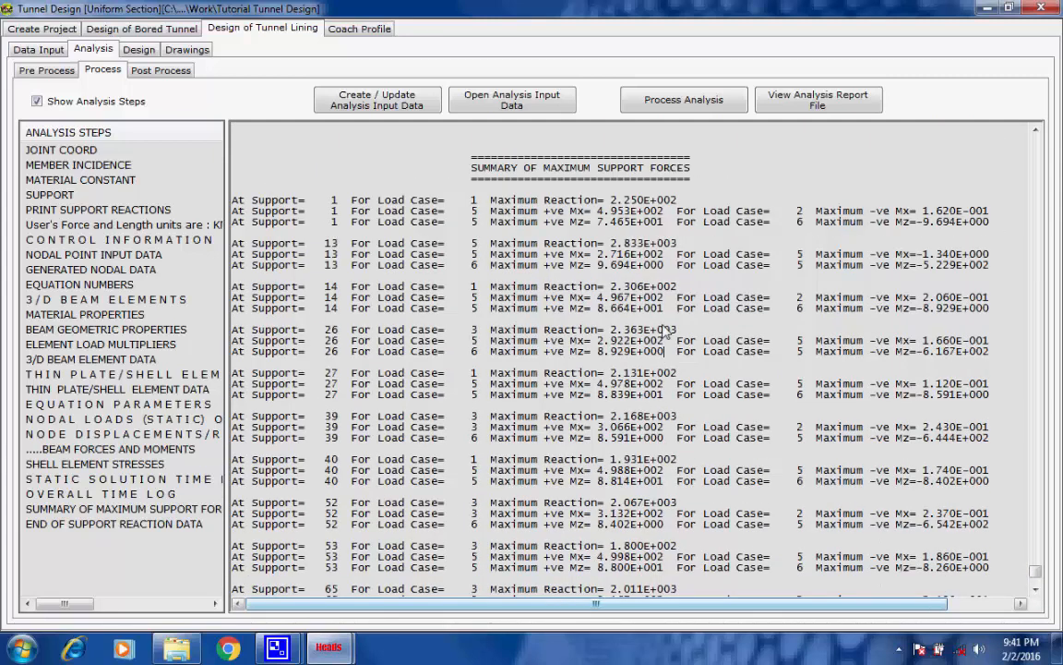
{"action": "scroll", "coordinate": [661, 263], "scroll_direction": "up", "scroll_amount": 2}
{"action": "scroll", "coordinate": [674, 261], "scroll_direction": "up", "scroll_amount": 1}
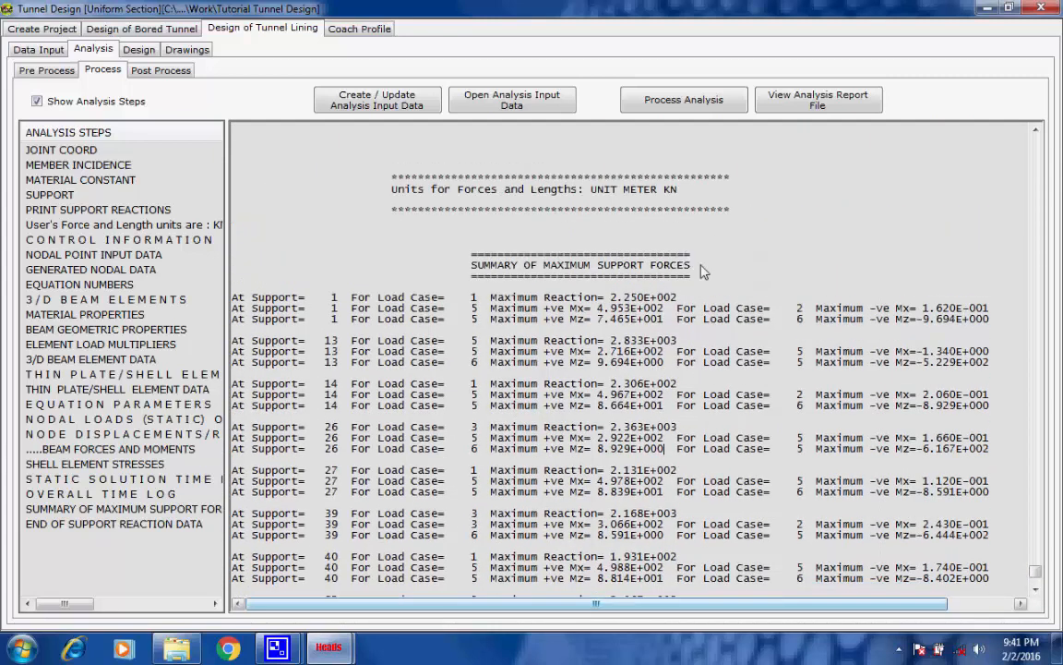
{"action": "triple_click", "coordinate": [700, 264]}
{"action": "left_click", "coordinate": [700, 264]}
{"action": "left_click_drag", "start_coordinate": [1036, 574], "coordinate": [1006, 223]}
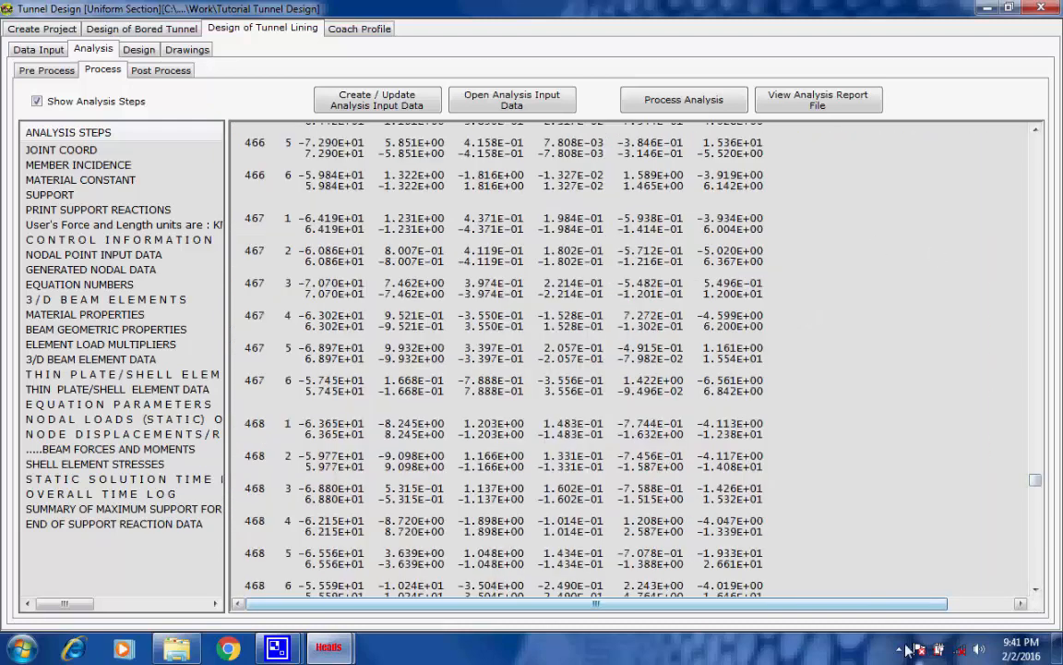
Open the post-process analysis forces and orbit the tunnel lining model into an enlarged 3D view
{"action": "left_click", "coordinate": [280, 648]}
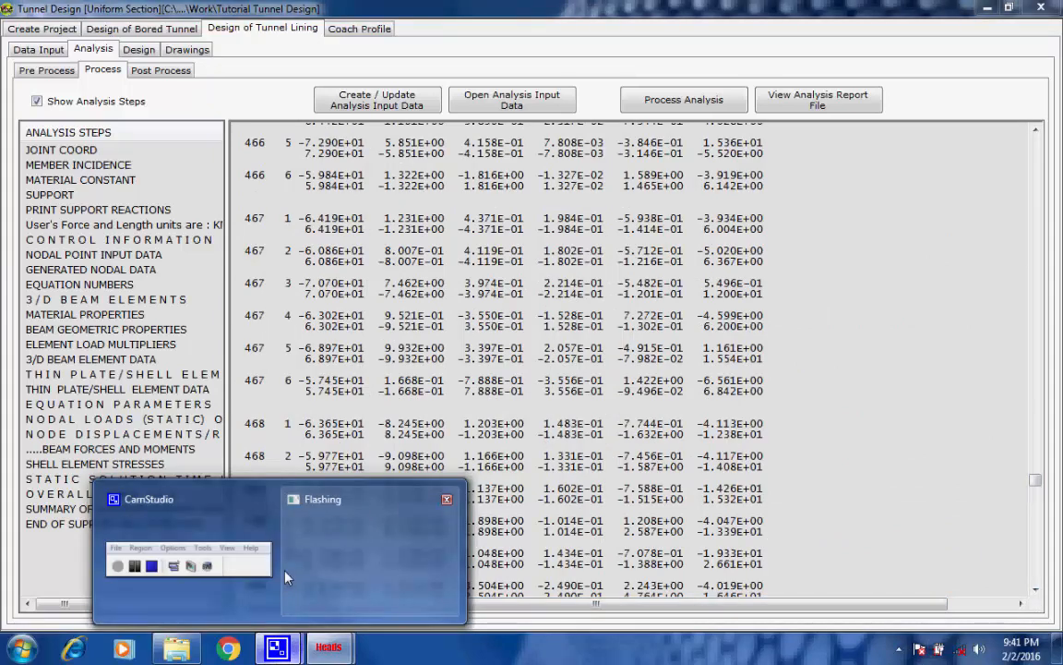
{"action": "left_click", "coordinate": [277, 575]}
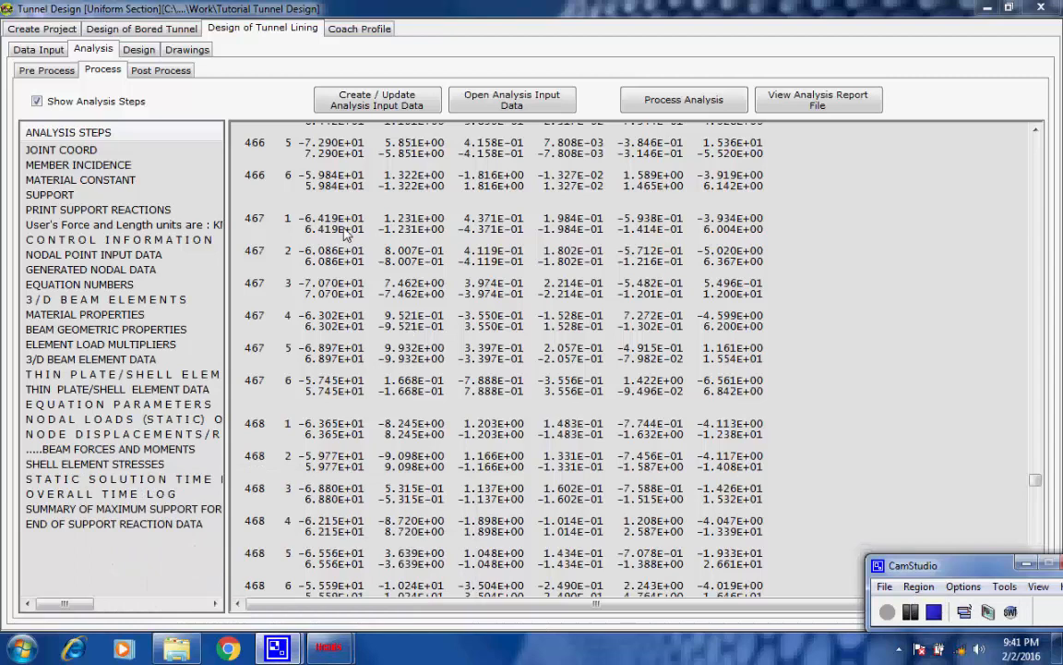
{"action": "left_click", "coordinate": [161, 71]}
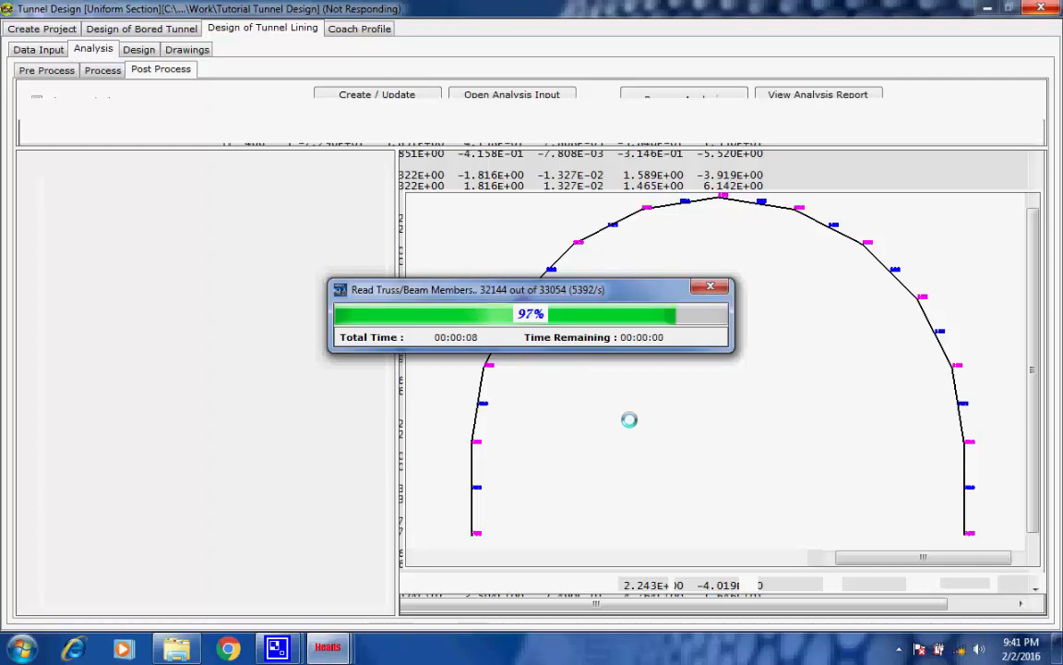
{"action": "left_click", "coordinate": [270, 656]}
{"action": "left_click", "coordinate": [911, 613]}
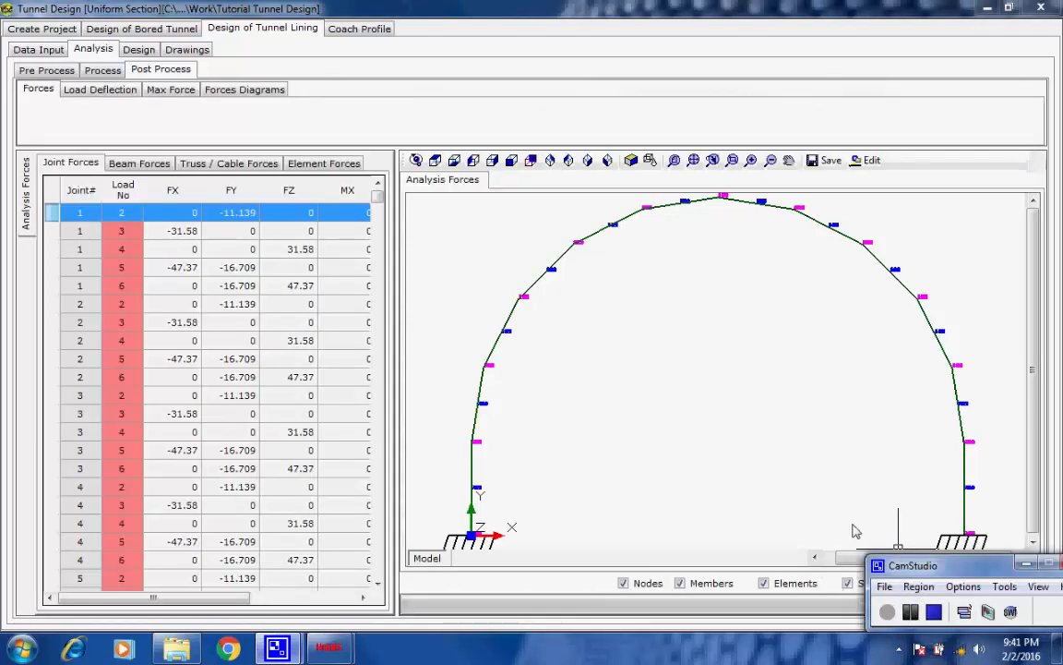
{"action": "left_click", "coordinate": [687, 346]}
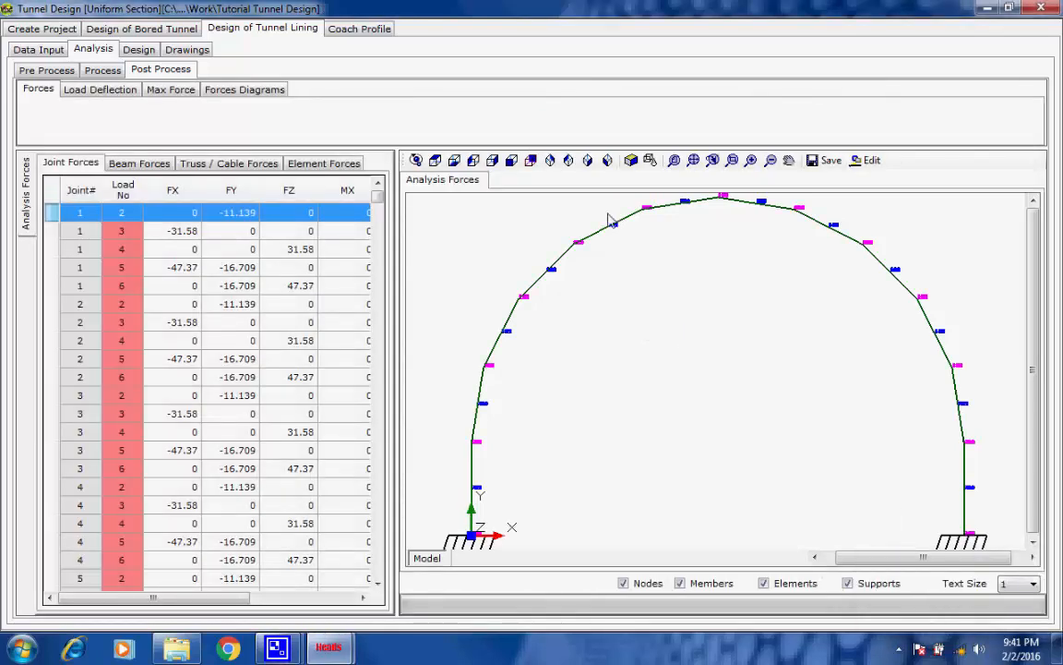
{"action": "left_click", "coordinate": [417, 161]}
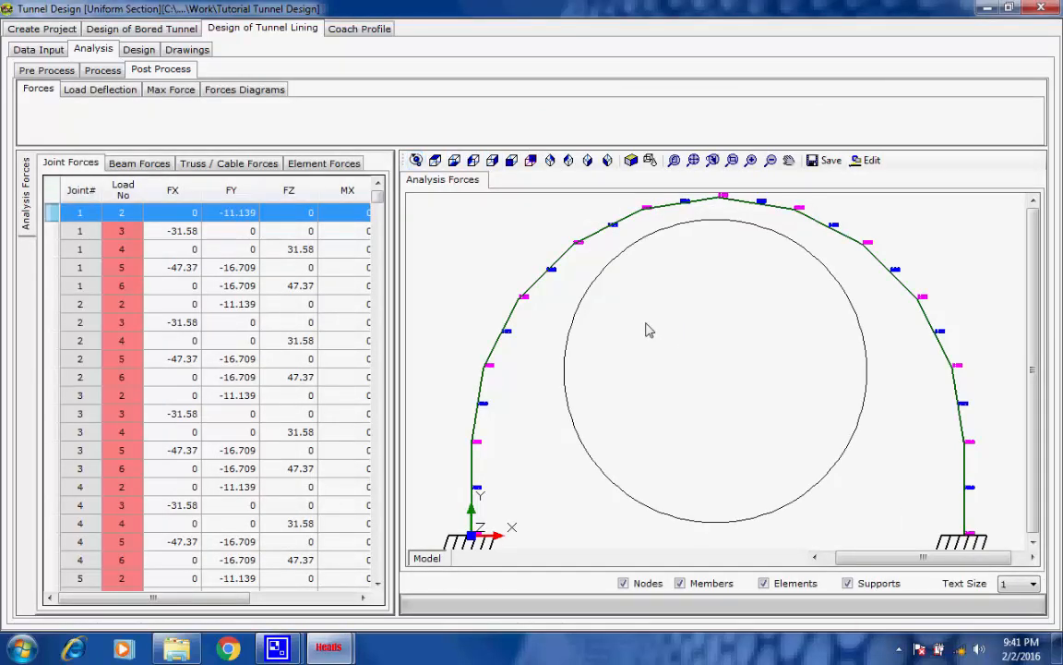
{"action": "left_click_drag", "start_coordinate": [645, 330], "coordinate": [694, 358]}
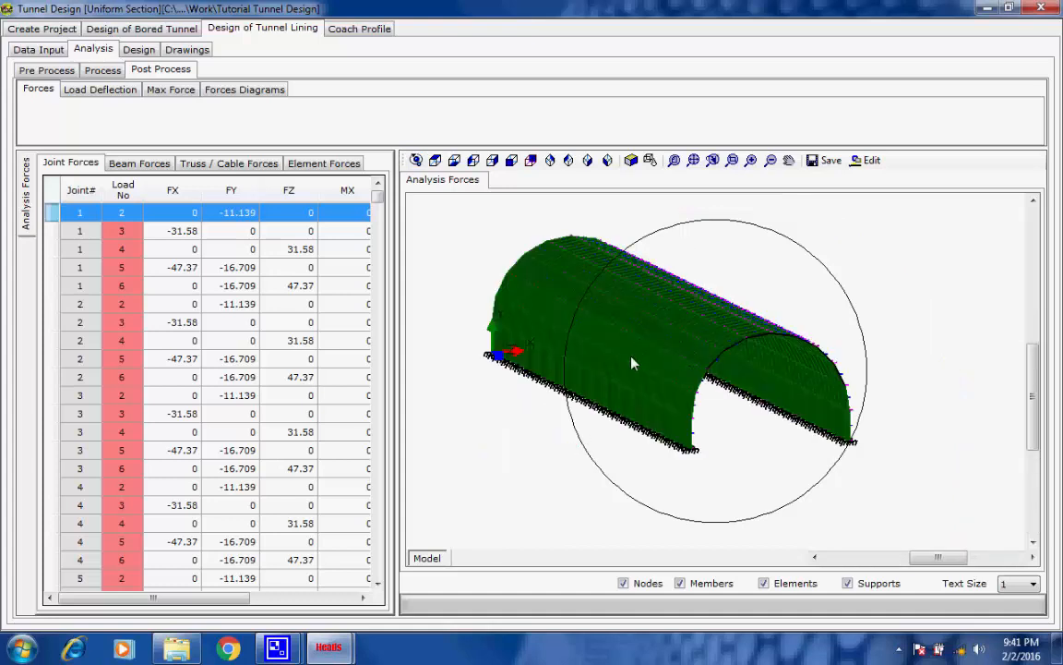
{"action": "scroll", "coordinate": [600, 336], "scroll_direction": "up", "scroll_amount": 2}
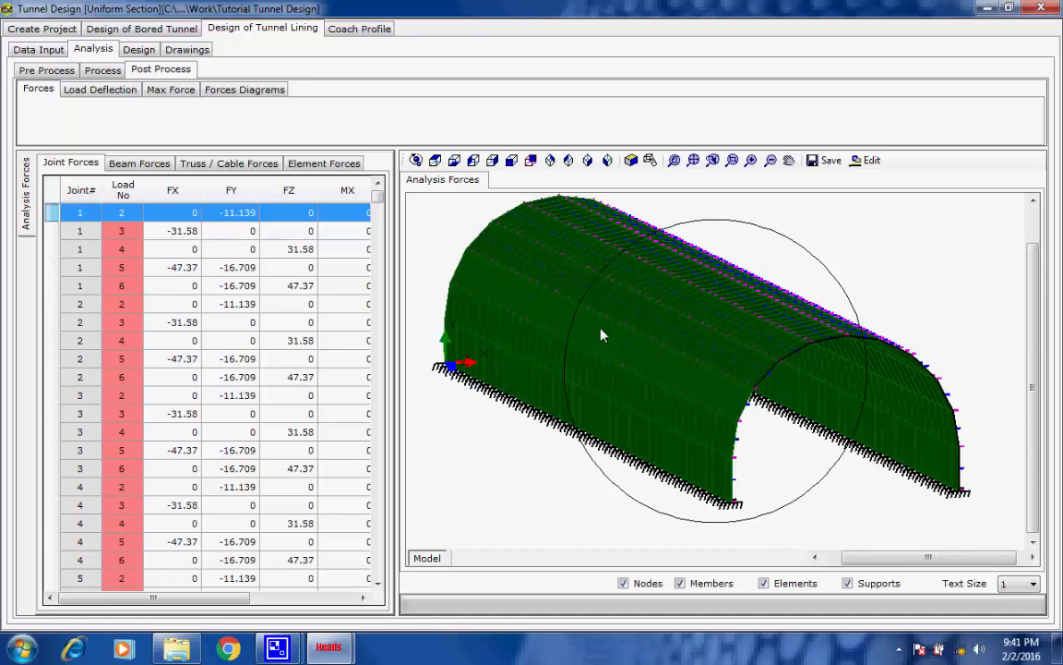
Review the beam forces, truss/cable forces and element forces tables of the tunnel lining
{"action": "left_click", "coordinate": [139, 163]}
{"action": "left_click", "coordinate": [229, 163]}
{"action": "left_click", "coordinate": [314, 163]}
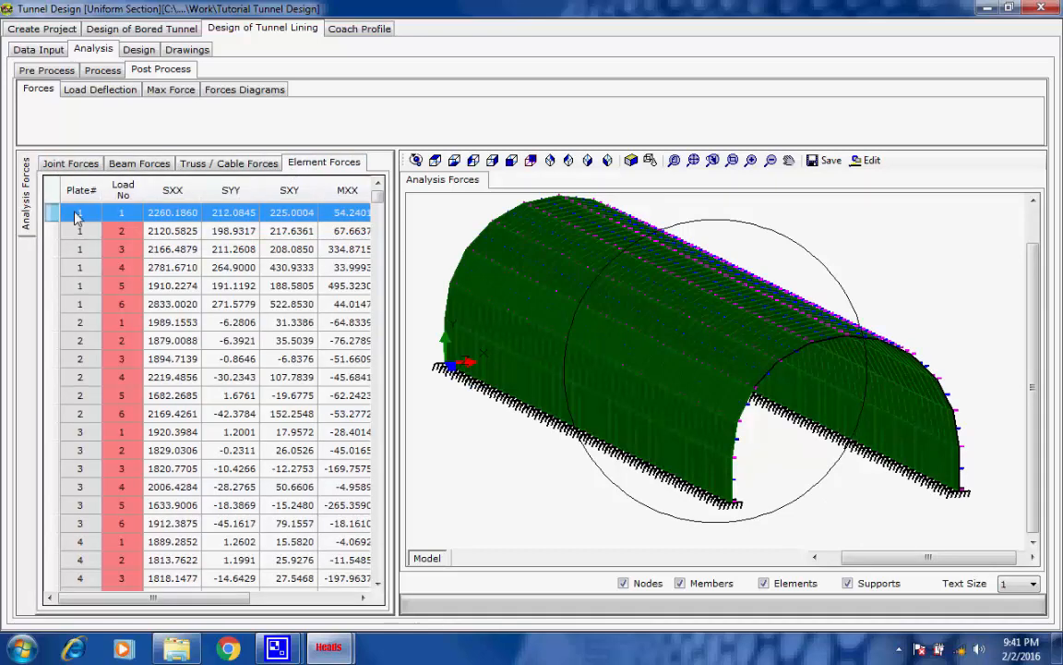
Open the load deflection results and run the deflected shape animation forward through the load cases
{"action": "left_click", "coordinate": [120, 90]}
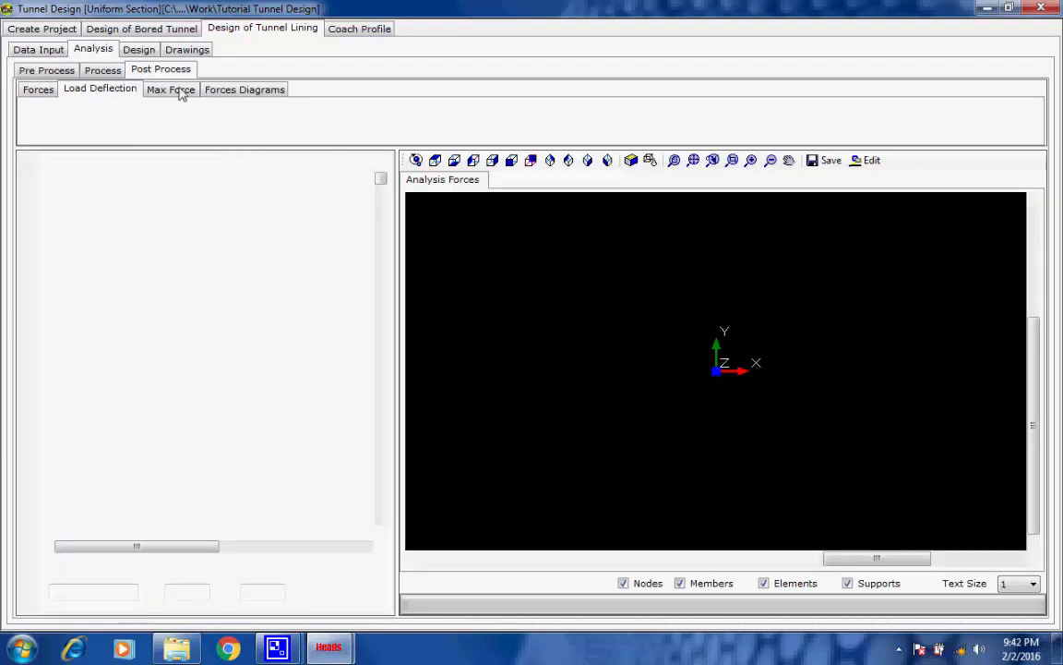
{"action": "mouse_move", "coordinate": [277, 646]}
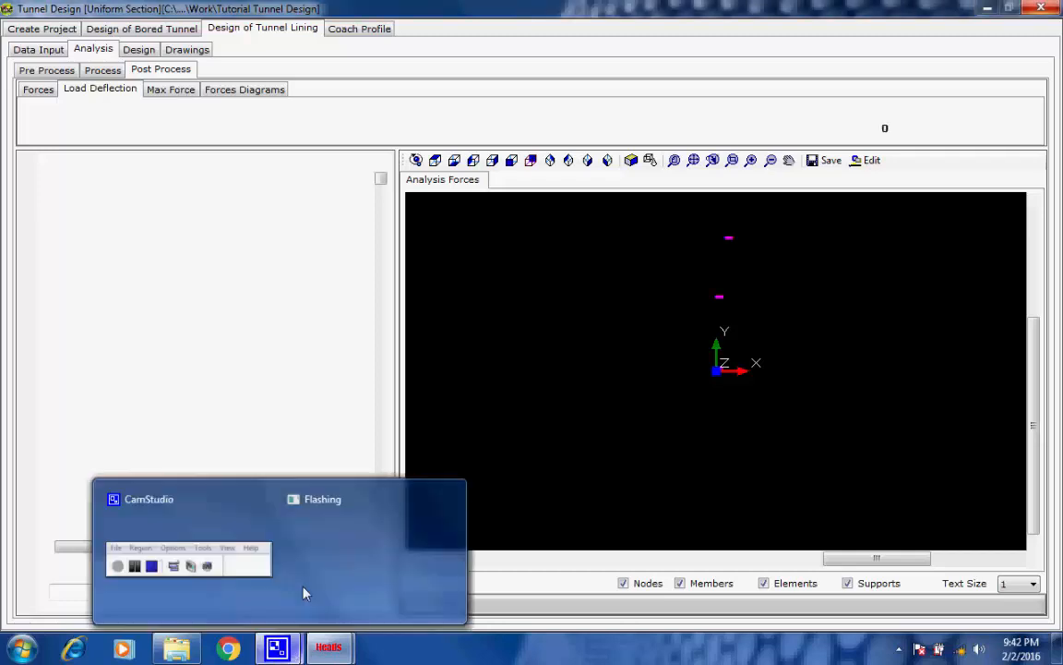
{"action": "left_click", "coordinate": [304, 591]}
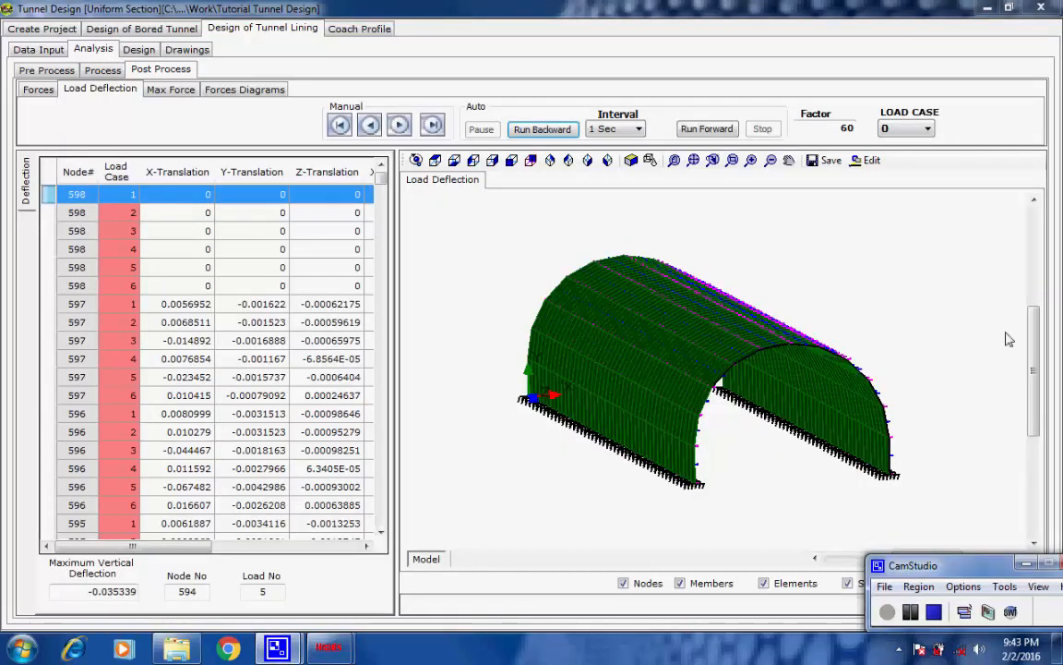
{"action": "left_click", "coordinate": [707, 130]}
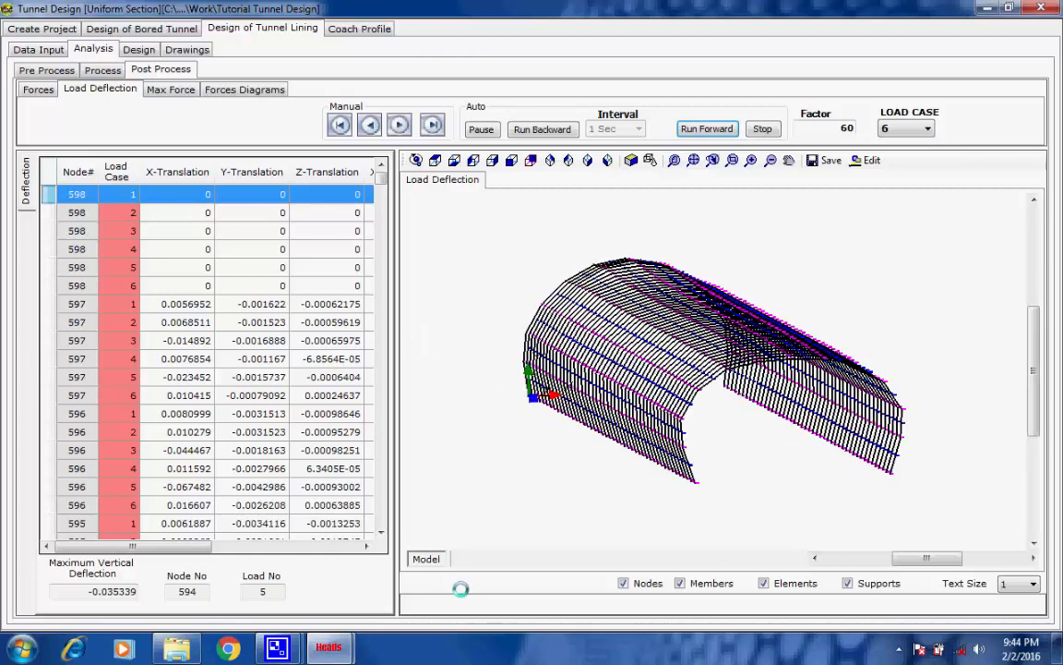
{"action": "left_click", "coordinate": [249, 497]}
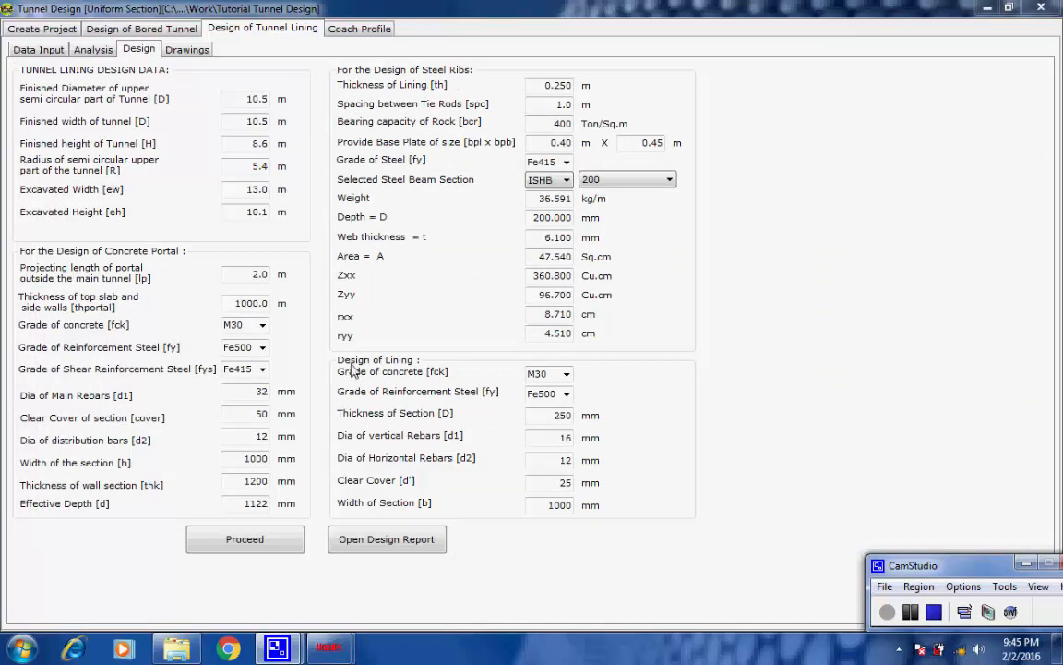
Process the tunnel lining design and go to the portal top slab reinforcement in the resulting design report
{"action": "left_click", "coordinate": [237, 543]}
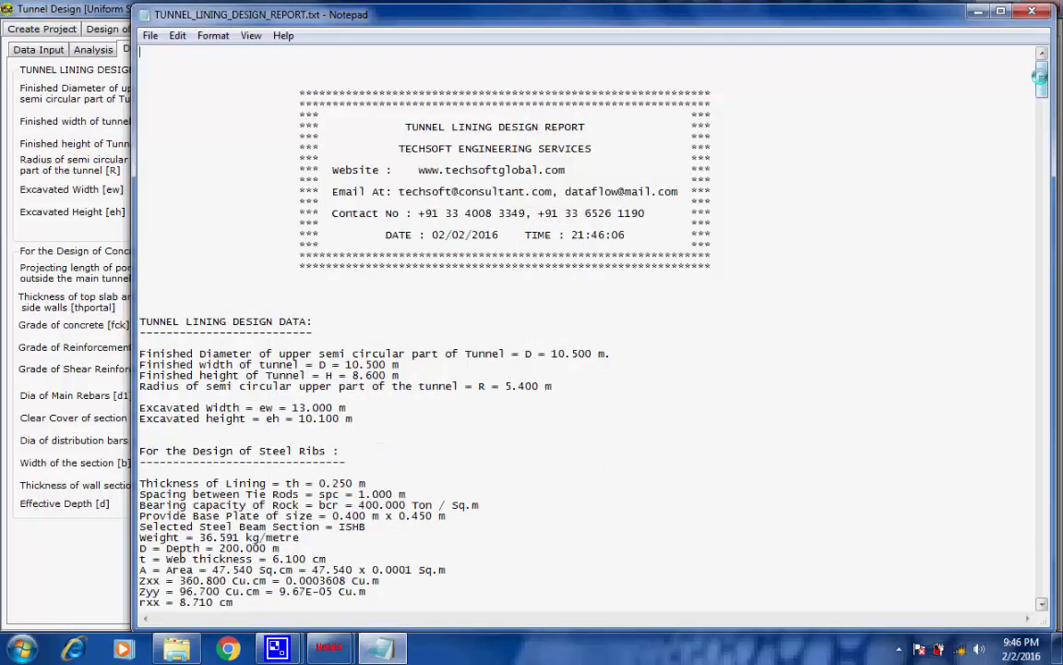
{"action": "left_click_drag", "start_coordinate": [1040, 80], "coordinate": [1031, 403]}
{"action": "left_click_drag", "start_coordinate": [1034, 414], "coordinate": [1034, 467]}
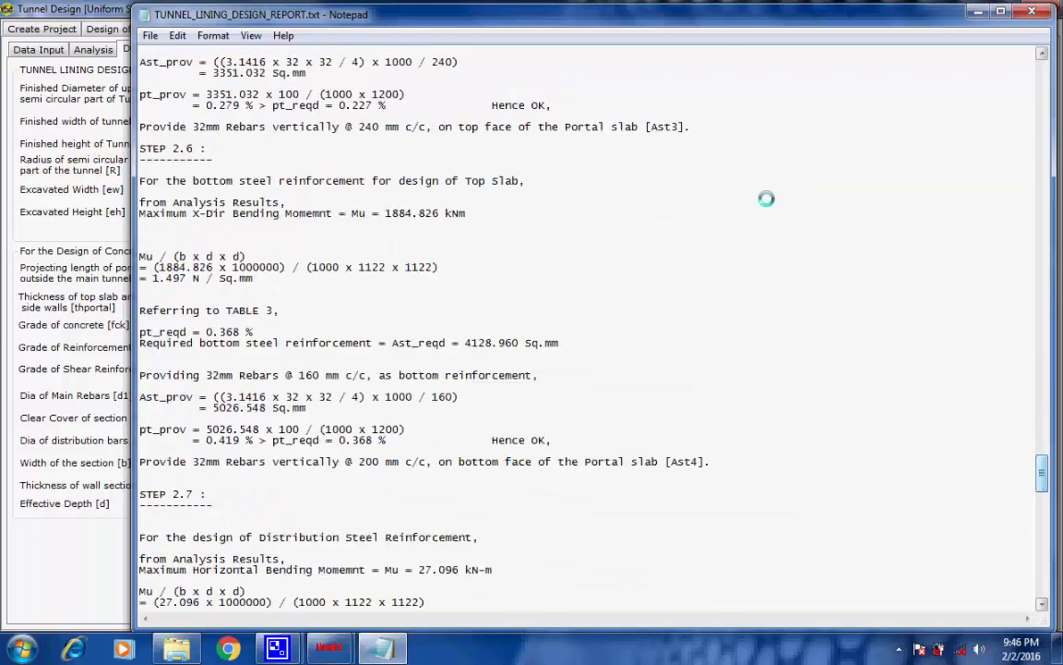
Examine the steel percentage checks and the rebar provisions for the top and bottom faces of the portal slab
{"action": "left_click_drag", "start_coordinate": [552, 105], "coordinate": [114, 93]}
{"action": "left_click", "coordinate": [591, 180]}
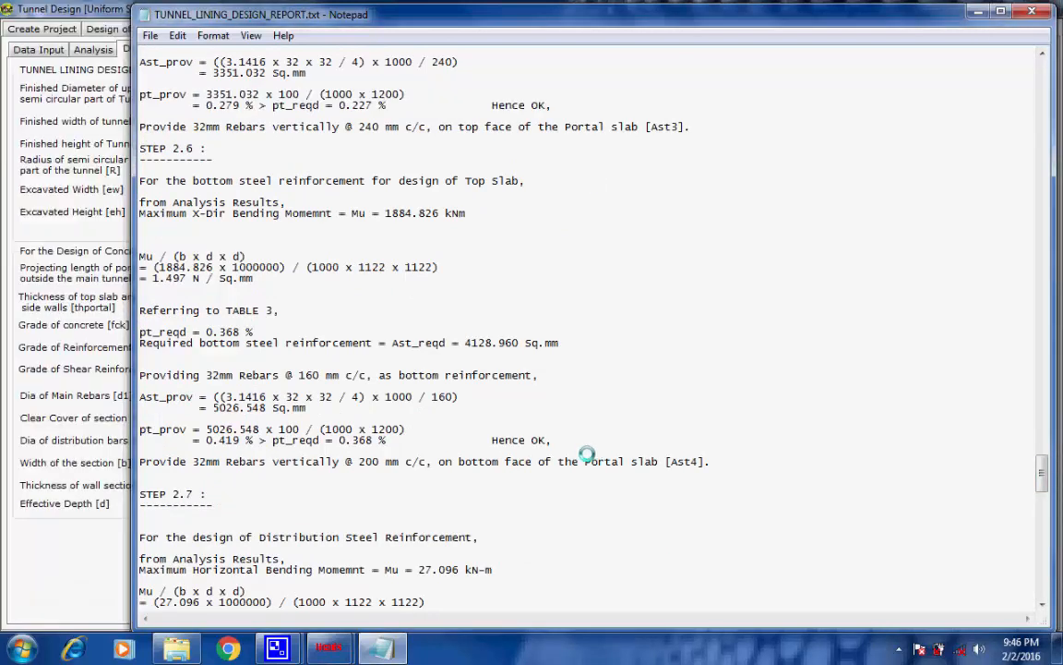
{"action": "left_click_drag", "start_coordinate": [552, 440], "coordinate": [173, 430]}
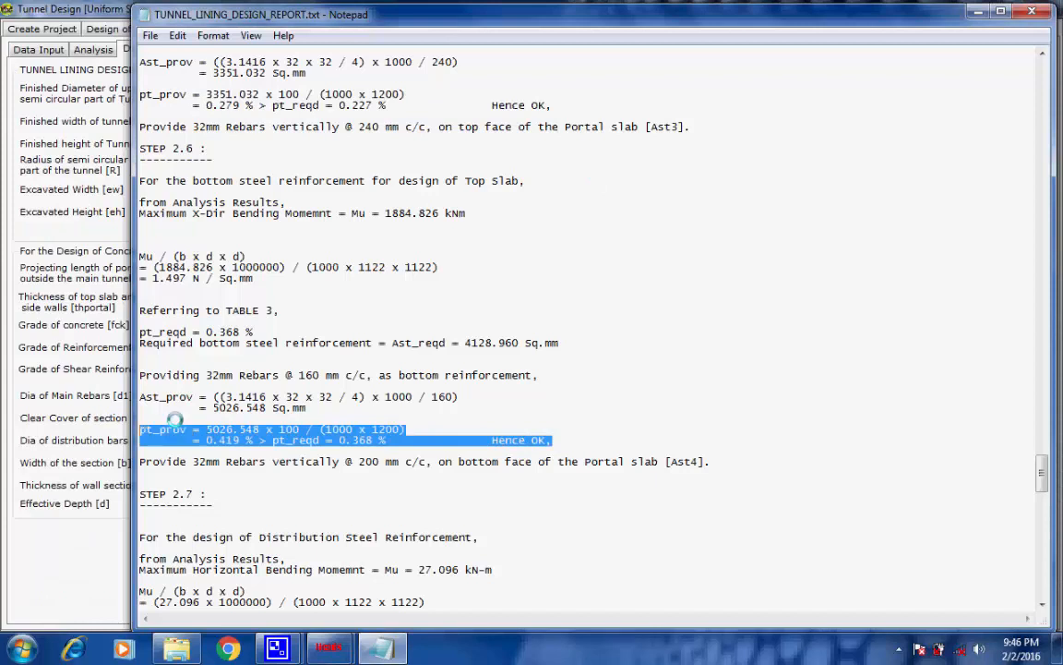
{"action": "left_click", "coordinate": [279, 373]}
{"action": "left_click_drag", "start_coordinate": [540, 375], "coordinate": [139, 375]}
{"action": "left_click", "coordinate": [434, 442]}
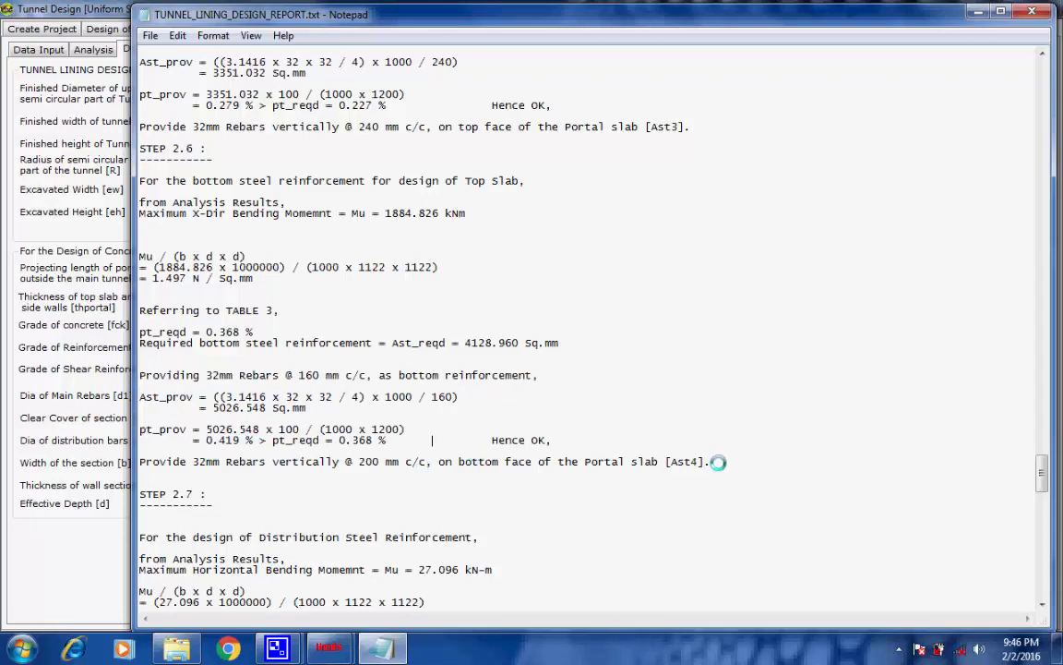
{"action": "left_click_drag", "start_coordinate": [711, 462], "coordinate": [134, 461]}
{"action": "left_click_drag", "start_coordinate": [465, 461], "coordinate": [505, 462]}
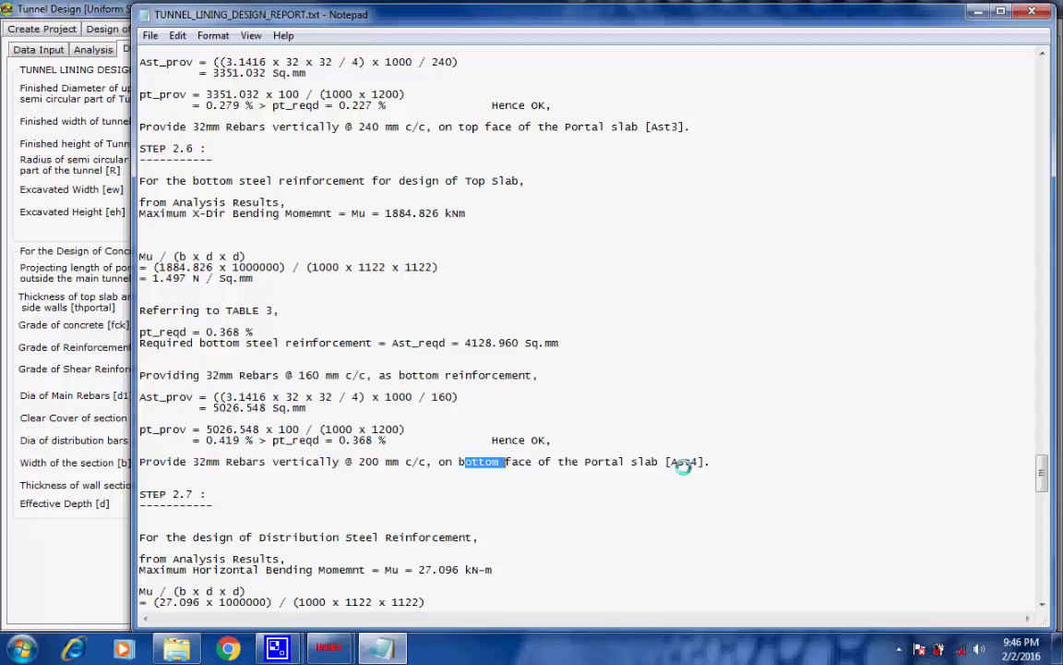
{"action": "left_click_drag", "start_coordinate": [707, 461], "coordinate": [673, 461]}
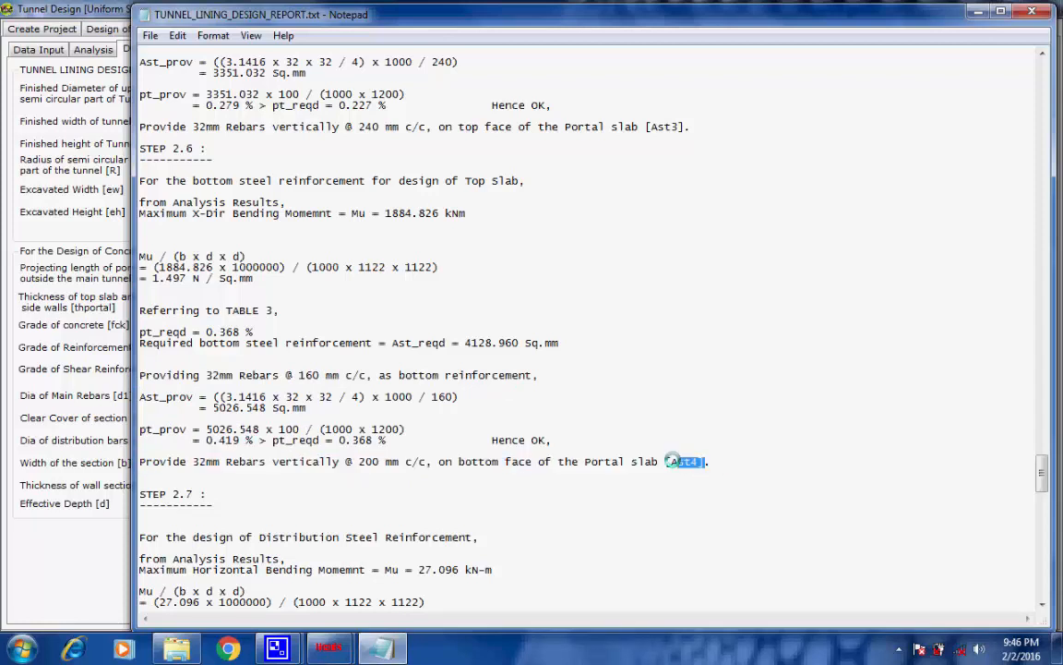
{"action": "left_click", "coordinate": [762, 459]}
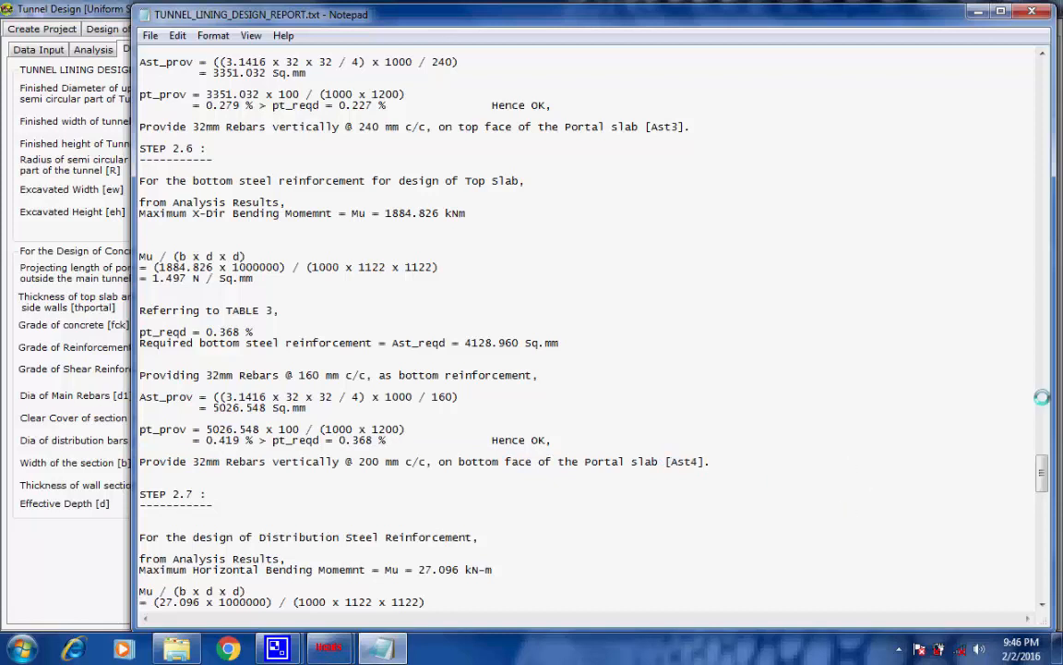
Review the tunnel lining design report through to its end, return to its beginning and close it
{"action": "left_click_drag", "start_coordinate": [1040, 471], "coordinate": [1039, 577]}
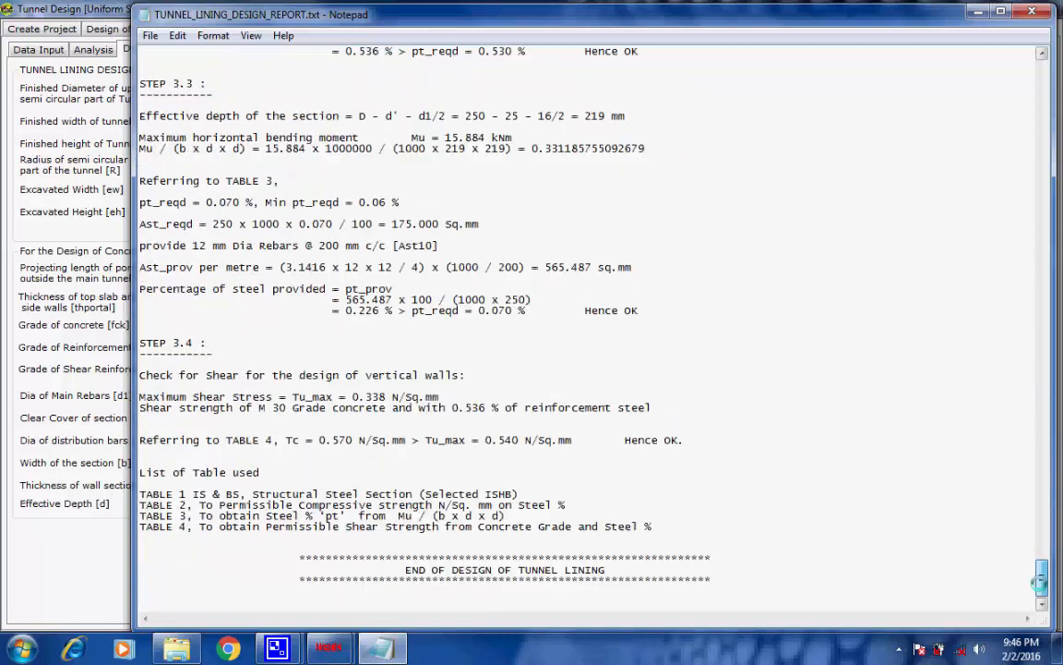
{"action": "left_click_drag", "start_coordinate": [609, 570], "coordinate": [407, 569]}
{"action": "left_click", "coordinate": [806, 549]}
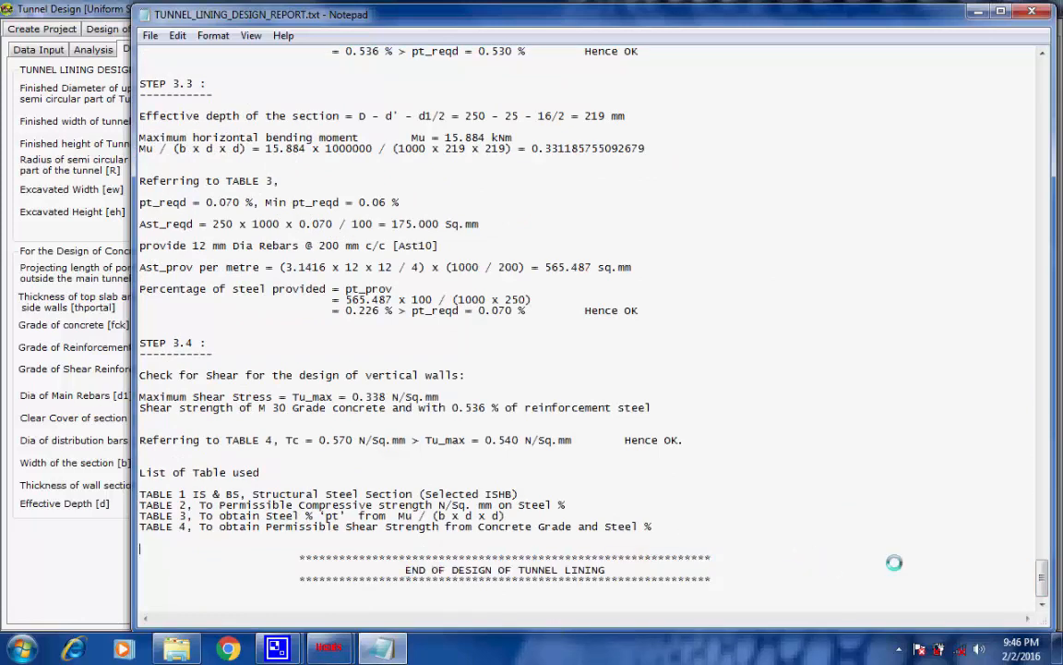
{"action": "left_click_drag", "start_coordinate": [1038, 582], "coordinate": [1041, 57]}
{"action": "left_click", "coordinate": [1028, 11]}
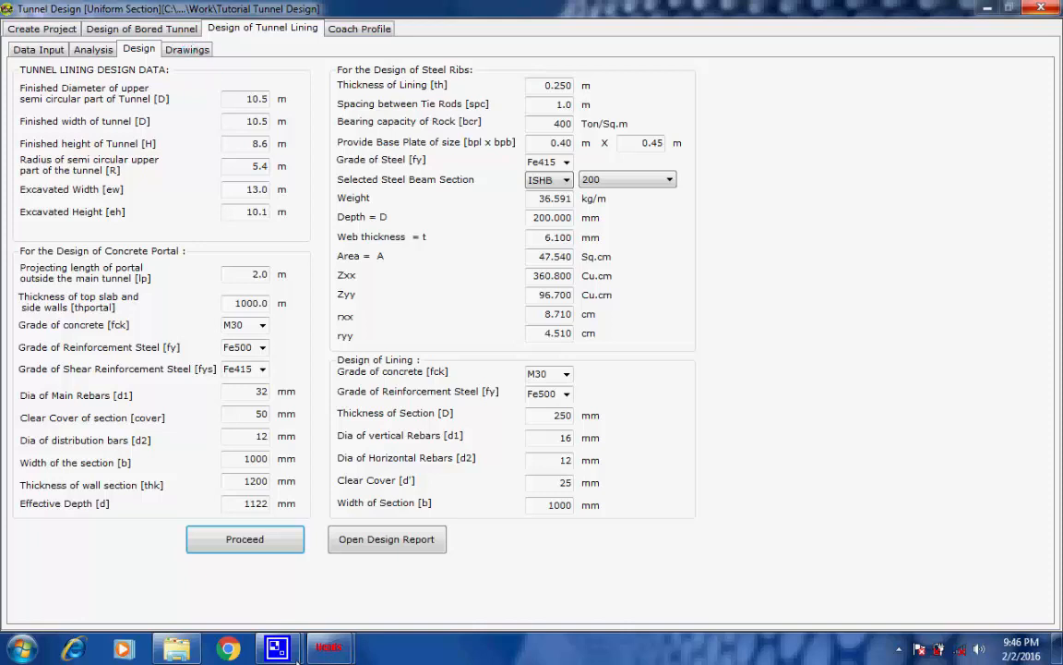
{"action": "mouse_move", "coordinate": [277, 649]}
{"action": "left_click", "coordinate": [219, 509]}
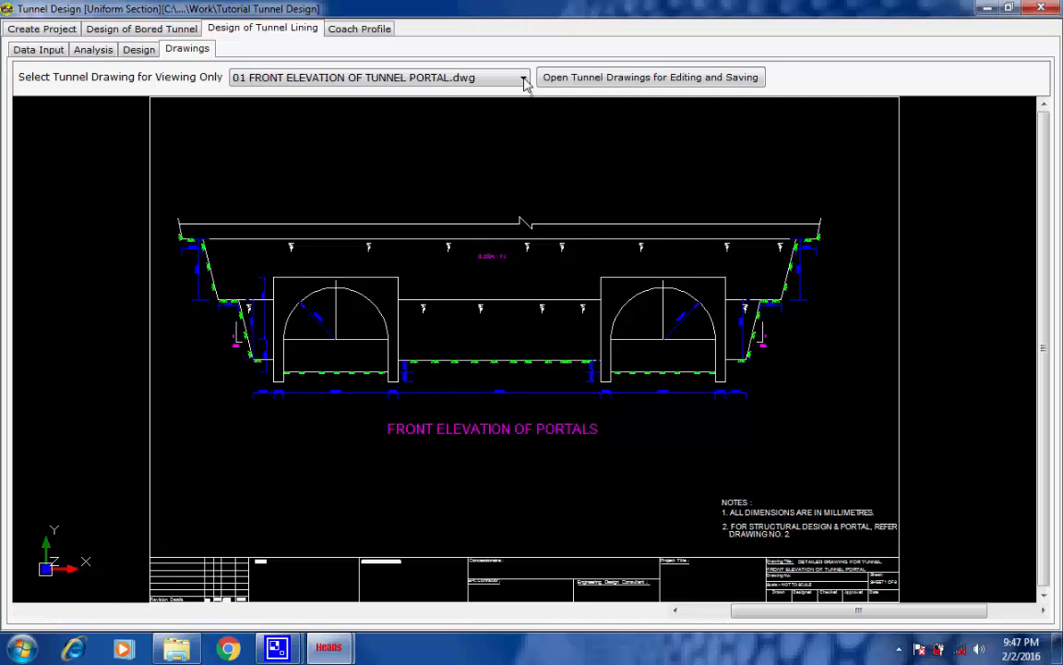
Display the drawing 02 STEEL RIBS DETAILS OF TUNNEL ZONE for viewing and look at it more closely
{"action": "left_click", "coordinate": [523, 79]}
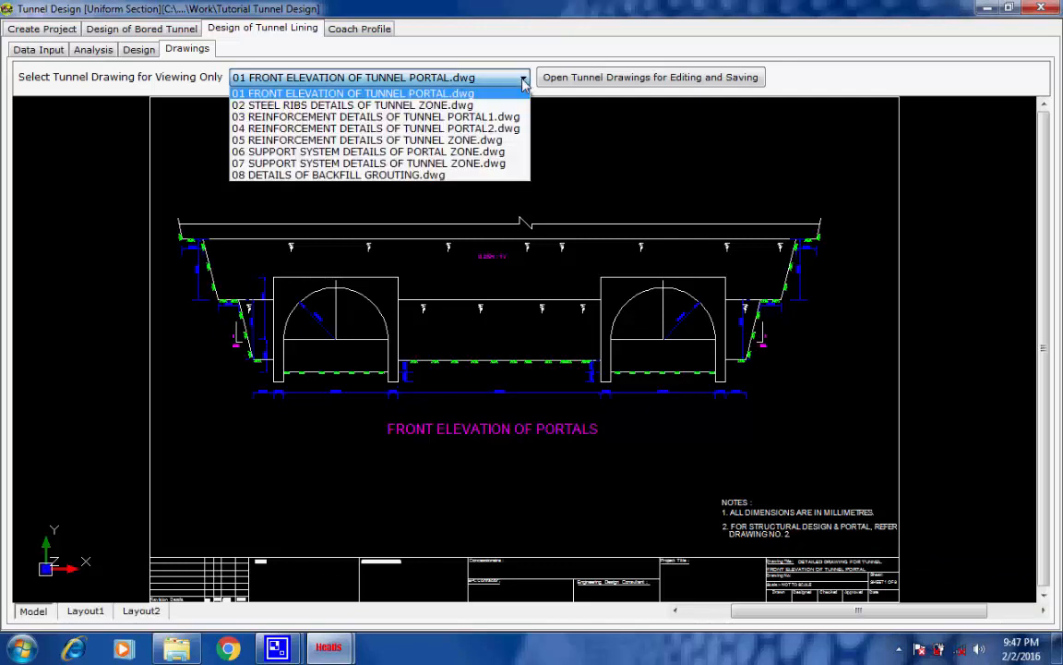
{"action": "left_click", "coordinate": [427, 107]}
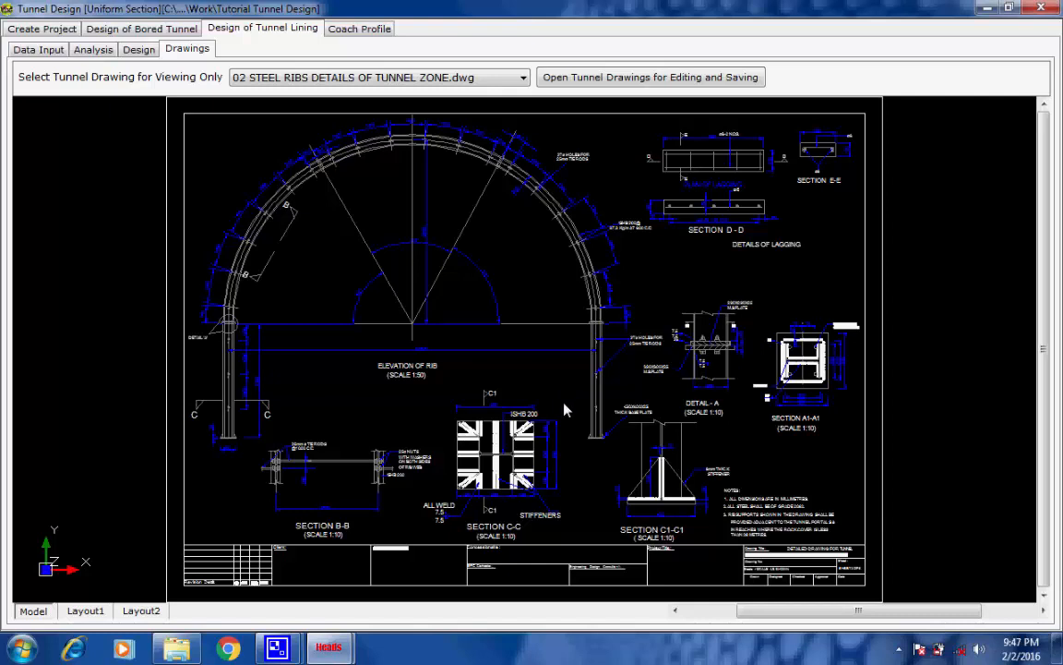
{"action": "scroll", "coordinate": [554, 385], "scroll_direction": "up", "scroll_amount": 1}
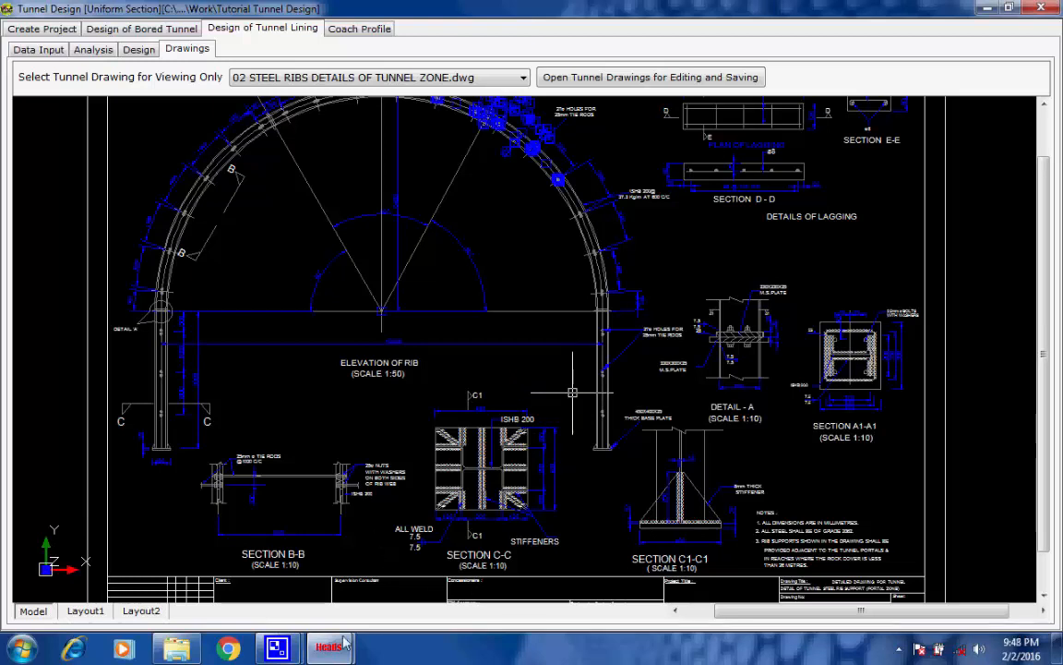
{"action": "mouse_move", "coordinate": [277, 641]}
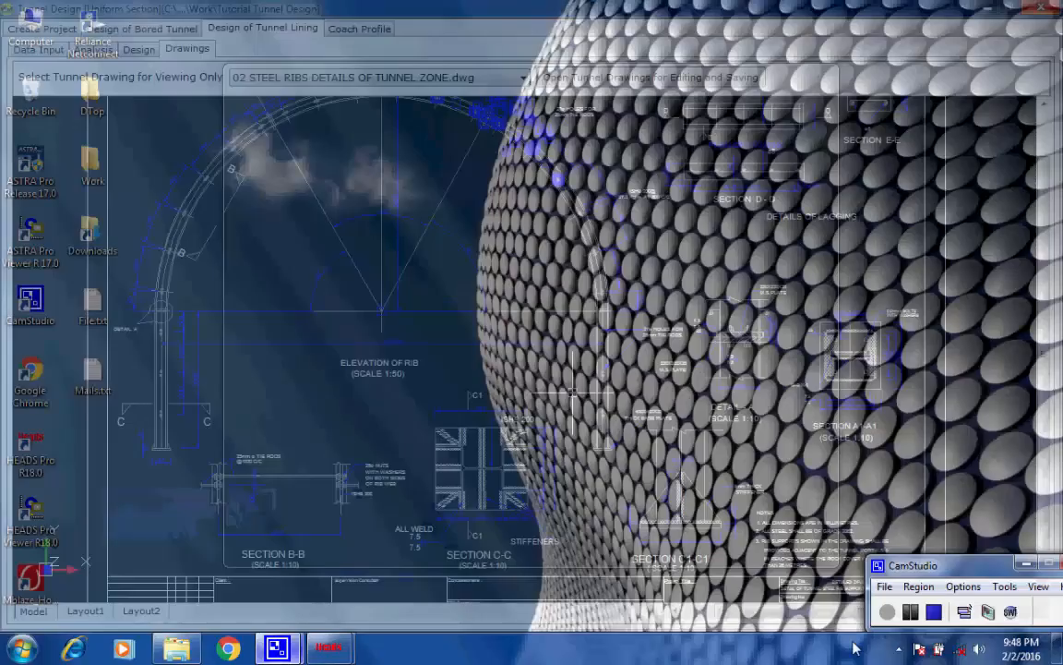
{"action": "left_click", "coordinate": [256, 573]}
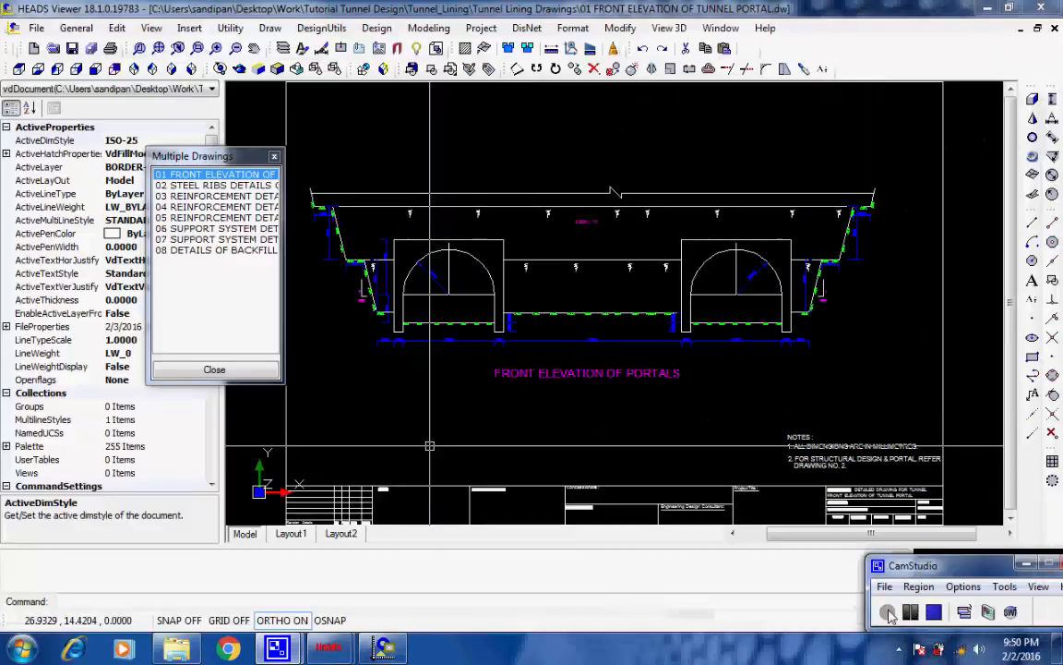
In HEADS Viewer, examine Section C-C, Section C1-C1 and Detail A of drawing 02 STEEL RIBS DETAILS, ending on the full sheet
{"action": "left_click", "coordinate": [197, 185]}
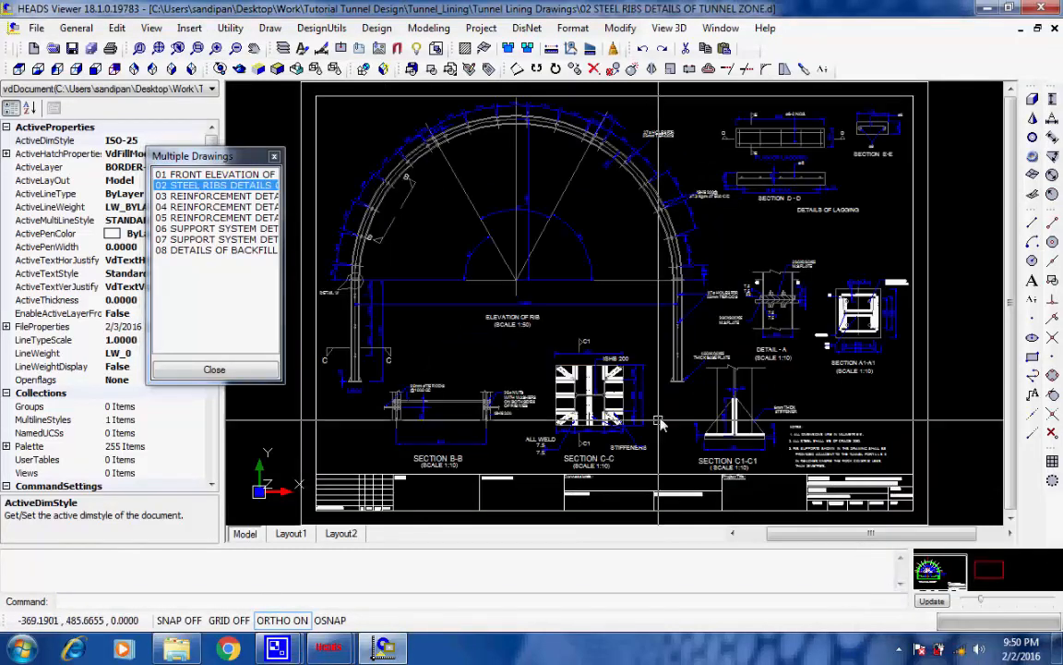
{"action": "scroll", "coordinate": [660, 423], "scroll_direction": "up", "scroll_amount": 3}
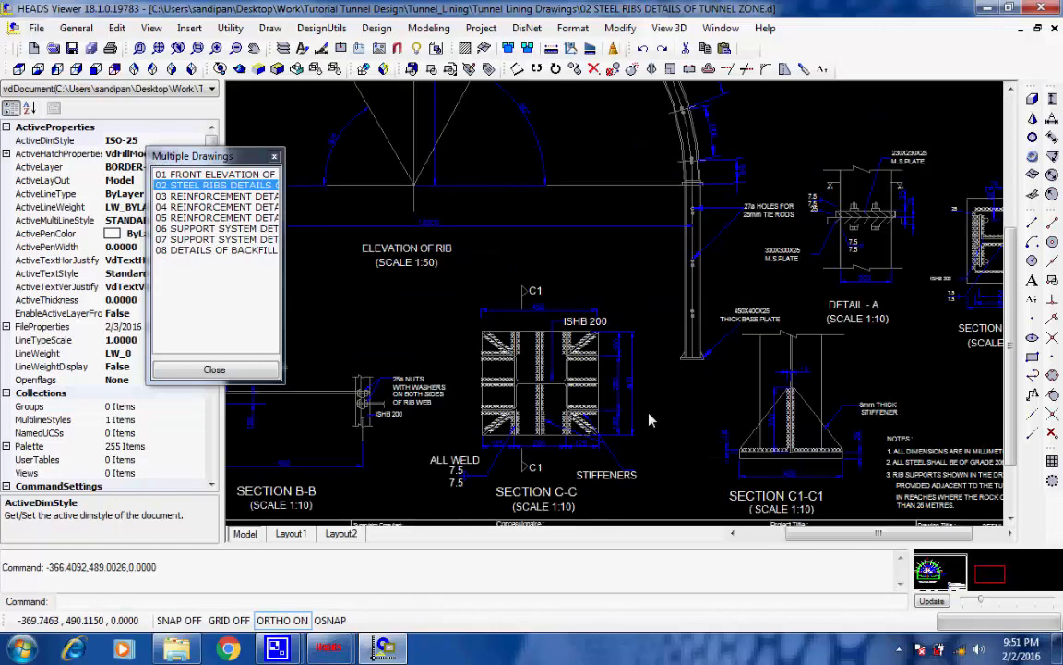
{"action": "scroll", "coordinate": [649, 418], "scroll_direction": "up", "scroll_amount": 3}
{"action": "scroll", "coordinate": [649, 419], "scroll_direction": "up", "scroll_amount": 2}
{"action": "scroll", "coordinate": [650, 397], "scroll_direction": "down", "scroll_amount": 2}
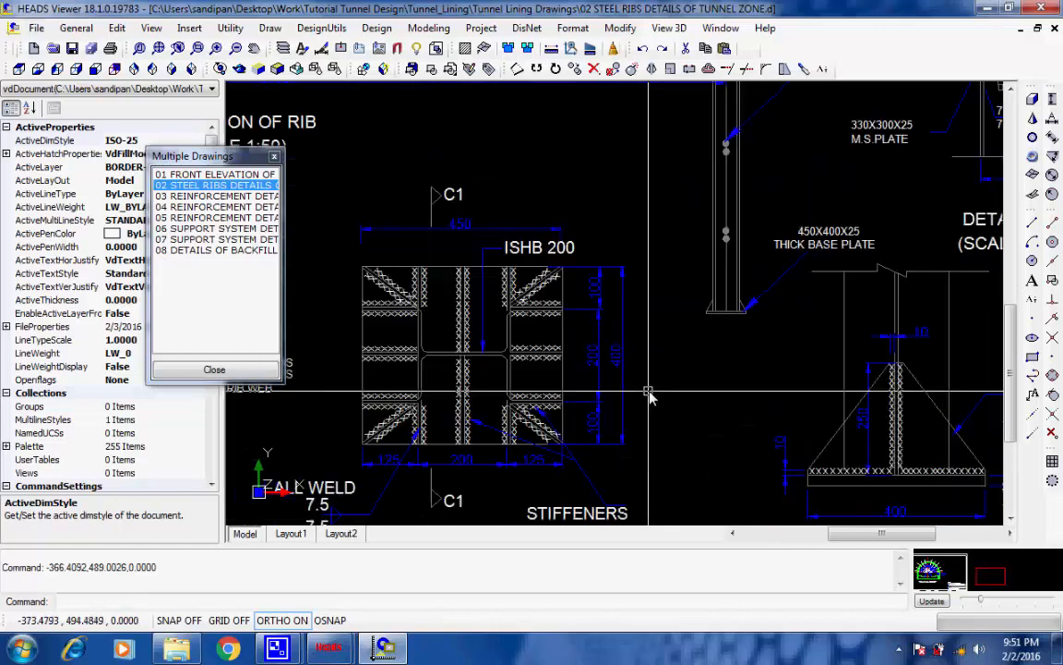
{"action": "scroll", "coordinate": [650, 396], "scroll_direction": "down", "scroll_amount": 2}
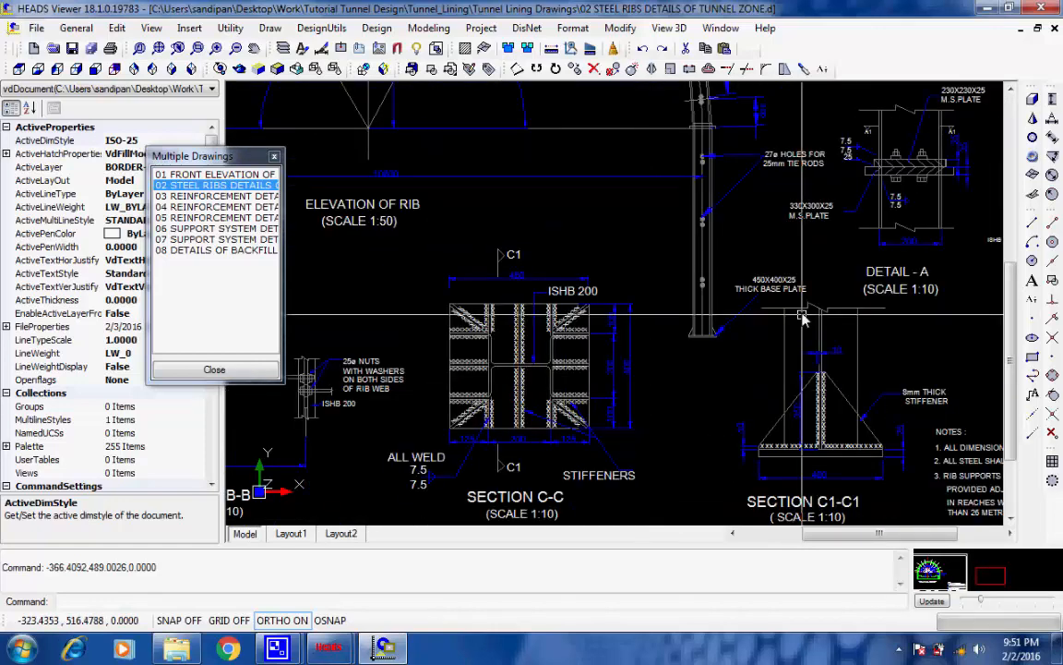
{"action": "scroll", "coordinate": [801, 318], "scroll_direction": "up", "scroll_amount": 2}
{"action": "scroll", "coordinate": [801, 316], "scroll_direction": "down", "scroll_amount": 1}
{"action": "scroll", "coordinate": [852, 231], "scroll_direction": "down", "scroll_amount": 1}
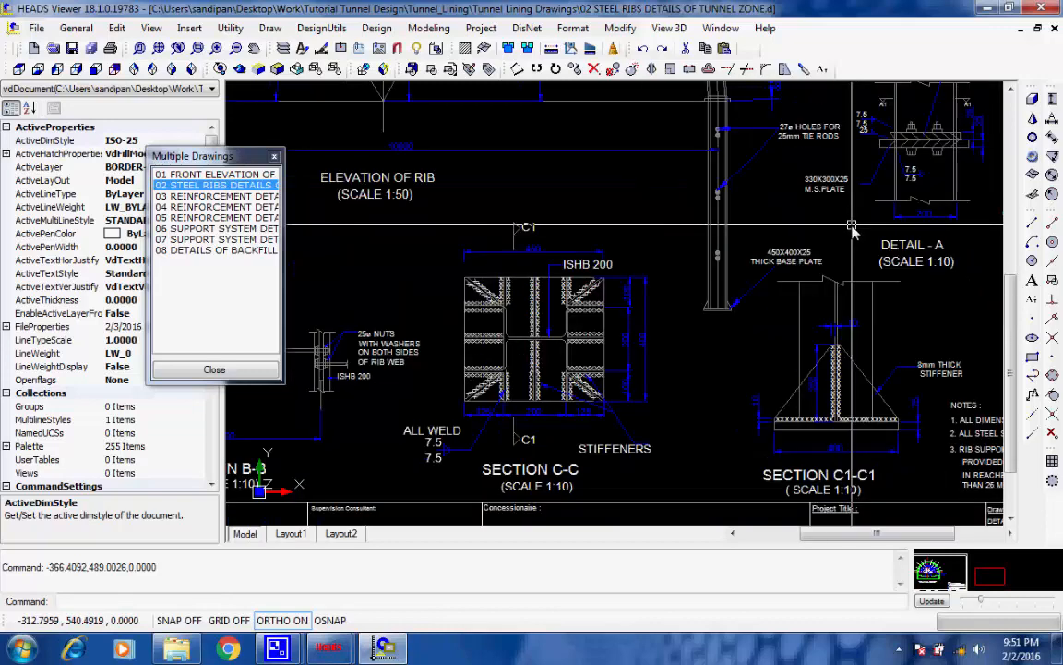
{"action": "scroll", "coordinate": [765, 208], "scroll_direction": "down", "scroll_amount": 2}
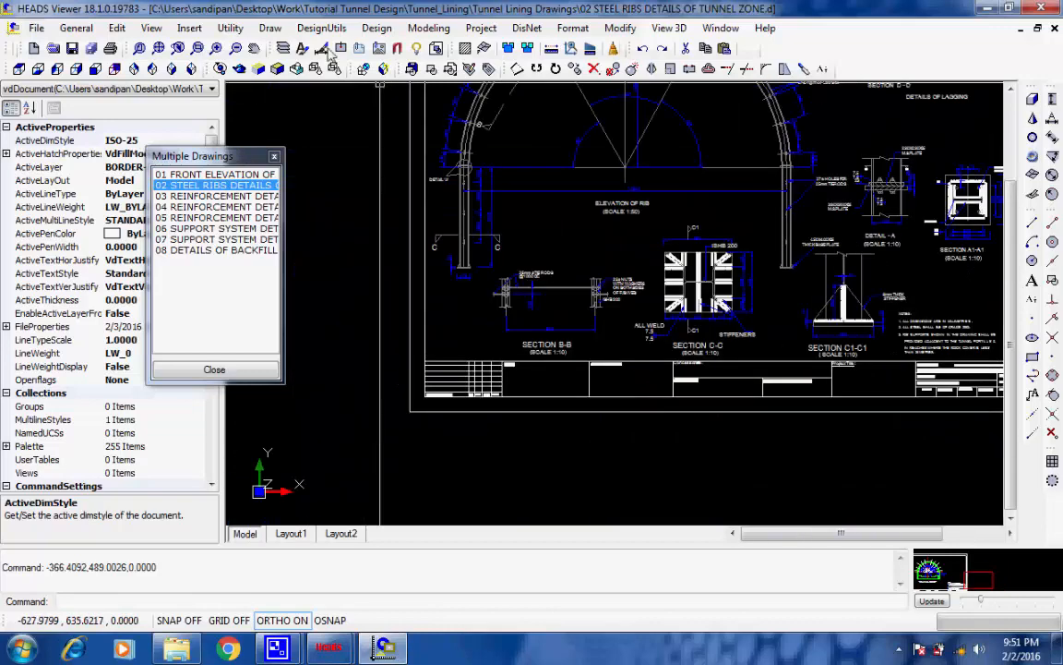
{"action": "left_click", "coordinate": [159, 48]}
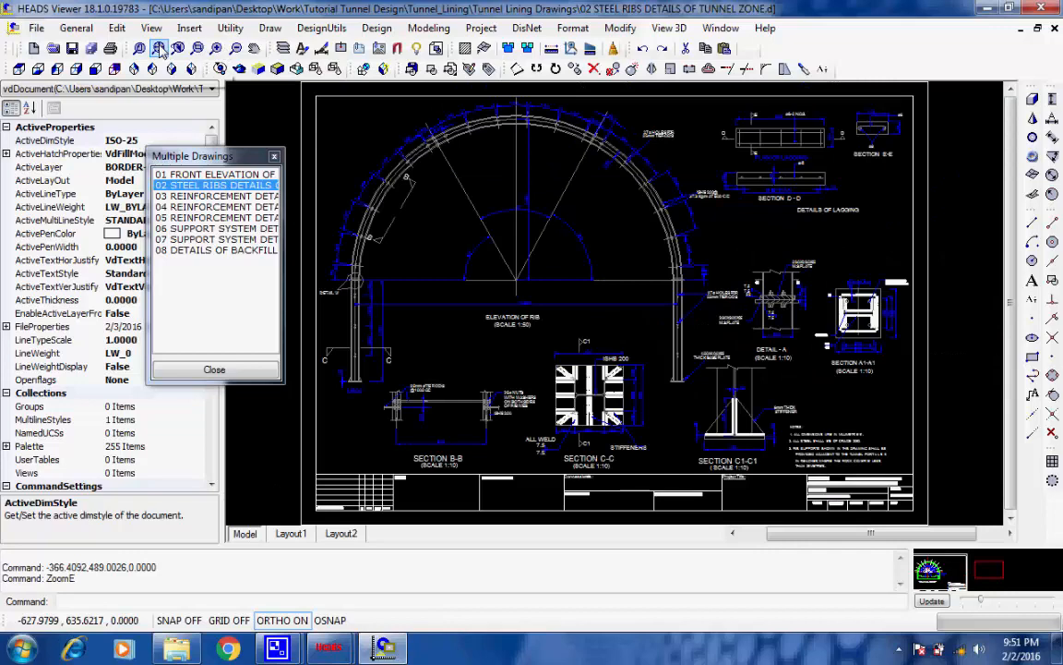
Examine the portal rebar callouts around Section 1-1 in drawing 03 REINFORCEMENT DETAILS OF TUNNEL PORTAL1, ending on the full sheet
{"action": "left_click", "coordinate": [175, 195]}
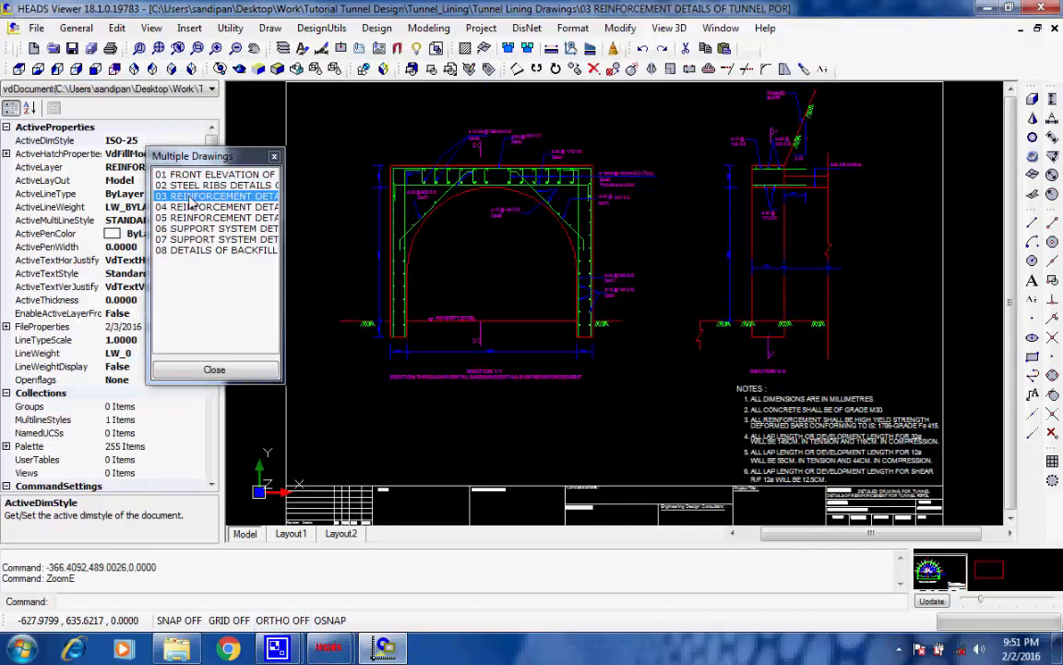
{"action": "left_click", "coordinate": [484, 399]}
{"action": "scroll", "coordinate": [483, 400], "scroll_direction": "up", "scroll_amount": 5}
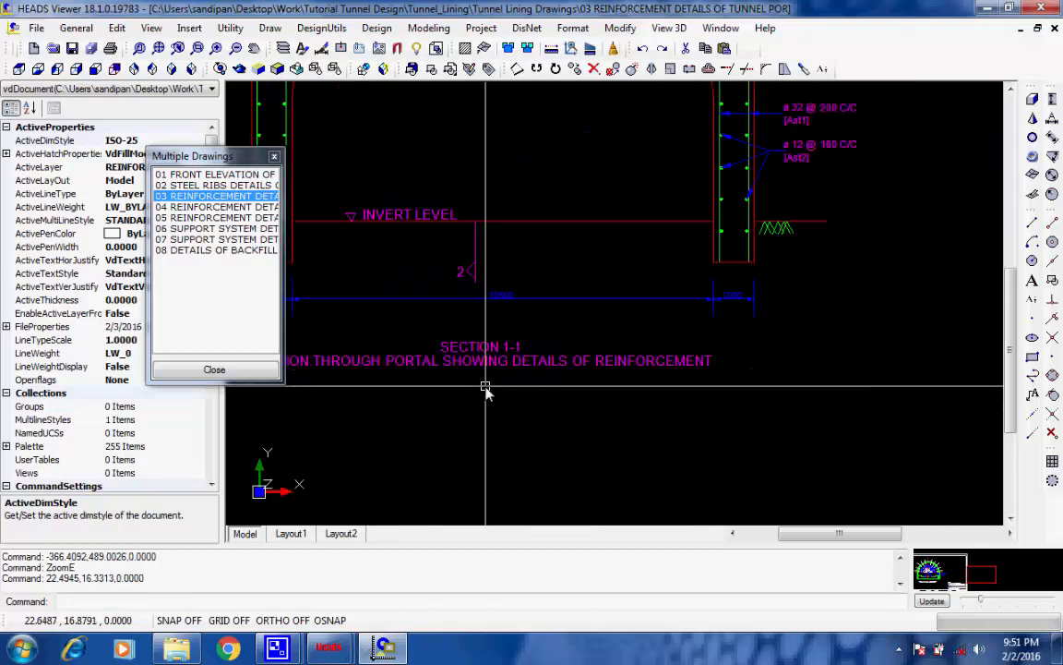
{"action": "middle_click_drag", "start_coordinate": [486, 391], "coordinate": [598, 392]}
{"action": "scroll", "coordinate": [631, 240], "scroll_direction": "down", "scroll_amount": 5}
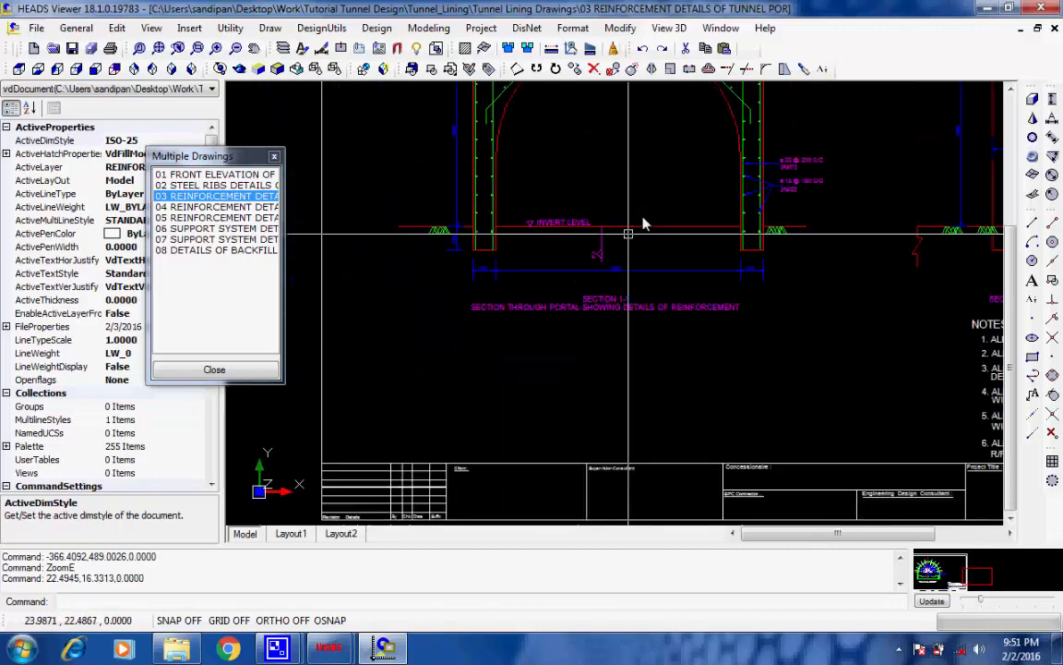
{"action": "scroll", "coordinate": [637, 342], "scroll_direction": "up", "scroll_amount": 3}
{"action": "scroll", "coordinate": [628, 354], "scroll_direction": "up", "scroll_amount": 2}
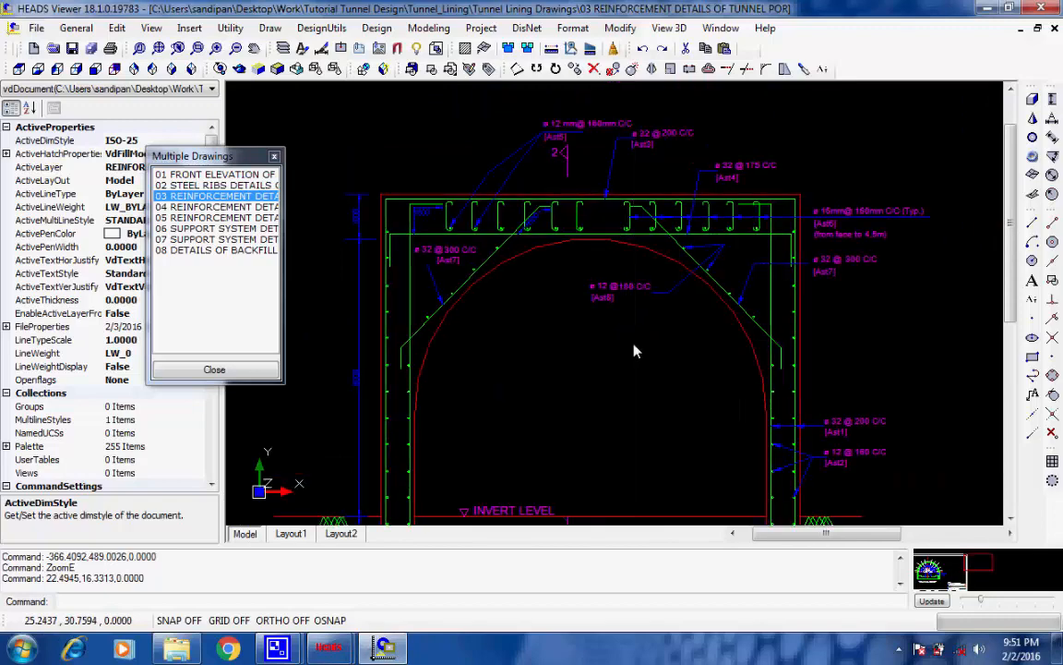
{"action": "left_click", "coordinate": [160, 51]}
Open drawing 04 REINFORCEMENT DETAILS OF TUNNEL PORTAL2 and inspect the portal reinforcement labels
{"action": "left_click", "coordinate": [207, 208]}
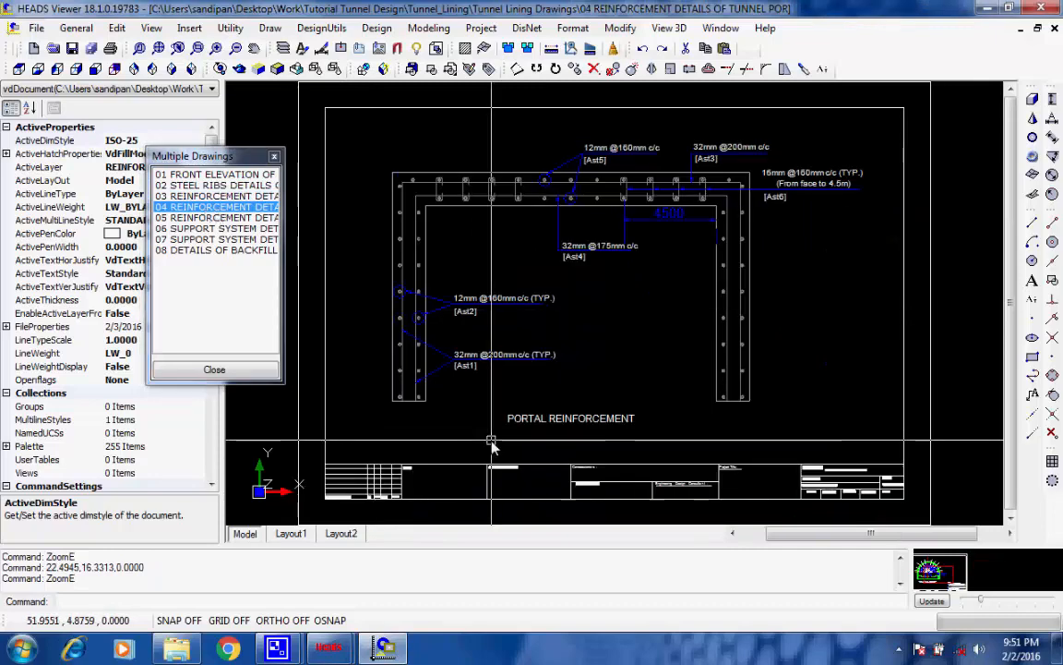
{"action": "scroll", "coordinate": [491, 438], "scroll_direction": "up", "scroll_amount": 5}
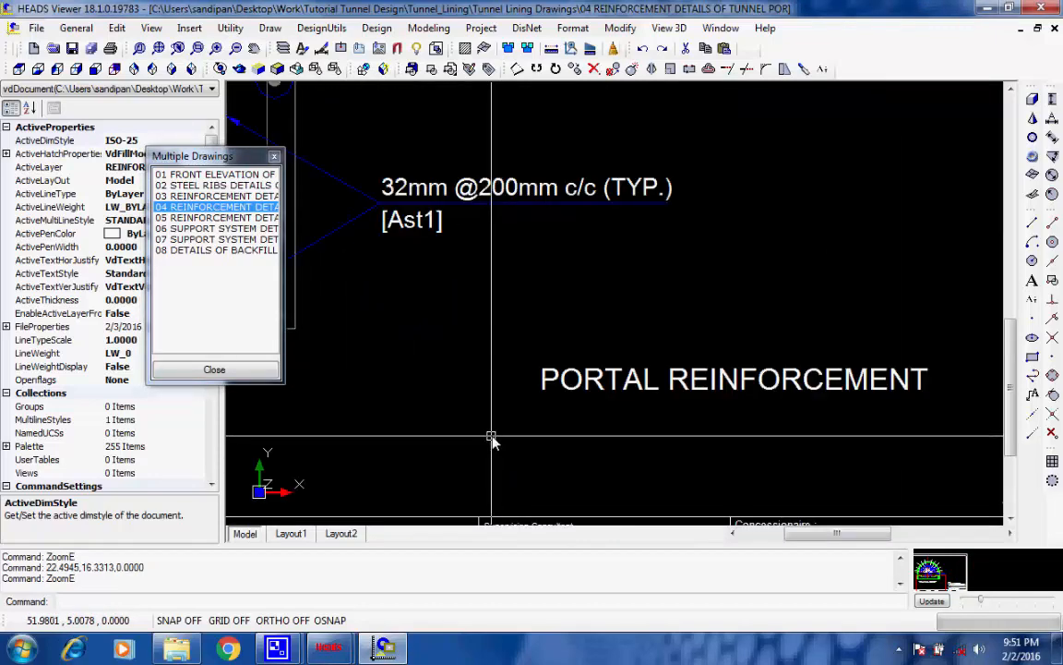
{"action": "scroll", "coordinate": [491, 437], "scroll_direction": "down", "scroll_amount": 5}
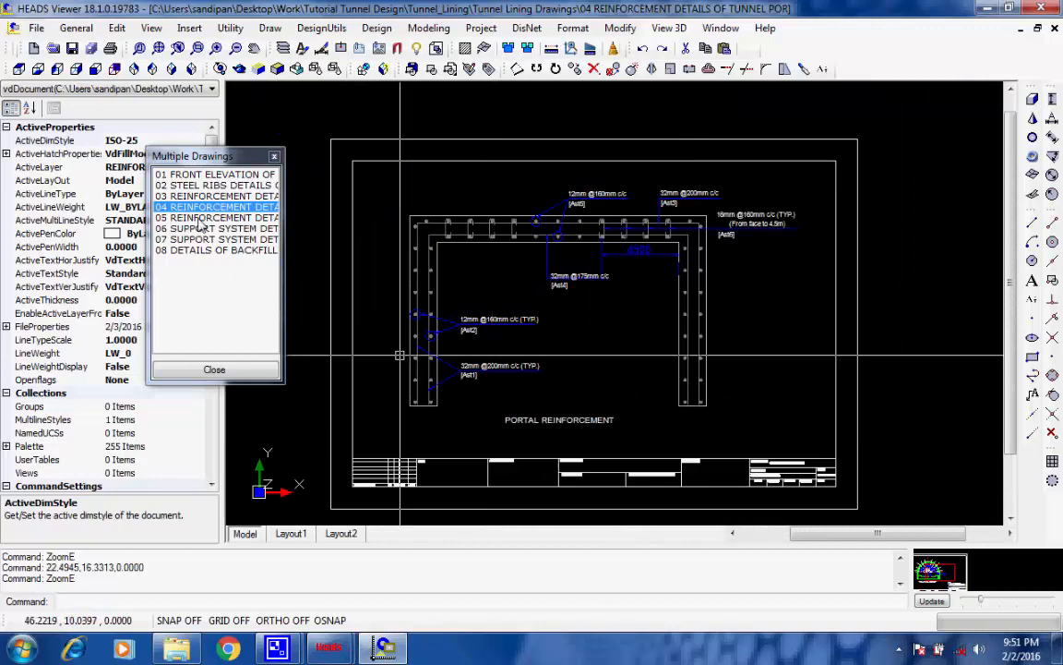
Open drawing 05 REINFORCEMENT DETAILS OF TUNNEL ZONE and inspect the Ast10 bars in the arch of the liner
{"action": "left_click", "coordinate": [199, 219]}
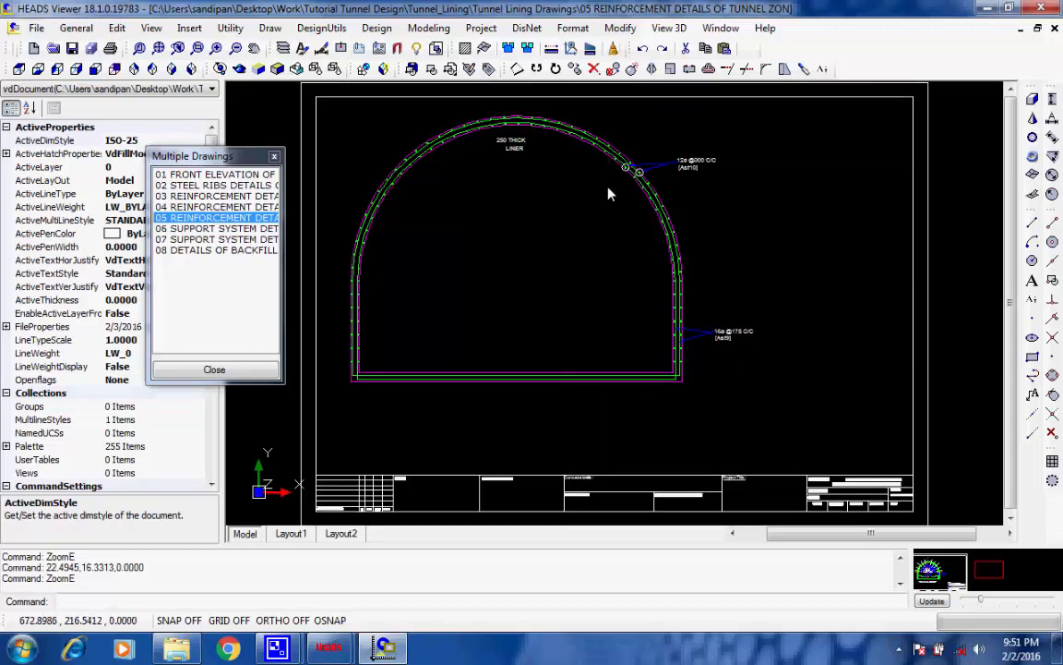
{"action": "scroll", "coordinate": [627, 161], "scroll_direction": "up", "scroll_amount": 5}
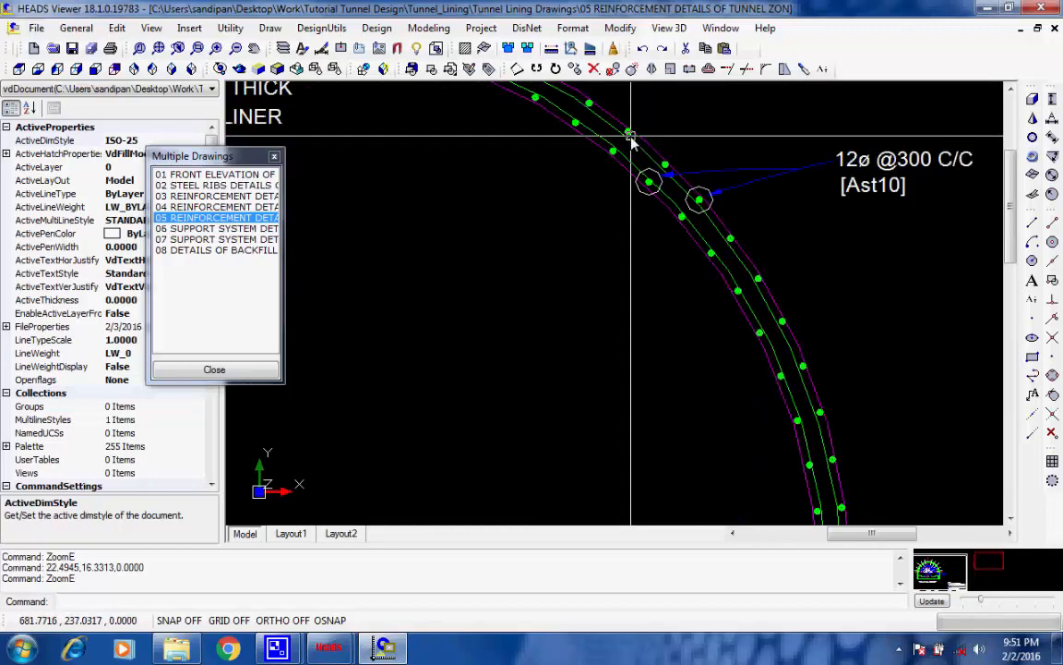
{"action": "scroll", "coordinate": [631, 140], "scroll_direction": "down", "scroll_amount": 4}
{"action": "scroll", "coordinate": [591, 333], "scroll_direction": "down", "scroll_amount": 3}
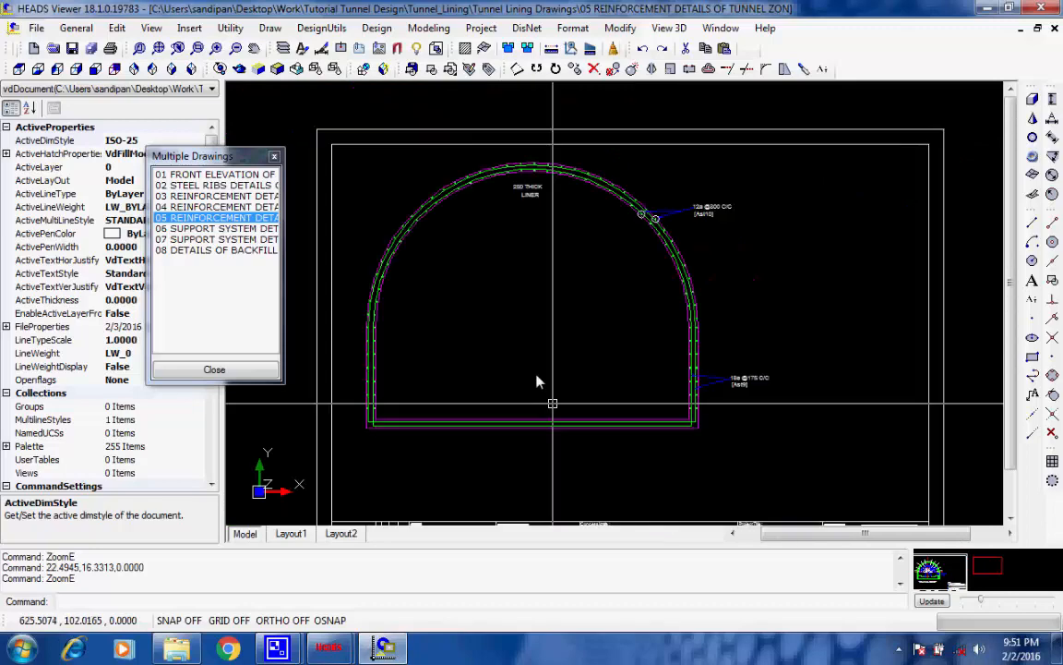
Inspect the title block of the tunnel zone reinforcement drawing and return to the full sheet
{"action": "scroll", "coordinate": [536, 377], "scroll_direction": "down", "scroll_amount": 1}
{"action": "scroll", "coordinate": [769, 499], "scroll_direction": "up", "scroll_amount": 3}
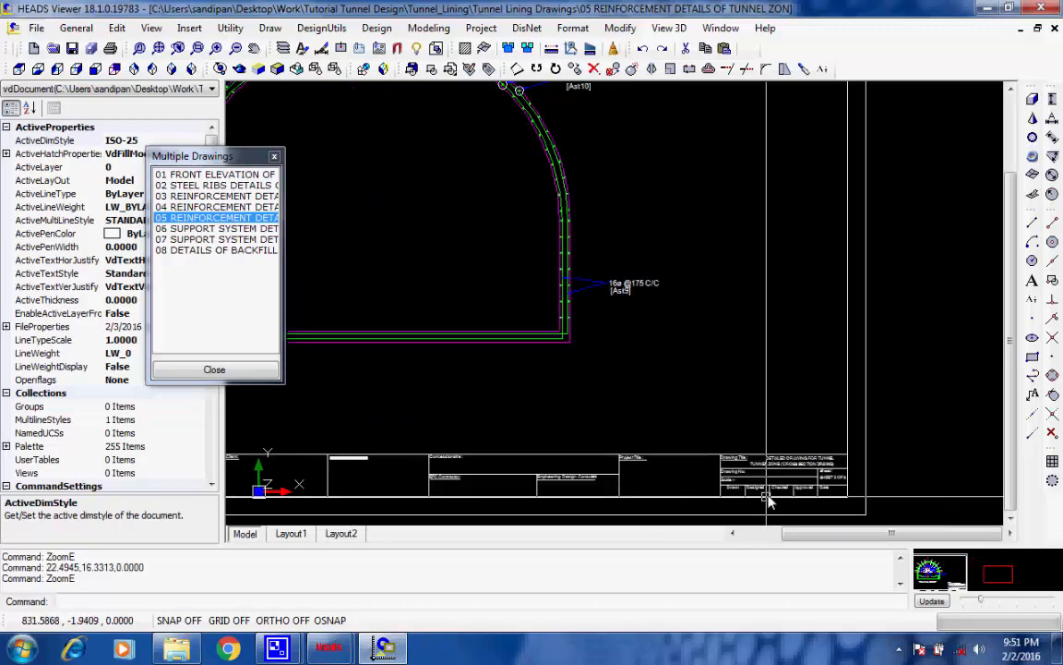
{"action": "scroll", "coordinate": [769, 499], "scroll_direction": "up", "scroll_amount": 2}
{"action": "scroll", "coordinate": [778, 479], "scroll_direction": "up", "scroll_amount": 1}
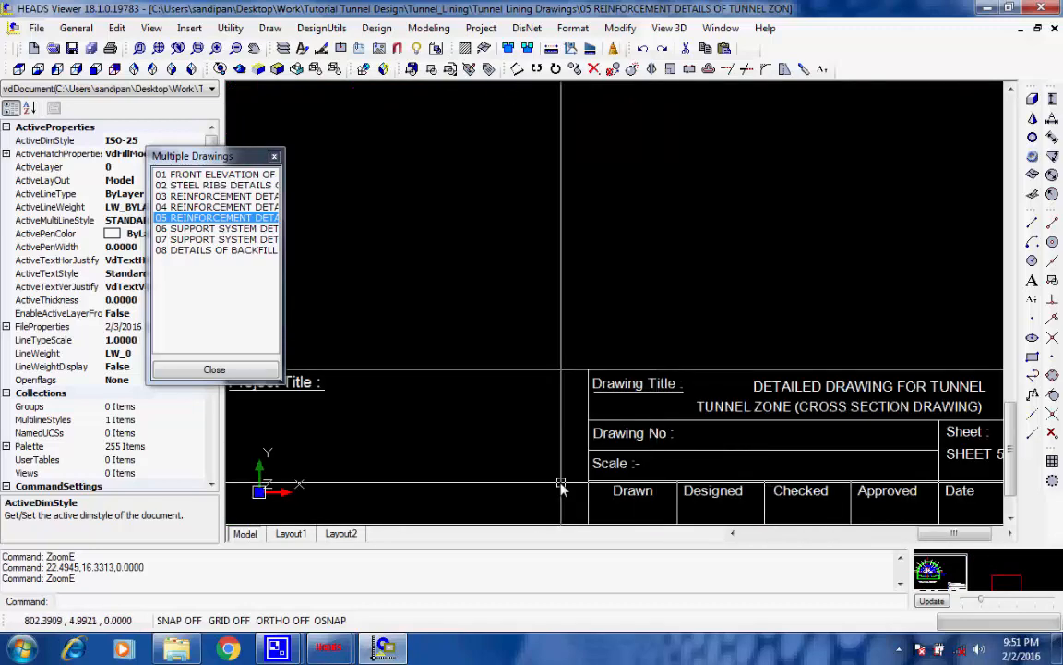
{"action": "scroll", "coordinate": [560, 487], "scroll_direction": "down", "scroll_amount": 3}
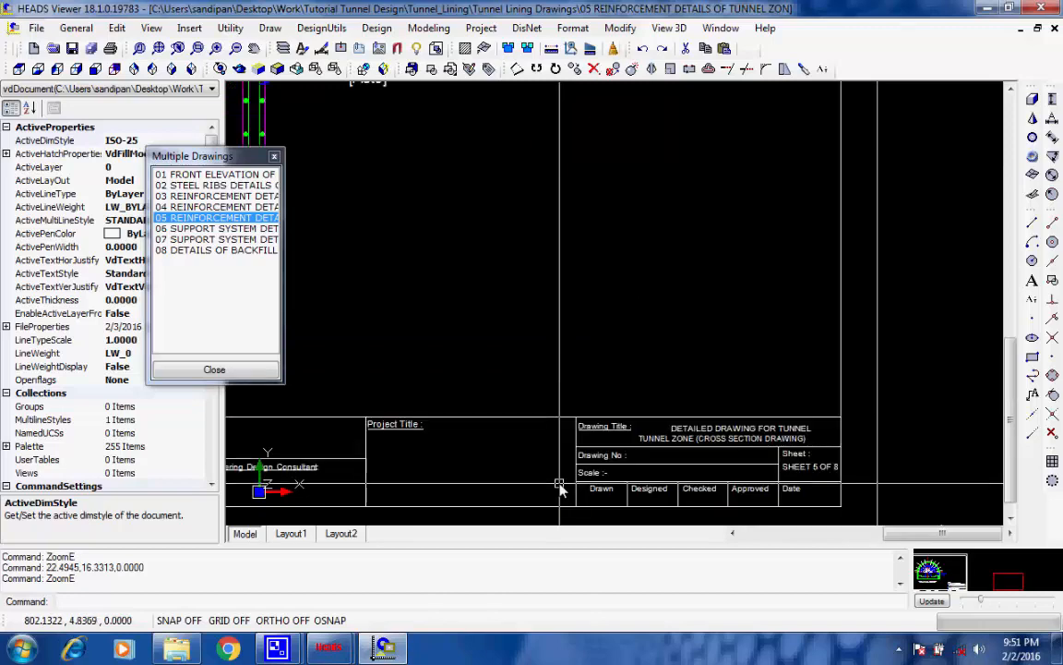
{"action": "scroll", "coordinate": [411, 426], "scroll_direction": "up", "scroll_amount": 2}
{"action": "middle_click_drag", "start_coordinate": [404, 377], "coordinate": [688, 378]}
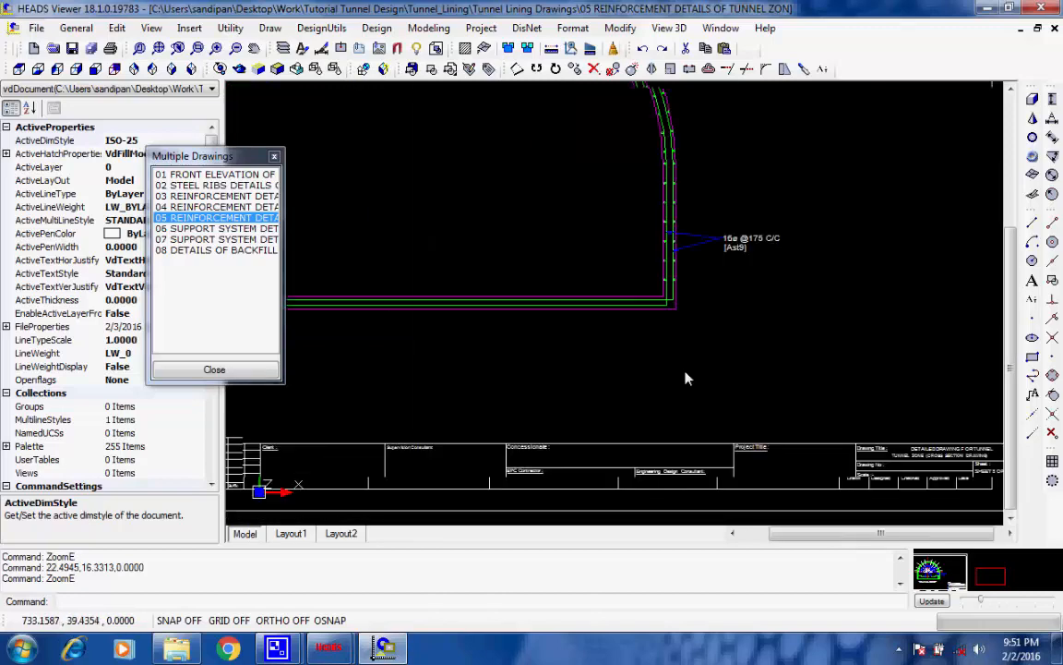
{"action": "left_click", "coordinate": [161, 49]}
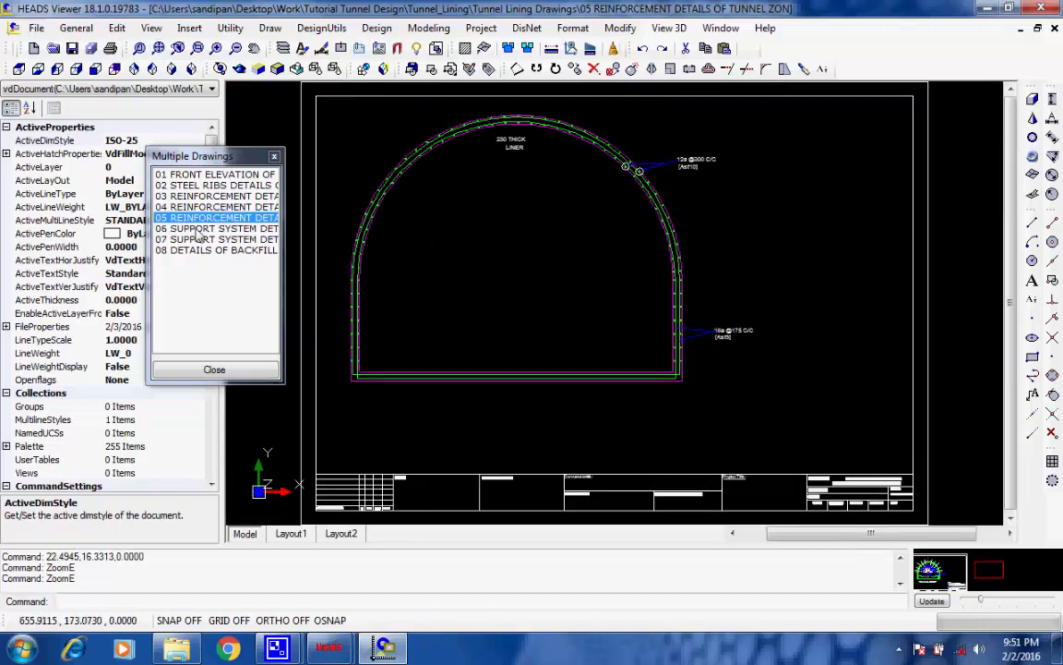
Examine the RMR 20 support system in drawing 06 SUPPORT SYSTEM DETAILS OF PORTAL ZONE and regenerate the display
{"action": "left_click", "coordinate": [215, 228]}
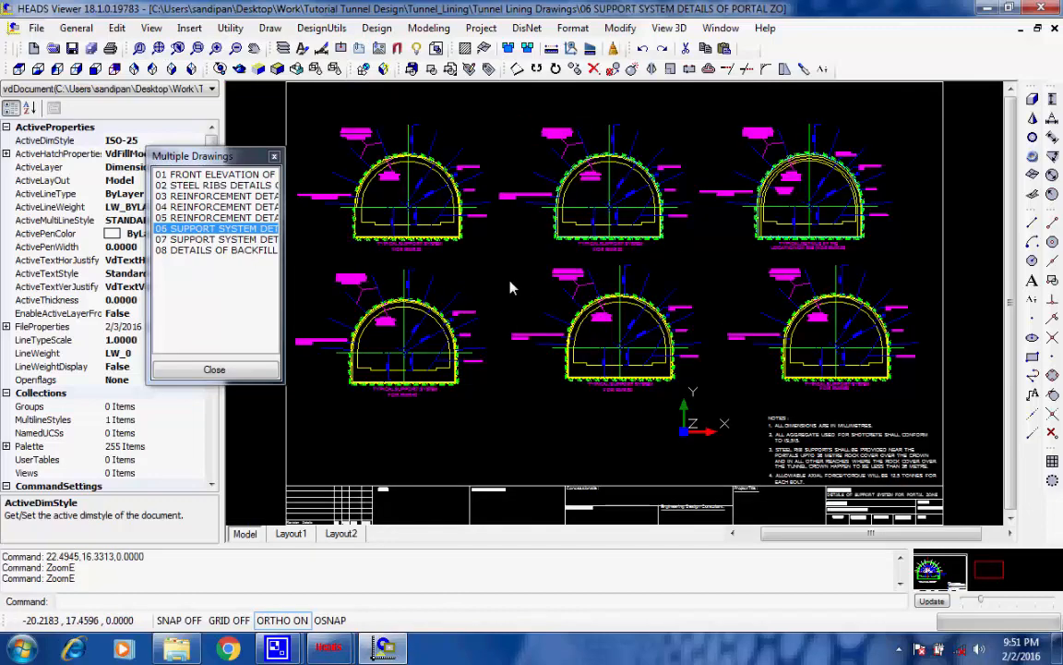
{"action": "scroll", "coordinate": [530, 229], "scroll_direction": "up", "scroll_amount": 2}
{"action": "scroll", "coordinate": [531, 230], "scroll_direction": "up", "scroll_amount": 2}
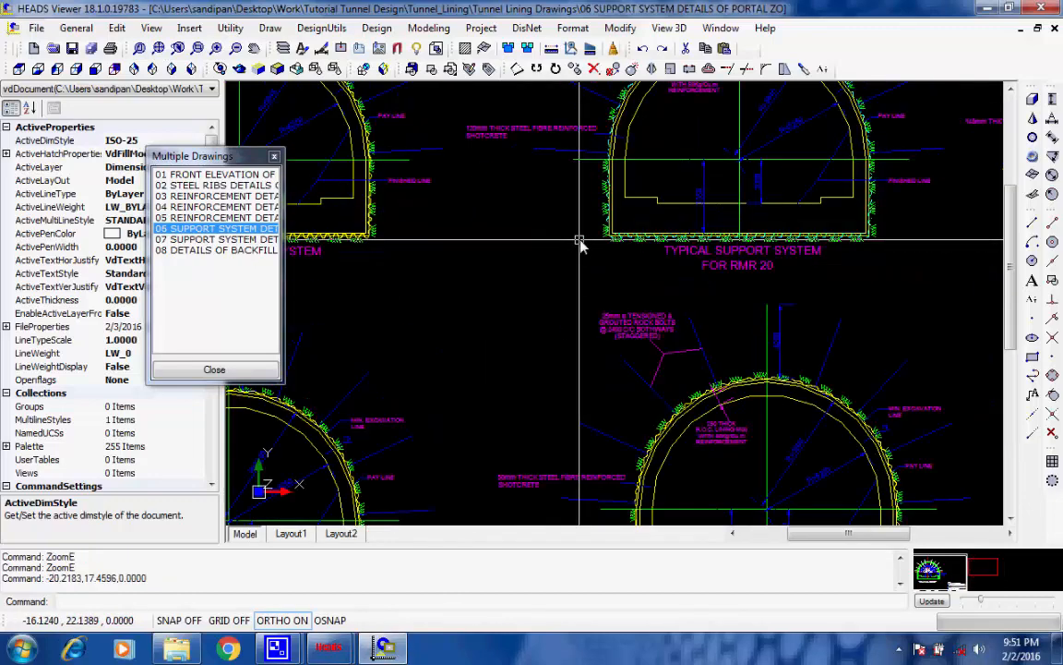
{"action": "scroll", "coordinate": [579, 243], "scroll_direction": "up", "scroll_amount": 2}
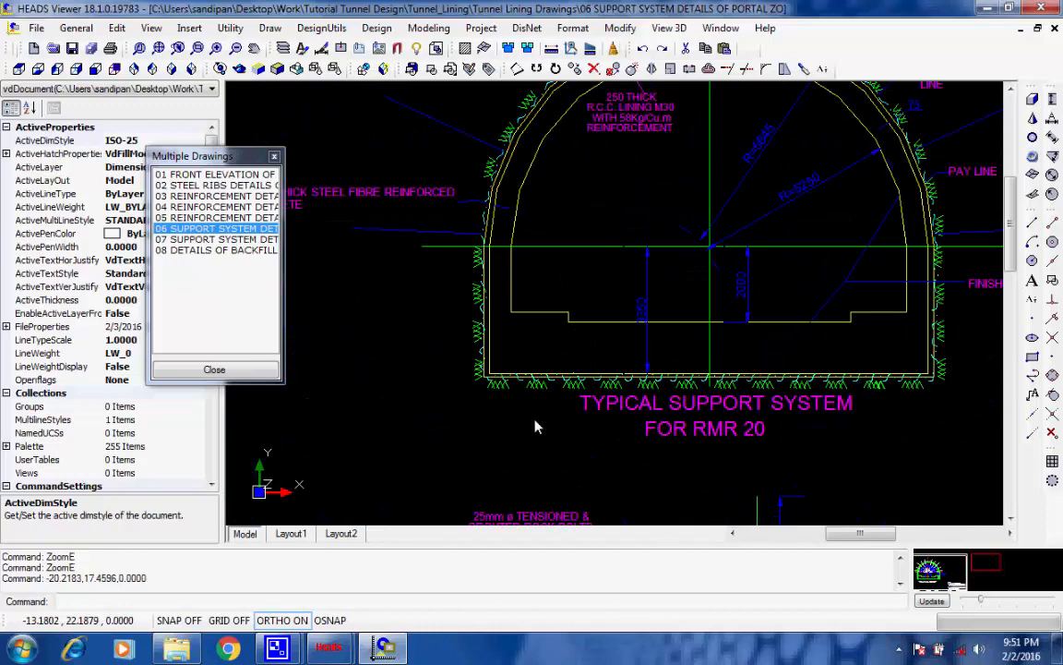
{"action": "middle_click_drag", "start_coordinate": [535, 421], "coordinate": [524, 450]}
{"action": "middle_click_drag", "start_coordinate": [577, 318], "coordinate": [558, 368]}
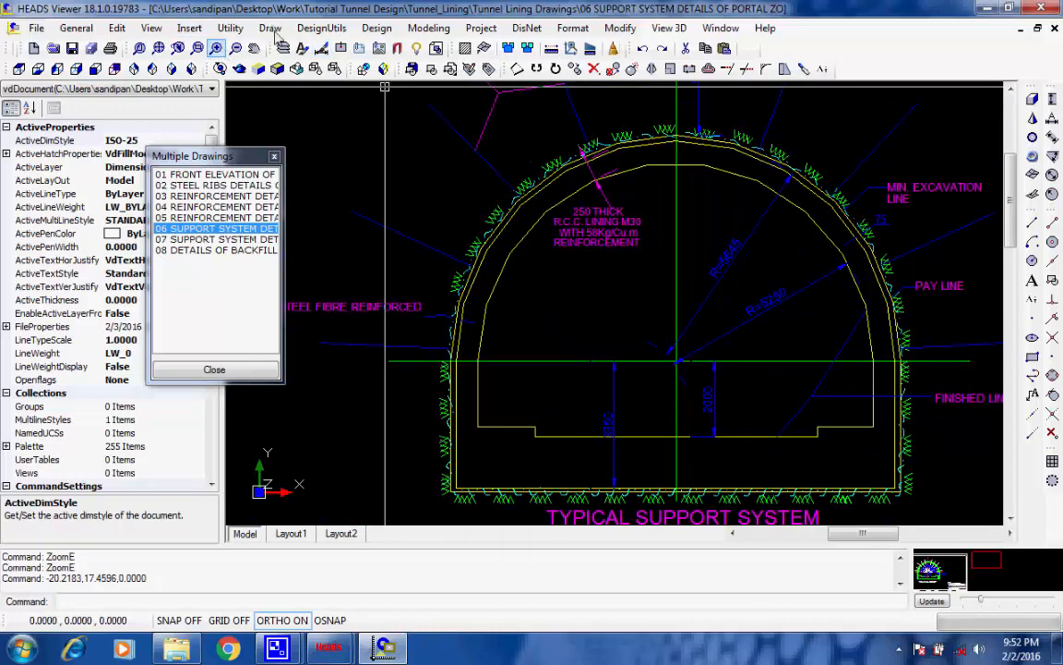
{"action": "left_click", "coordinate": [152, 27]}
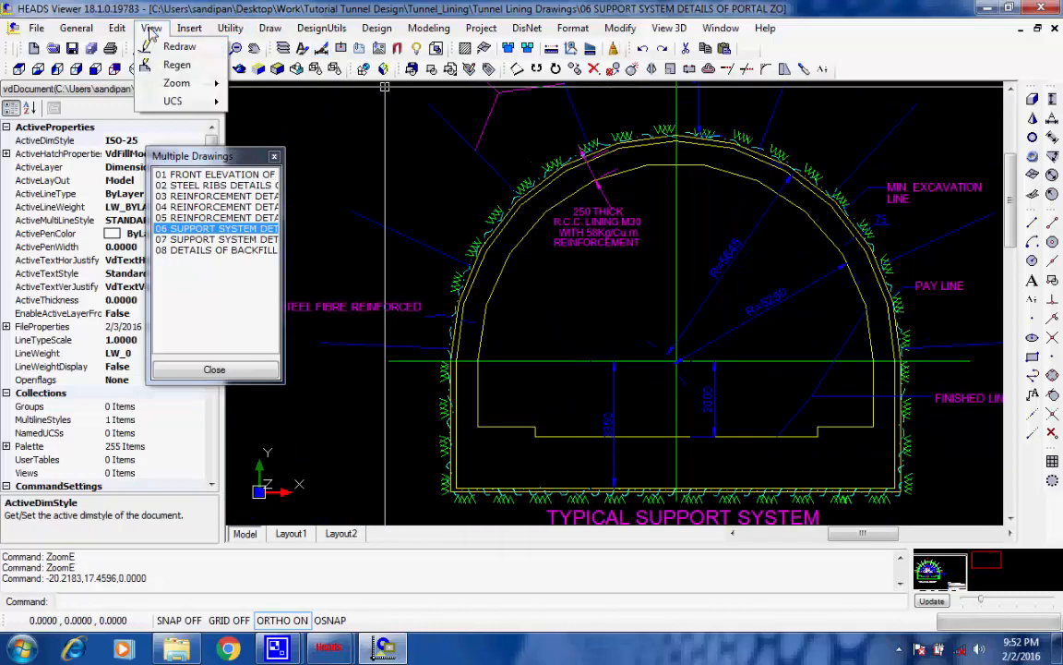
{"action": "left_click", "coordinate": [214, 69]}
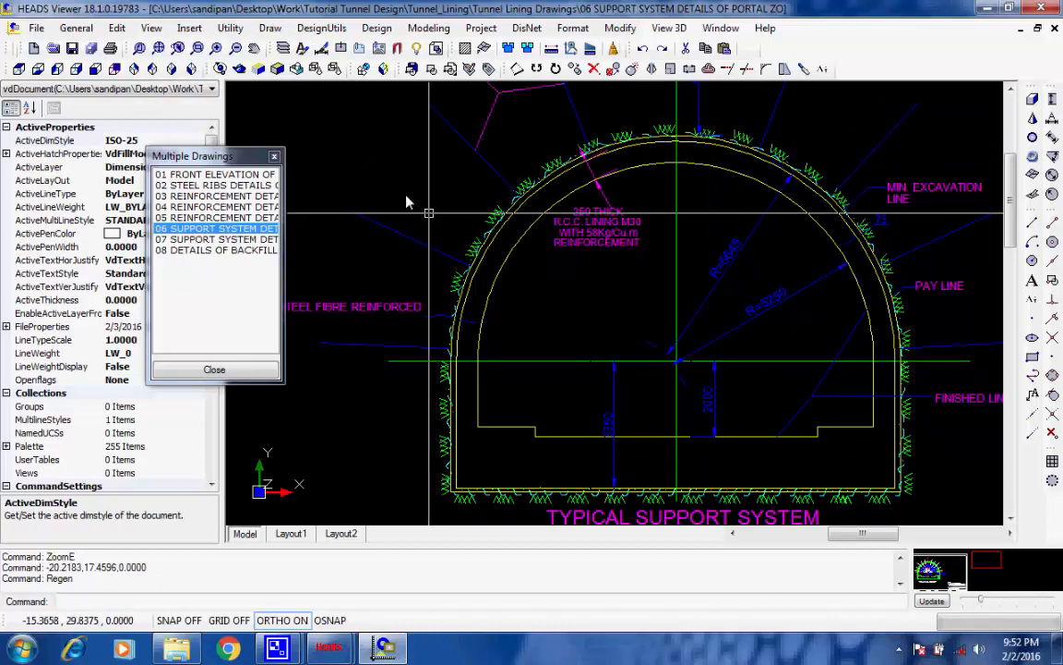
Open drawing 07 SUPPORT SYSTEM DETAILS OF TUNNEL ZONE, inspect the shotcrete label of the RMR 30 section and regenerate the display
{"action": "left_click", "coordinate": [203, 240]}
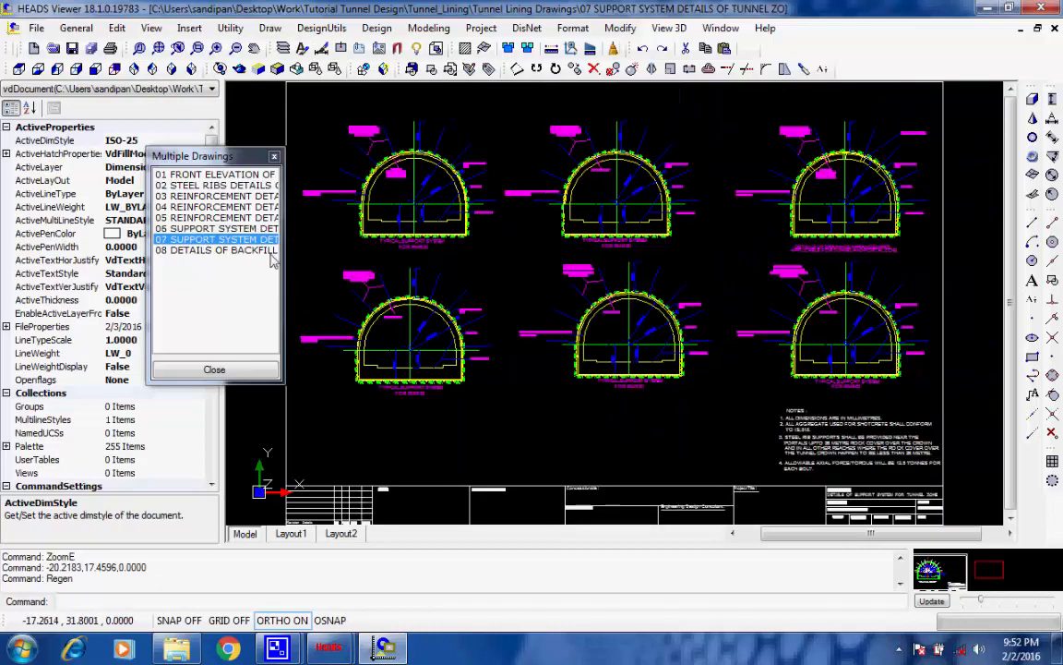
{"action": "left_click", "coordinate": [523, 150]}
{"action": "scroll", "coordinate": [522, 151], "scroll_direction": "up", "scroll_amount": 3}
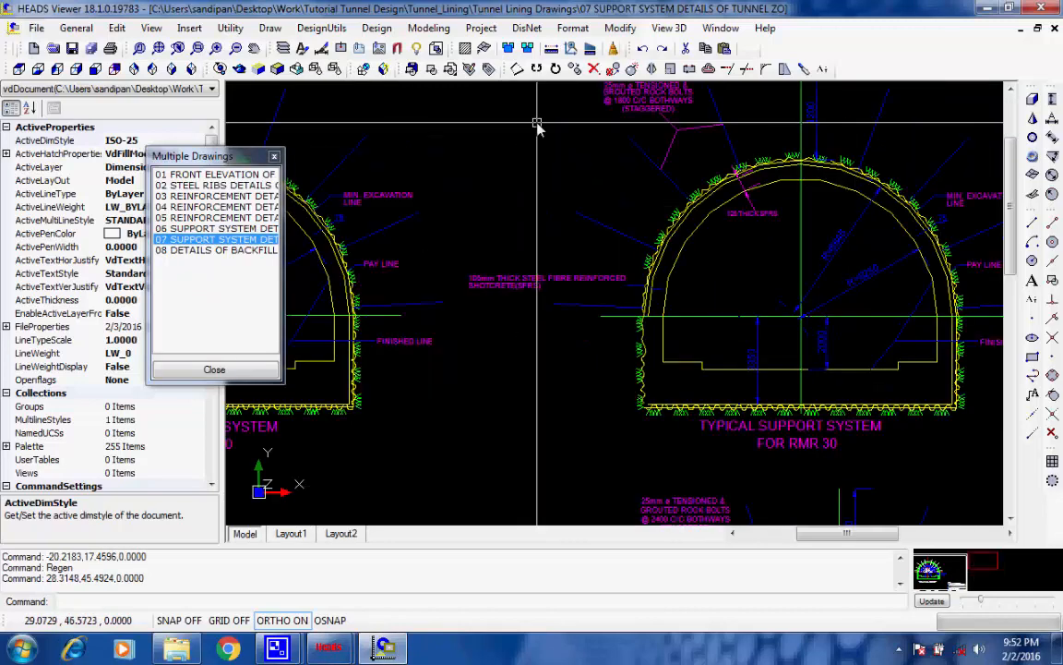
{"action": "scroll", "coordinate": [537, 126], "scroll_direction": "up", "scroll_amount": 1}
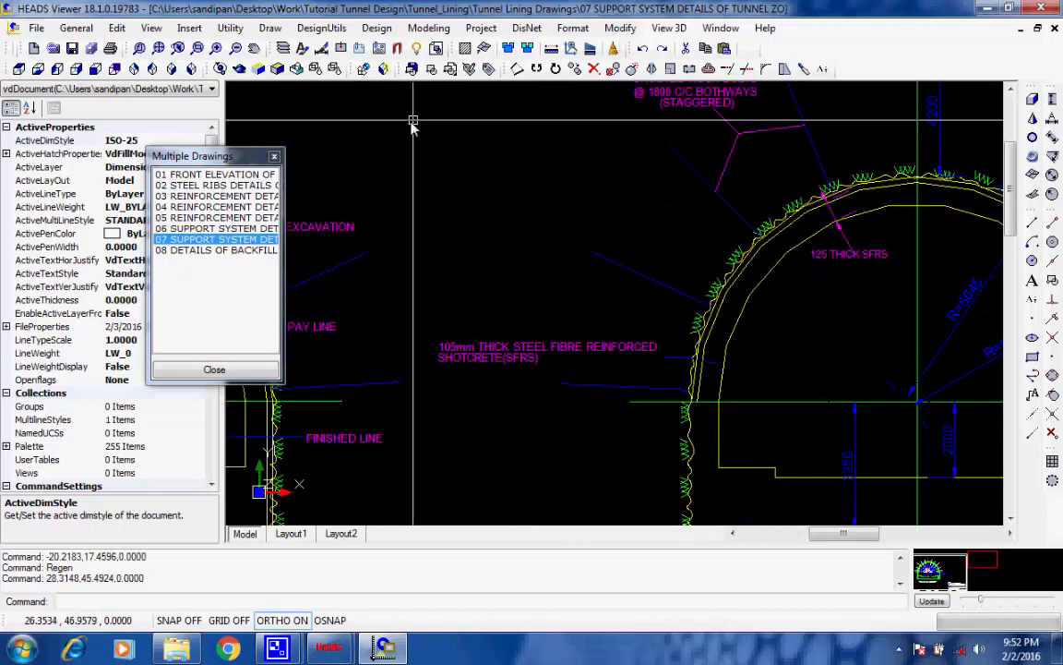
{"action": "left_click", "coordinate": [151, 29]}
{"action": "left_click", "coordinate": [182, 63]}
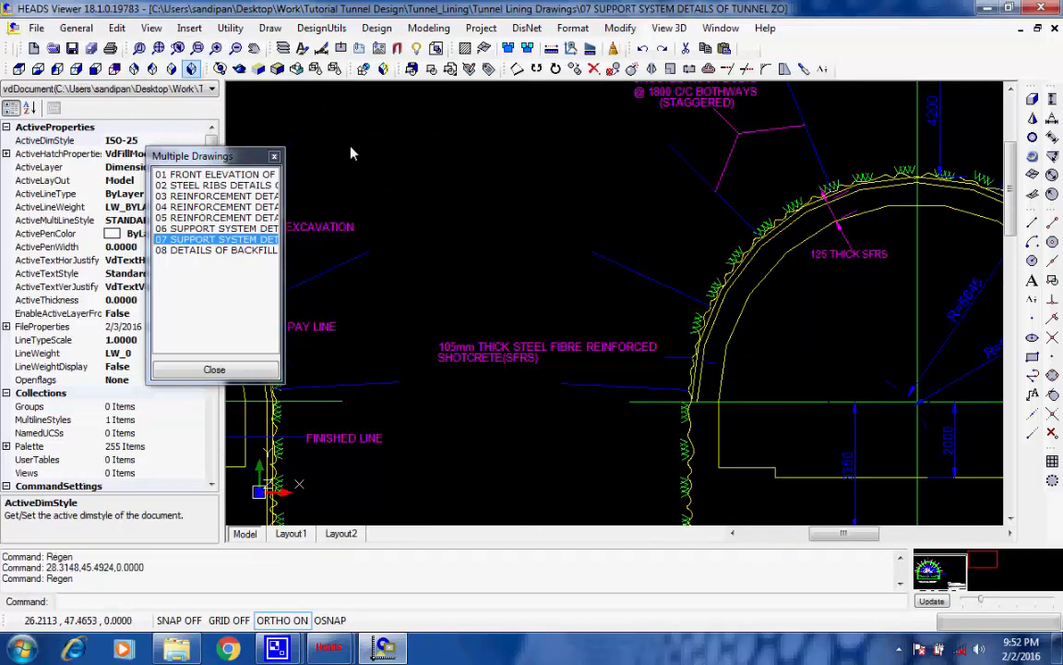
Examine the RMR 30 support system's arch profile and its tensioned and grouted rock bolt note
{"action": "scroll", "coordinate": [337, 195], "scroll_direction": "down", "scroll_amount": 3}
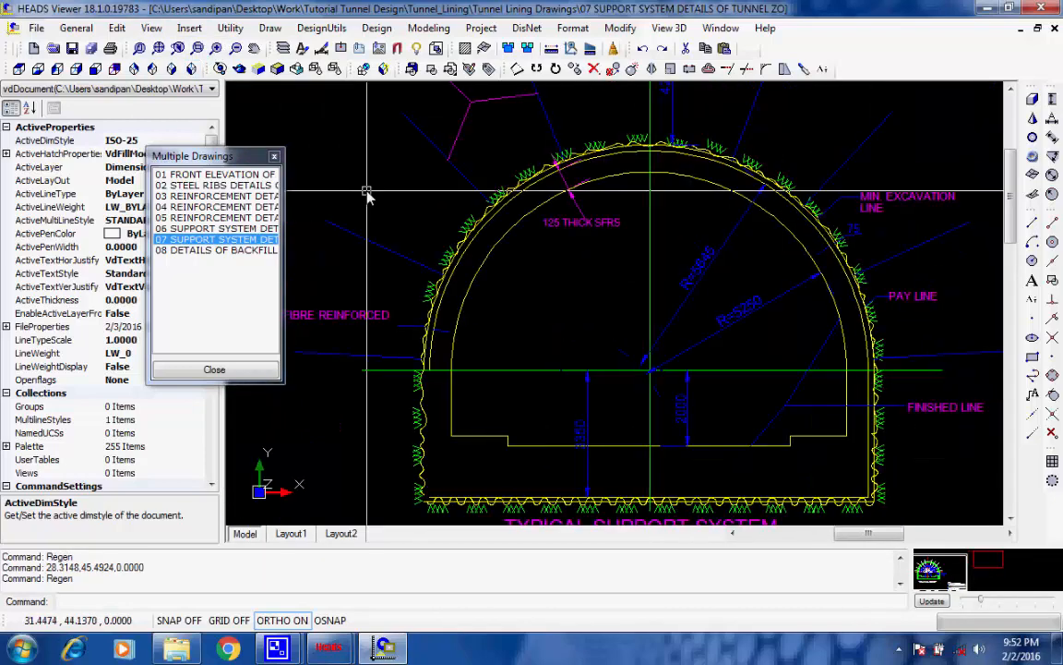
{"action": "scroll", "coordinate": [367, 192], "scroll_direction": "down", "scroll_amount": 1}
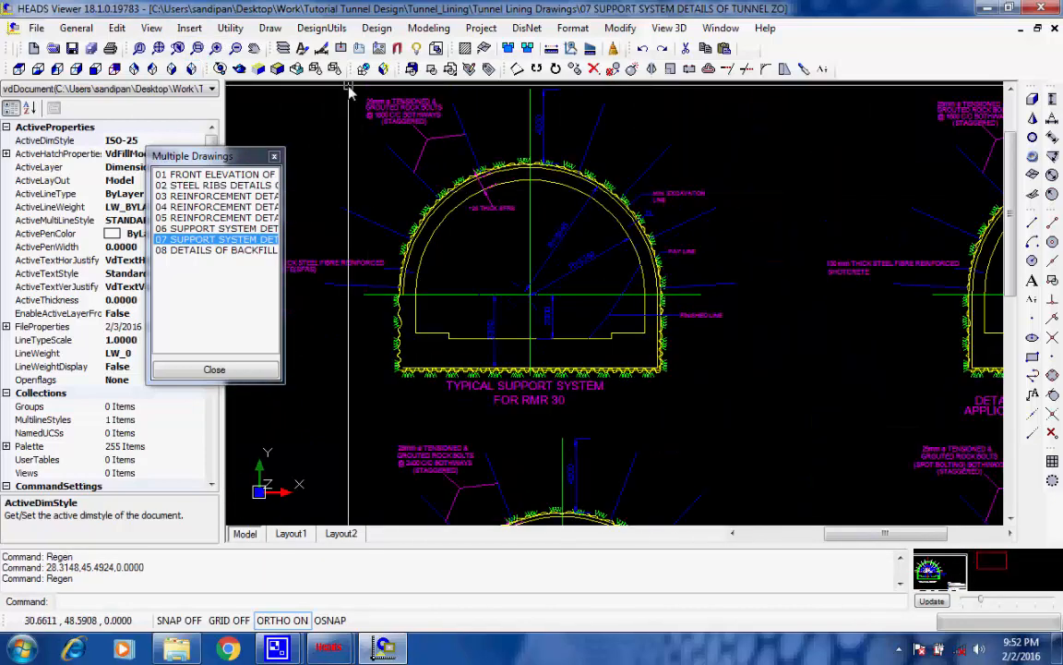
{"action": "scroll", "coordinate": [352, 91], "scroll_direction": "up", "scroll_amount": 1}
{"action": "scroll", "coordinate": [365, 92], "scroll_direction": "up", "scroll_amount": 2}
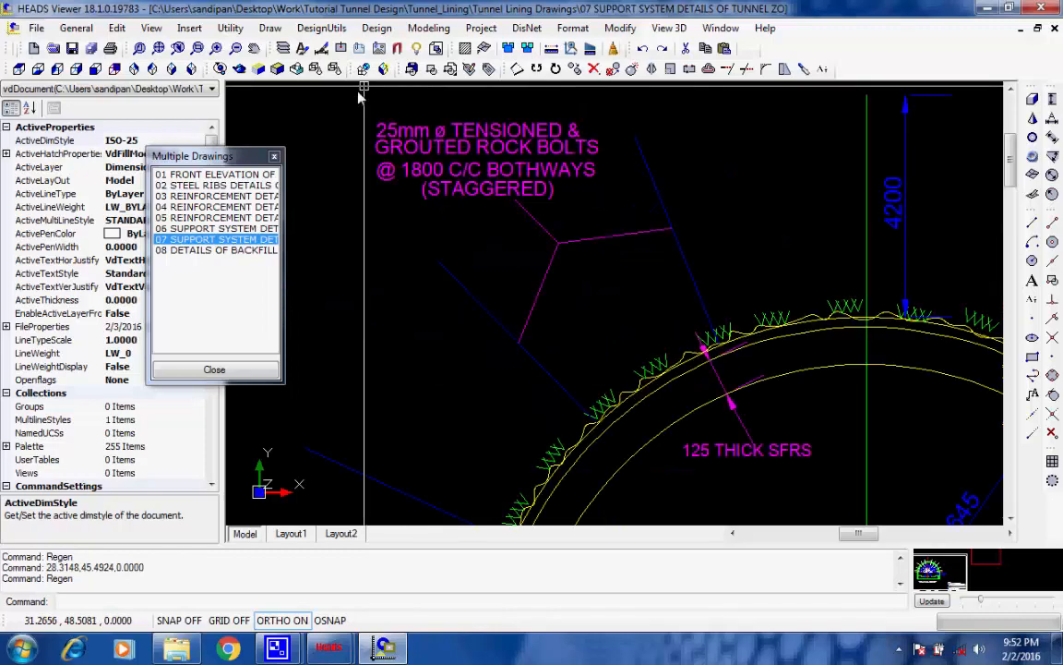
{"action": "scroll", "coordinate": [360, 95], "scroll_direction": "up", "scroll_amount": 1}
{"action": "scroll", "coordinate": [360, 95], "scroll_direction": "down", "scroll_amount": 3}
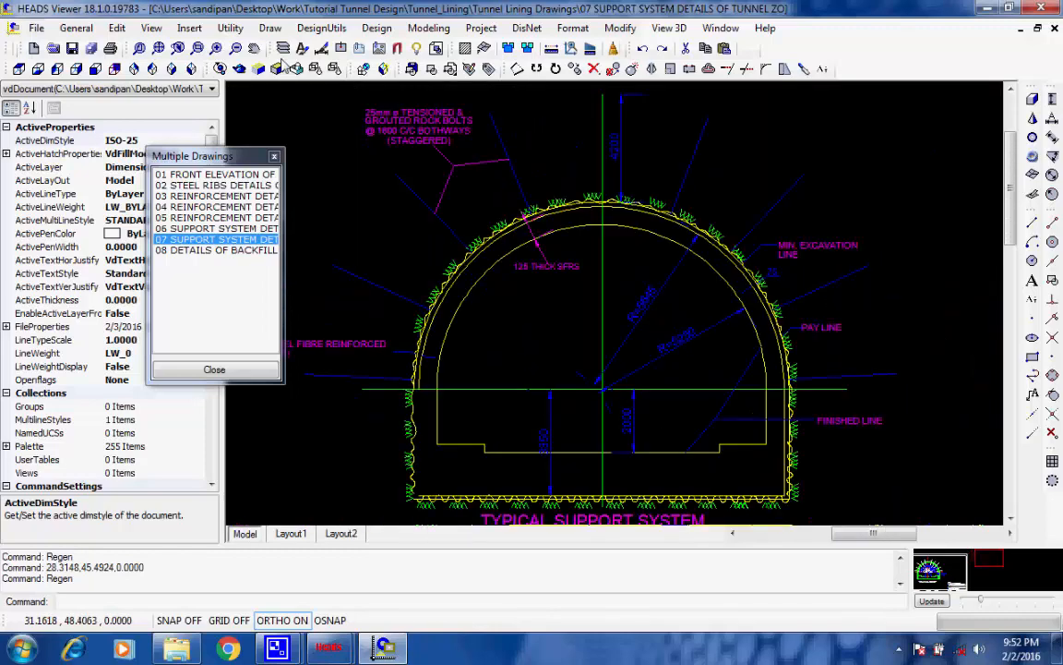
Open drawing 08 DETAILS OF BACKFILL GROUTING and inspect the tunnel section showing the location of grout holes
{"action": "left_click", "coordinate": [203, 250]}
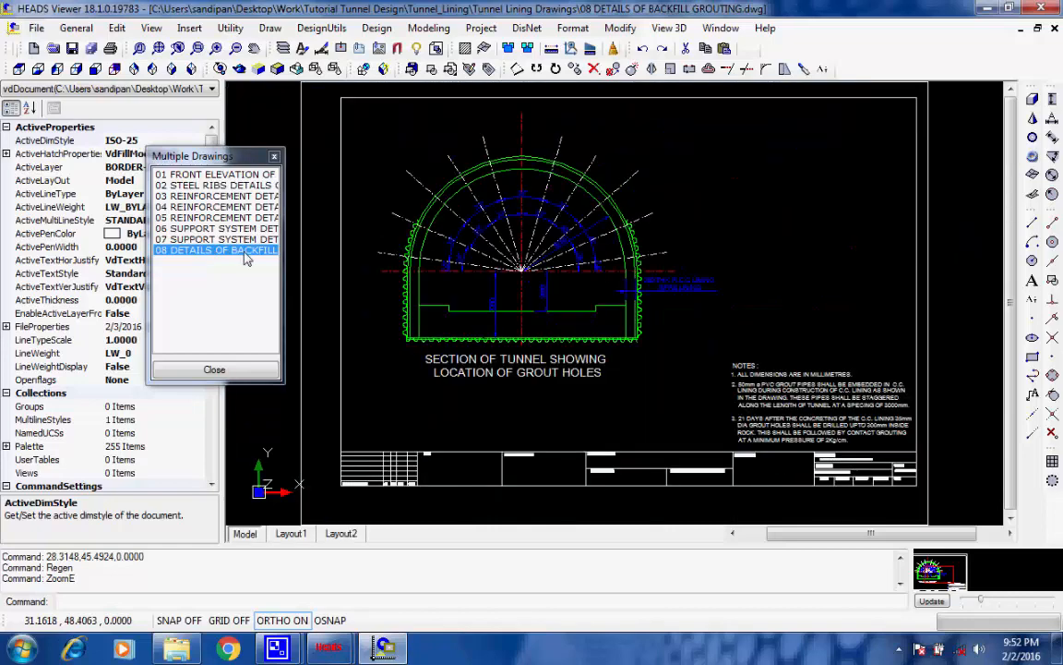
{"action": "left_click", "coordinate": [471, 159]}
{"action": "scroll", "coordinate": [470, 159], "scroll_direction": "up", "scroll_amount": 3}
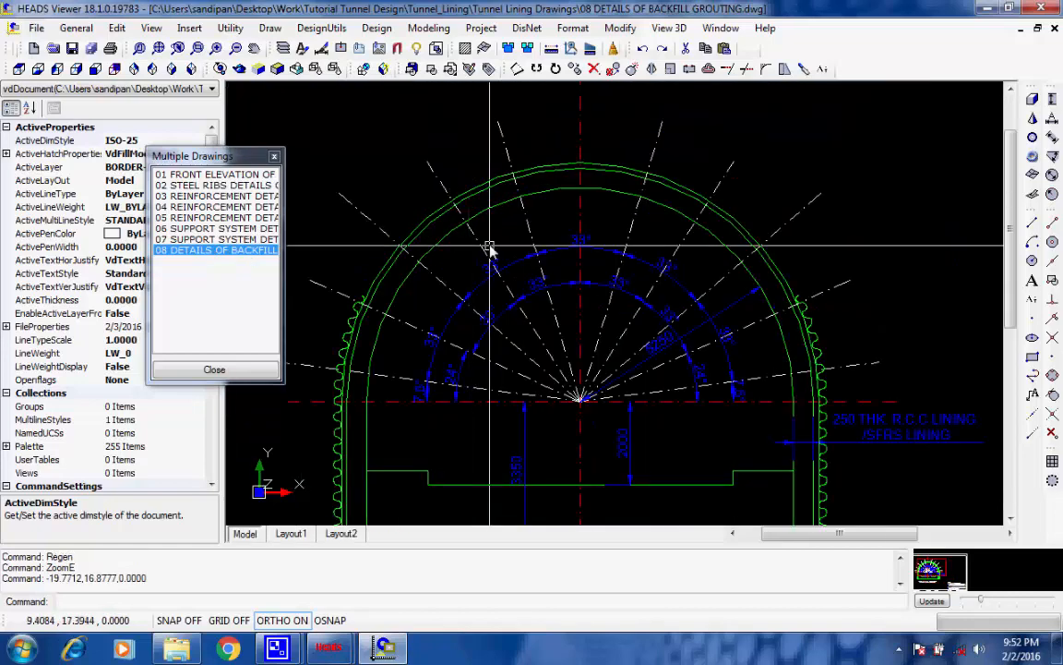
{"action": "scroll", "coordinate": [489, 249], "scroll_direction": "up", "scroll_amount": 1}
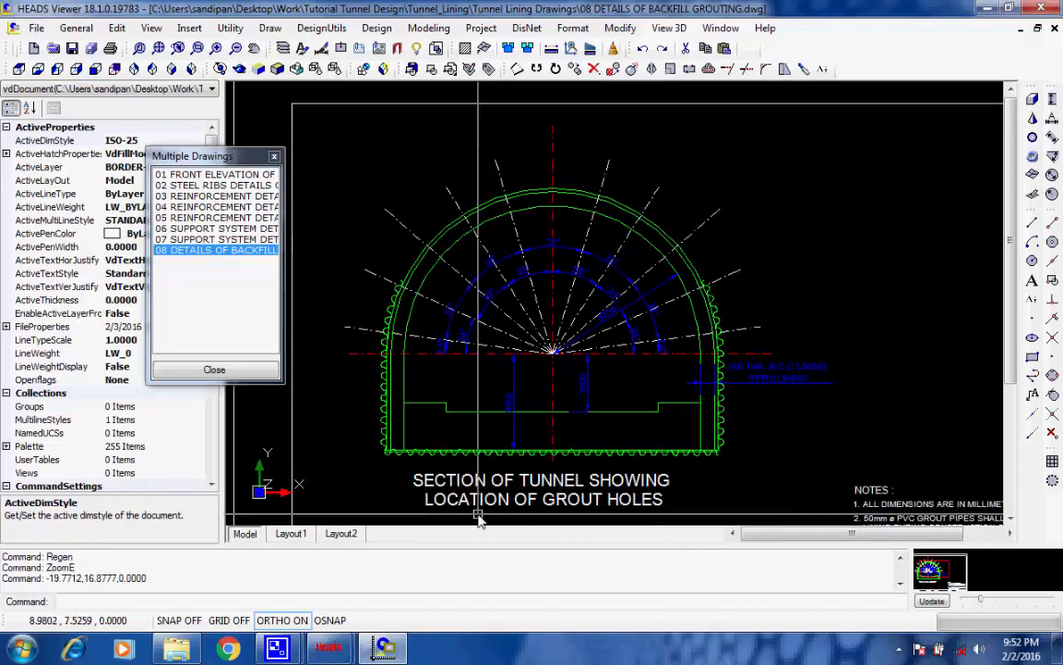
{"action": "scroll", "coordinate": [479, 520], "scroll_direction": "up", "scroll_amount": 1}
{"action": "scroll", "coordinate": [479, 519], "scroll_direction": "up", "scroll_amount": 3}
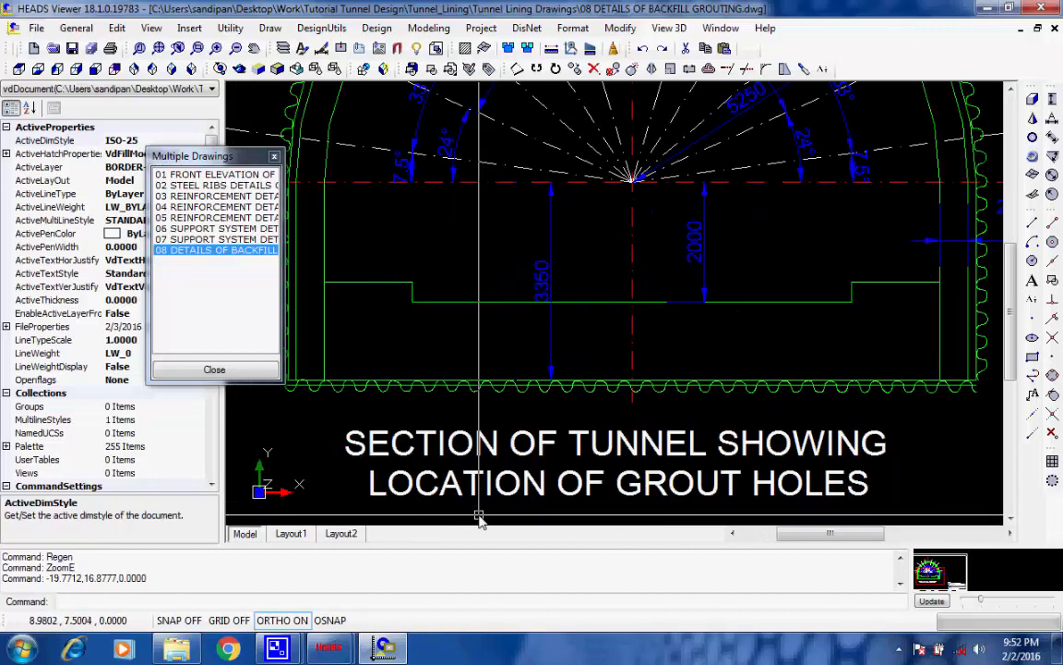
{"action": "scroll", "coordinate": [393, 462], "scroll_direction": "down", "scroll_amount": 2}
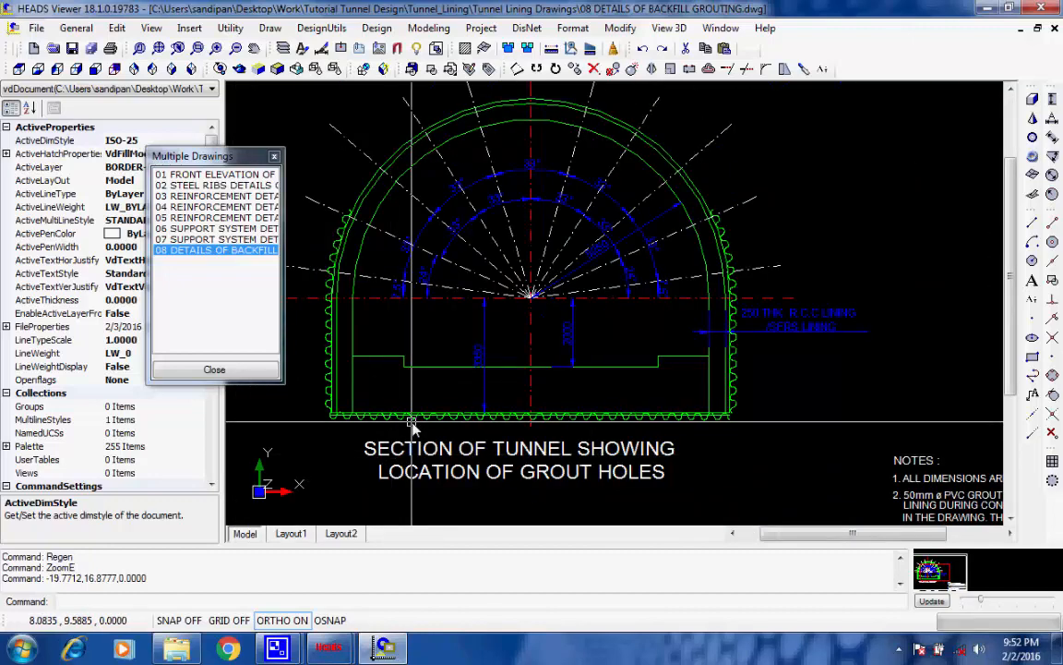
{"action": "scroll", "coordinate": [415, 423], "scroll_direction": "down", "scroll_amount": 2}
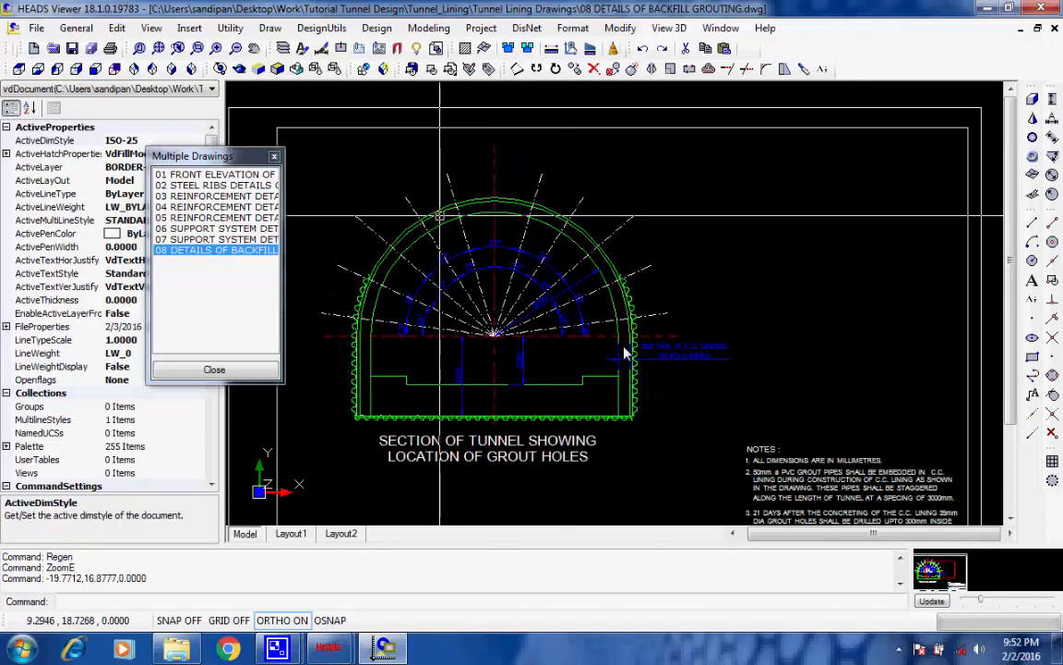
Read the grouting notes and the title block of the backfill grouting drawing
{"action": "middle_click_drag", "start_coordinate": [778, 465], "coordinate": [723, 372]}
{"action": "scroll", "coordinate": [725, 388], "scroll_direction": "up", "scroll_amount": 2}
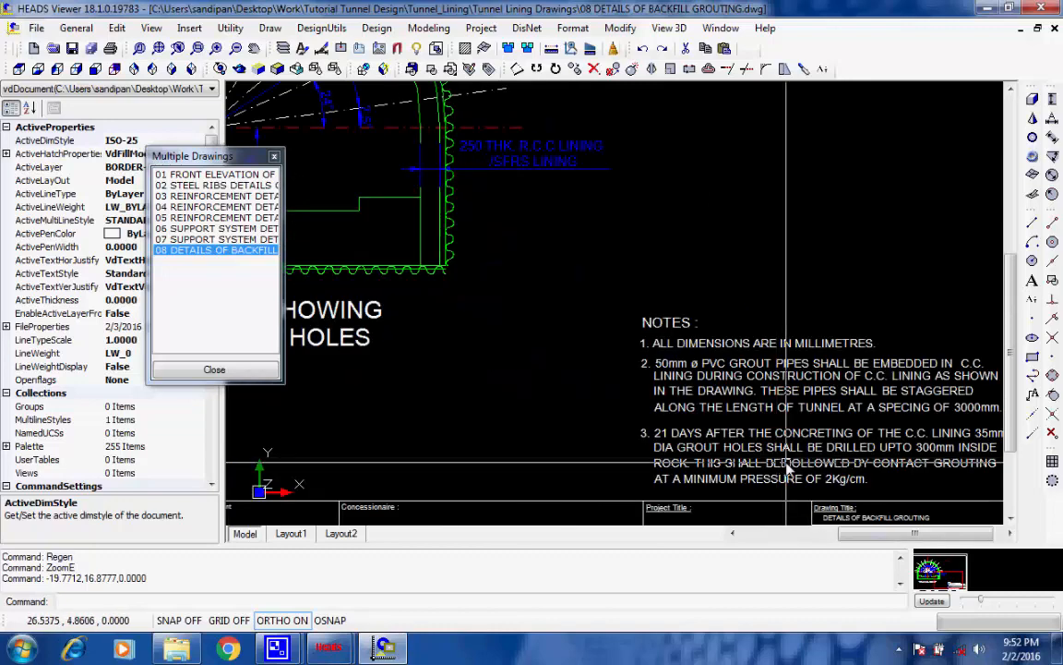
{"action": "mouse_move", "coordinate": [787, 468]}
{"action": "middle_mouse_down"}
{"action": "mouse_move", "coordinate": [652, 366]}
{"action": "mouse_move", "coordinate": [724, 414]}
{"action": "middle_mouse_up"}
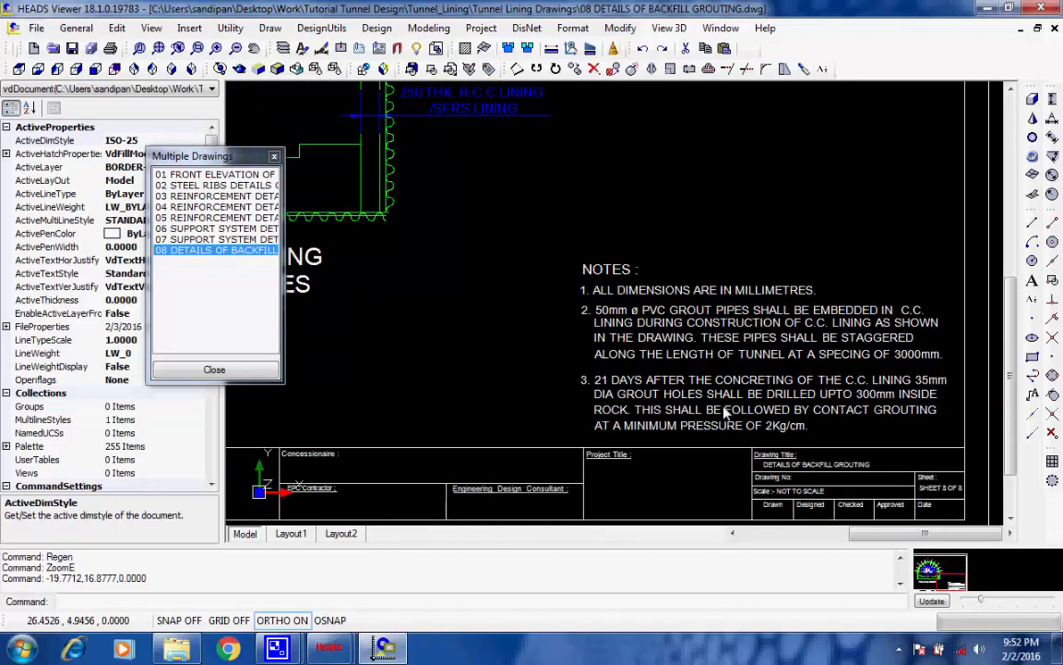
{"action": "scroll", "coordinate": [763, 449], "scroll_direction": "up", "scroll_amount": 2}
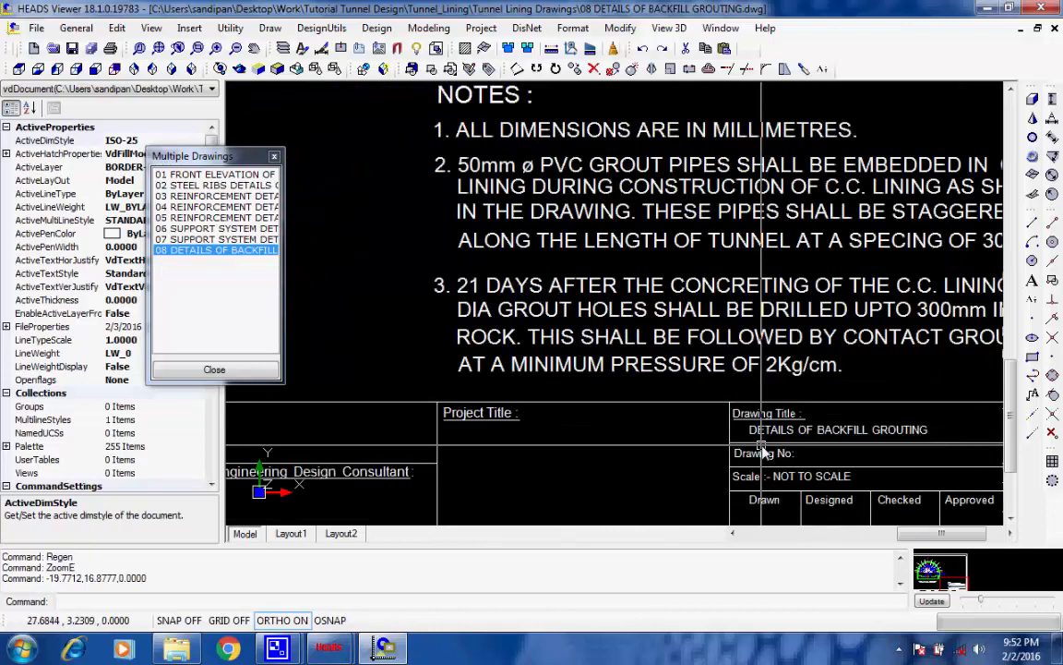
{"action": "scroll", "coordinate": [834, 476], "scroll_direction": "up", "scroll_amount": 1}
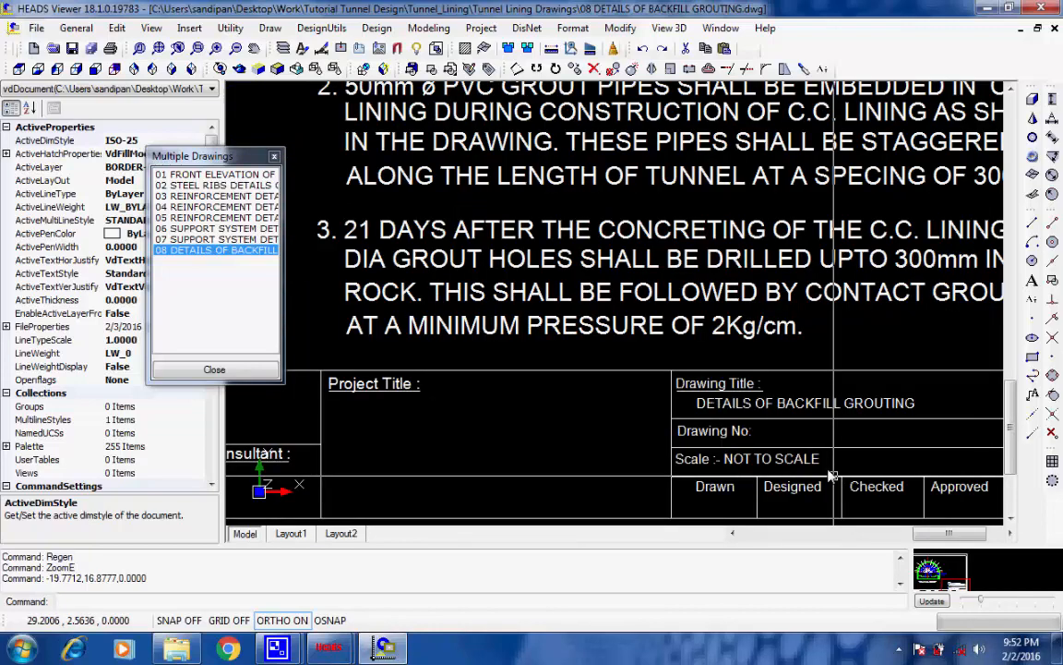
{"action": "scroll", "coordinate": [794, 443], "scroll_direction": "down", "scroll_amount": 5}
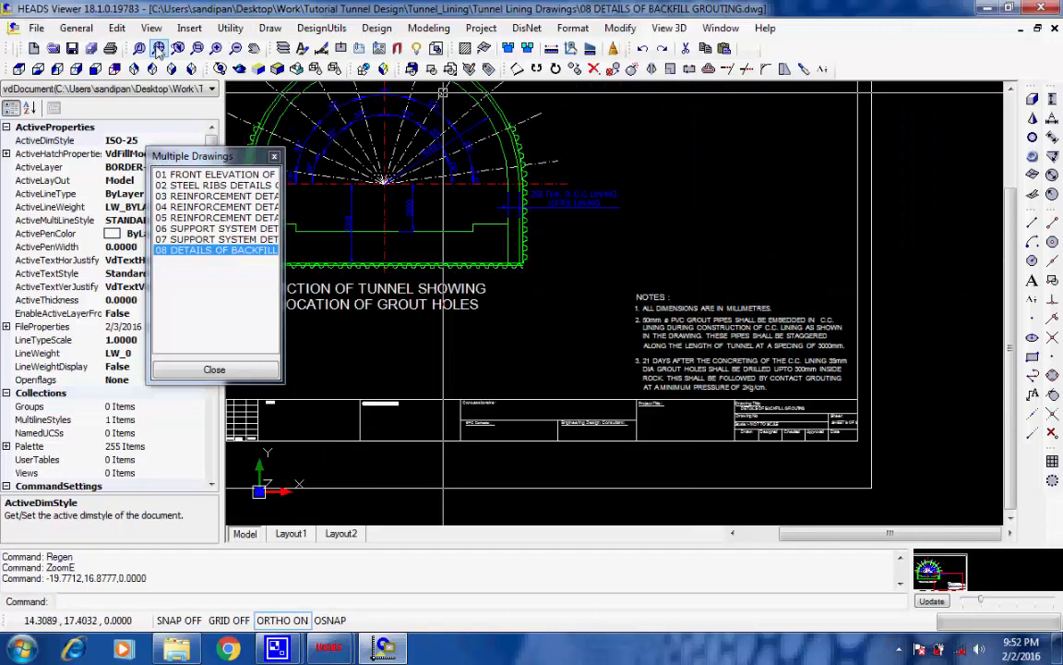
Regenerate the display, inspect the angular dimensions between the grout holes and return to the full sheet
{"action": "scroll", "coordinate": [399, 179], "scroll_direction": "up", "scroll_amount": 2}
{"action": "mouse_move", "coordinate": [399, 178]}
{"action": "middle_mouse_down"}
{"action": "mouse_move", "coordinate": [727, 313]}
{"action": "mouse_move", "coordinate": [644, 316]}
{"action": "middle_mouse_up"}
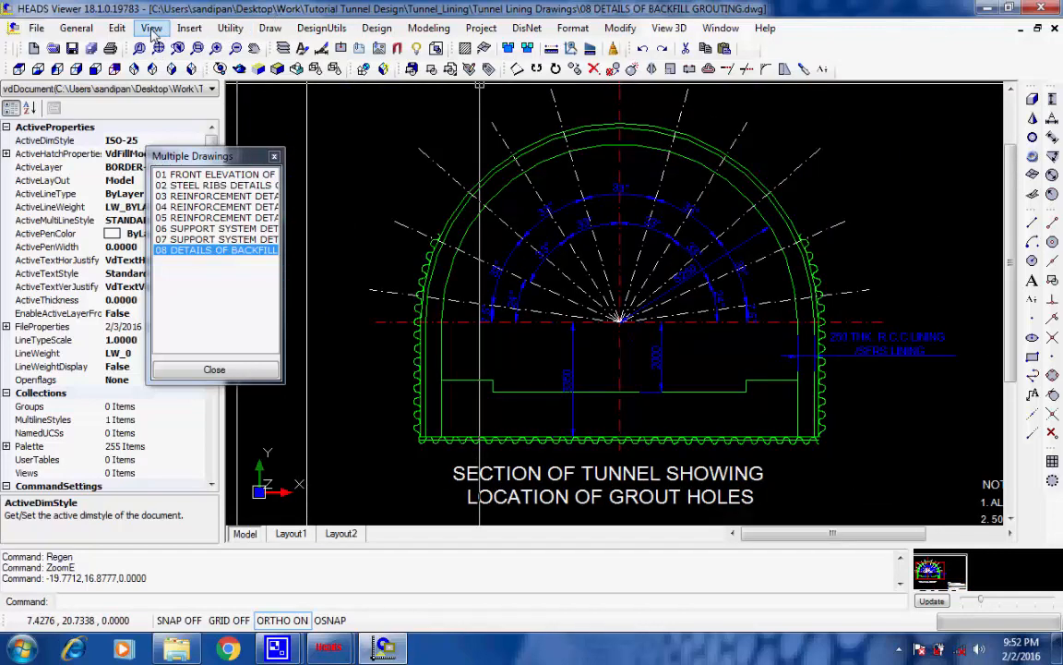
{"action": "left_click", "coordinate": [152, 27]}
{"action": "left_click", "coordinate": [171, 63]}
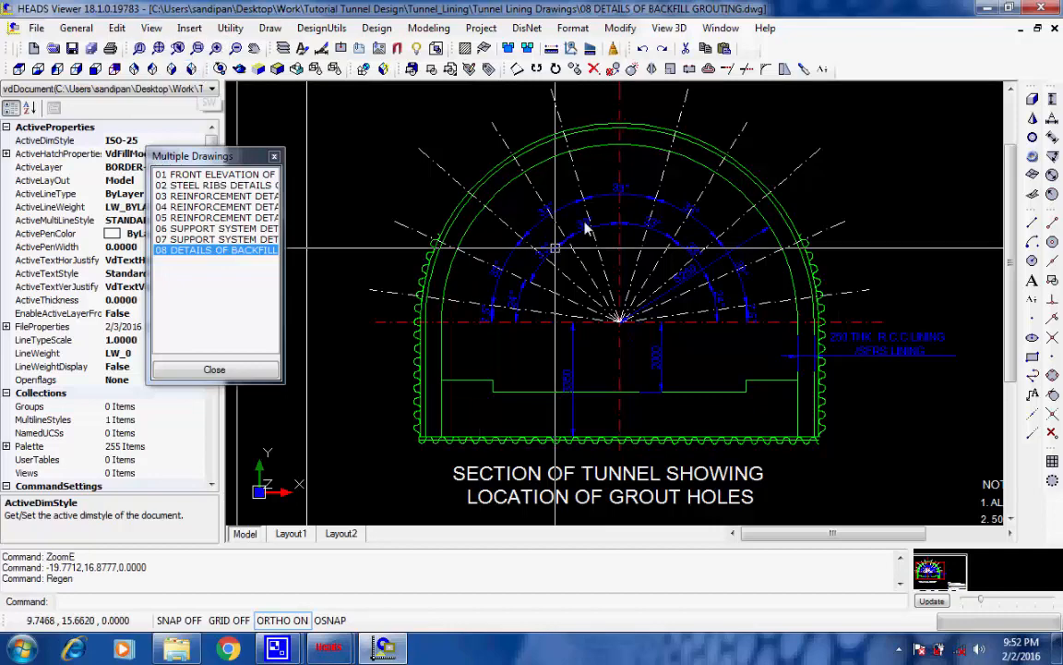
{"action": "scroll", "coordinate": [610, 182], "scroll_direction": "up", "scroll_amount": 2}
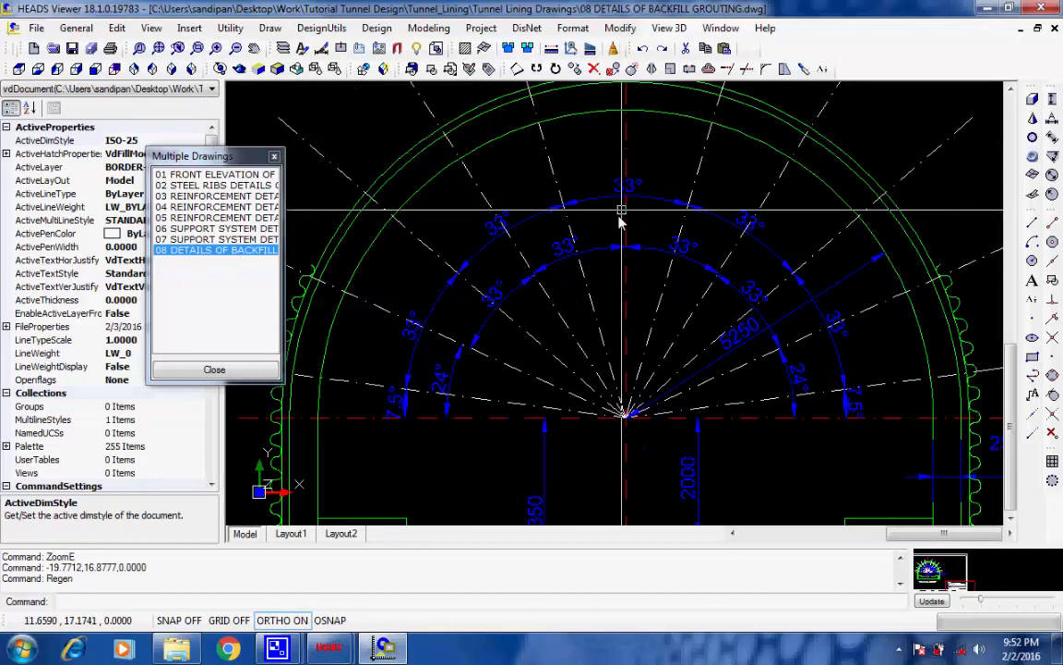
{"action": "scroll", "coordinate": [623, 217], "scroll_direction": "down", "scroll_amount": 3}
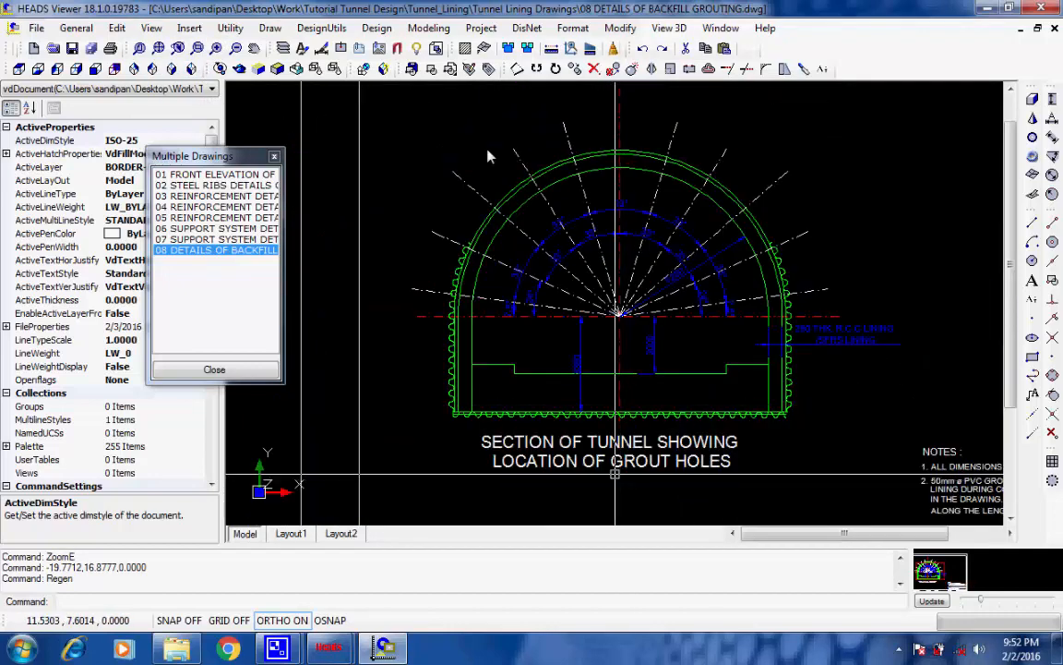
{"action": "left_click", "coordinate": [160, 48]}
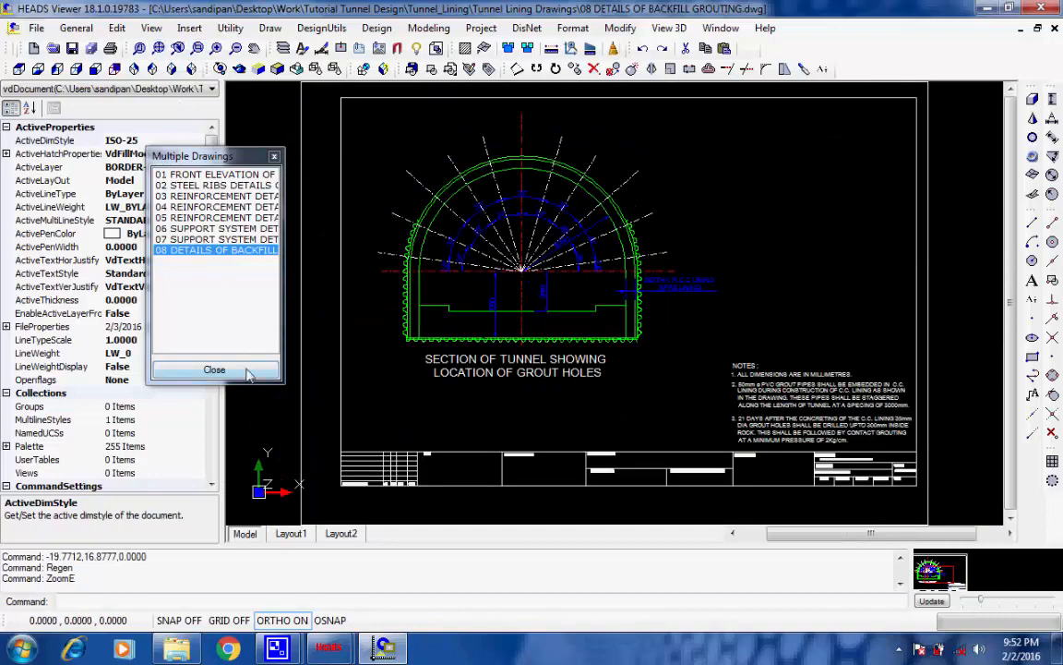
Check which file formats the backfill grouting drawing can be saved in under Save As, and leave without saving
{"action": "left_click", "coordinate": [35, 27]}
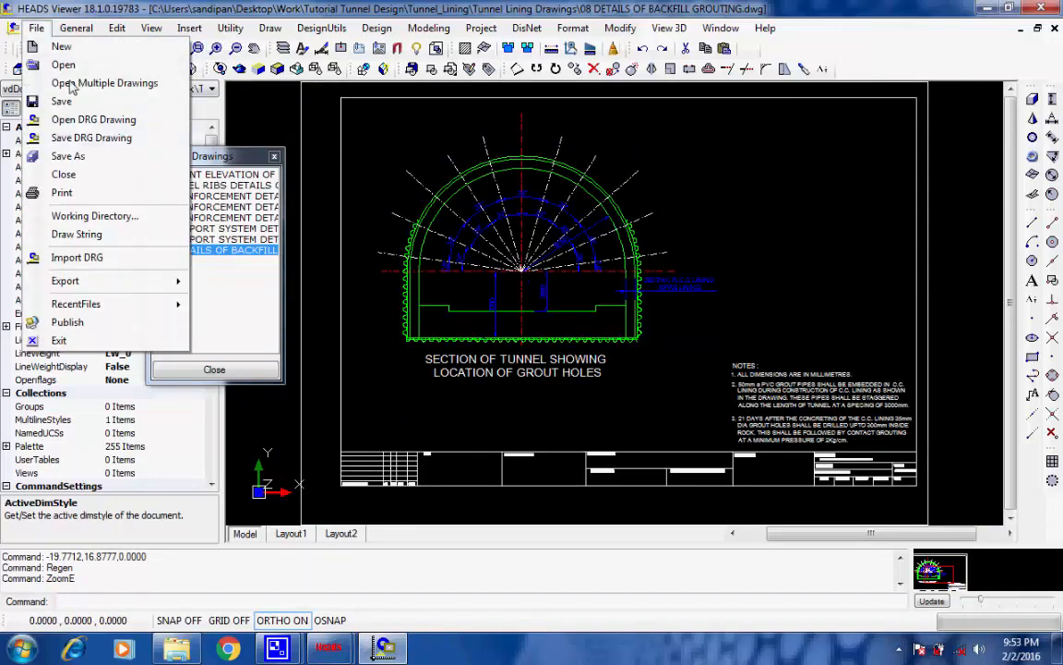
{"action": "left_click", "coordinate": [118, 159]}
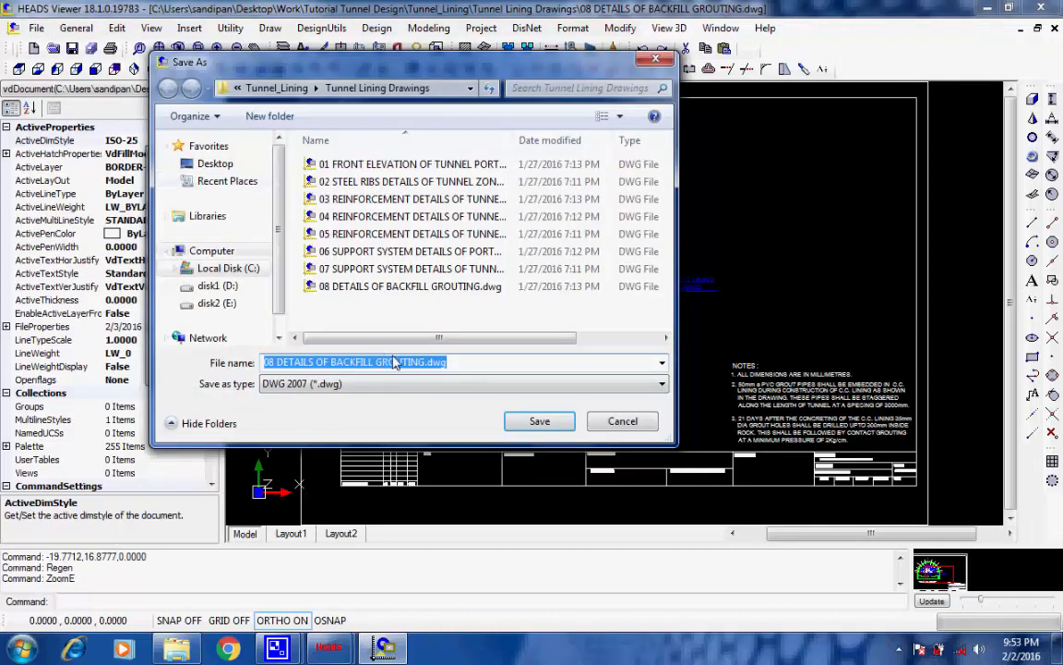
{"action": "left_click", "coordinate": [662, 384]}
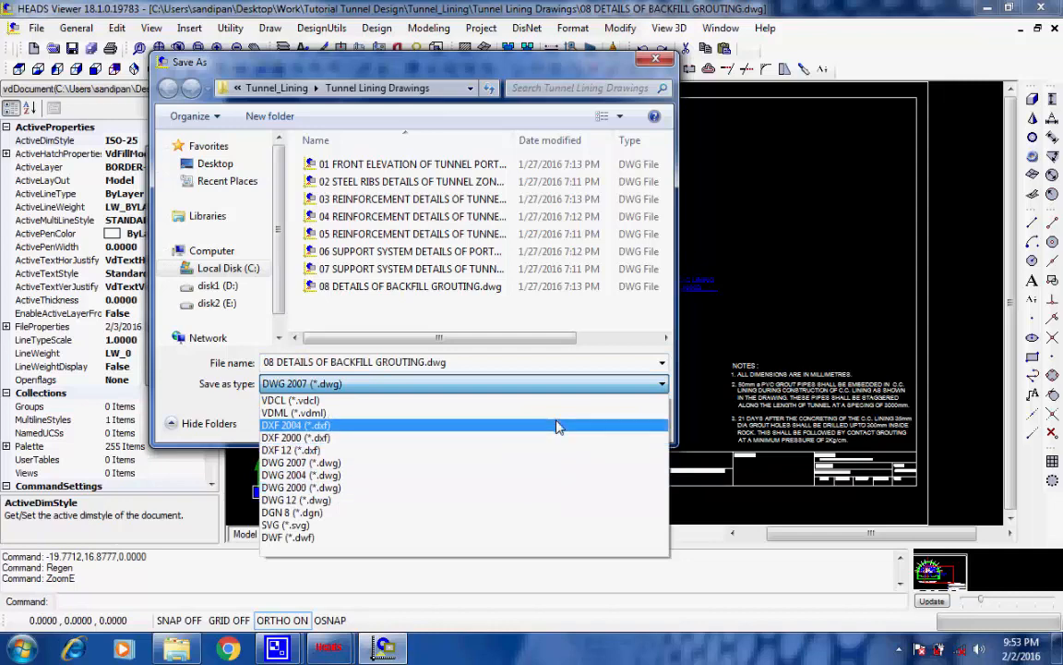
{"action": "left_click", "coordinate": [626, 382]}
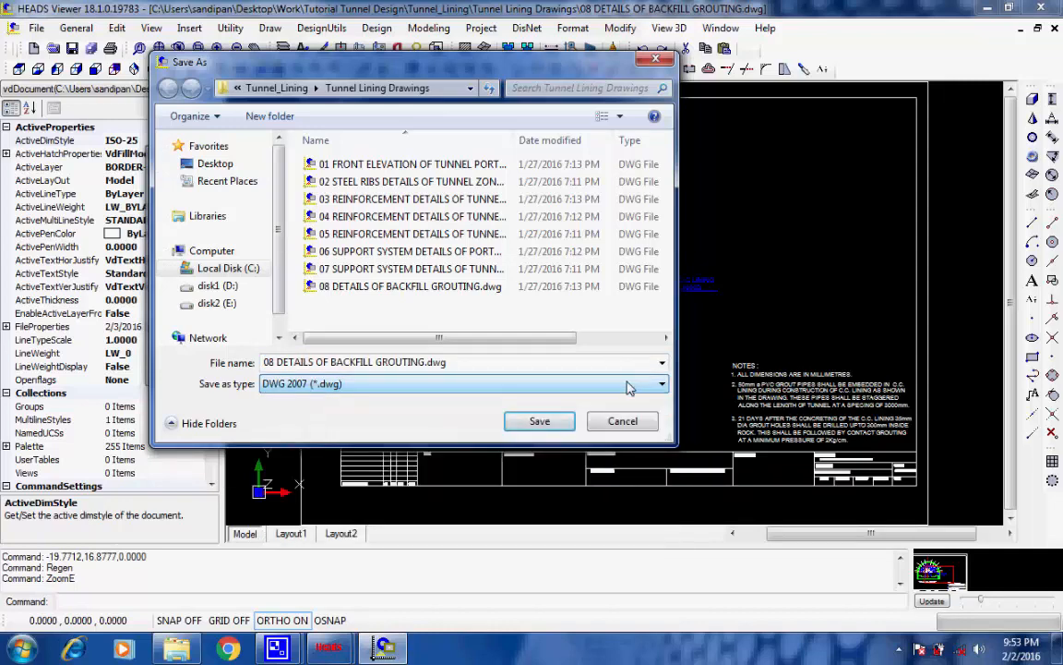
{"action": "left_click", "coordinate": [541, 424]}
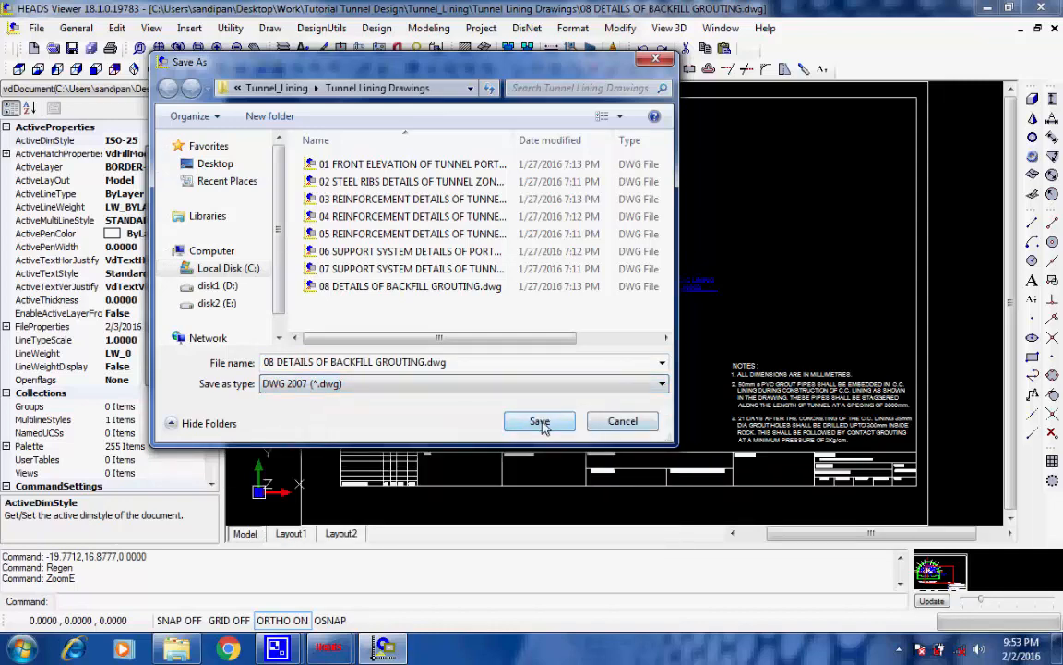
{"action": "left_click", "coordinate": [620, 422]}
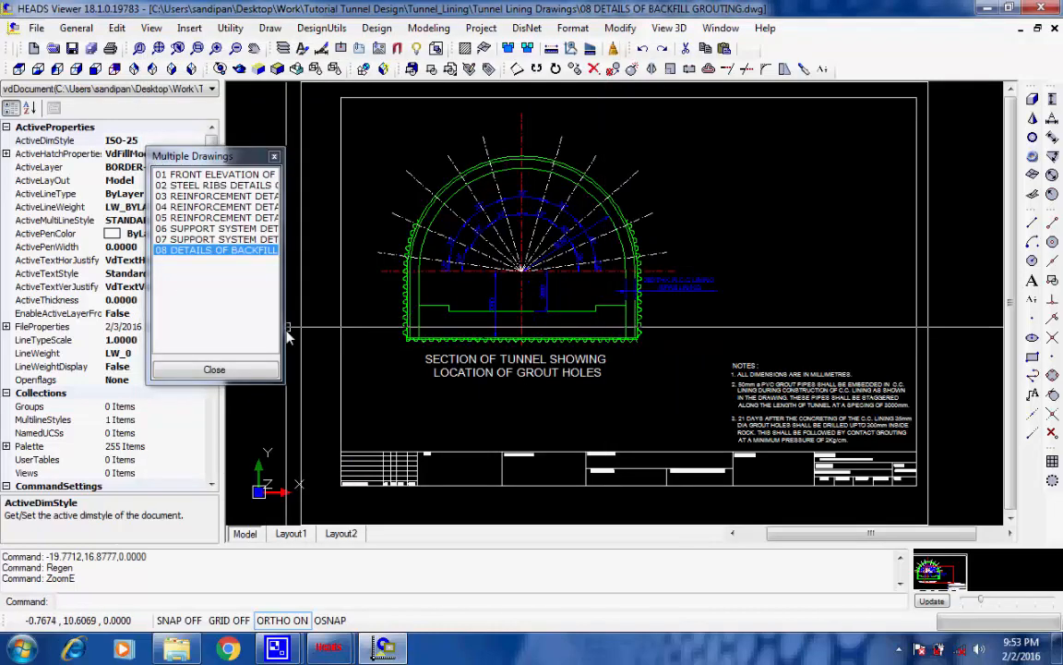
Close the set of tunnel lining drawings without saving them and open the Coach Profile section of the tunnel design
{"action": "left_click", "coordinate": [221, 369]}
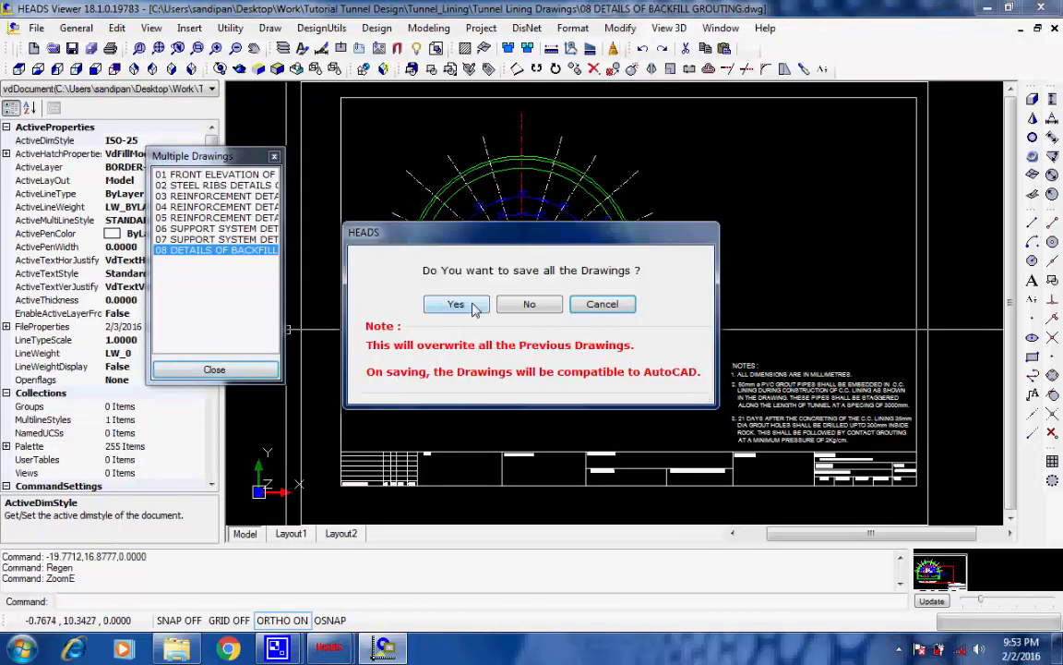
{"action": "left_click", "coordinate": [531, 305]}
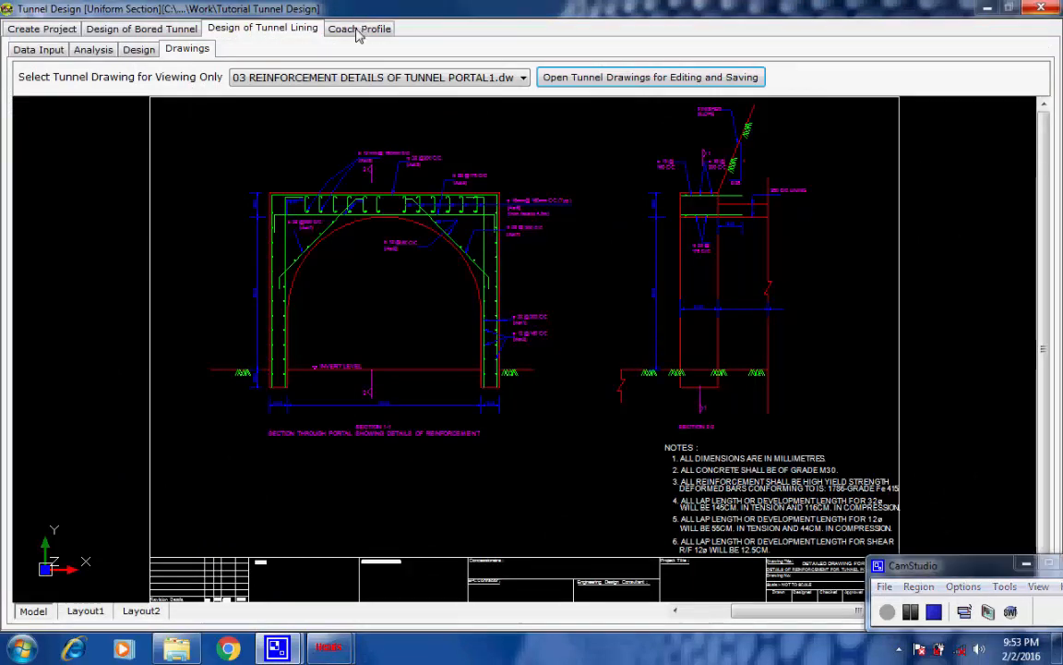
{"action": "left_click", "coordinate": [356, 29]}
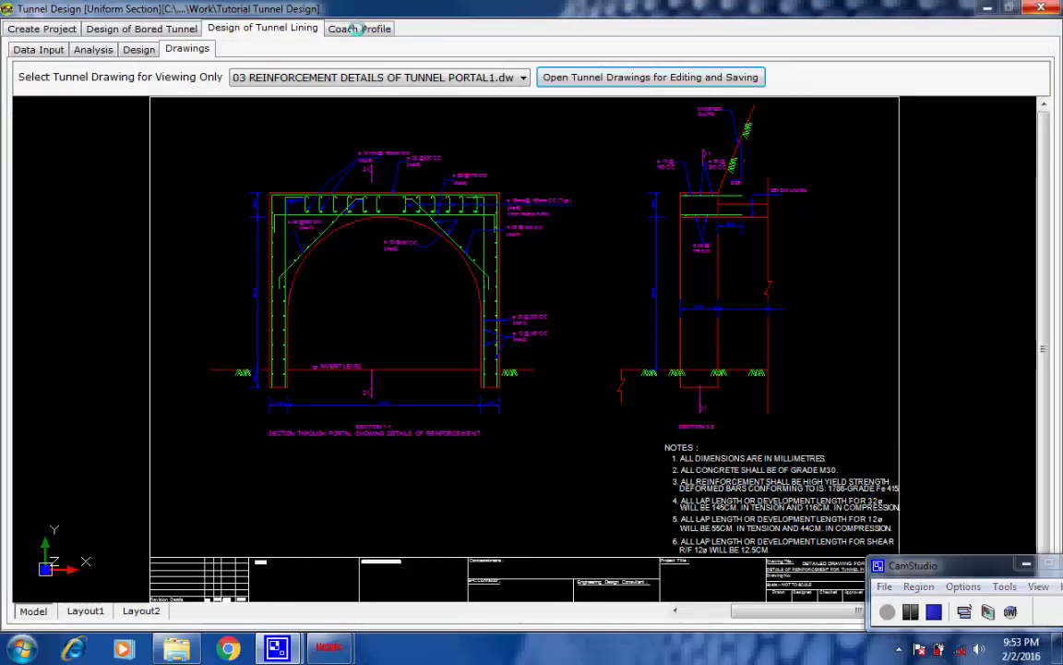
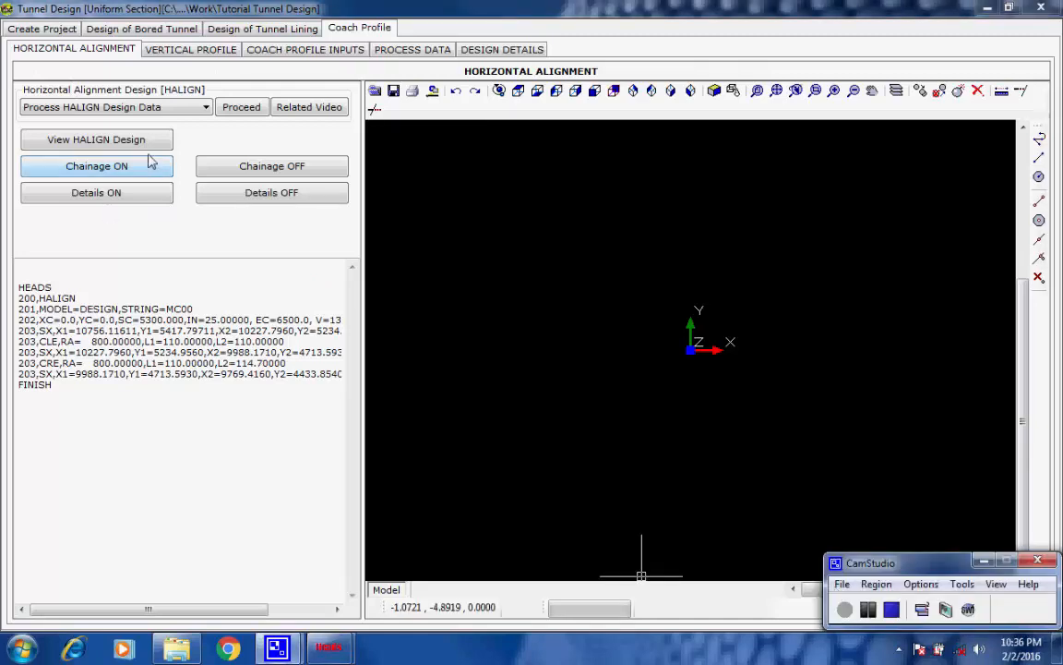
Process the HALIGN design data, finish the run and display the horizontal alignment design
{"action": "left_click", "coordinate": [235, 110]}
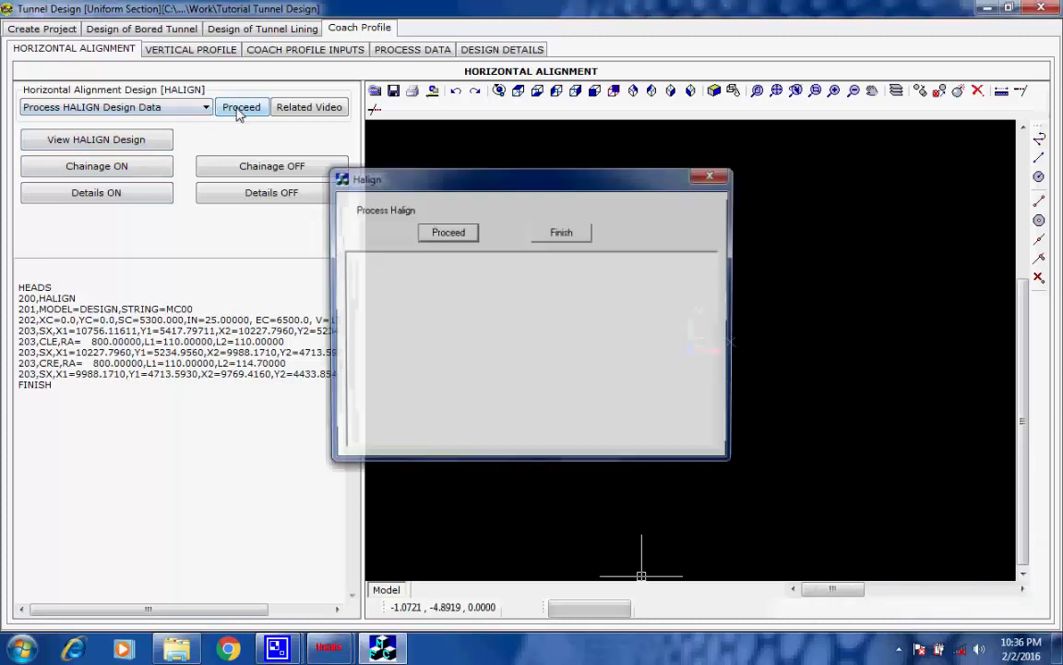
{"action": "left_click", "coordinate": [440, 237]}
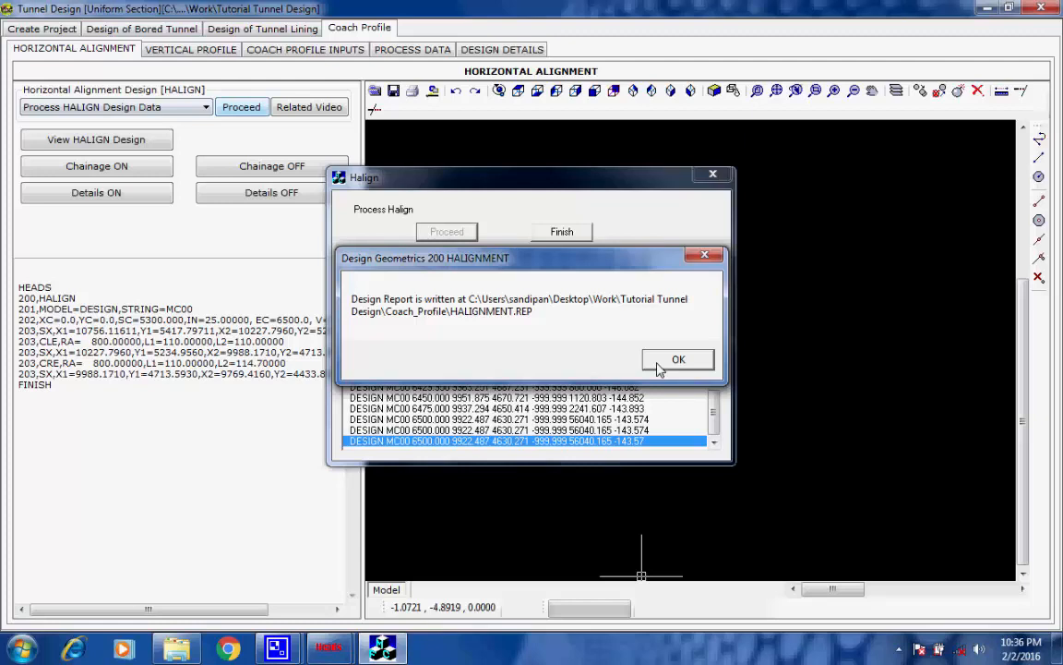
{"action": "left_click", "coordinate": [677, 360]}
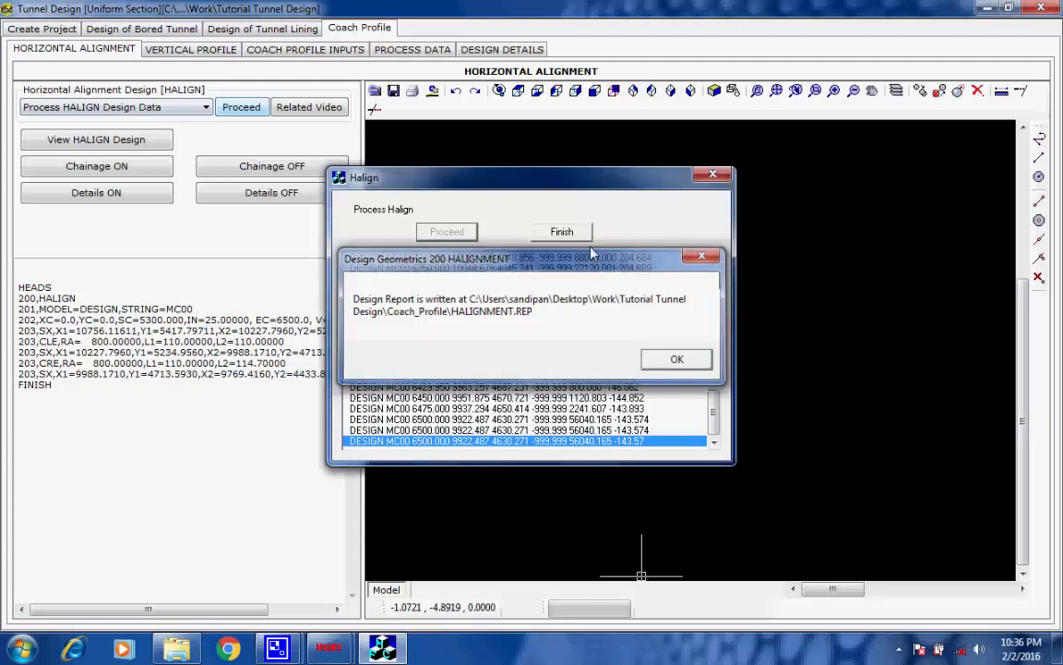
{"action": "left_click", "coordinate": [562, 231]}
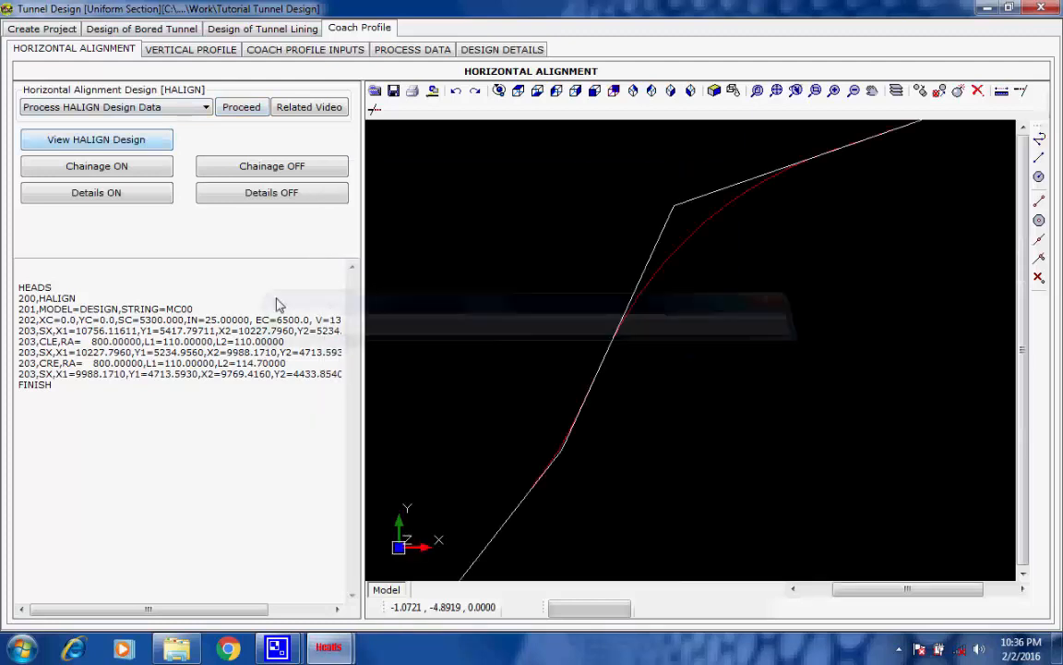
Add chainage labels to the MC00 horizontal alignment at an interval of 100 with a text size of 5 mm
{"action": "left_click", "coordinate": [128, 168]}
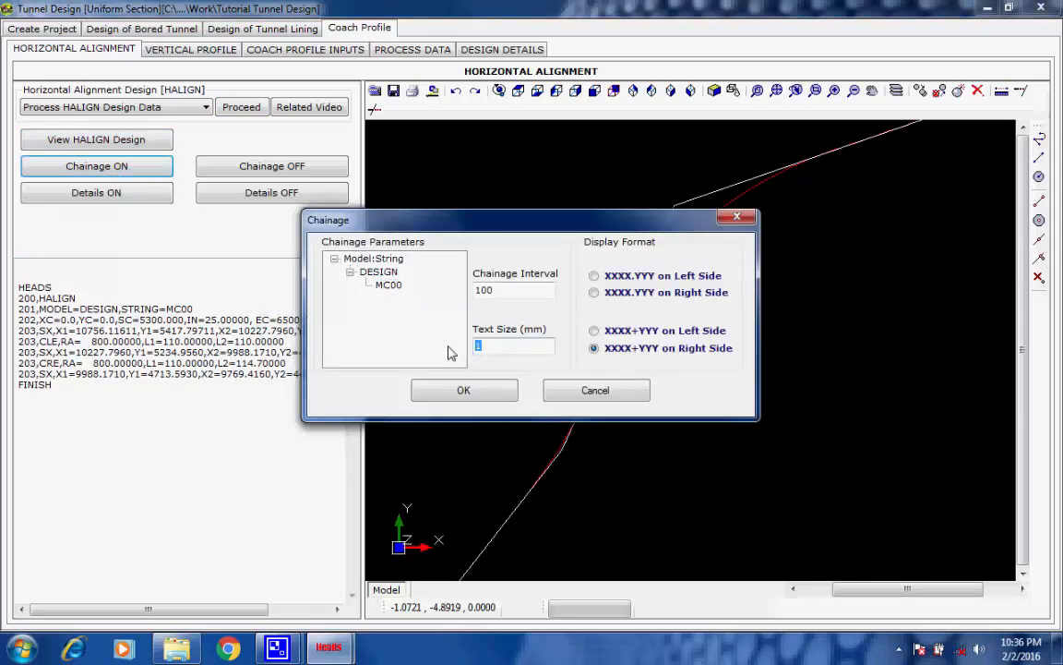
{"action": "type", "text": "5"}
{"action": "left_click", "coordinate": [465, 390]}
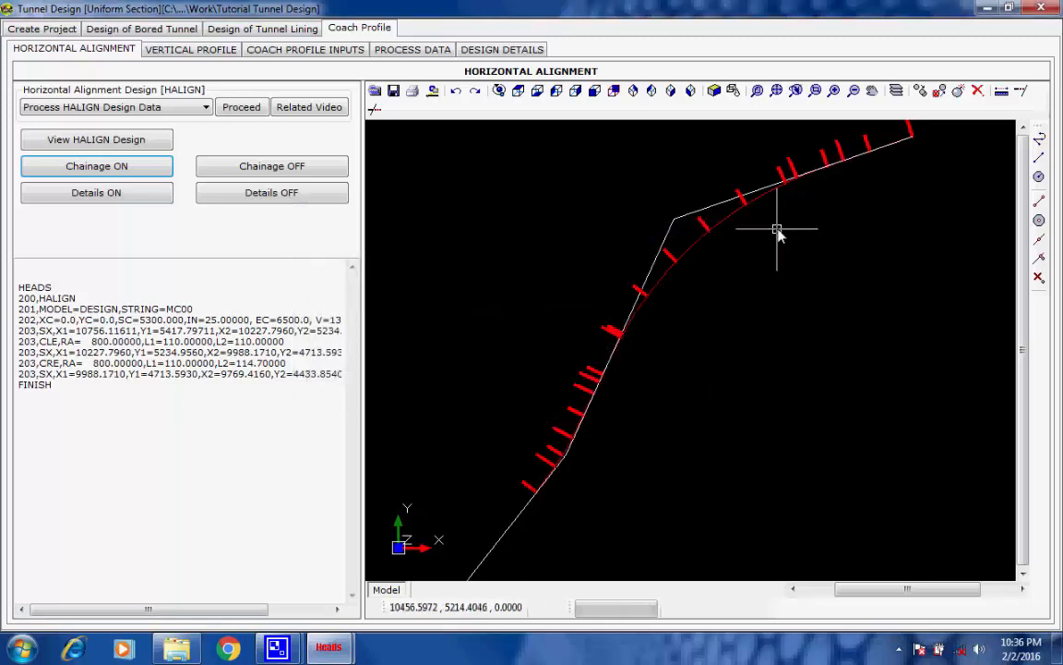
Add the alignment details for string MC00 to the horizontal drawing with a text size of 3 mm, keeping all details selected
{"action": "left_click", "coordinate": [147, 194]}
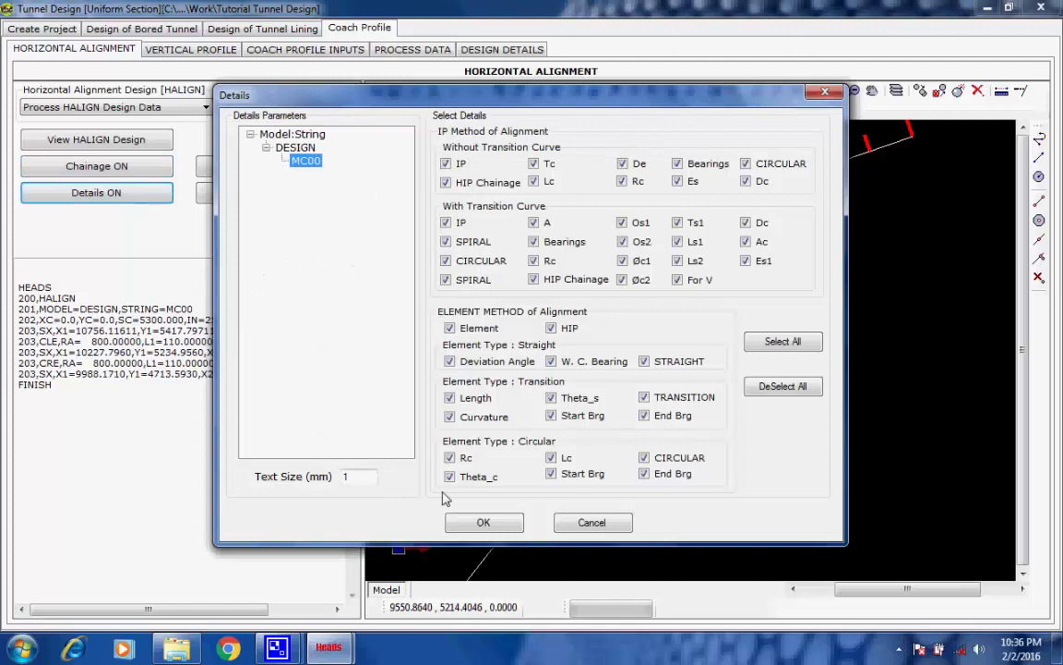
{"action": "double_click", "coordinate": [350, 476]}
{"action": "type", "text": "3"}
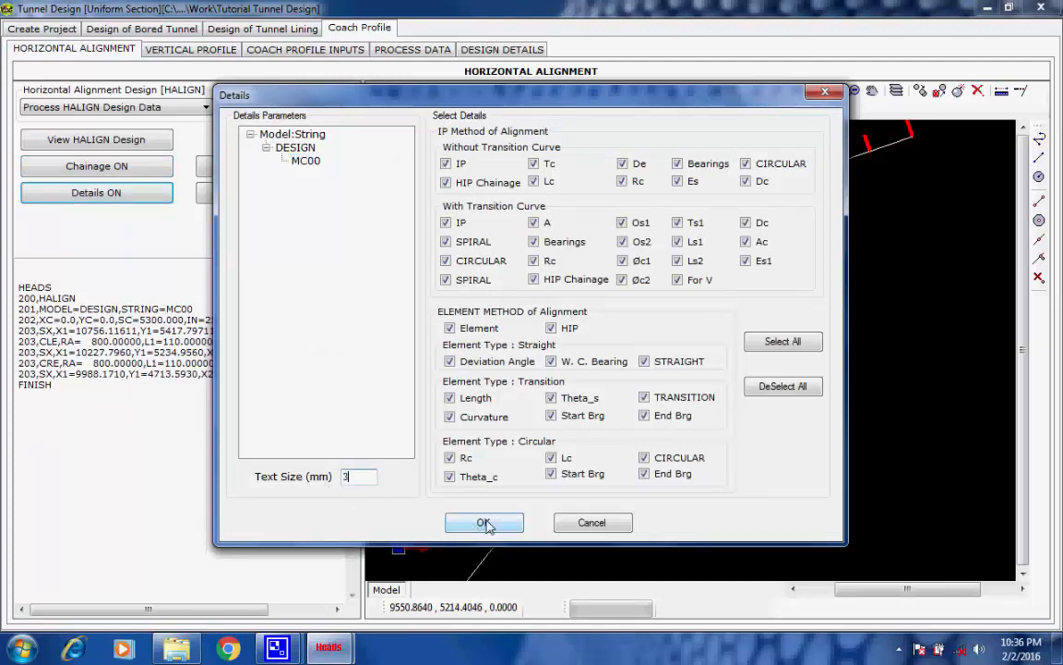
{"action": "left_click", "coordinate": [311, 163]}
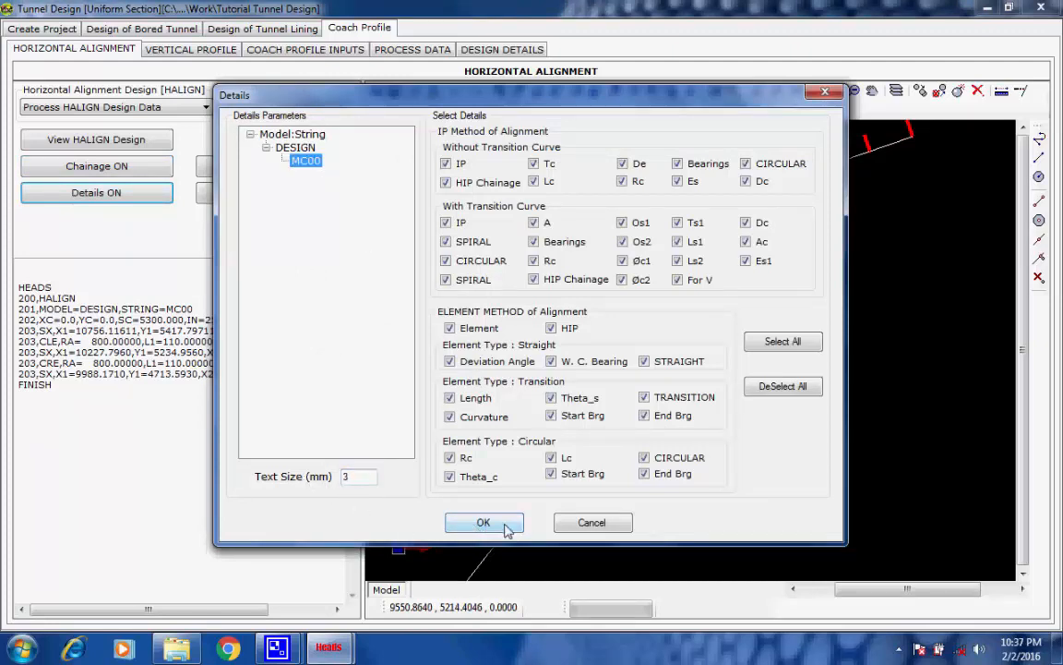
{"action": "left_click", "coordinate": [483, 523]}
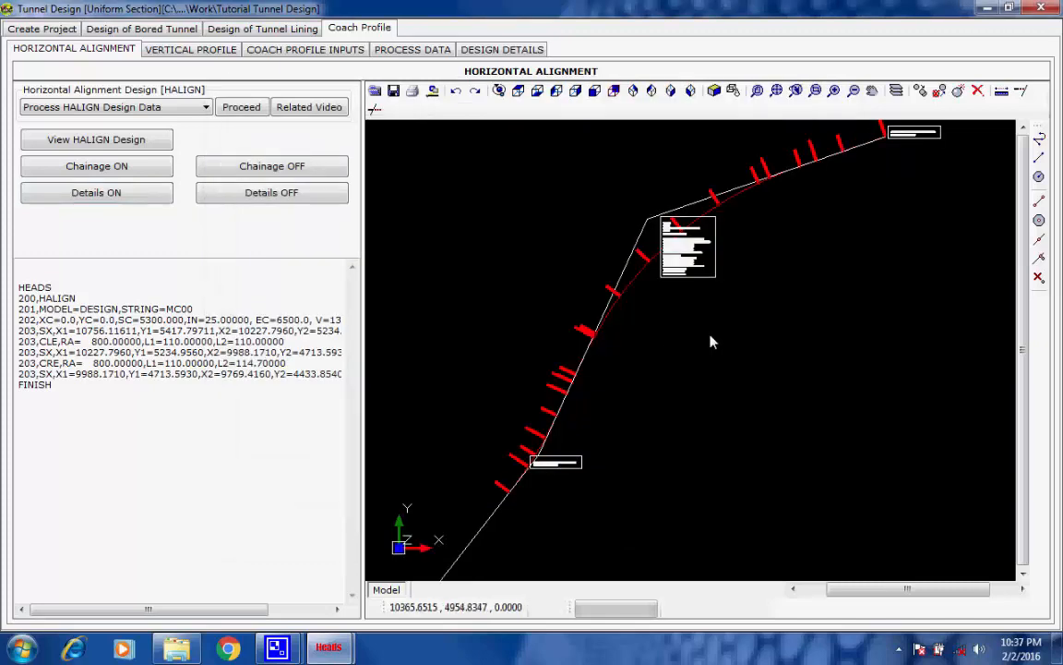
Examine the curve details at IP 1, the chainage labels along the curve and the start coordinates of the horizontal alignment
{"action": "scroll", "coordinate": [653, 197], "scroll_direction": "up", "scroll_amount": 1}
{"action": "scroll", "coordinate": [684, 246], "scroll_direction": "up", "scroll_amount": 3}
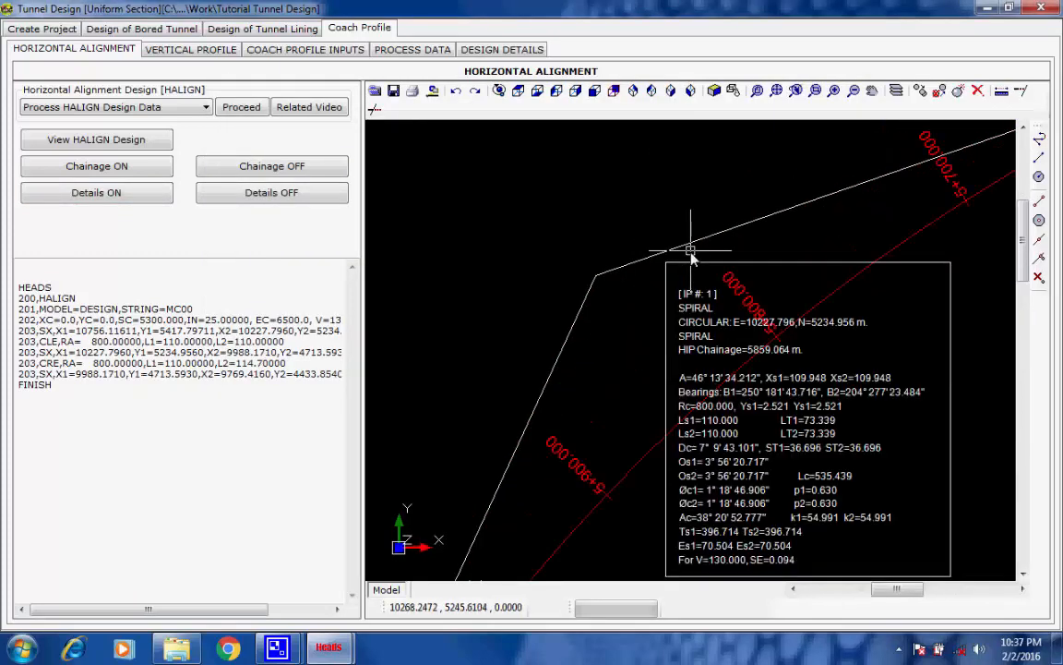
{"action": "scroll", "coordinate": [716, 315], "scroll_direction": "down", "scroll_amount": 4}
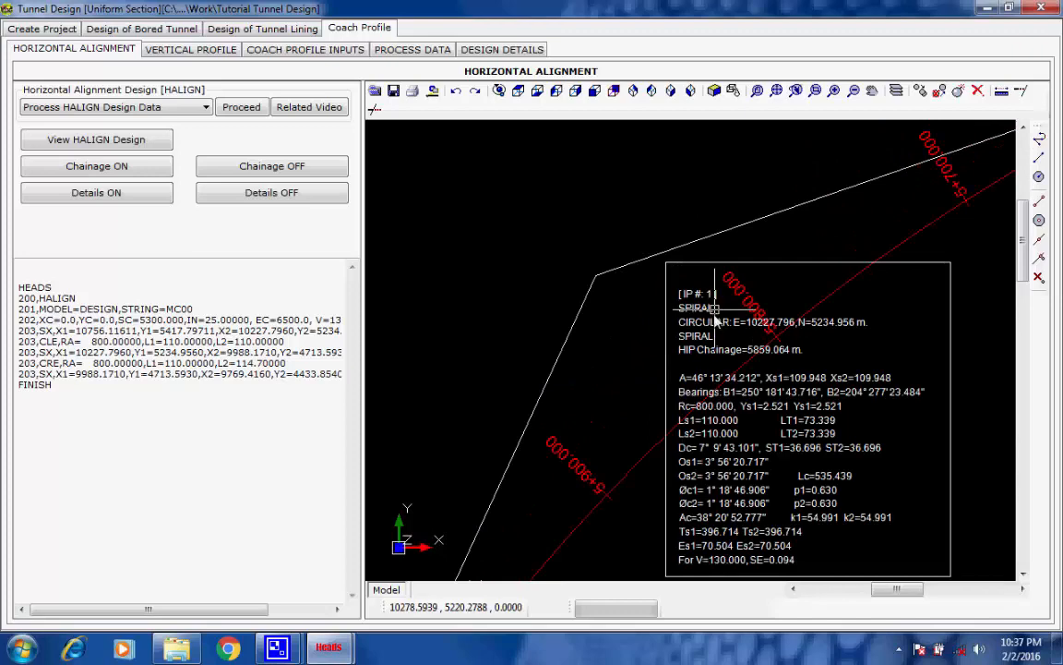
{"action": "scroll", "coordinate": [724, 300], "scroll_direction": "up", "scroll_amount": 4}
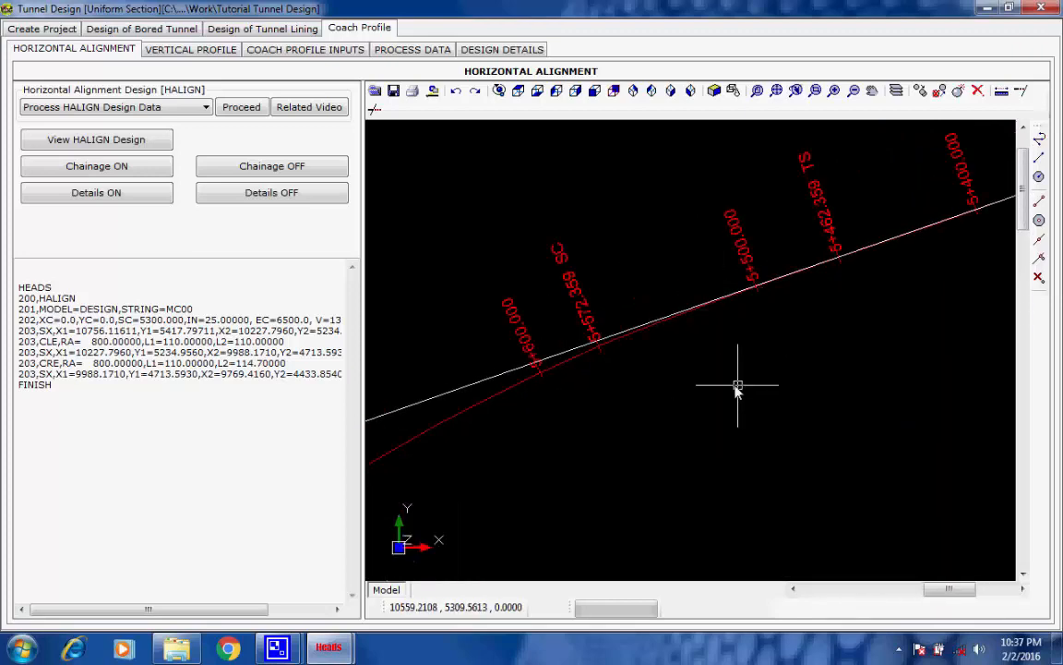
{"action": "scroll", "coordinate": [734, 406], "scroll_direction": "down", "scroll_amount": 4}
{"action": "scroll", "coordinate": [941, 297], "scroll_direction": "up", "scroll_amount": 5}
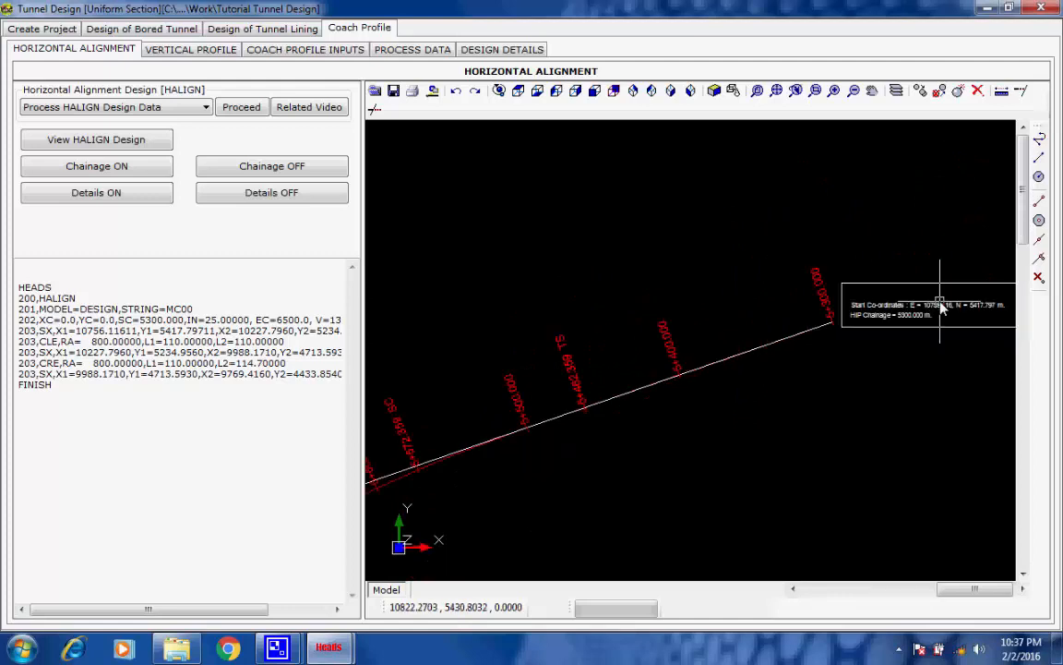
{"action": "scroll", "coordinate": [744, 409], "scroll_direction": "down", "scroll_amount": 5}
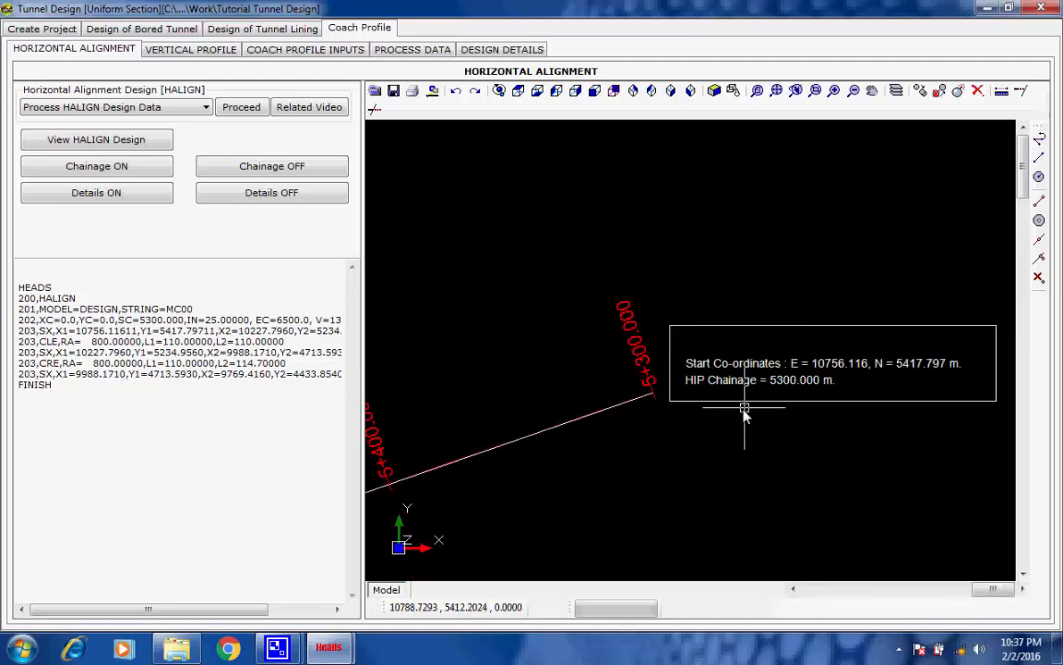
{"action": "scroll", "coordinate": [701, 448], "scroll_direction": "up", "scroll_amount": 5}
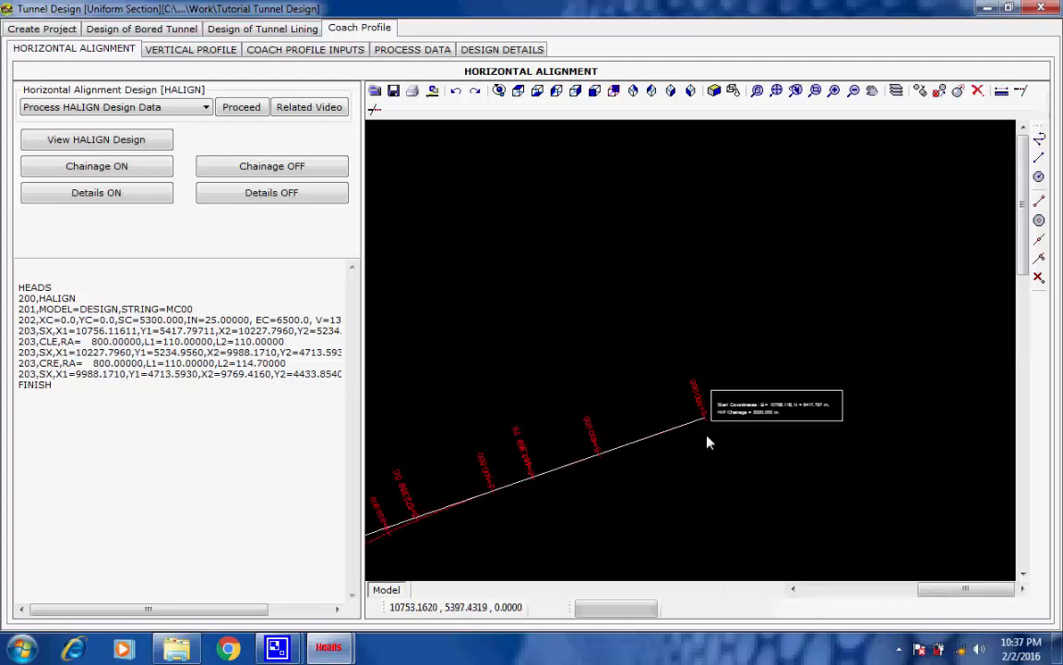
{"action": "scroll", "coordinate": [673, 365], "scroll_direction": "down", "scroll_amount": 6}
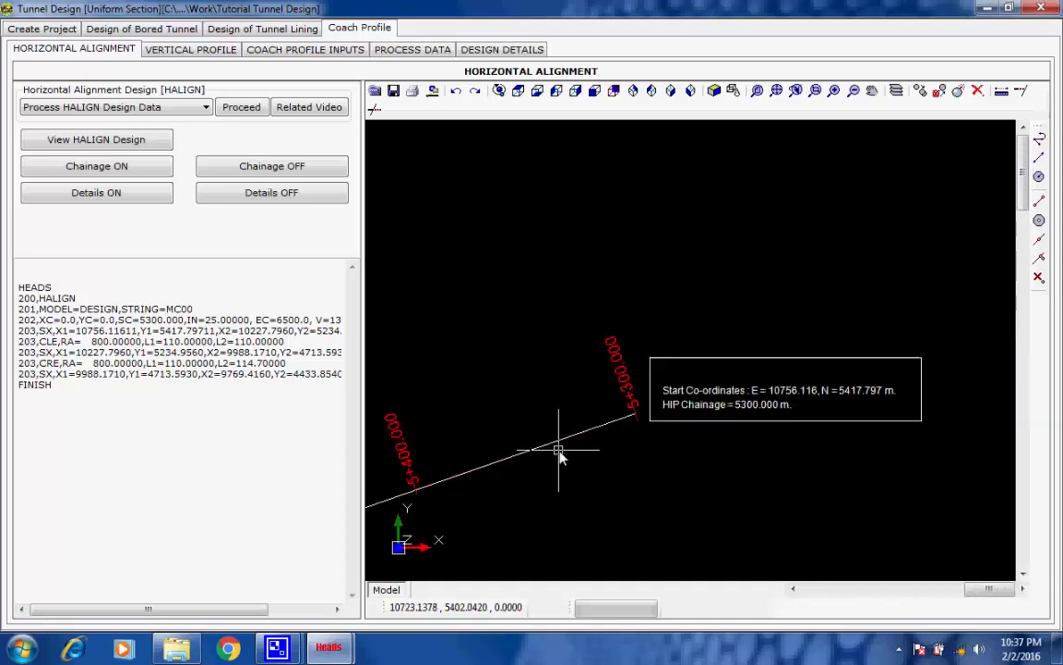
{"action": "scroll", "coordinate": [589, 432], "scroll_direction": "down", "scroll_amount": 3}
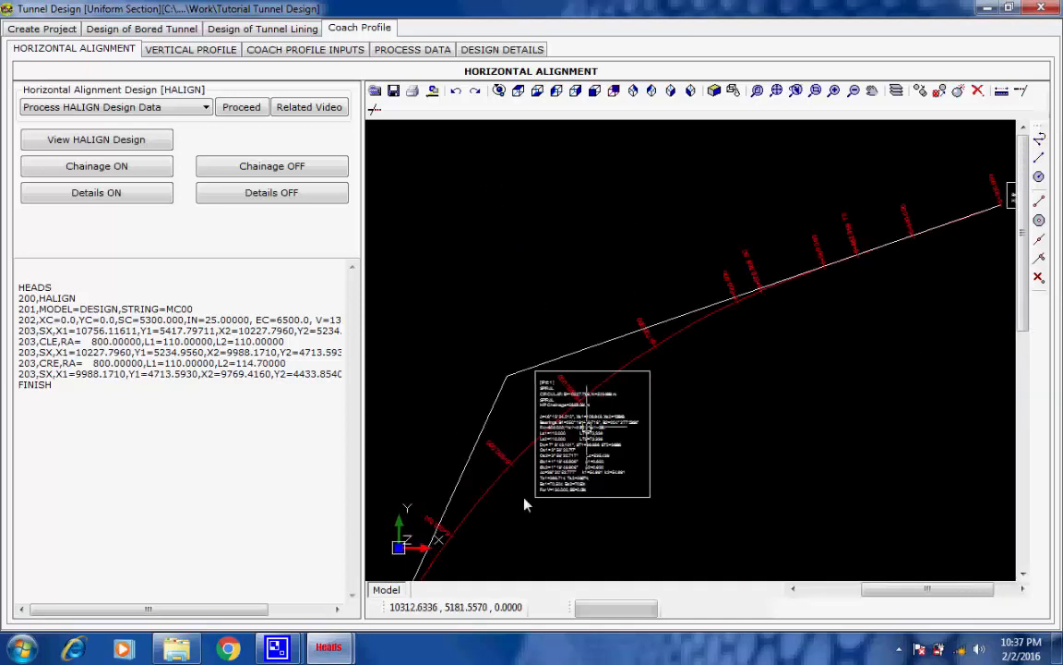
Read the end coordinates box of the horizontal alignment and look over the remaining chainage labels
{"action": "middle_click_drag", "start_coordinate": [524, 501], "coordinate": [786, 222]}
{"action": "scroll", "coordinate": [669, 451], "scroll_direction": "up", "scroll_amount": 5}
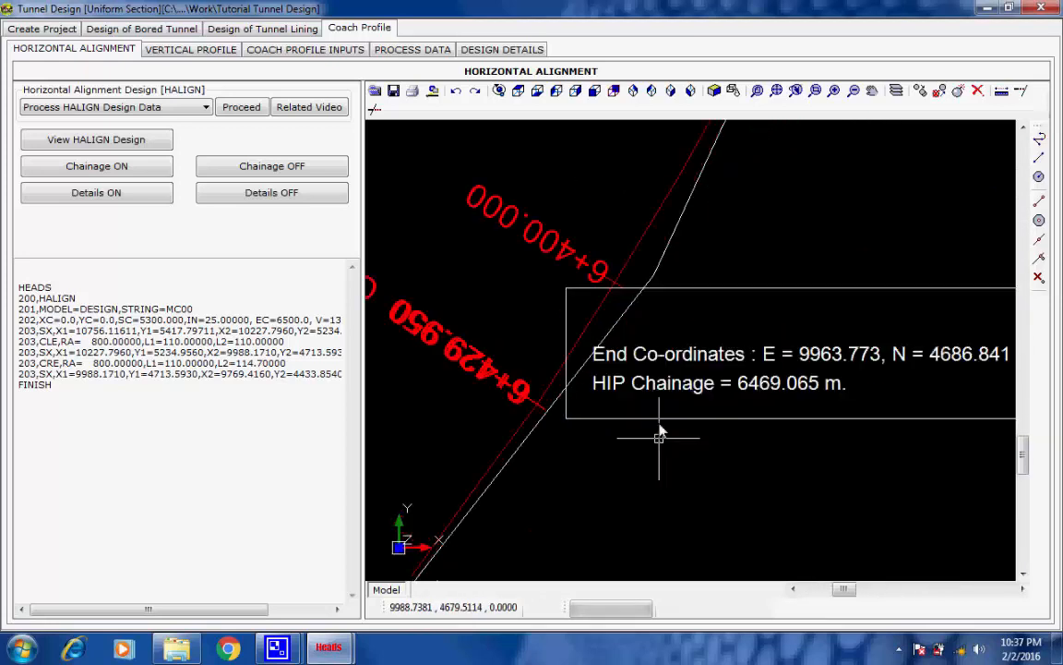
{"action": "scroll", "coordinate": [663, 419], "scroll_direction": "up", "scroll_amount": 1}
{"action": "scroll", "coordinate": [663, 420], "scroll_direction": "down", "scroll_amount": 1}
{"action": "scroll", "coordinate": [697, 388], "scroll_direction": "down", "scroll_amount": 4}
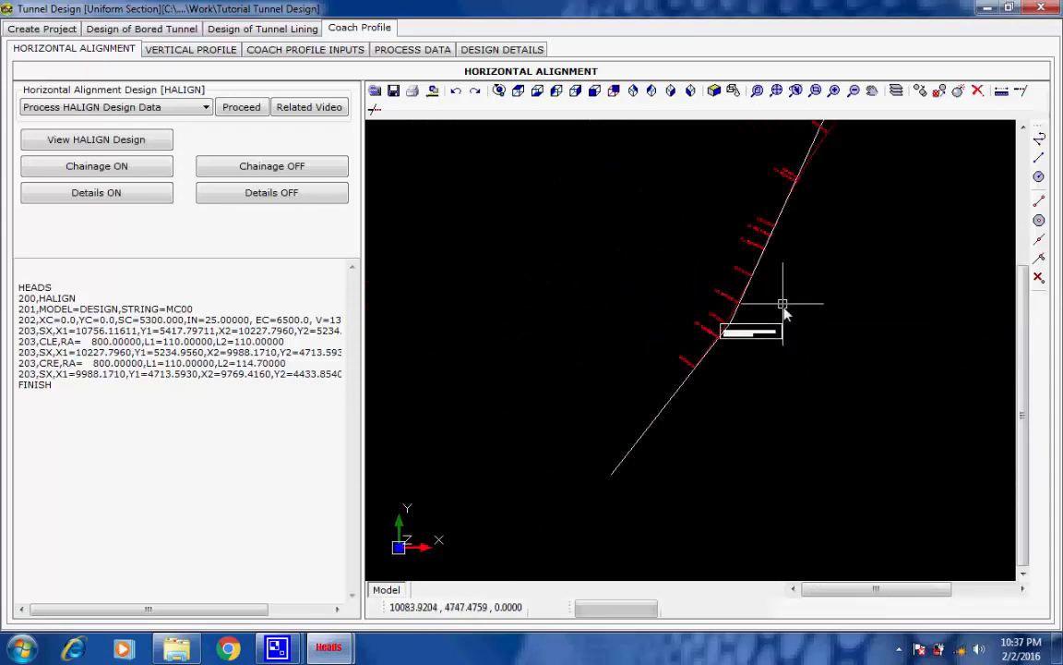
{"action": "scroll", "coordinate": [784, 309], "scroll_direction": "down", "scroll_amount": 3}
{"action": "scroll", "coordinate": [711, 358], "scroll_direction": "up", "scroll_amount": 2}
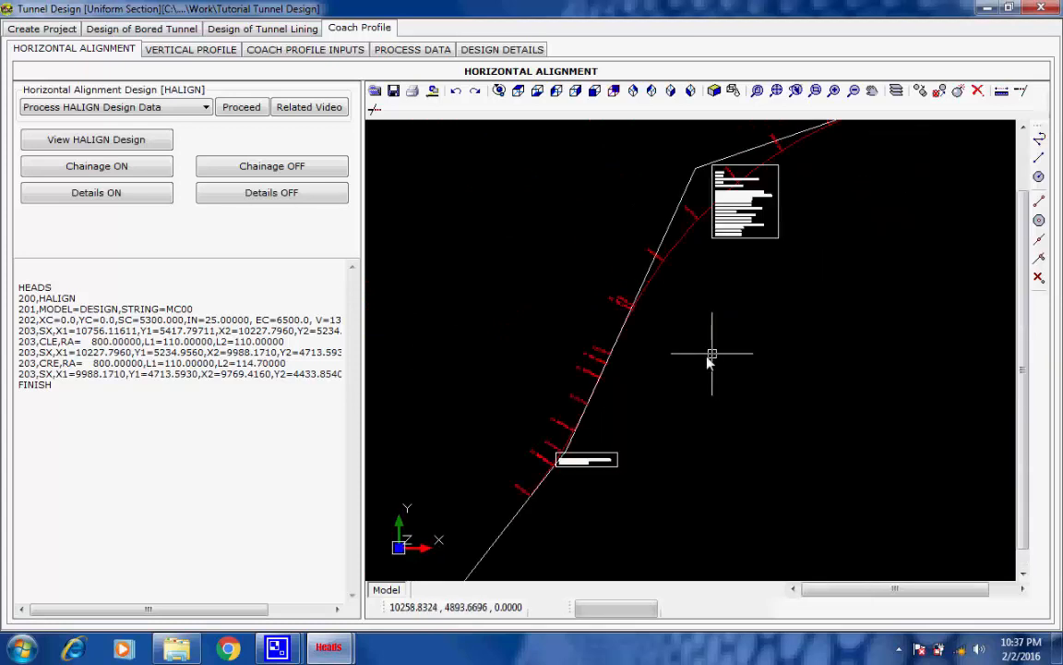
{"action": "scroll", "coordinate": [709, 357], "scroll_direction": "down", "scroll_amount": 1}
Open the vertical profile section, process the VALIGN design data and finish the run
{"action": "left_click", "coordinate": [215, 52]}
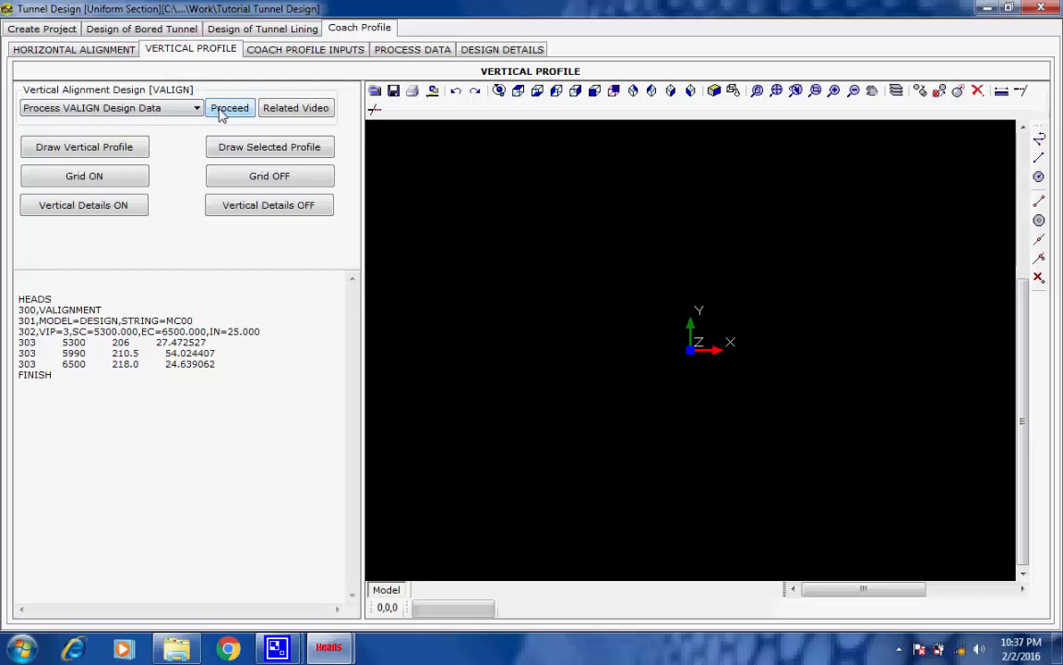
{"action": "left_click", "coordinate": [221, 110]}
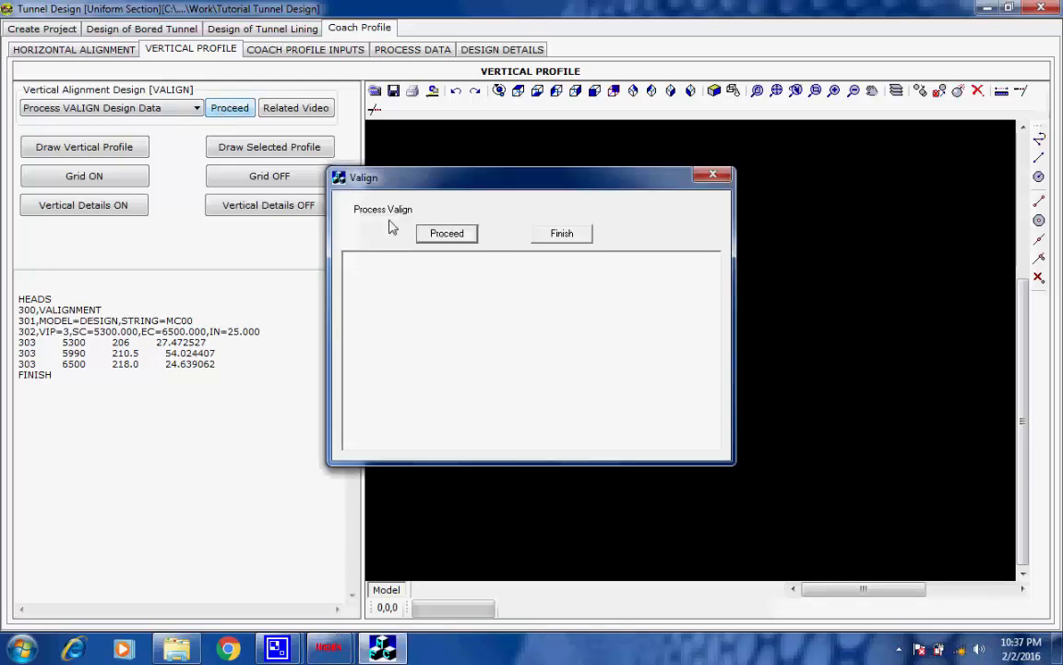
{"action": "left_click", "coordinate": [447, 237]}
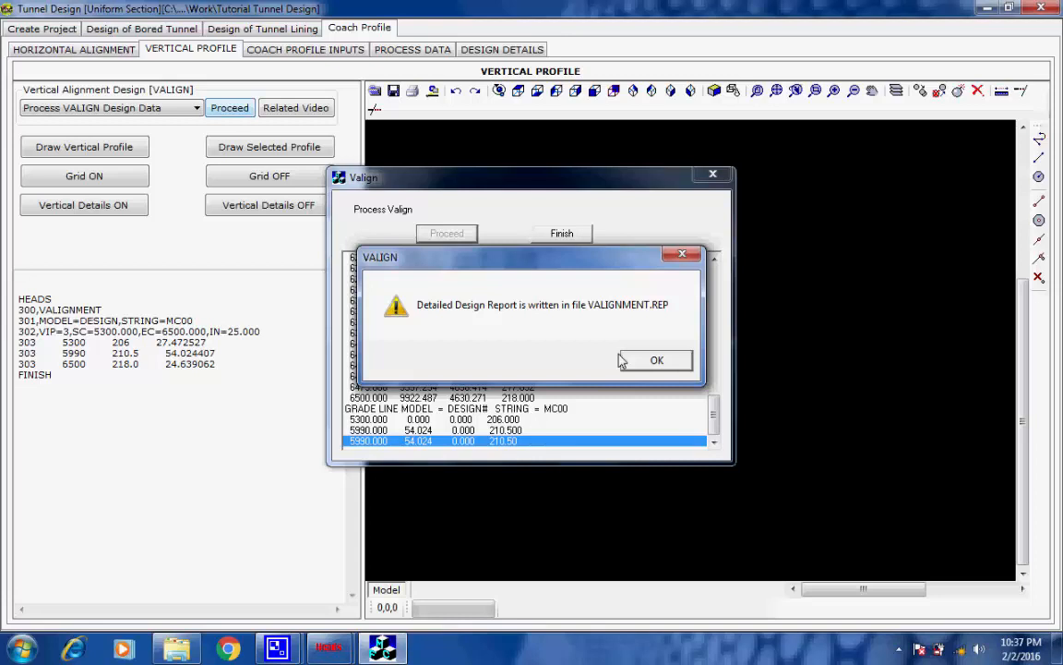
{"action": "left_click", "coordinate": [663, 362]}
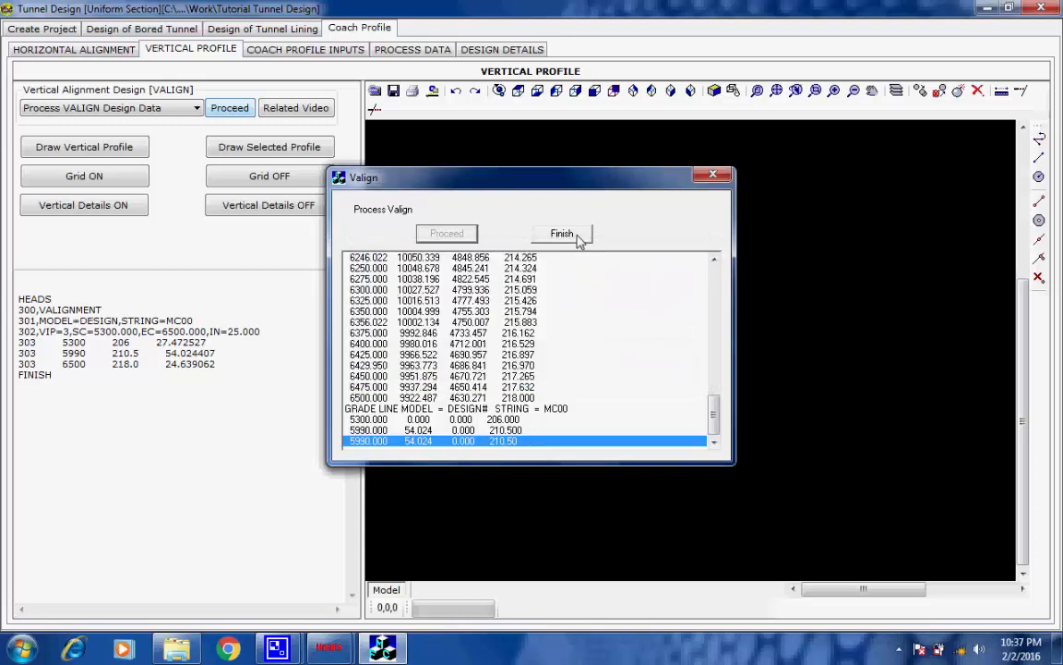
{"action": "left_click", "coordinate": [577, 237]}
Draw the vertical profile at scales X 1 and Y 10 with a dark gray grid of chainage interval 50, level interval 5 and text size 10 mm
{"action": "left_click", "coordinate": [128, 146]}
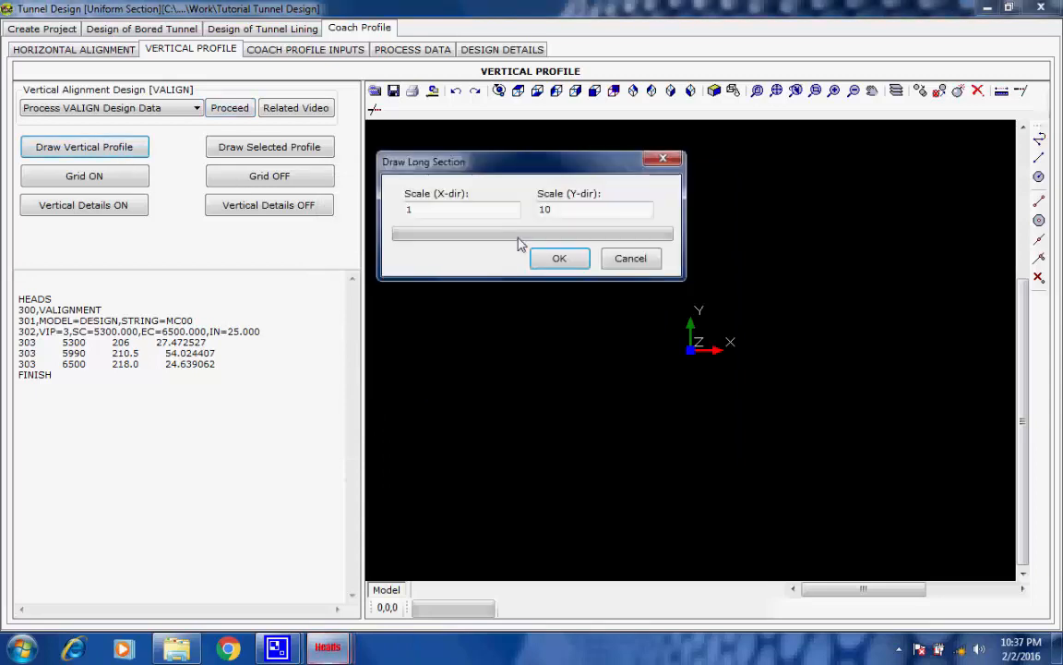
{"action": "left_click", "coordinate": [554, 258]}
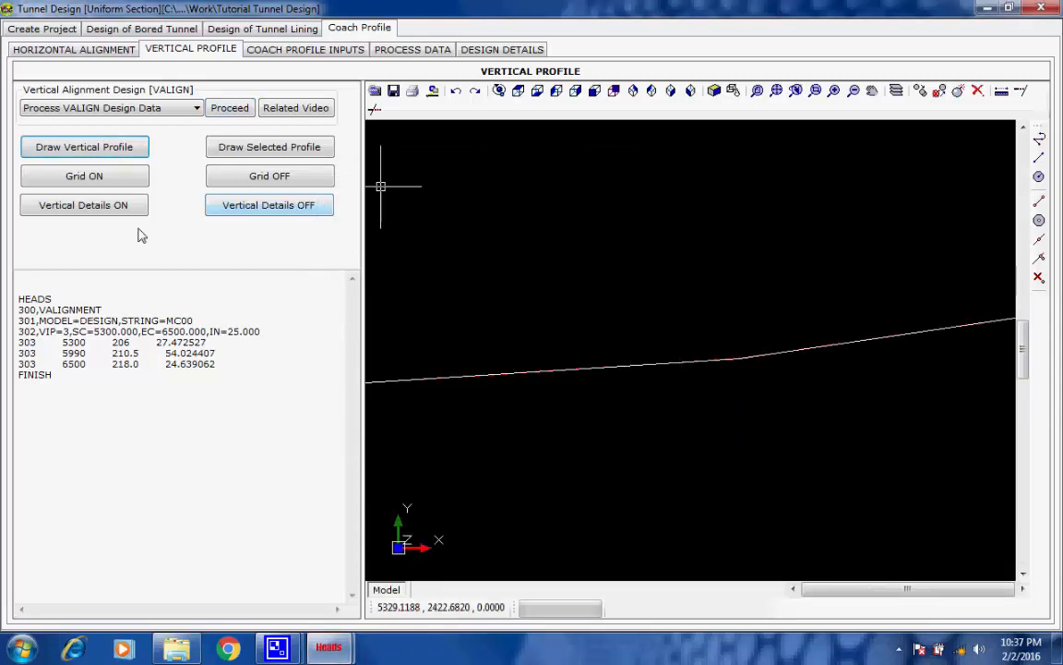
{"action": "left_click", "coordinate": [101, 169]}
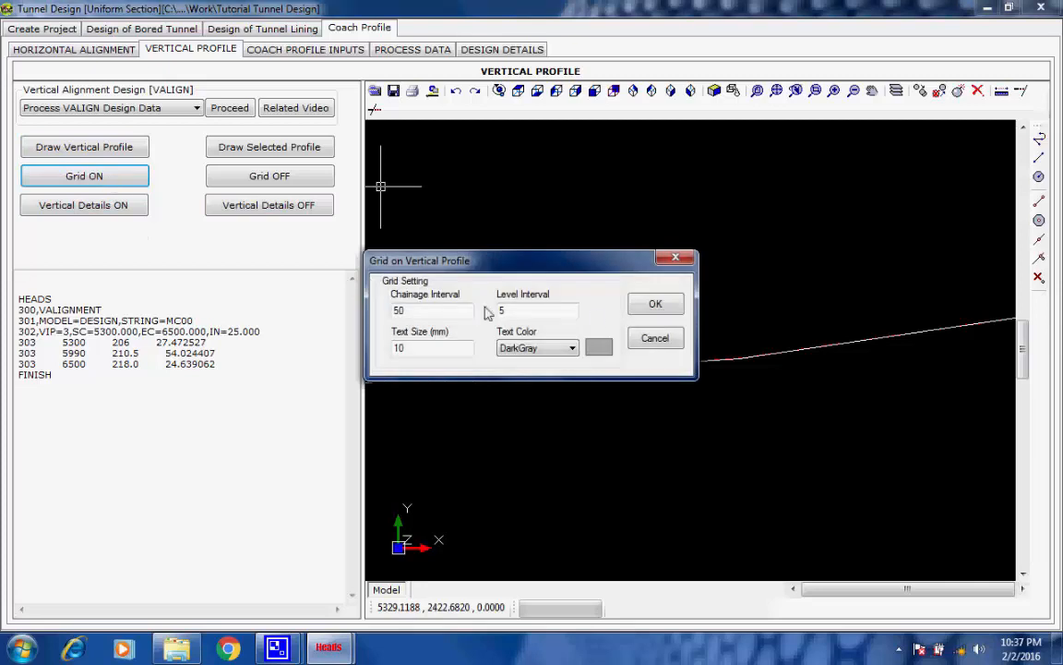
{"action": "left_click", "coordinate": [646, 305]}
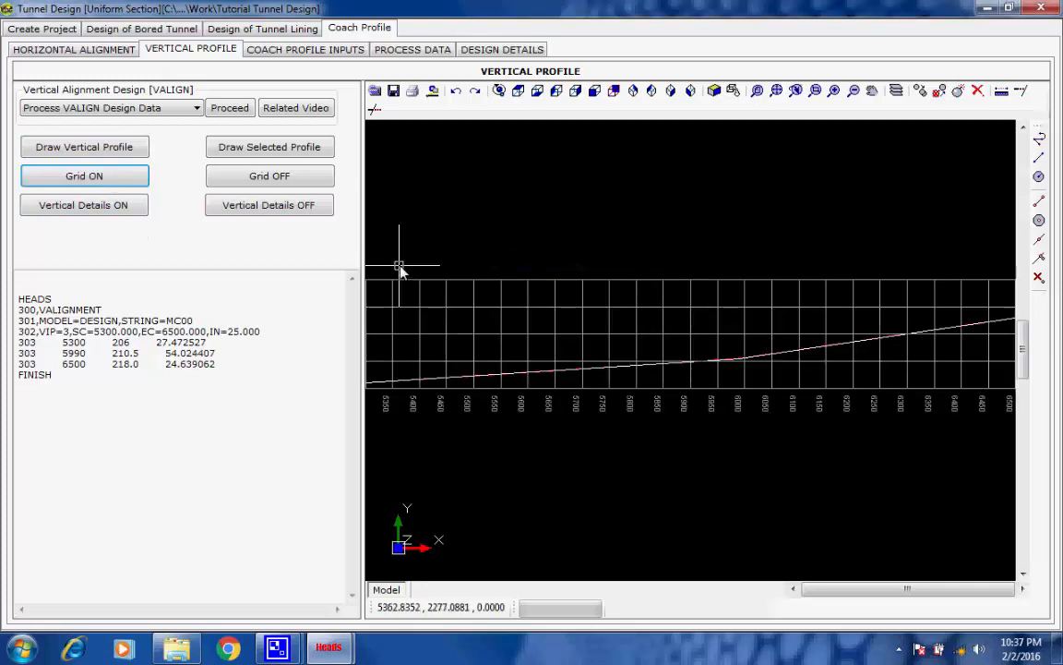
Add the vertical details for string MC00 to the profile with a text size of 3 mm
{"action": "left_click", "coordinate": [124, 205]}
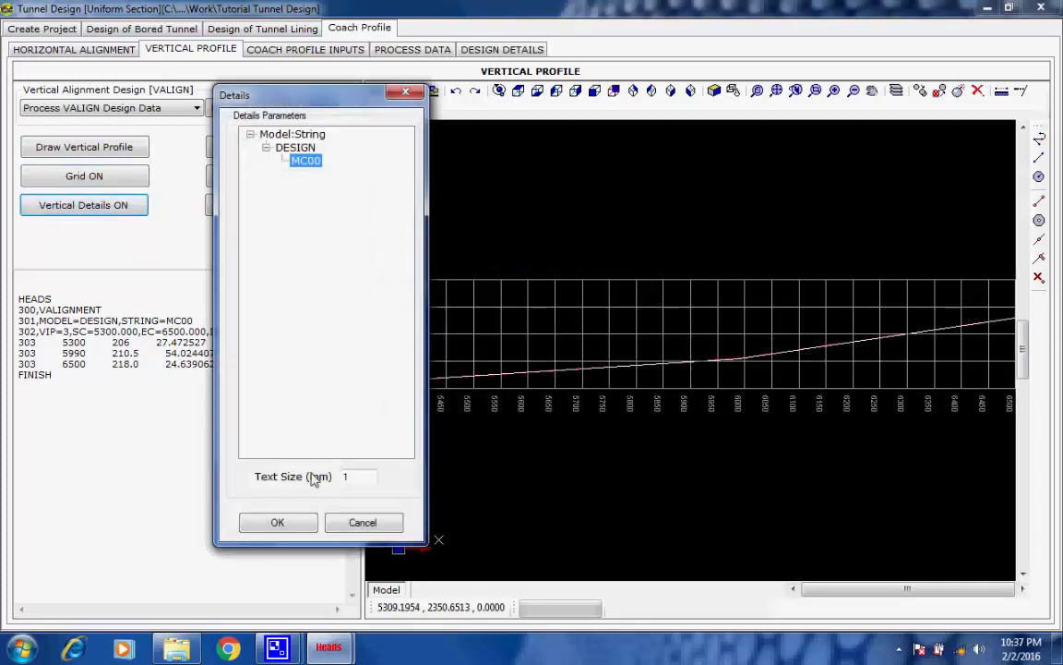
{"action": "left_click", "coordinate": [347, 476]}
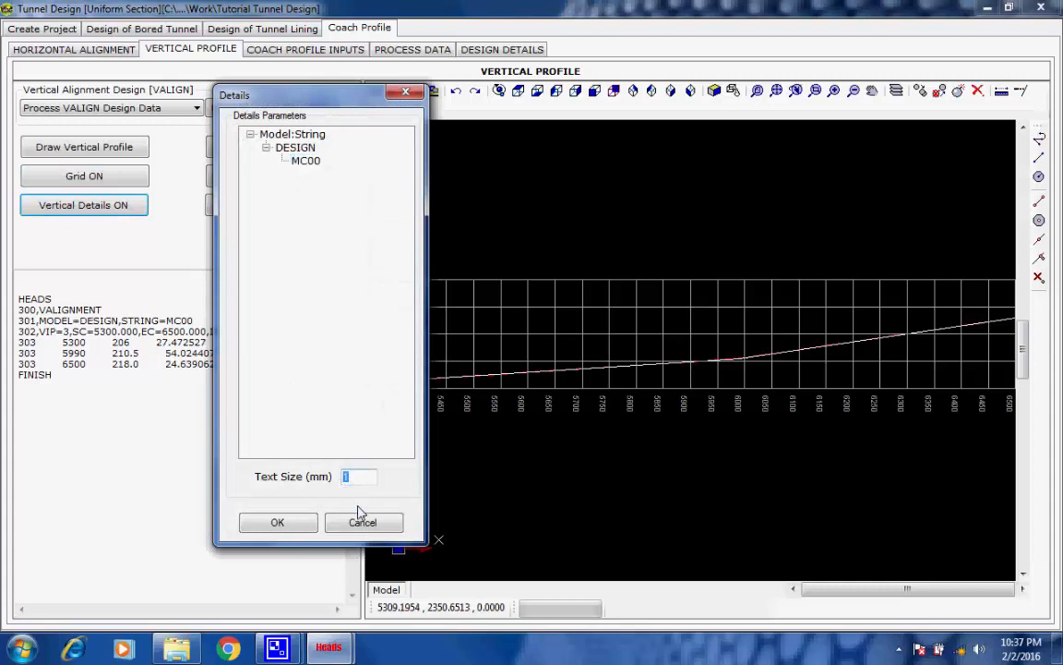
{"action": "type", "text": "4"}
{"action": "left_click_drag", "start_coordinate": [358, 487], "coordinate": [332, 479]}
{"action": "type", "text": "3"}
{"action": "left_click", "coordinate": [278, 523]}
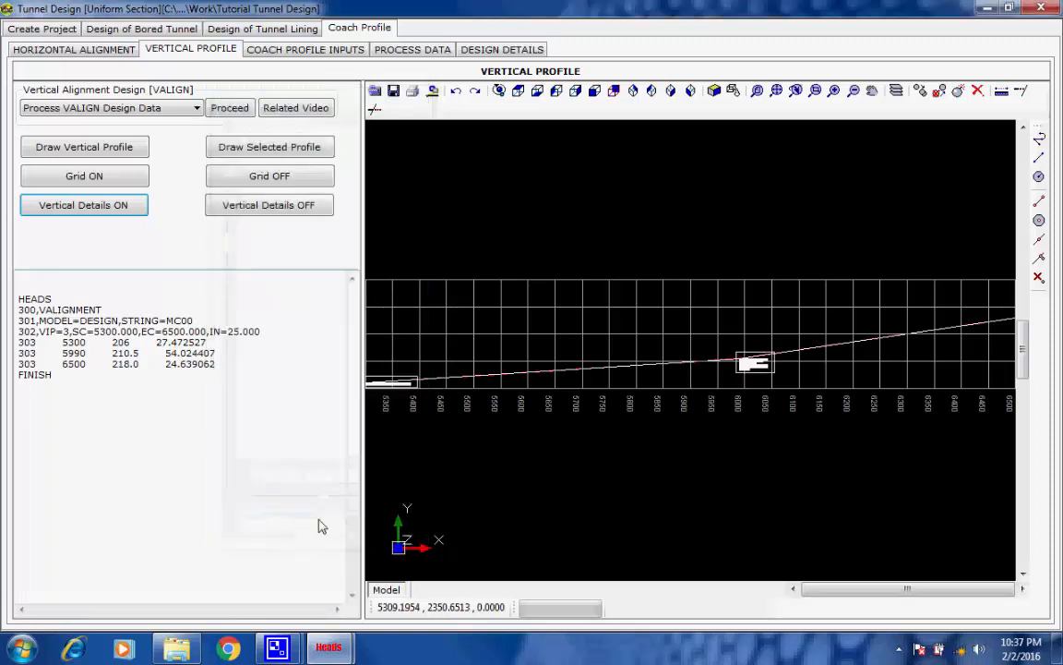
Read the start chainage and level label at the beginning of the vertical profile
{"action": "scroll", "coordinate": [378, 380], "scroll_direction": "up", "scroll_amount": 3}
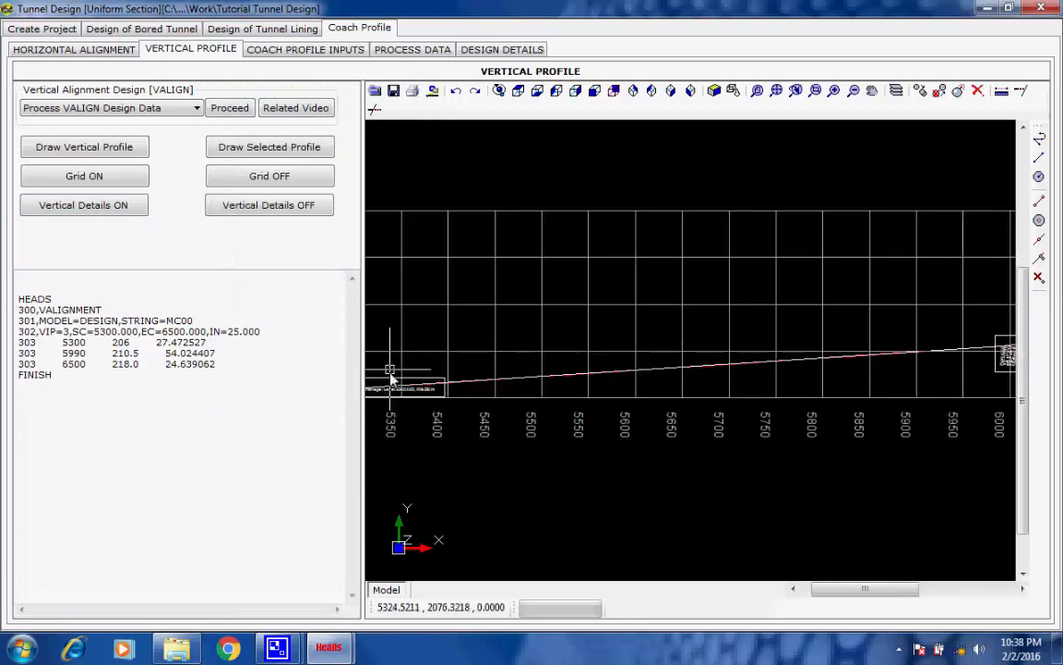
{"action": "scroll", "coordinate": [427, 382], "scroll_direction": "up", "scroll_amount": 1}
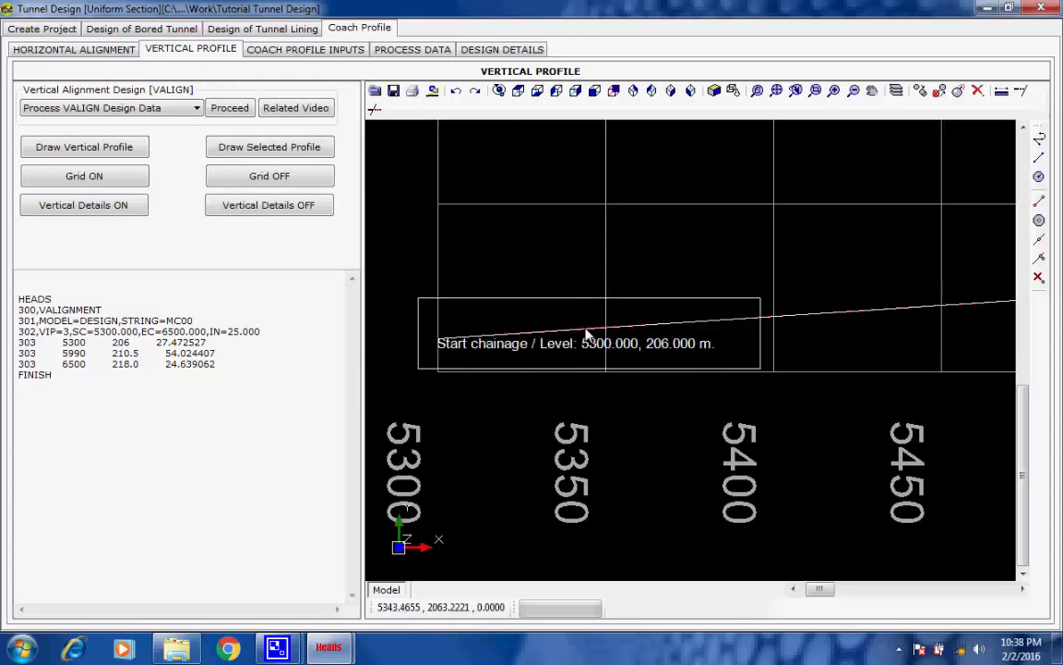
{"action": "scroll", "coordinate": [506, 385], "scroll_direction": "up", "scroll_amount": 1}
{"action": "scroll", "coordinate": [506, 385], "scroll_direction": "down", "scroll_amount": 1}
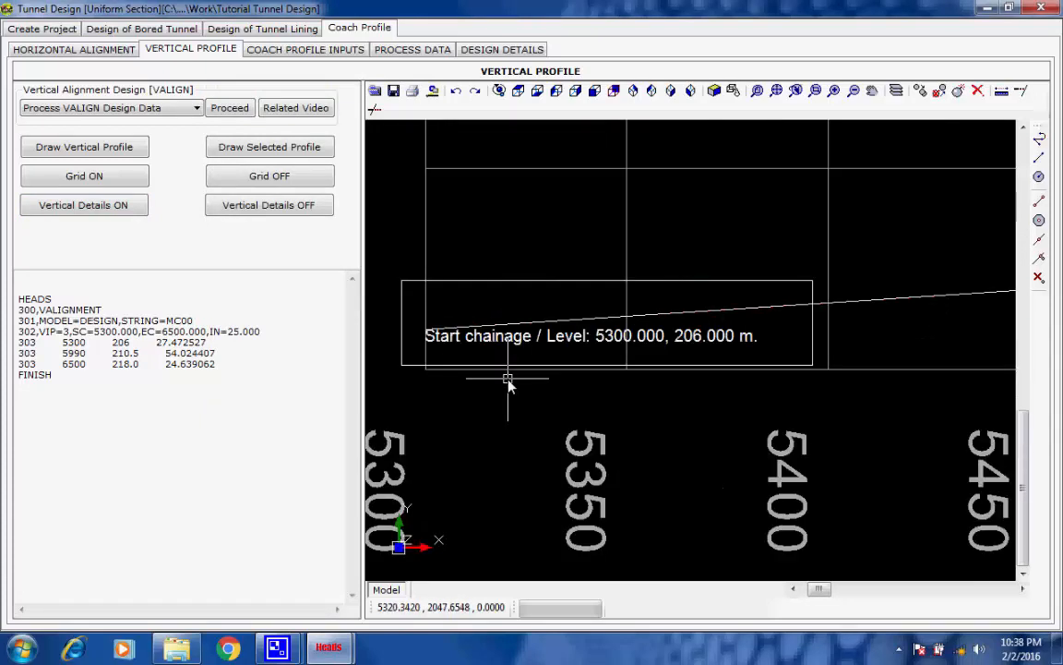
{"action": "scroll", "coordinate": [548, 420], "scroll_direction": "up", "scroll_amount": 1}
{"action": "scroll", "coordinate": [547, 420], "scroll_direction": "down", "scroll_amount": 4}
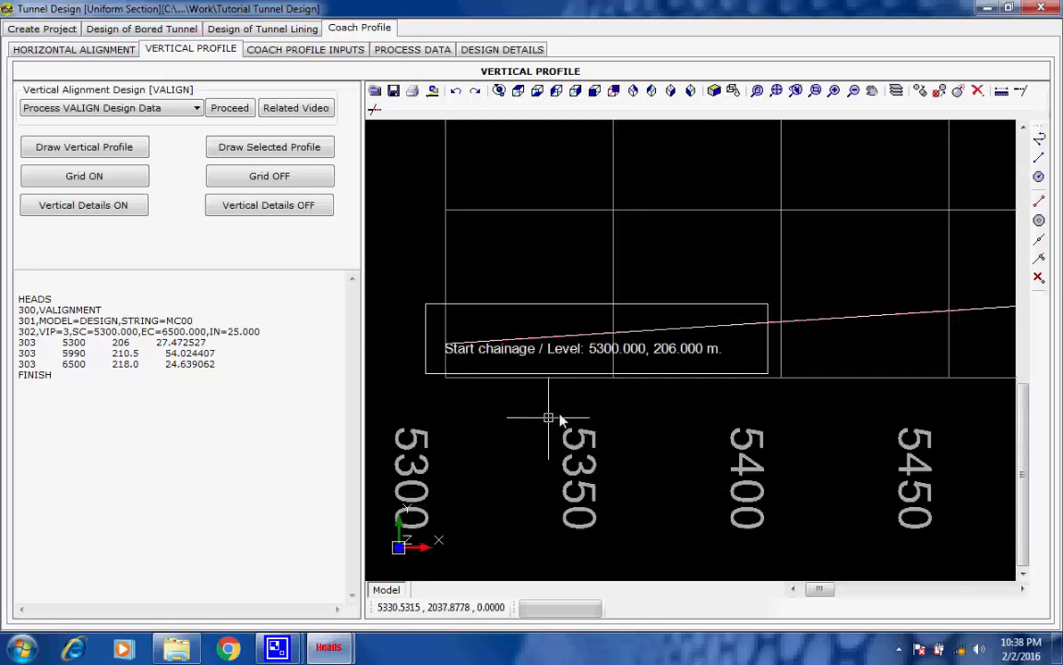
{"action": "scroll", "coordinate": [758, 376], "scroll_direction": "down", "scroll_amount": 2}
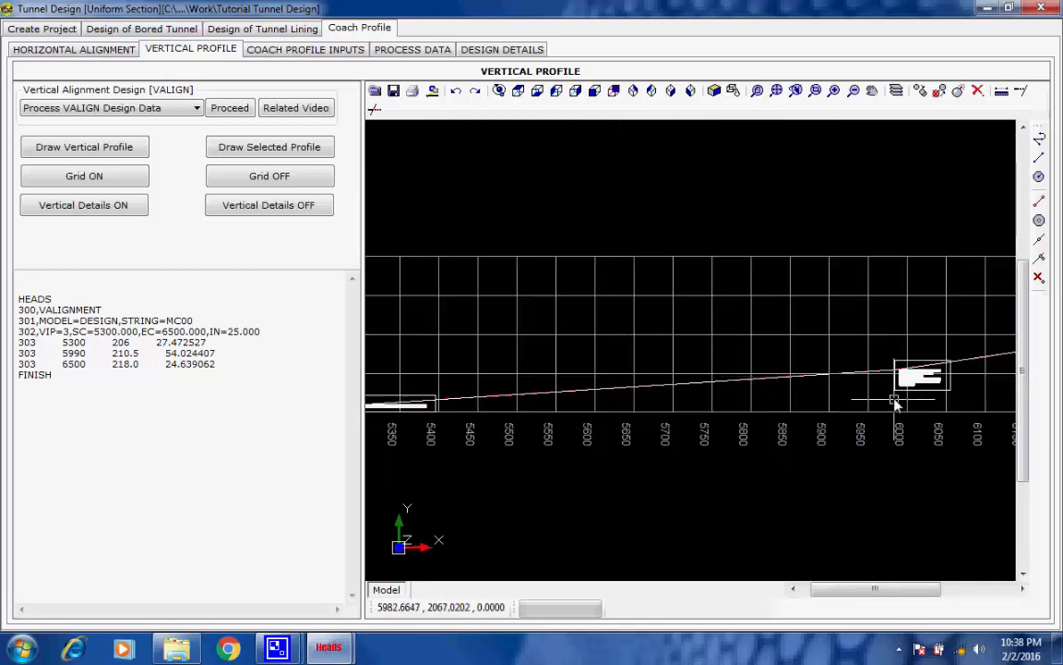
Examine the VIP details box near chainage 6000 for its chainage, level, curve length, grades and K value
{"action": "middle_click_drag", "start_coordinate": [894, 400], "coordinate": [587, 403]}
{"action": "scroll", "coordinate": [602, 387], "scroll_direction": "up", "scroll_amount": 4}
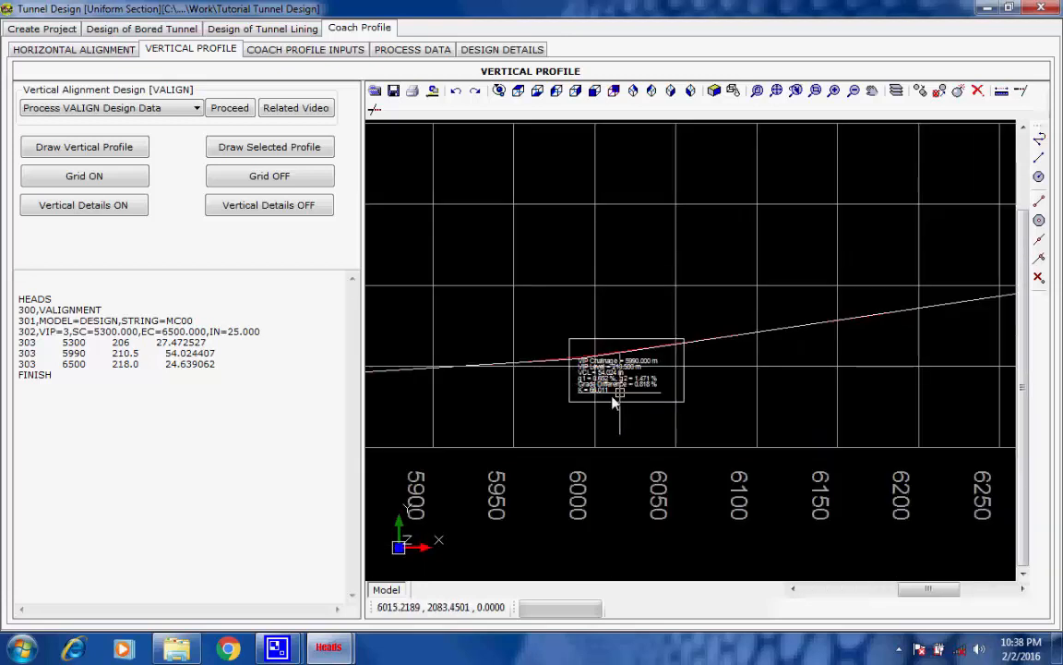
{"action": "scroll", "coordinate": [614, 399], "scroll_direction": "up", "scroll_amount": 3}
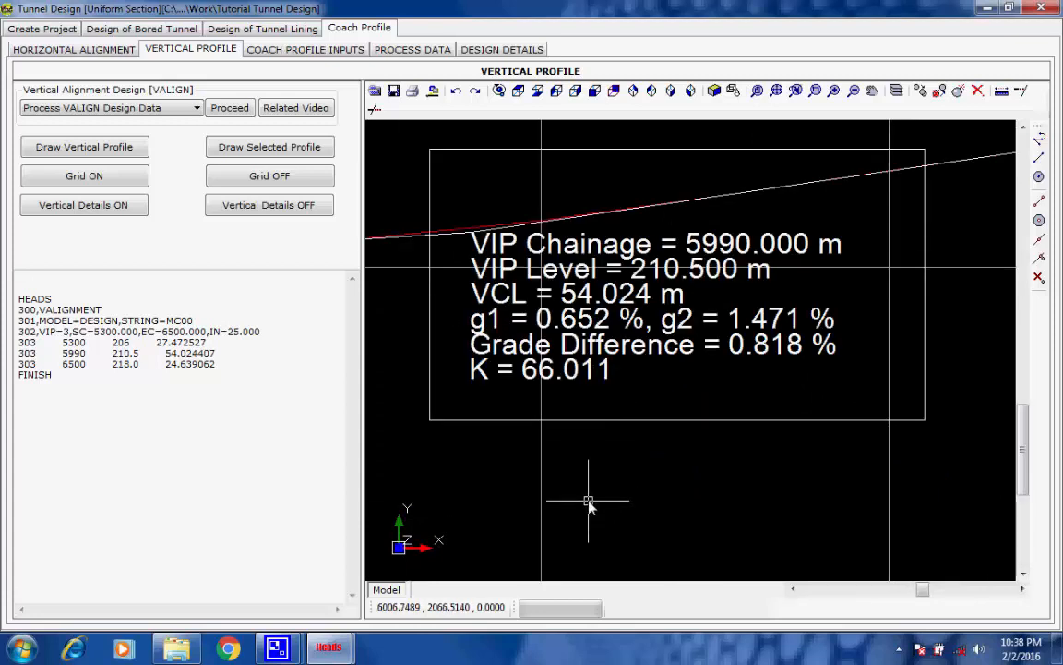
{"action": "scroll", "coordinate": [600, 494], "scroll_direction": "down", "scroll_amount": 5}
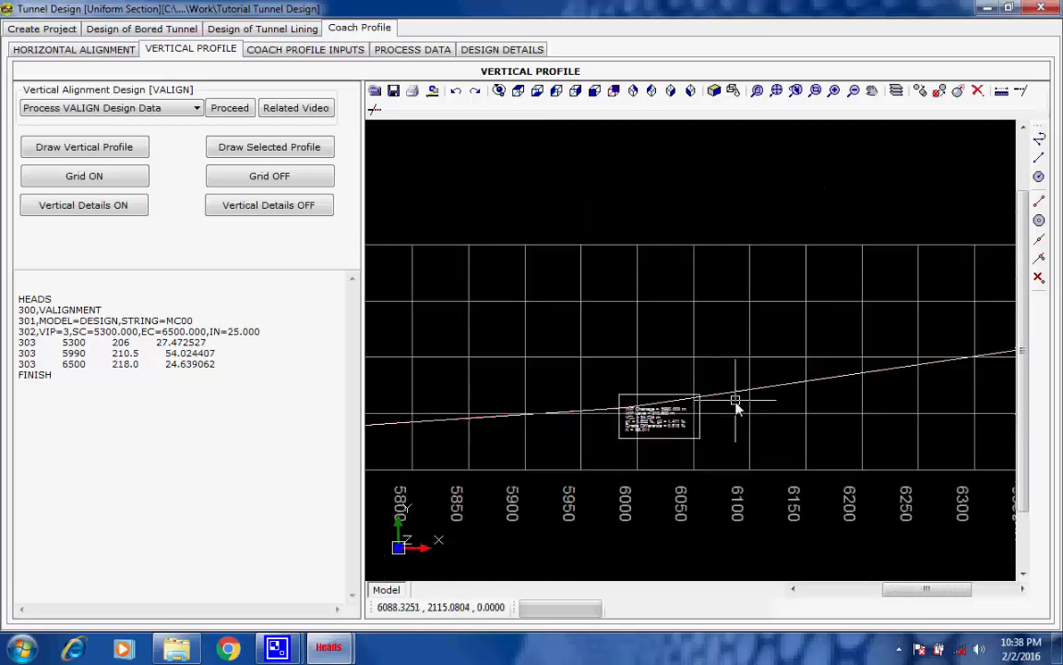
Read the end chainage and level label beyond the profile's end and bring the whole profile back into view
{"action": "scroll", "coordinate": [827, 366], "scroll_direction": "down", "scroll_amount": 2}
{"action": "middle_click_drag", "start_coordinate": [924, 361], "coordinate": [606, 404]}
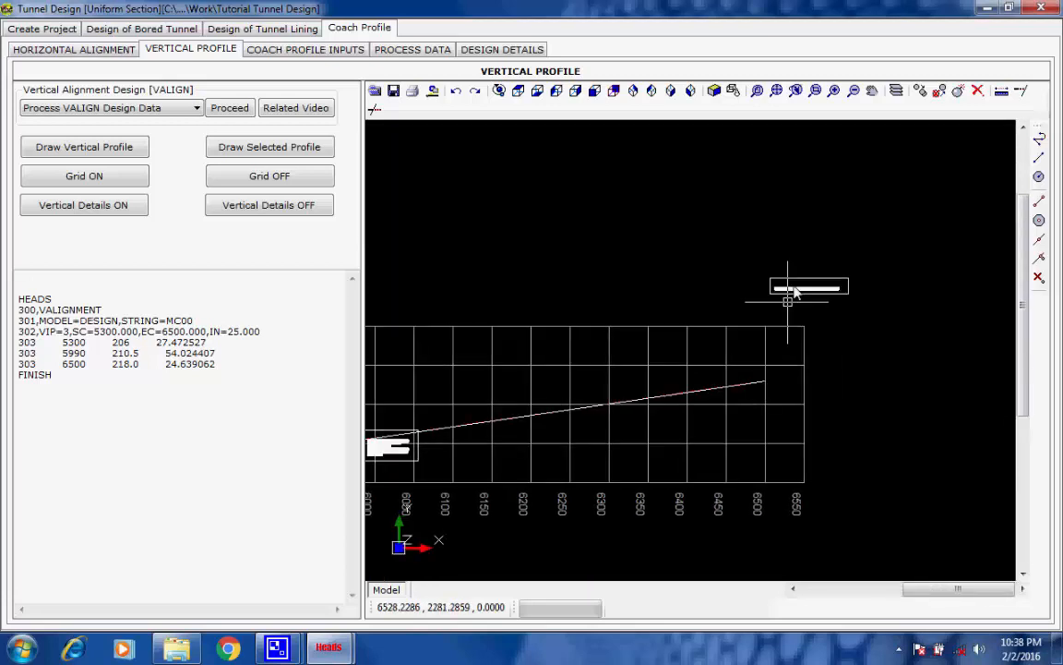
{"action": "scroll", "coordinate": [831, 293], "scroll_direction": "up", "scroll_amount": 4}
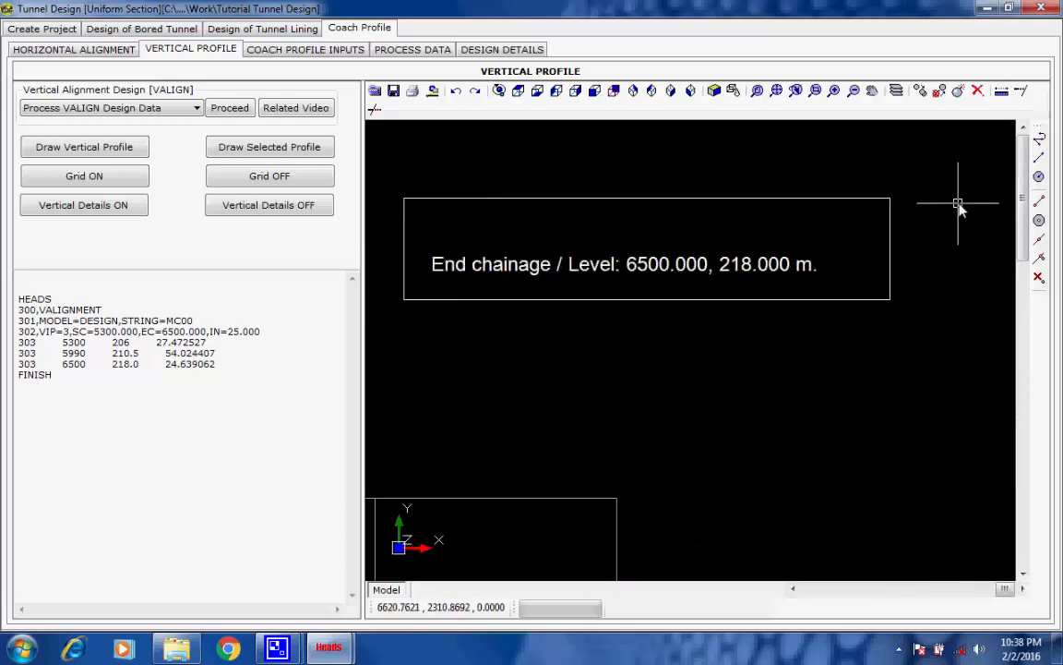
{"action": "scroll", "coordinate": [776, 423], "scroll_direction": "down", "scroll_amount": 2}
{"action": "left_click", "coordinate": [777, 91]}
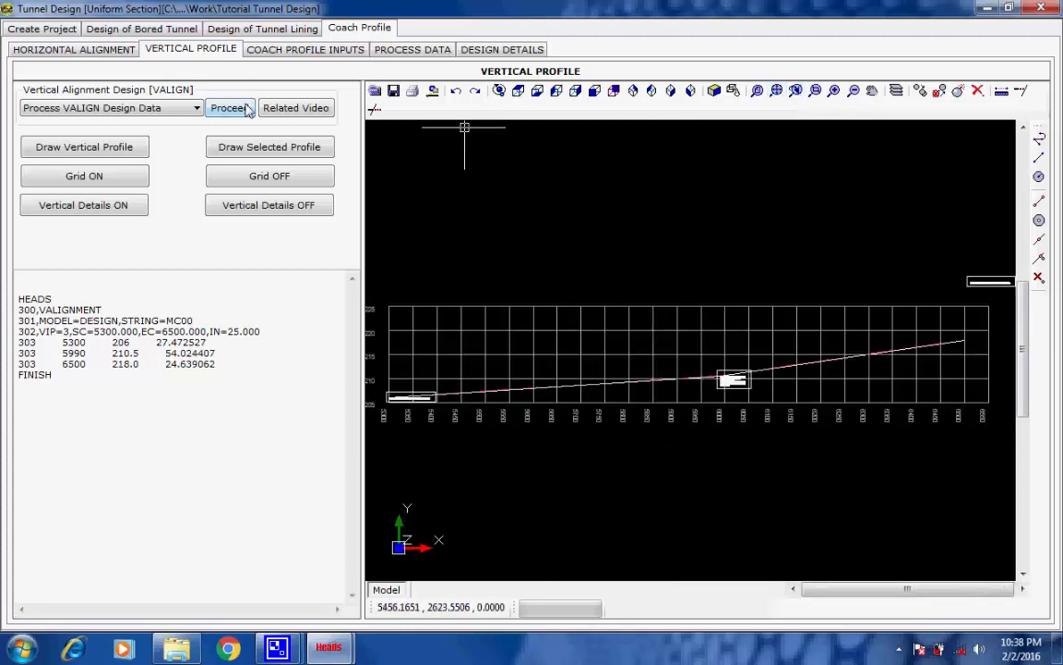
Open the coach profile inputs and review the start and end chainage, the chainage interval and the tunnel type options
{"action": "left_click", "coordinate": [265, 53]}
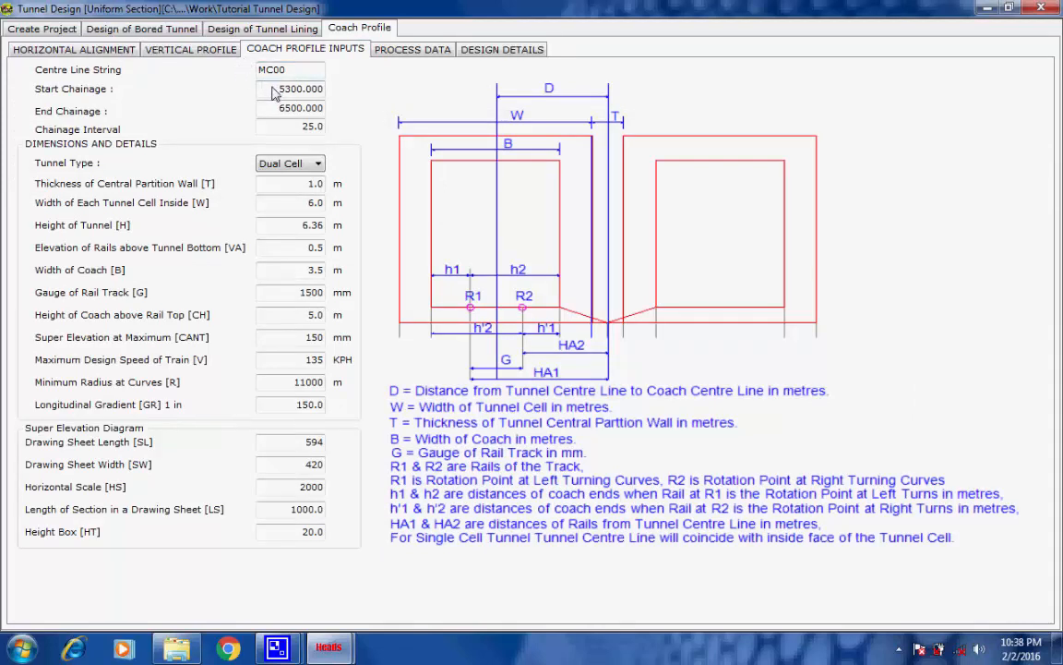
{"action": "left_click_drag", "start_coordinate": [252, 88], "coordinate": [323, 89]}
{"action": "left_click_drag", "start_coordinate": [251, 108], "coordinate": [342, 127]}
{"action": "left_click", "coordinate": [316, 127]}
{"action": "left_click", "coordinate": [317, 164]}
{"action": "left_click", "coordinate": [319, 165]}
Start processing the coach profile data with all four items selected and run the OFFSET cross section strings
{"action": "left_click", "coordinate": [394, 54]}
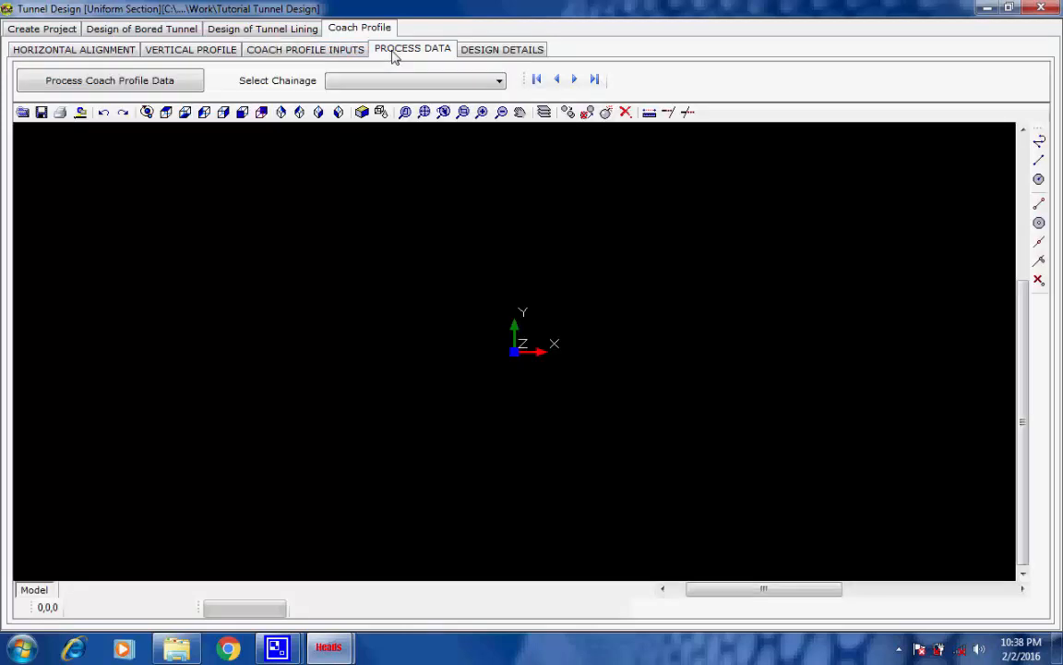
{"action": "left_click", "coordinate": [131, 81]}
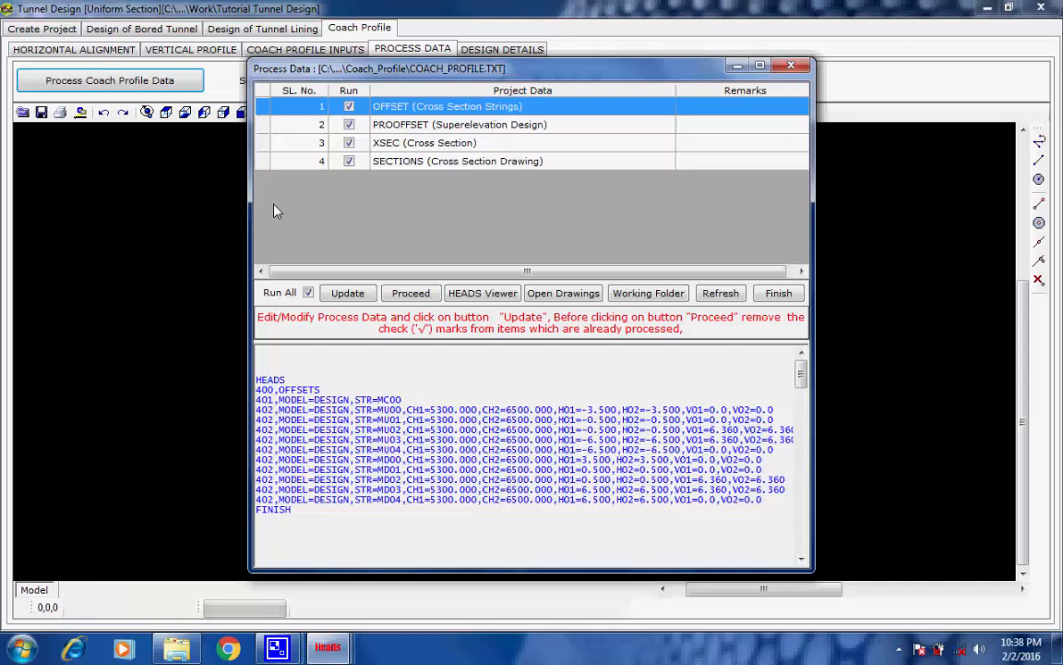
{"action": "left_click", "coordinate": [406, 293]}
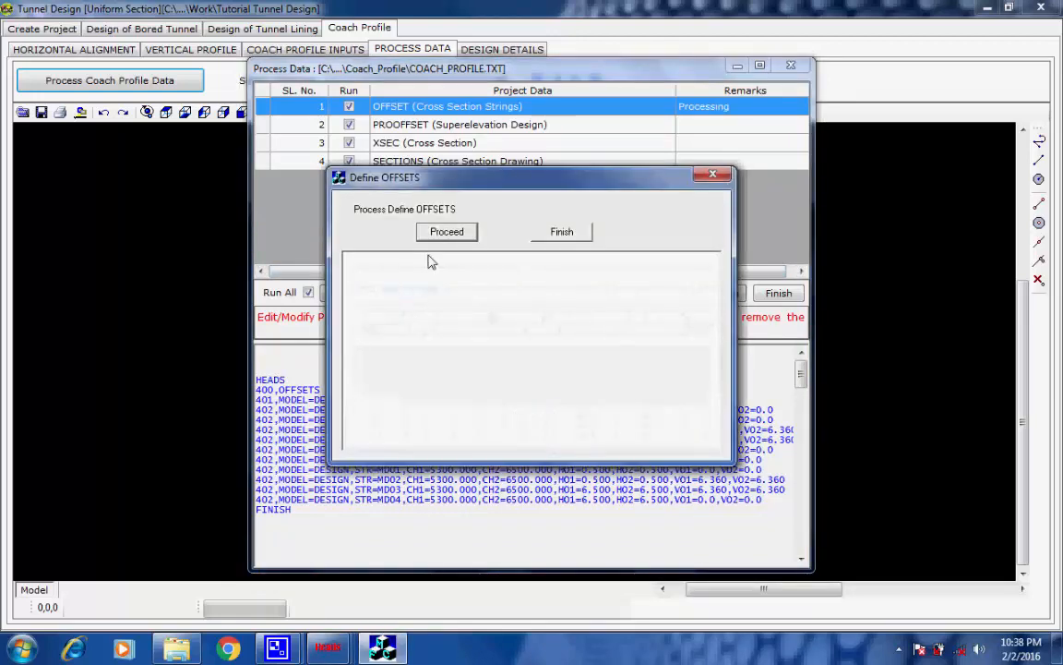
{"action": "left_click", "coordinate": [446, 233]}
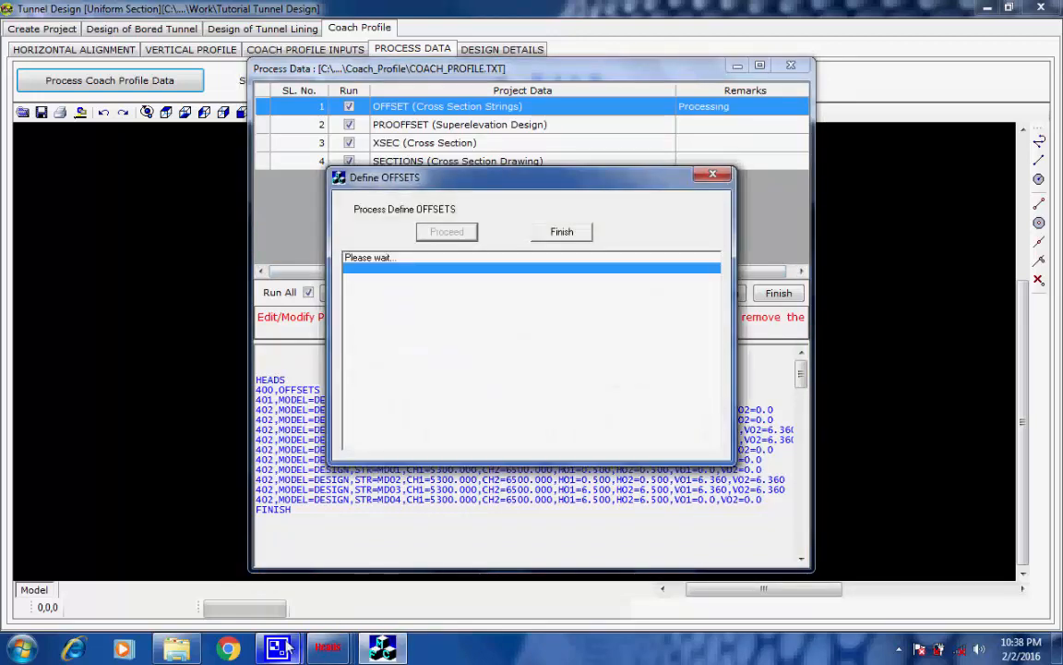
{"action": "mouse_move", "coordinate": [277, 649]}
{"action": "left_click", "coordinate": [255, 577]}
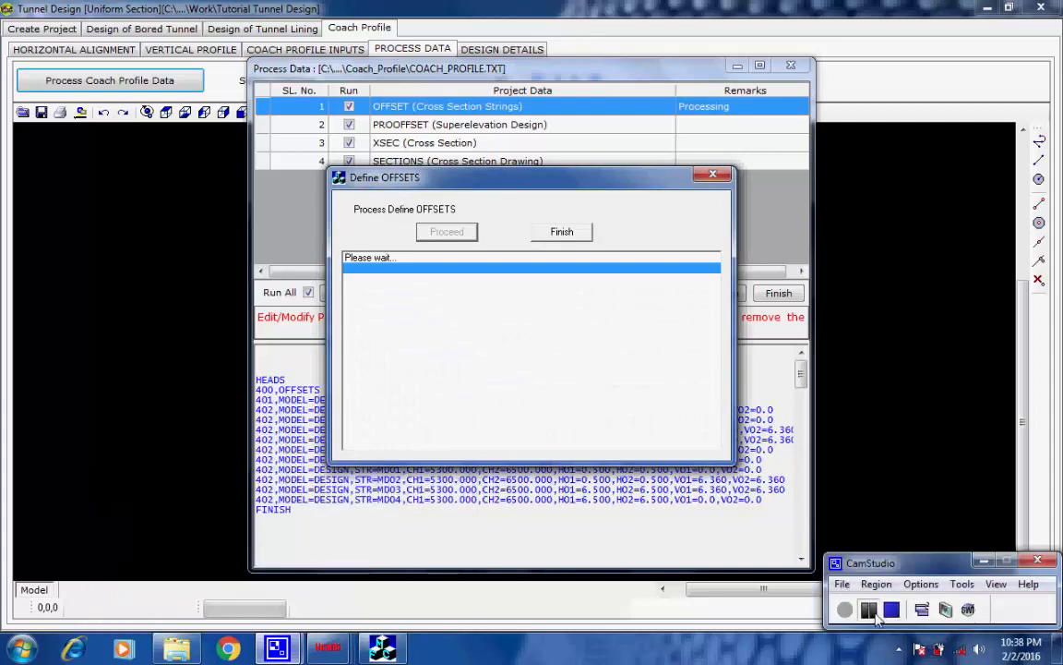
{"action": "left_click", "coordinate": [680, 360]}
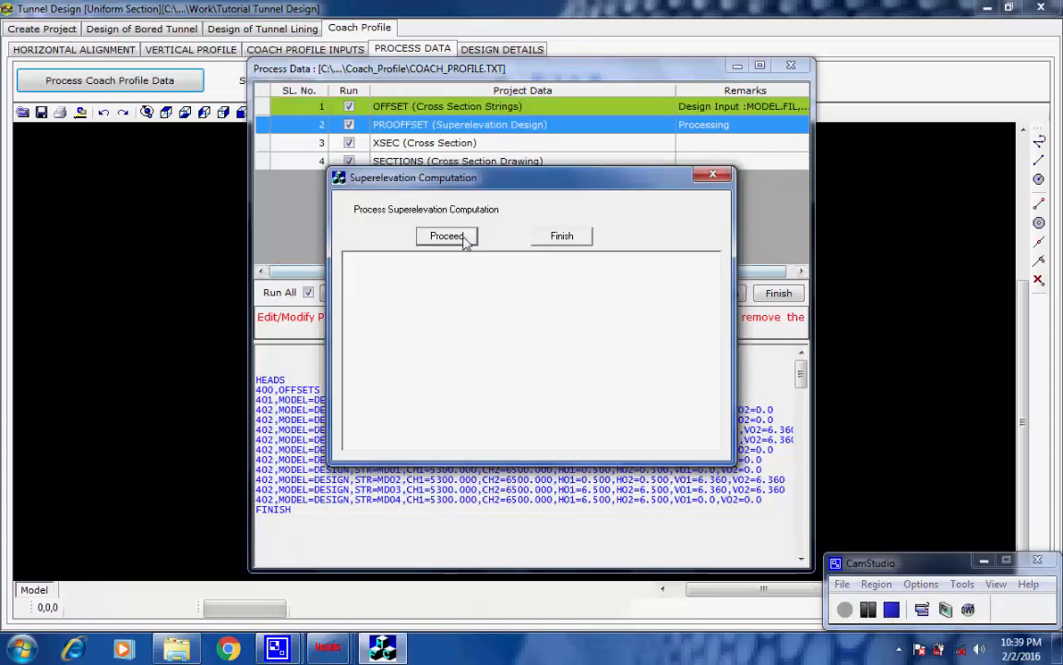
Run the PROOFFSET superelevation computation and finish it
{"action": "left_click", "coordinate": [468, 236]}
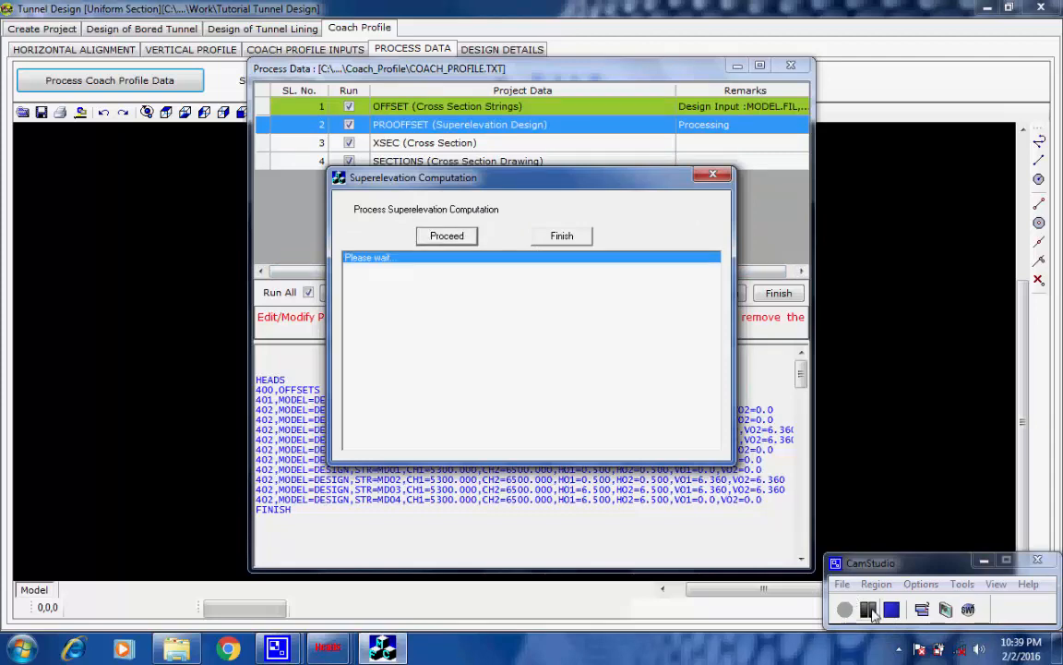
{"action": "left_click", "coordinate": [688, 361]}
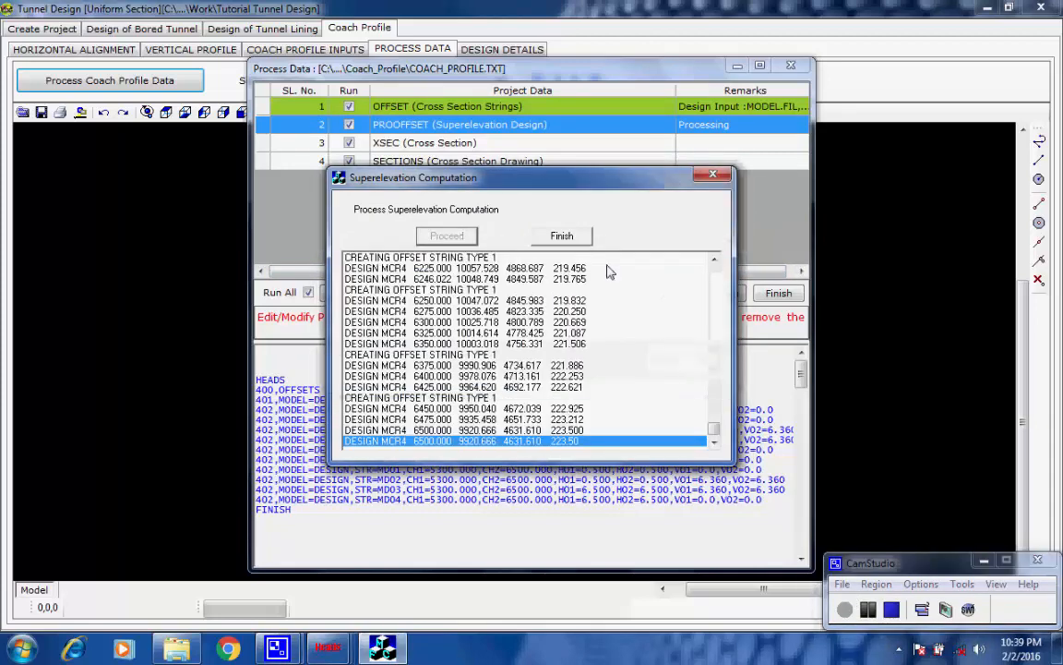
{"action": "left_click", "coordinate": [574, 237]}
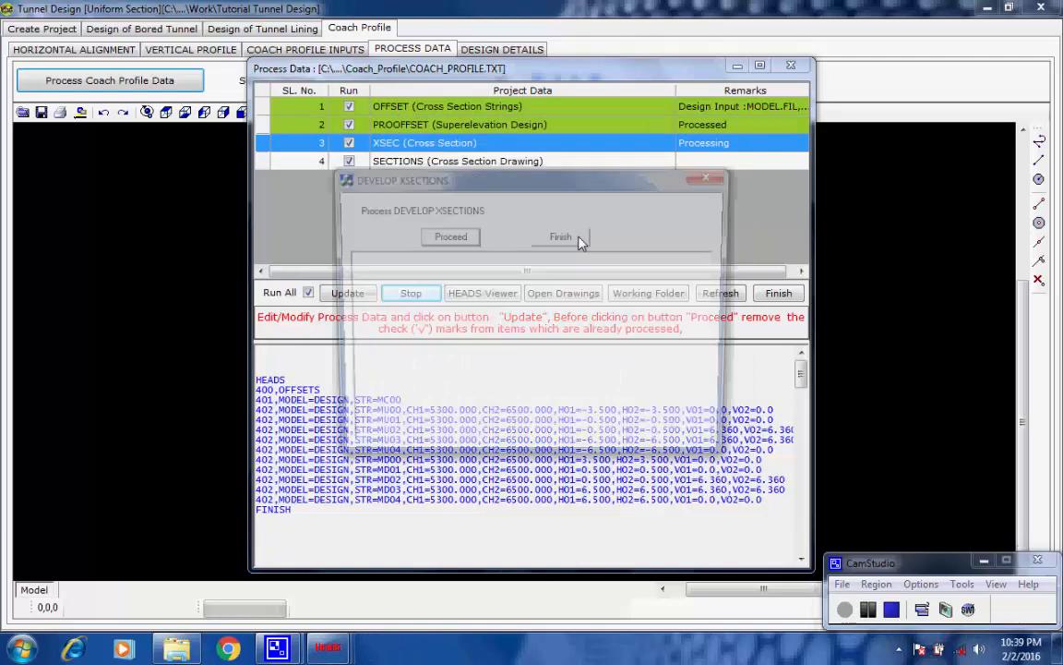
Run the XSEC cross section development, accept its notices and finish it
{"action": "left_click", "coordinate": [468, 236]}
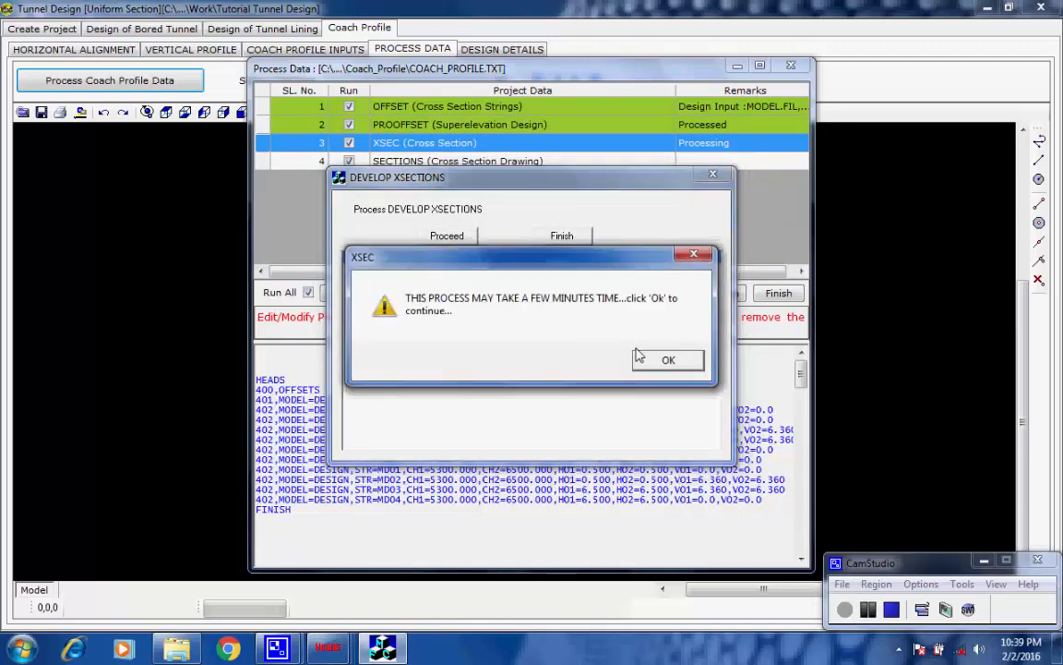
{"action": "left_click", "coordinate": [666, 360]}
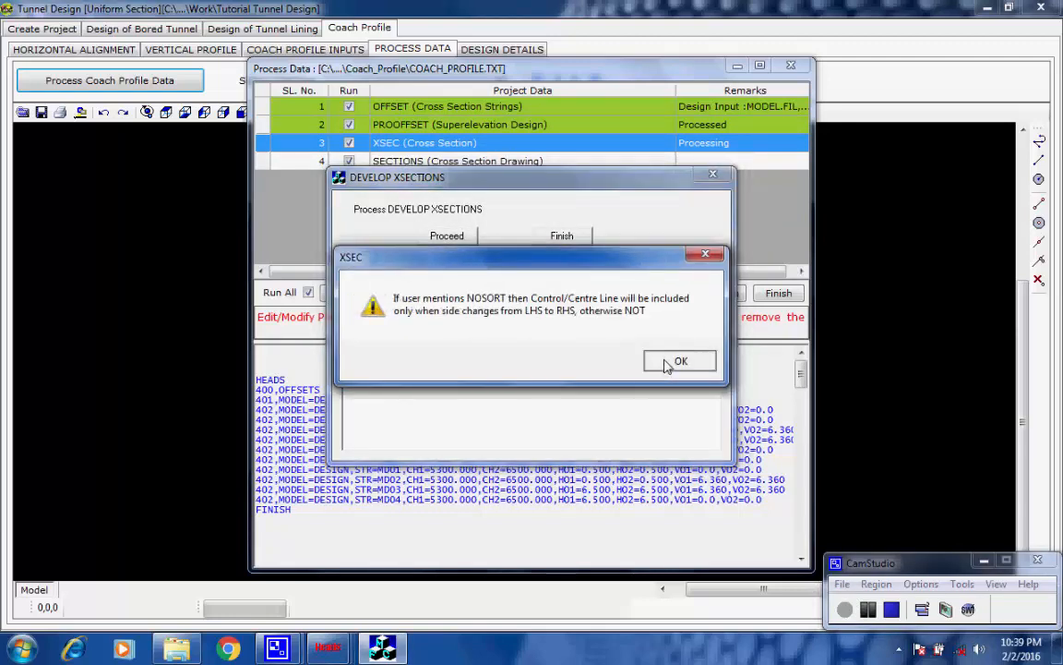
{"action": "left_click", "coordinate": [675, 361]}
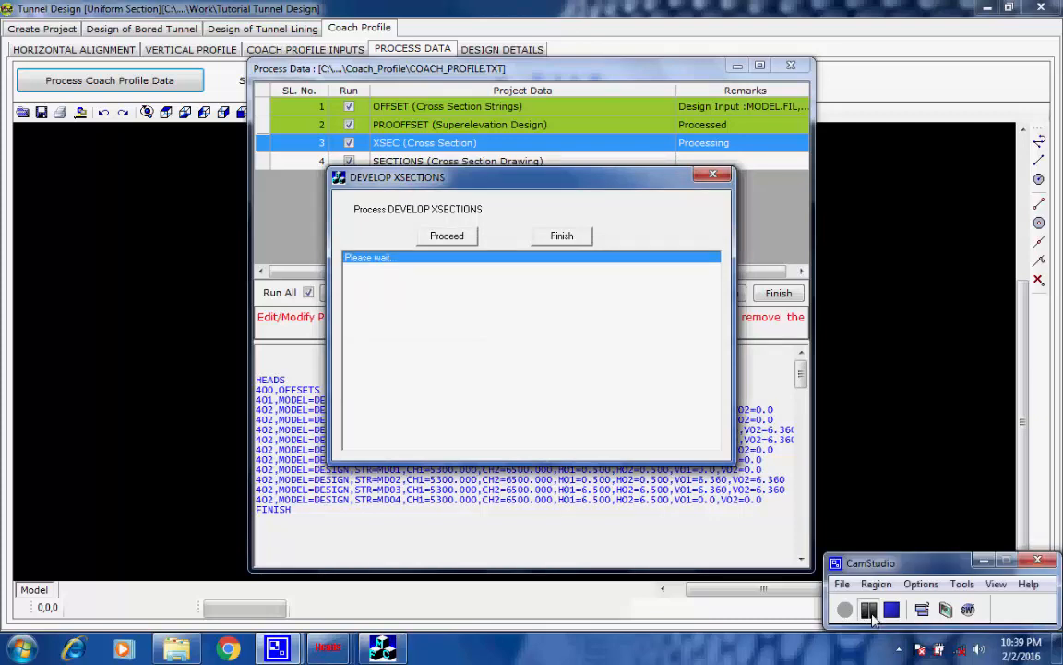
{"action": "left_click", "coordinate": [617, 363]}
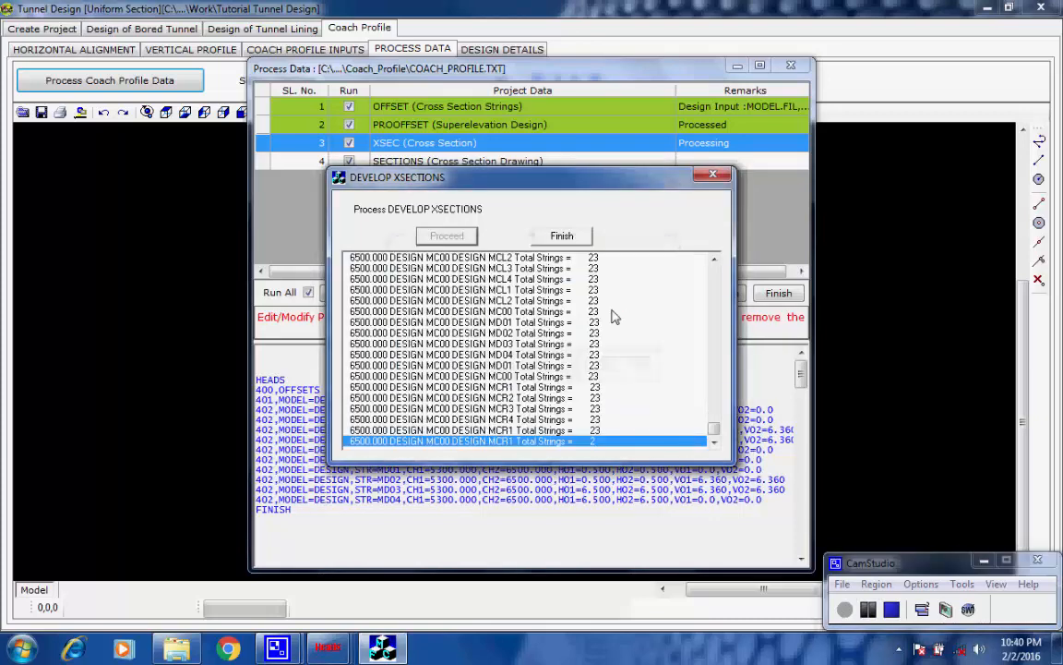
{"action": "left_click", "coordinate": [574, 236]}
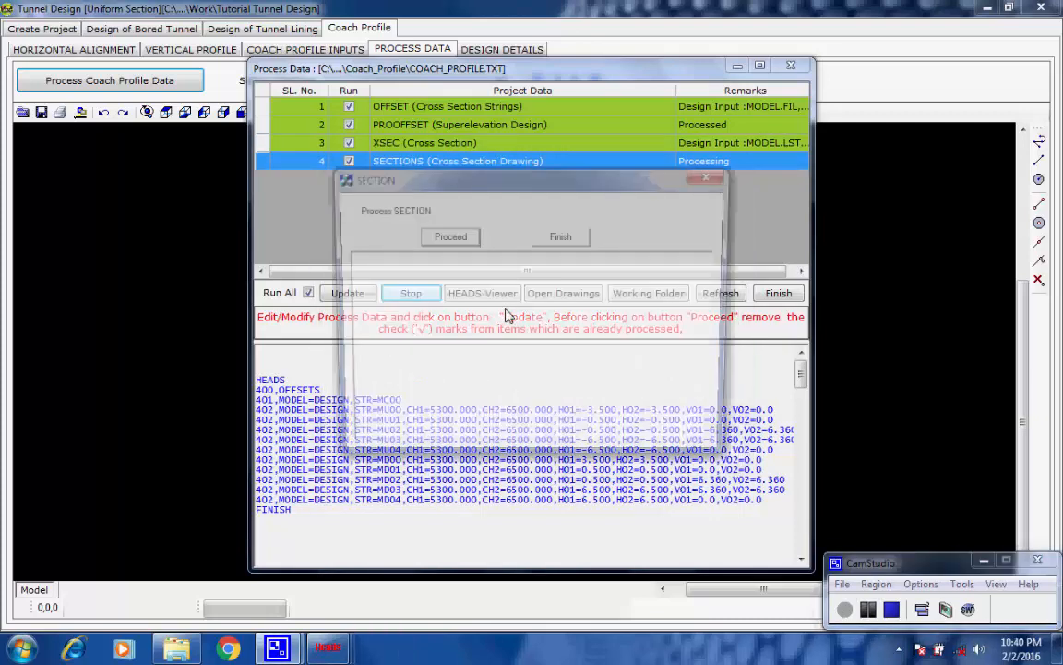
Run the SECTIONS cross section drawing process and finish the coach profile data processing
{"action": "left_click", "coordinate": [449, 236]}
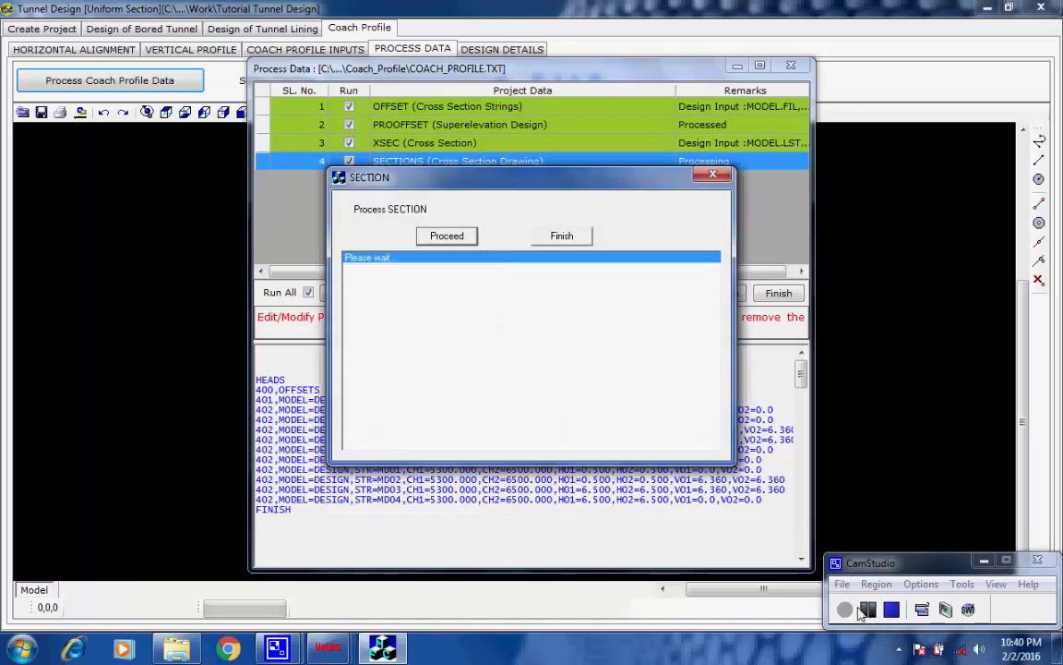
{"action": "left_click", "coordinate": [687, 358]}
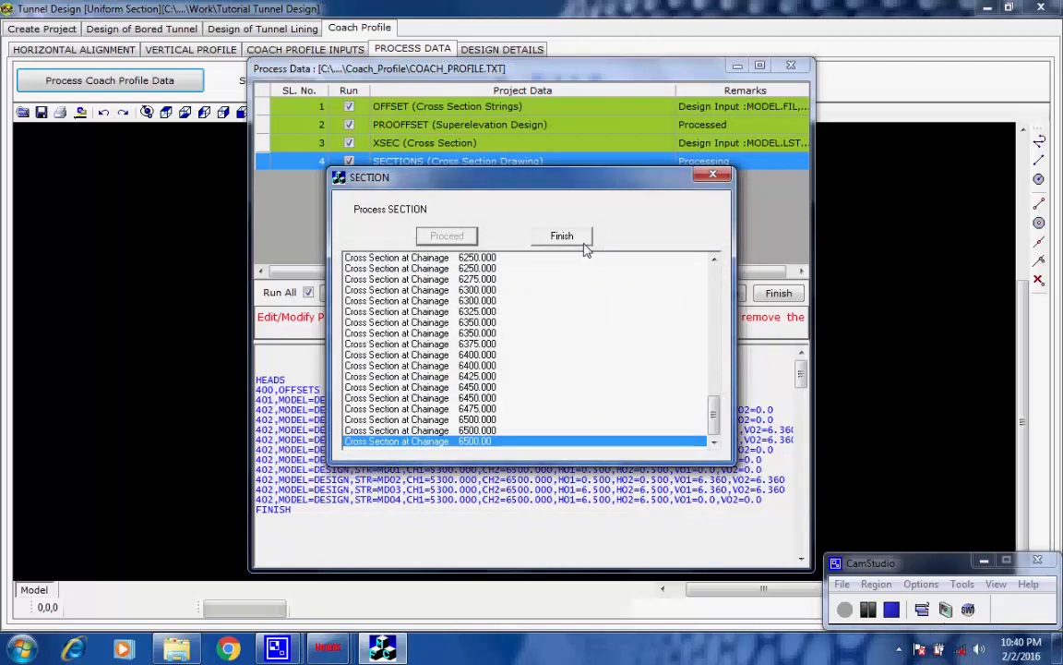
{"action": "left_click", "coordinate": [573, 237]}
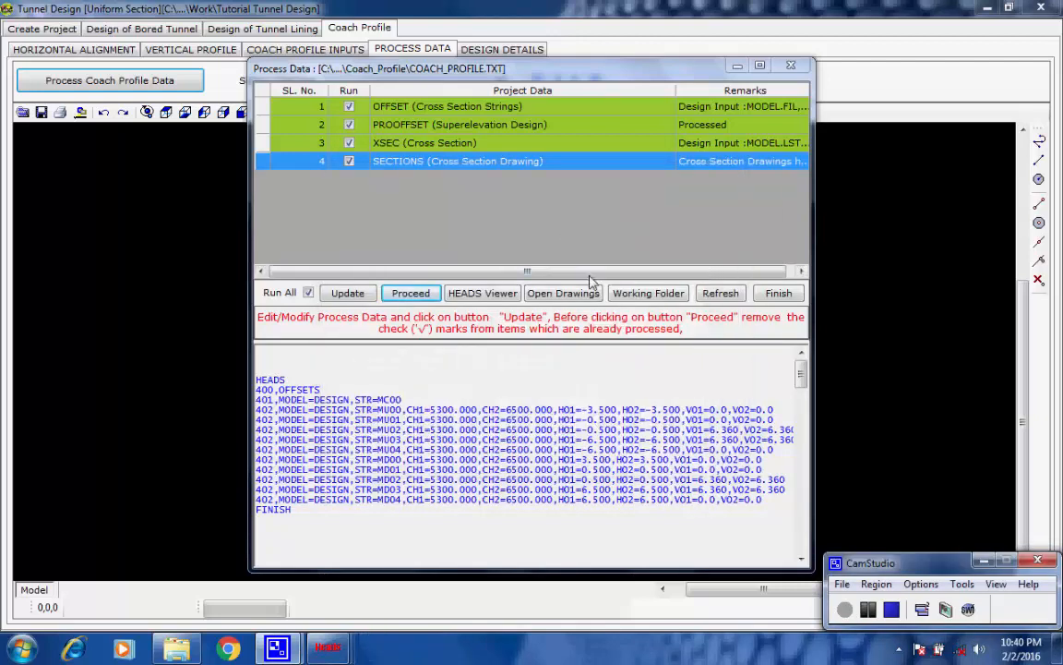
{"action": "left_click", "coordinate": [778, 294]}
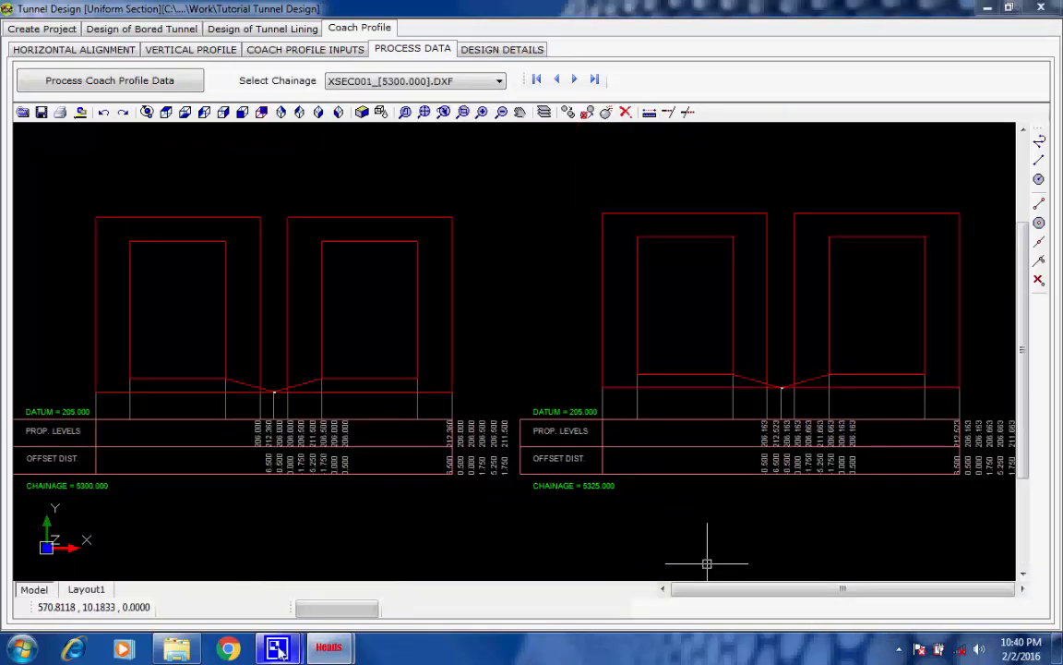
Step through the processed coach profile cross section drawings one by one, from chainage 5300.000 to 6500.000
{"action": "mouse_move", "coordinate": [277, 646]}
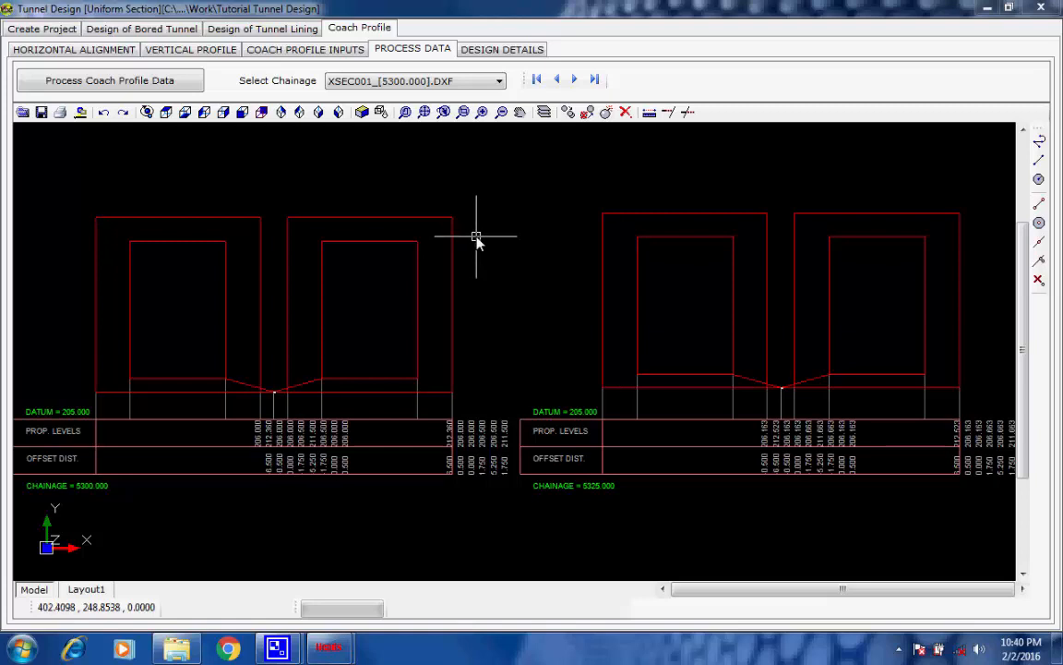
{"action": "left_click", "coordinate": [575, 80]}
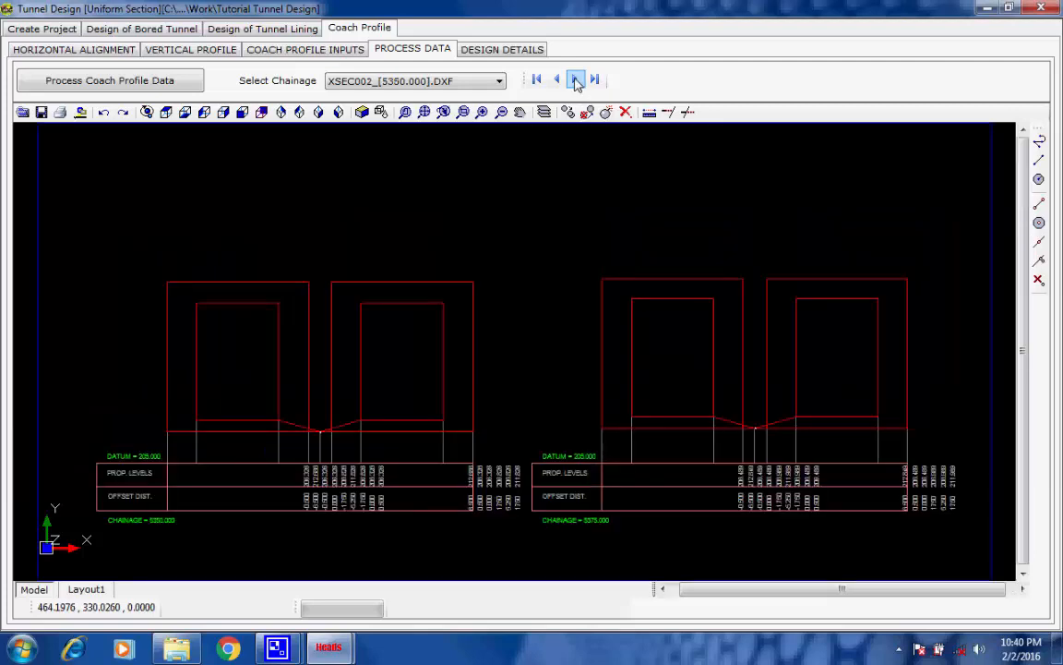
{"action": "left_click", "coordinate": [575, 81]}
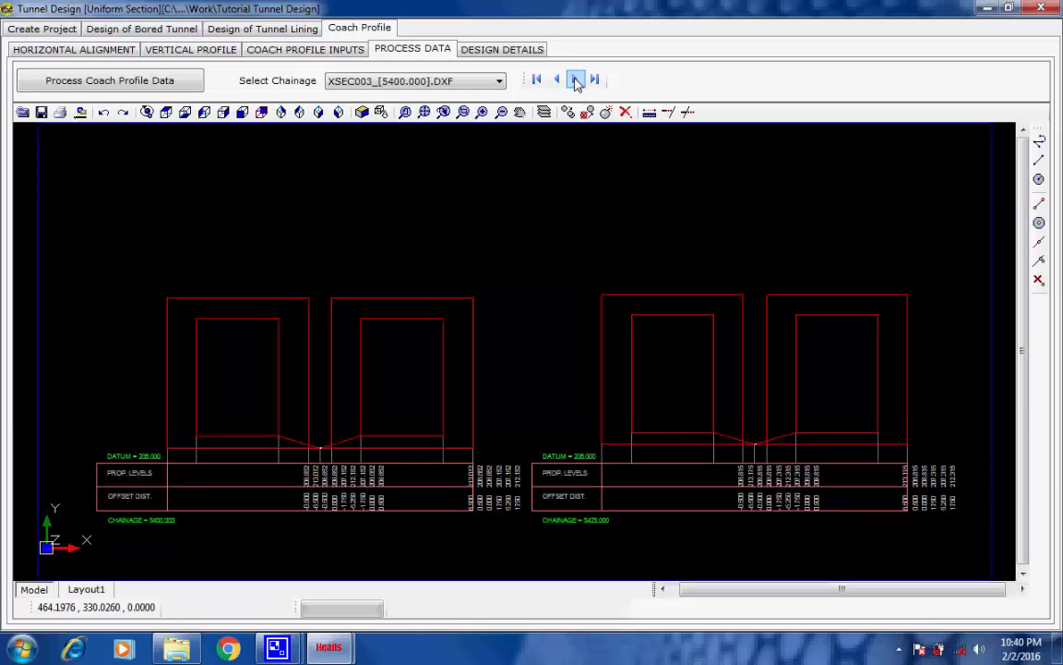
{"action": "left_click", "coordinate": [575, 80]}
{"action": "left_click", "coordinate": [576, 81]}
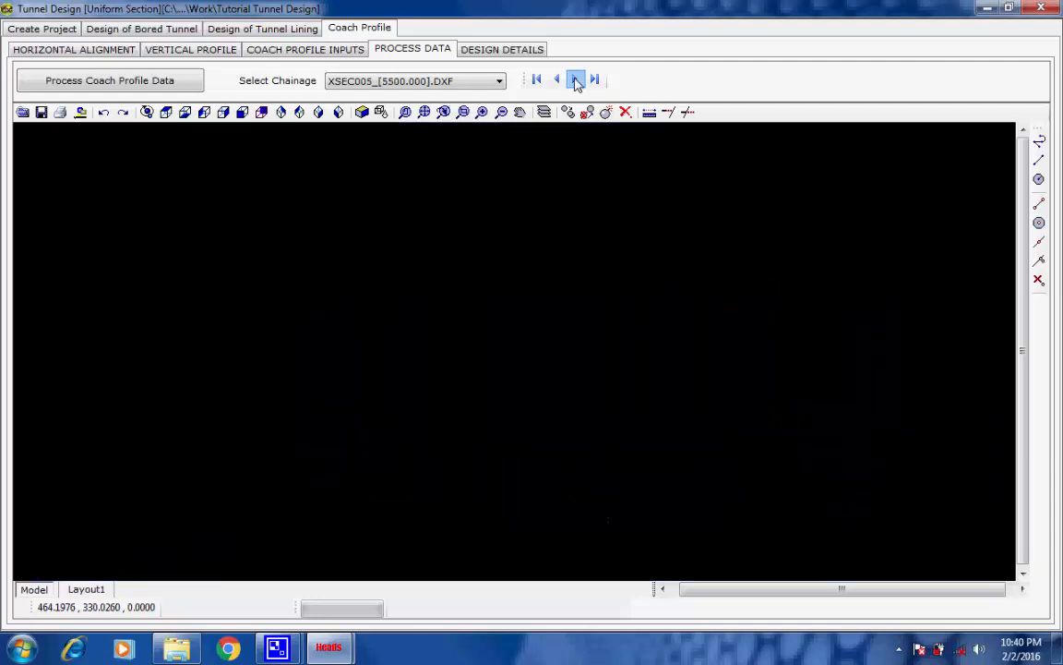
{"action": "left_click", "coordinate": [576, 80]}
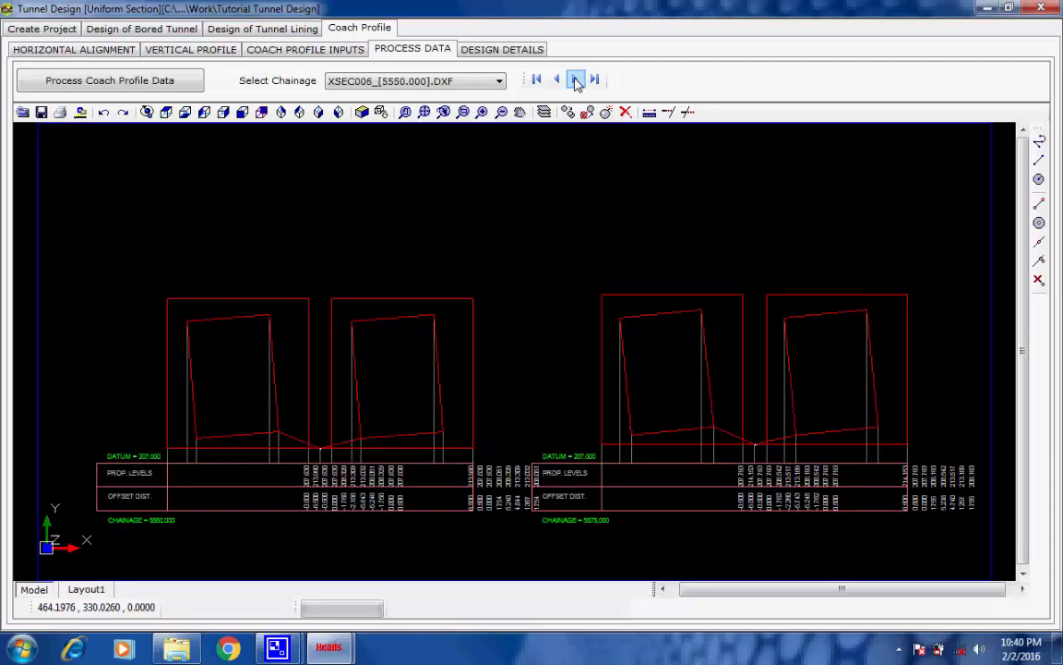
{"action": "left_click", "coordinate": [576, 80]}
{"action": "left_click", "coordinate": [575, 81]}
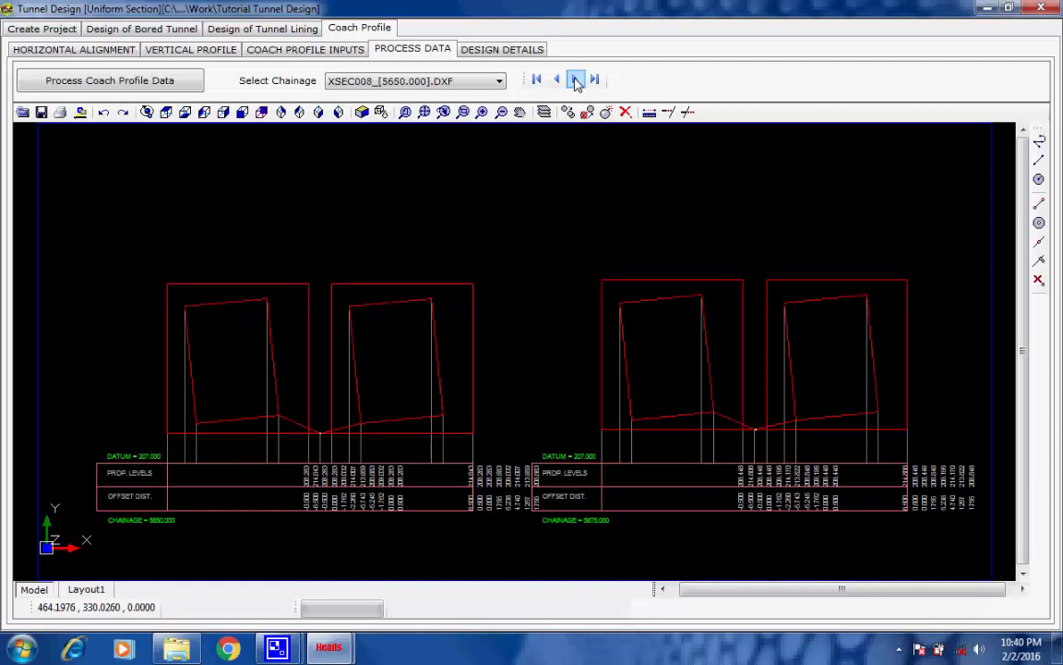
{"action": "left_click", "coordinate": [575, 80]}
{"action": "left_click", "coordinate": [575, 80]}
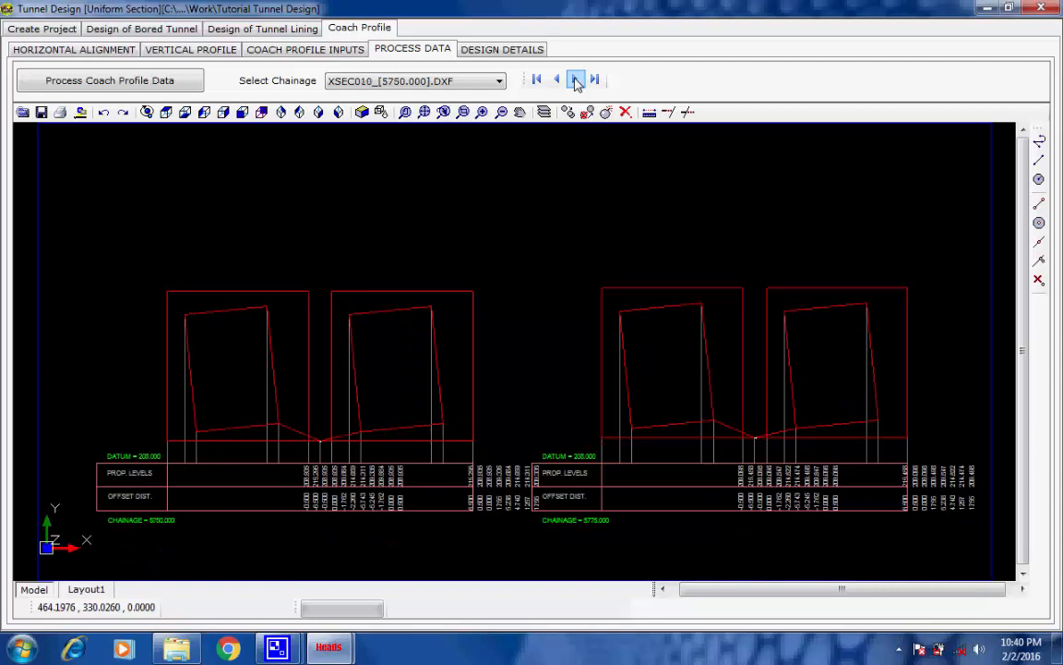
{"action": "left_click", "coordinate": [575, 80]}
{"action": "left_click", "coordinate": [576, 80]}
{"action": "left_click", "coordinate": [575, 80]}
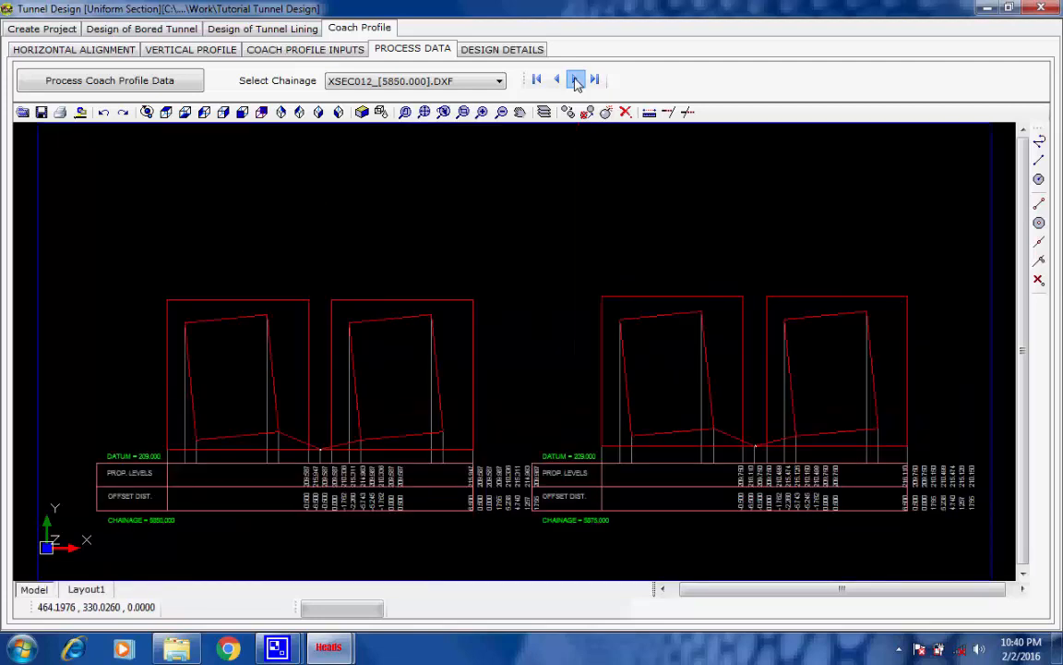
{"action": "left_click", "coordinate": [575, 81]}
{"action": "left_click", "coordinate": [575, 80]}
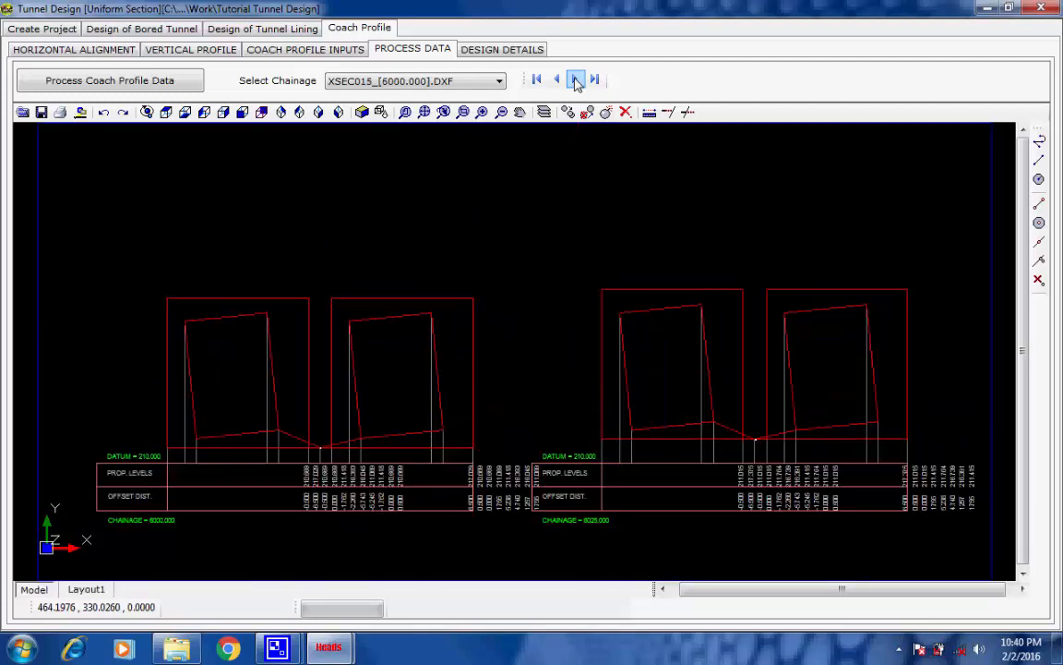
{"action": "left_click", "coordinate": [575, 80]}
{"action": "left_click", "coordinate": [575, 81]}
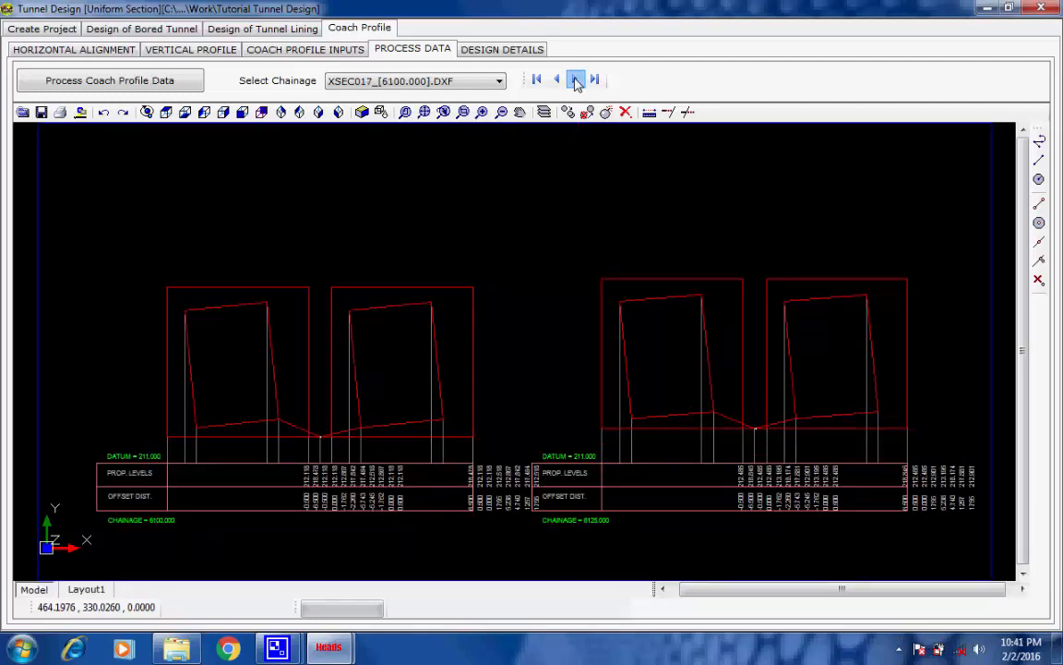
{"action": "left_click", "coordinate": [575, 80]}
{"action": "left_click", "coordinate": [575, 80]}
{"action": "left_click", "coordinate": [575, 81]}
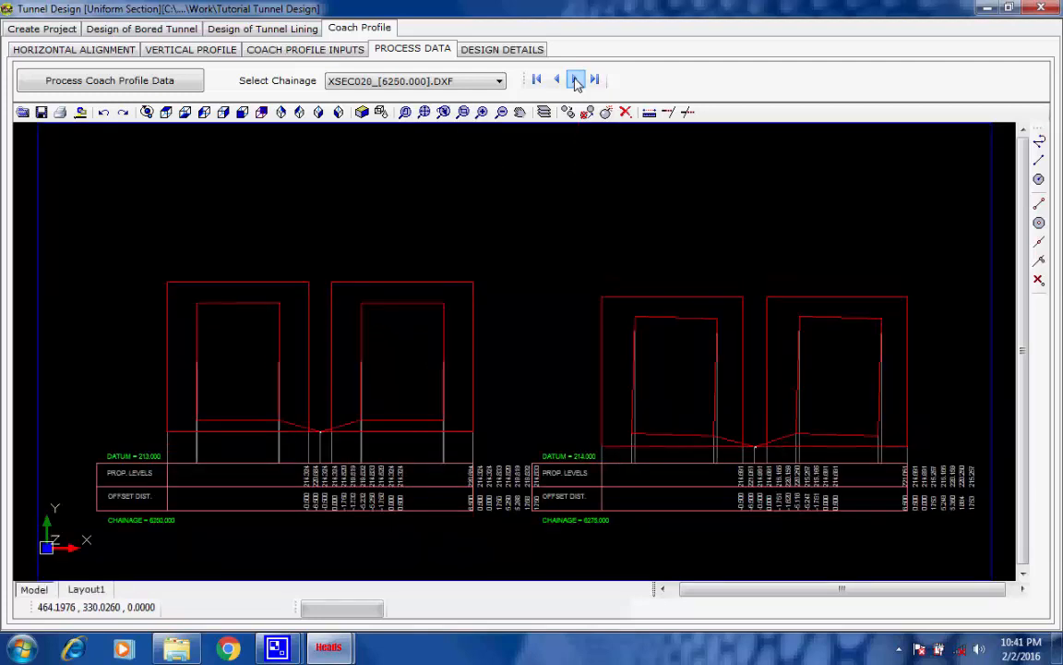
{"action": "left_click", "coordinate": [575, 80]}
{"action": "left_click", "coordinate": [575, 80]}
{"action": "left_click", "coordinate": [575, 80]}
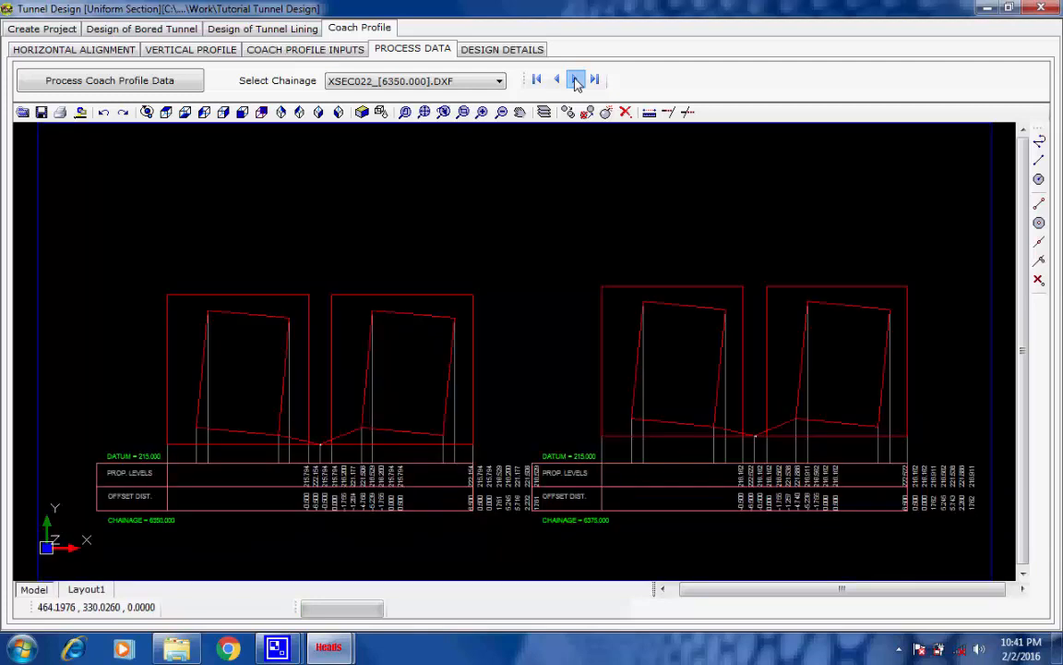
{"action": "left_click", "coordinate": [575, 80]}
{"action": "left_click", "coordinate": [575, 80]}
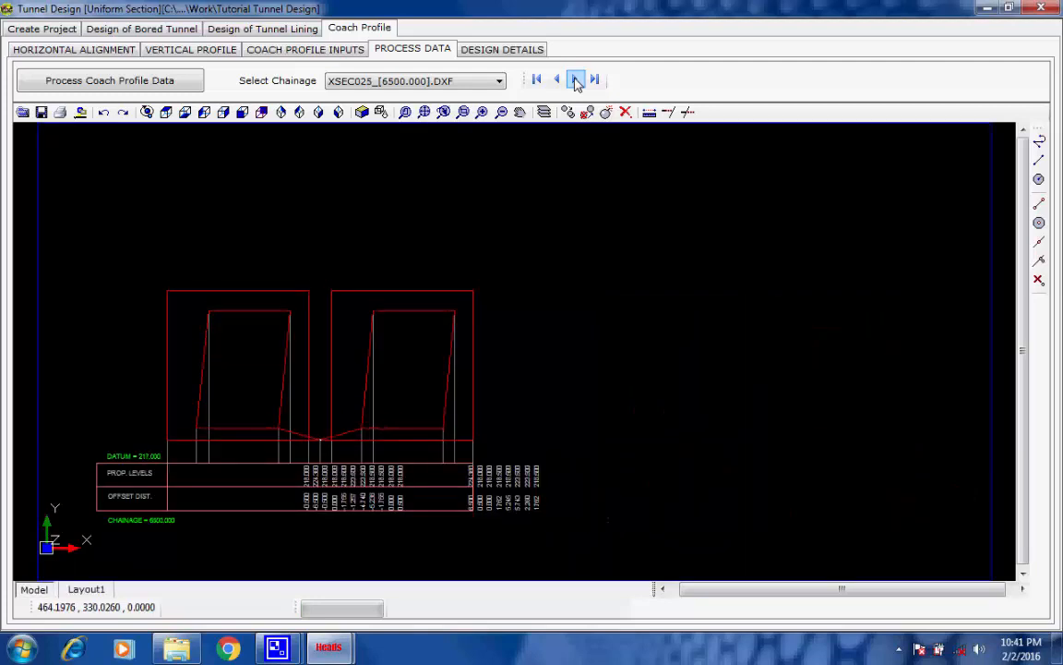
{"action": "left_click", "coordinate": [575, 80]}
{"action": "left_click", "coordinate": [575, 80]}
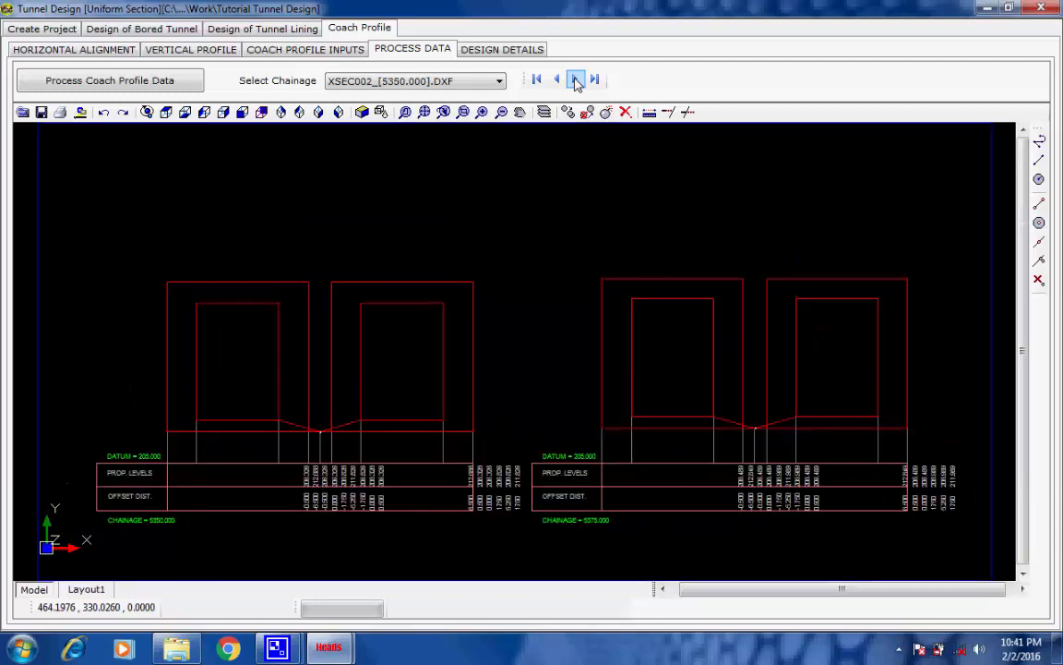
Display the cross section drawings XSEC011_[5800.000].DXF and XSEC024_[6450.000].DXF by selecting their chainages directly
{"action": "left_click", "coordinate": [499, 81]}
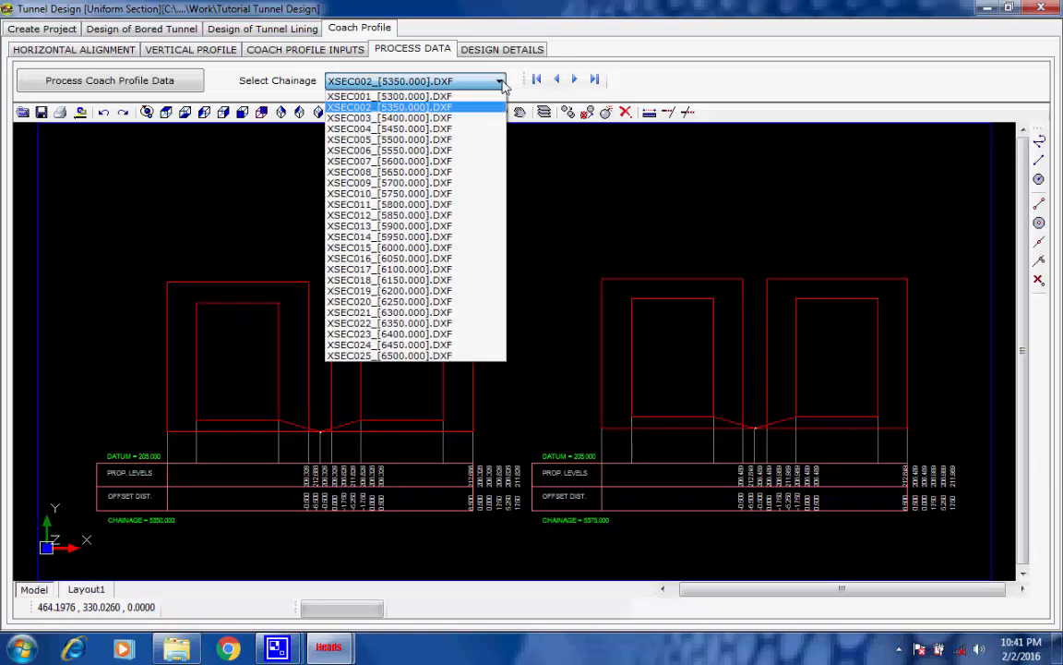
{"action": "left_click", "coordinate": [476, 205]}
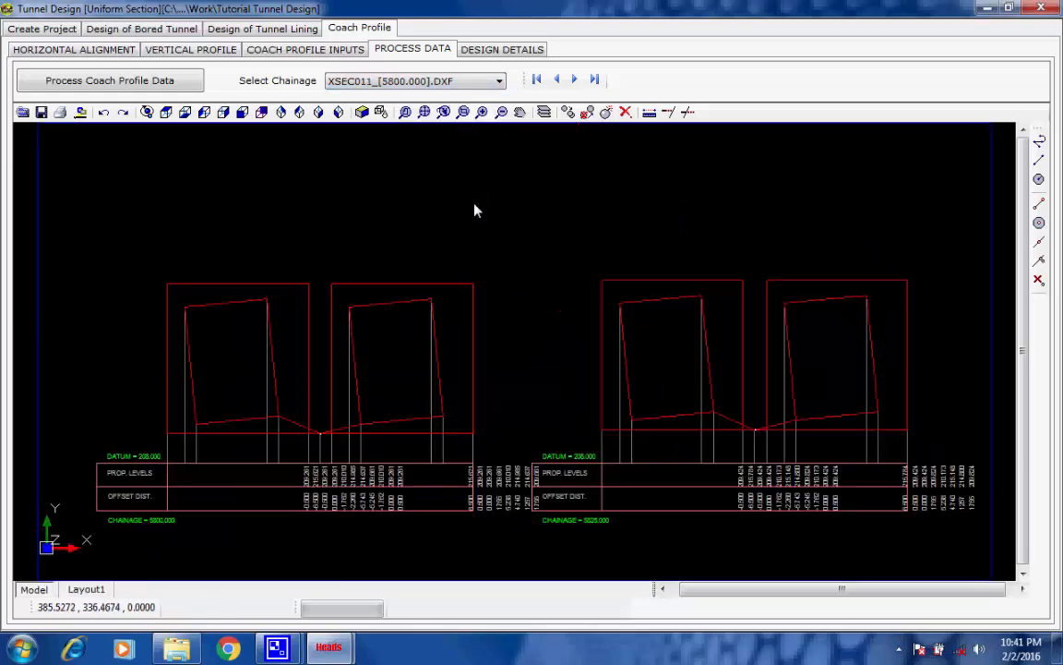
{"action": "left_click", "coordinate": [500, 82]}
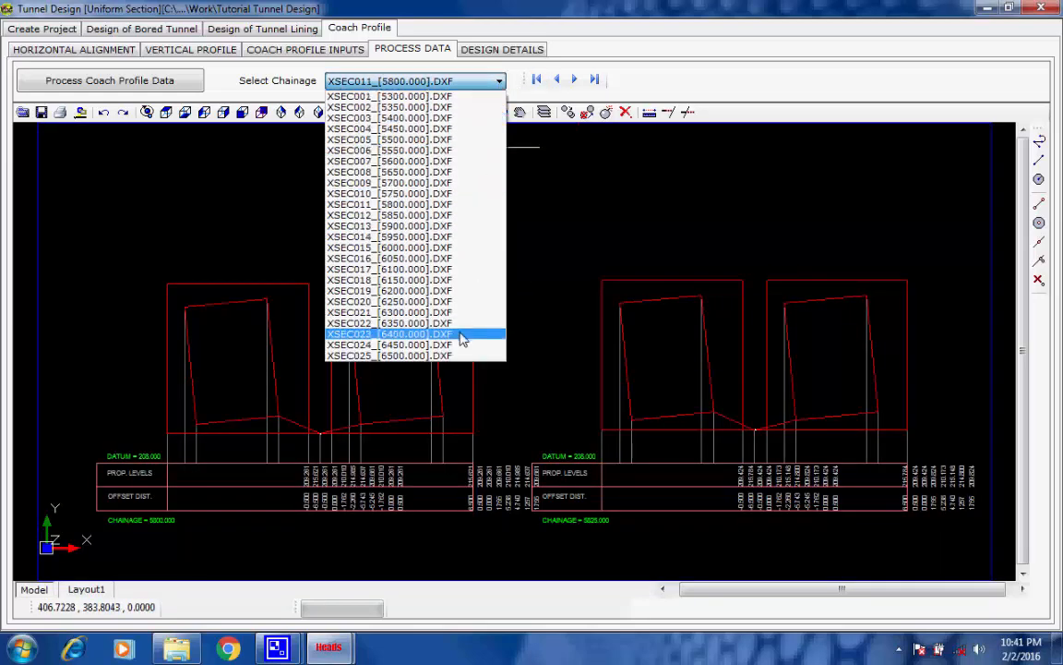
{"action": "left_click", "coordinate": [465, 345]}
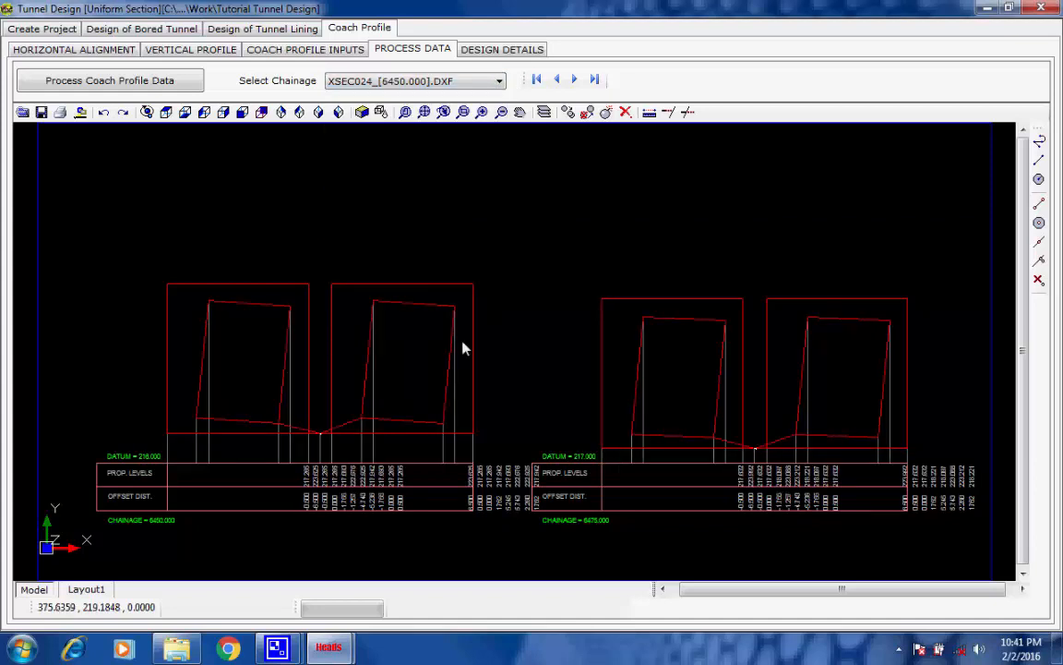
Create the coach profile project data file from the design details and accept the notice
{"action": "left_click", "coordinate": [505, 54]}
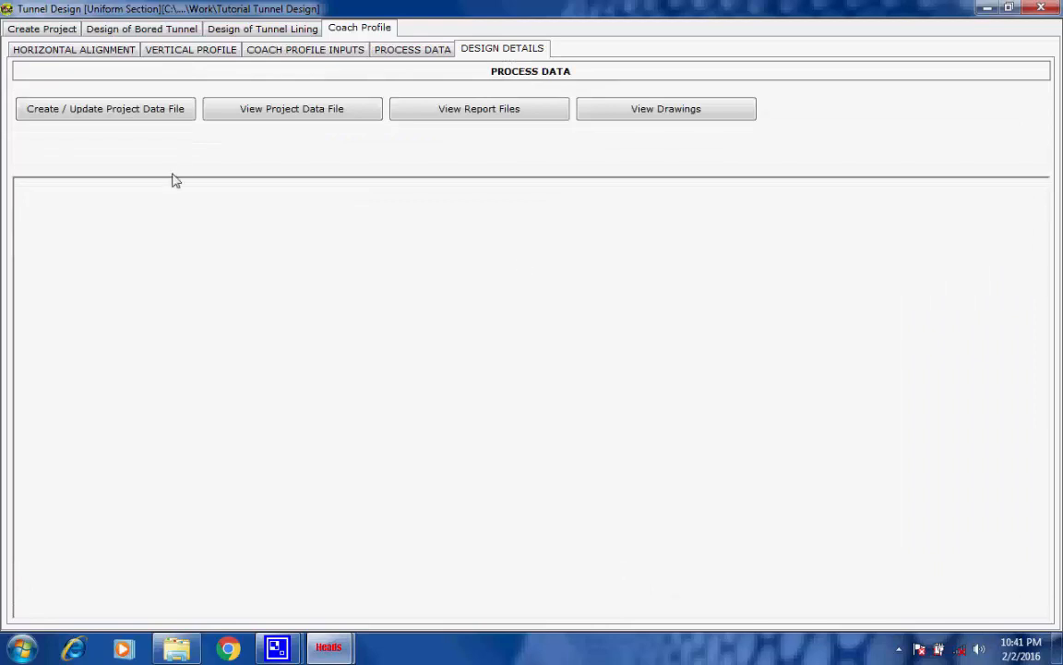
{"action": "left_click", "coordinate": [155, 109]}
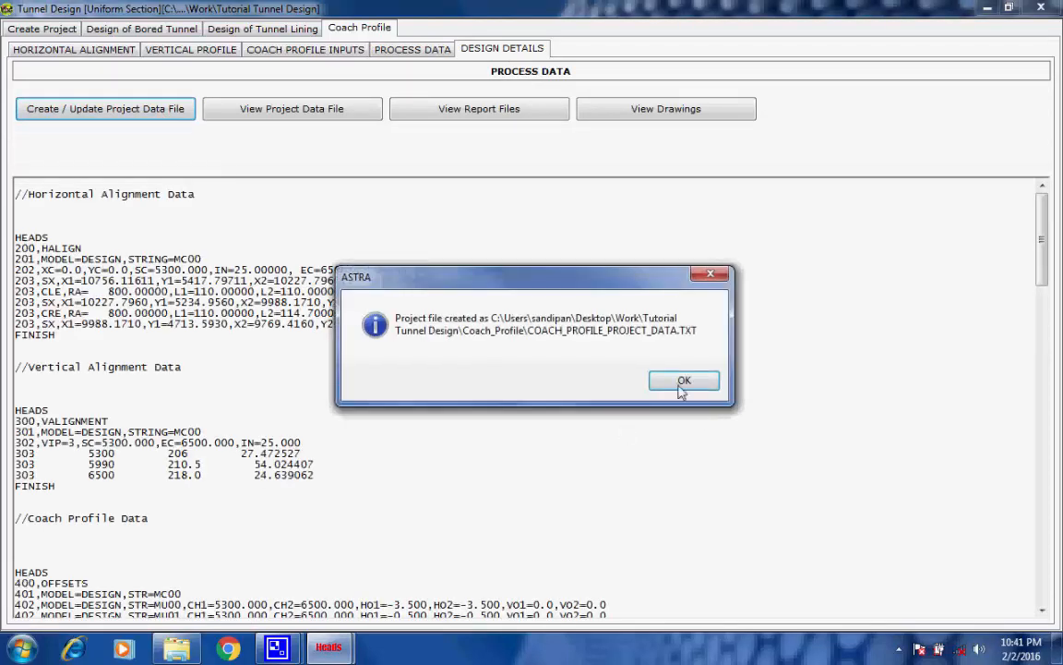
{"action": "left_click", "coordinate": [682, 382]}
View the coach profile project data file and the horizontal alignment report HALIGNMENT.REP, closing each one
{"action": "left_click", "coordinate": [309, 108]}
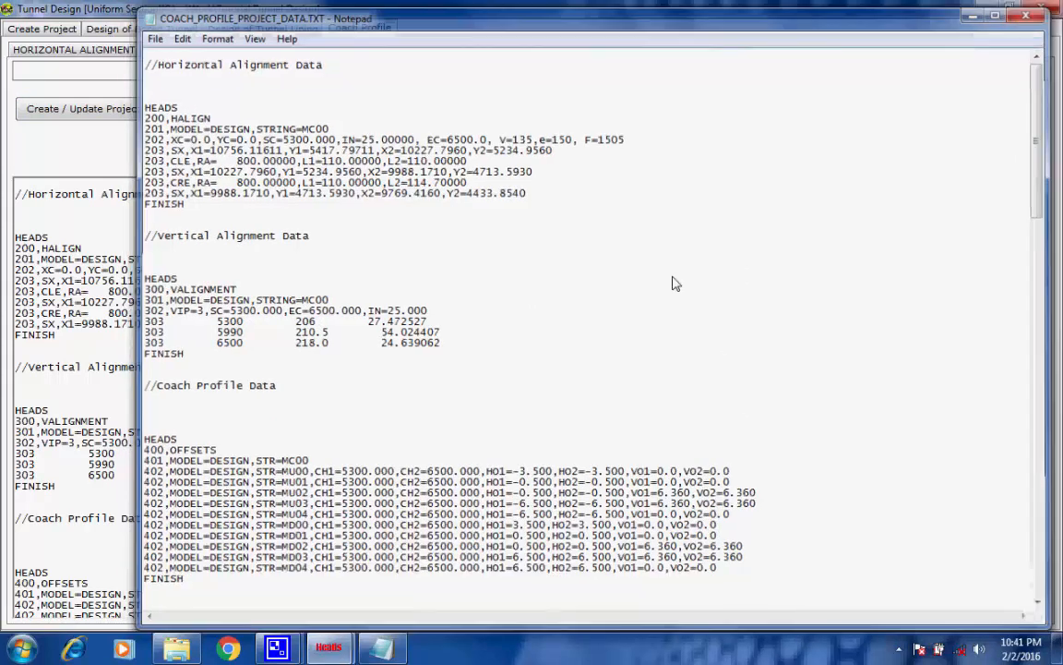
{"action": "key", "text": "alt+F4"}
{"action": "left_click", "coordinate": [482, 110]}
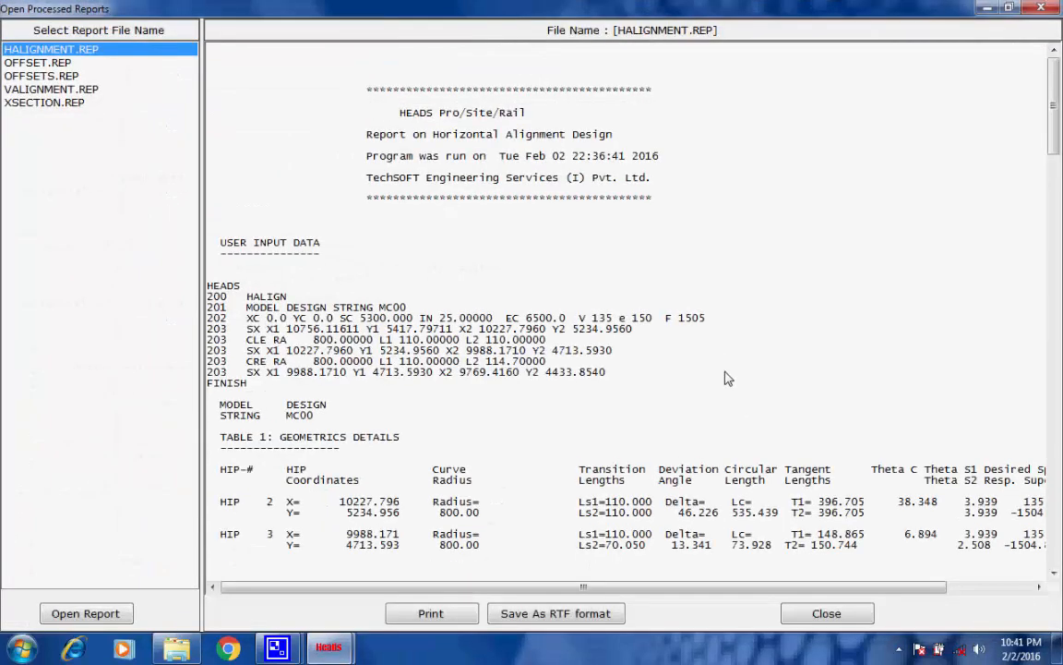
{"action": "left_click", "coordinate": [1041, 6]}
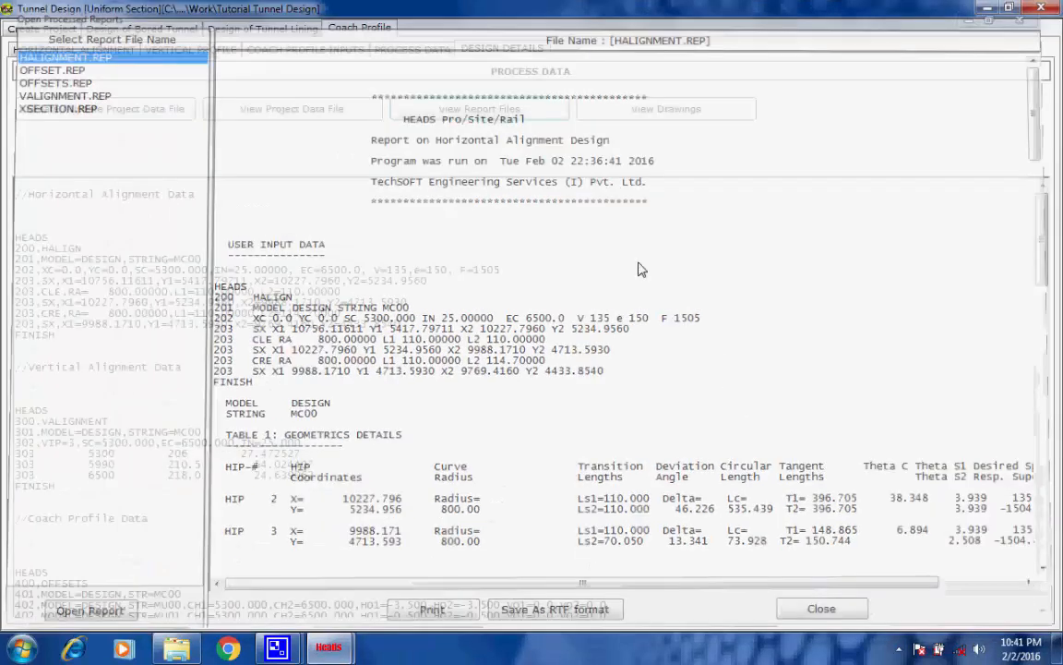
Open all the coach profile design drawings in HEADS Viewer
{"action": "left_click", "coordinate": [632, 108]}
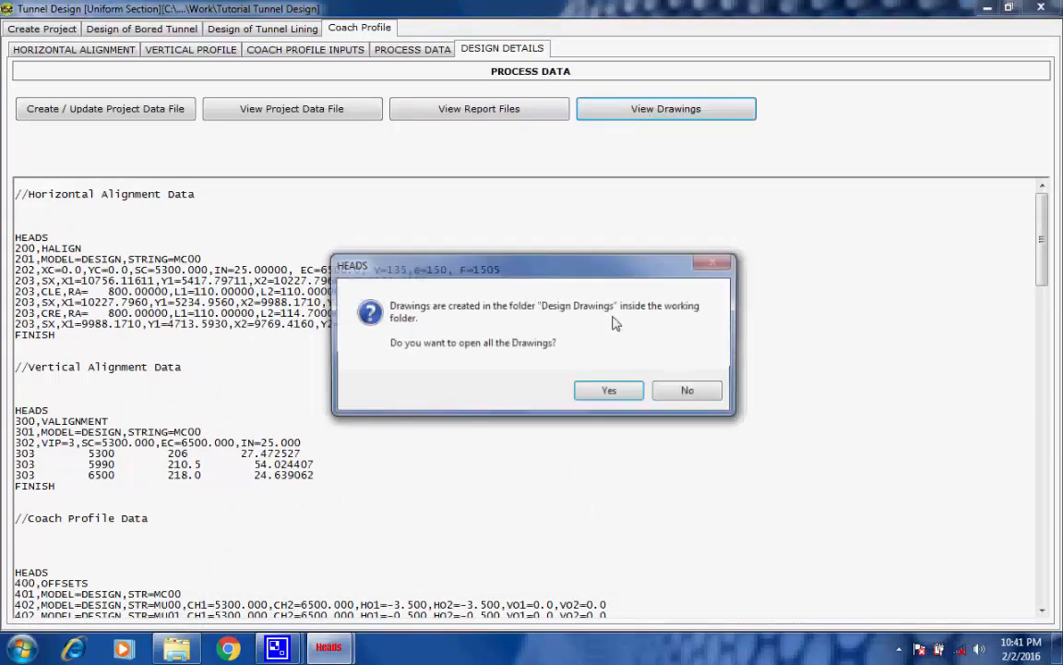
{"action": "left_click", "coordinate": [610, 389]}
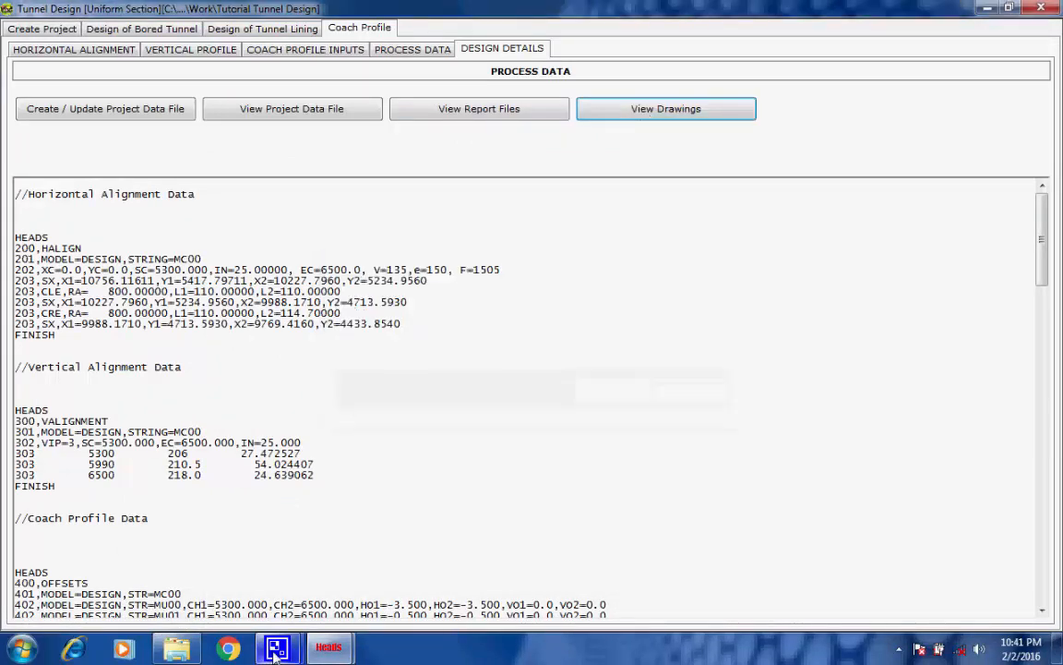
{"action": "left_click", "coordinate": [275, 655]}
{"action": "left_click", "coordinate": [216, 567]}
{"action": "left_click", "coordinate": [869, 611]}
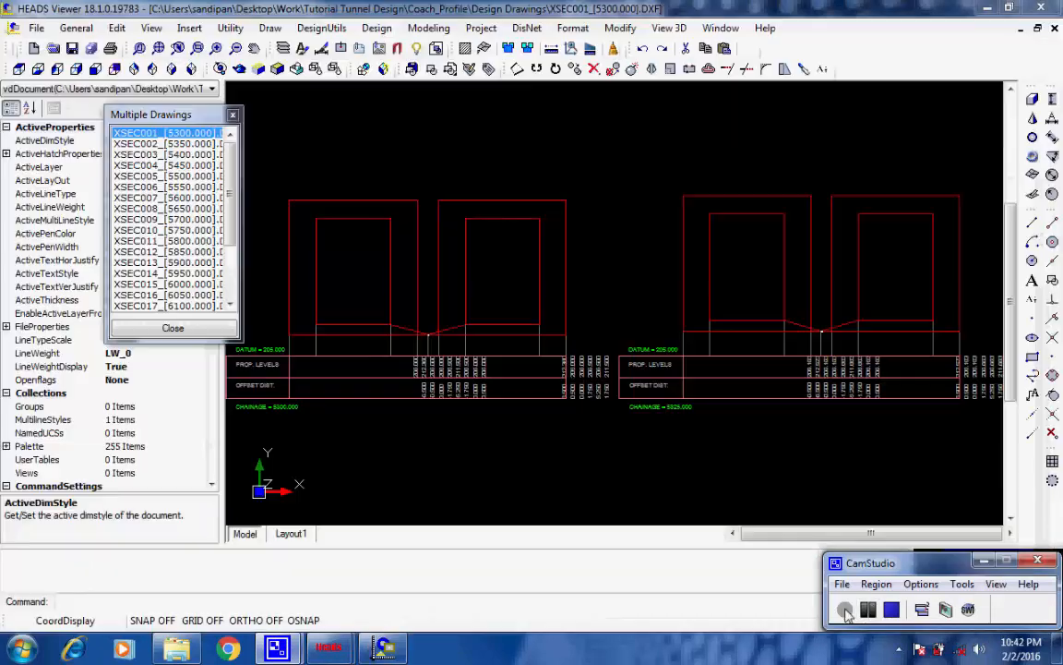
Display the XSEC007_[5600.000] and XSEC024_[6450.000] cross sections from the multiple drawings list
{"action": "left_click", "coordinate": [172, 197]}
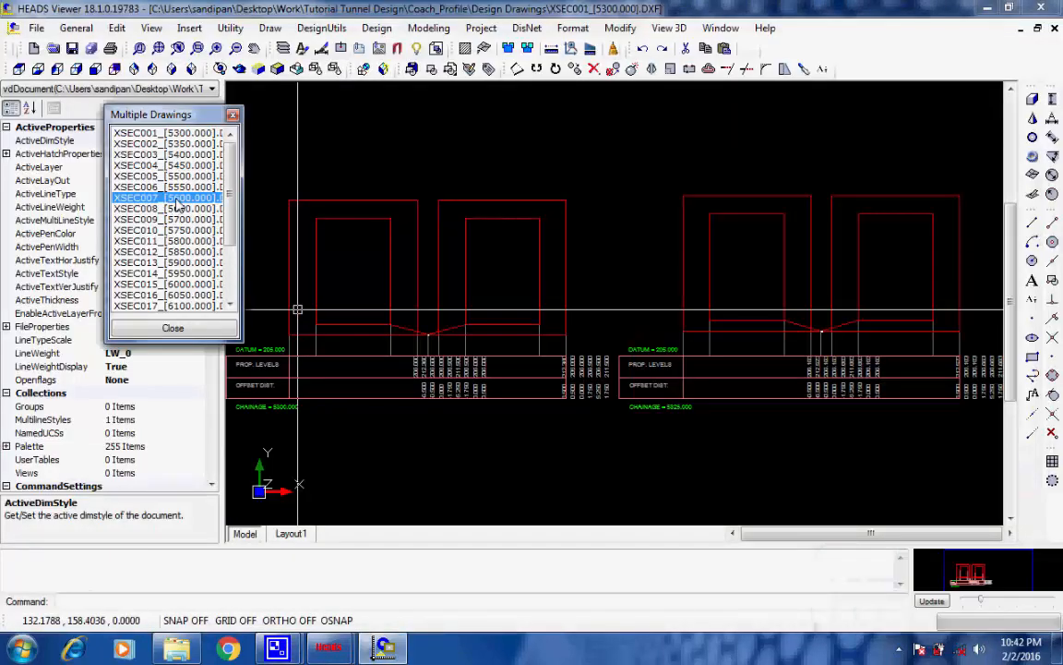
{"action": "left_click_drag", "start_coordinate": [231, 201], "coordinate": [235, 268]}
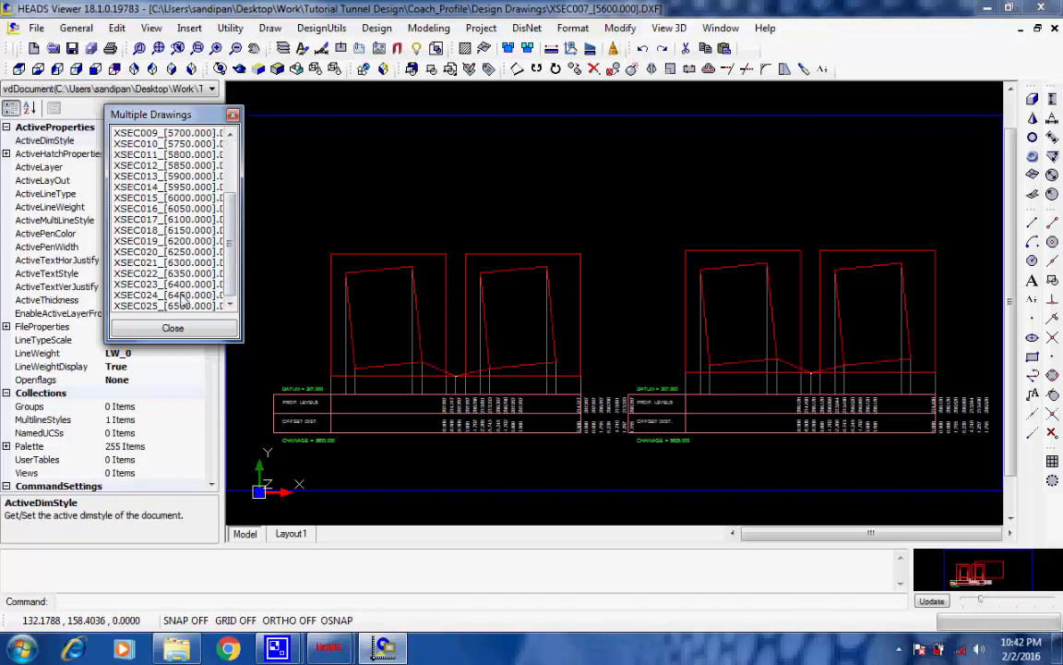
{"action": "left_click", "coordinate": [183, 295]}
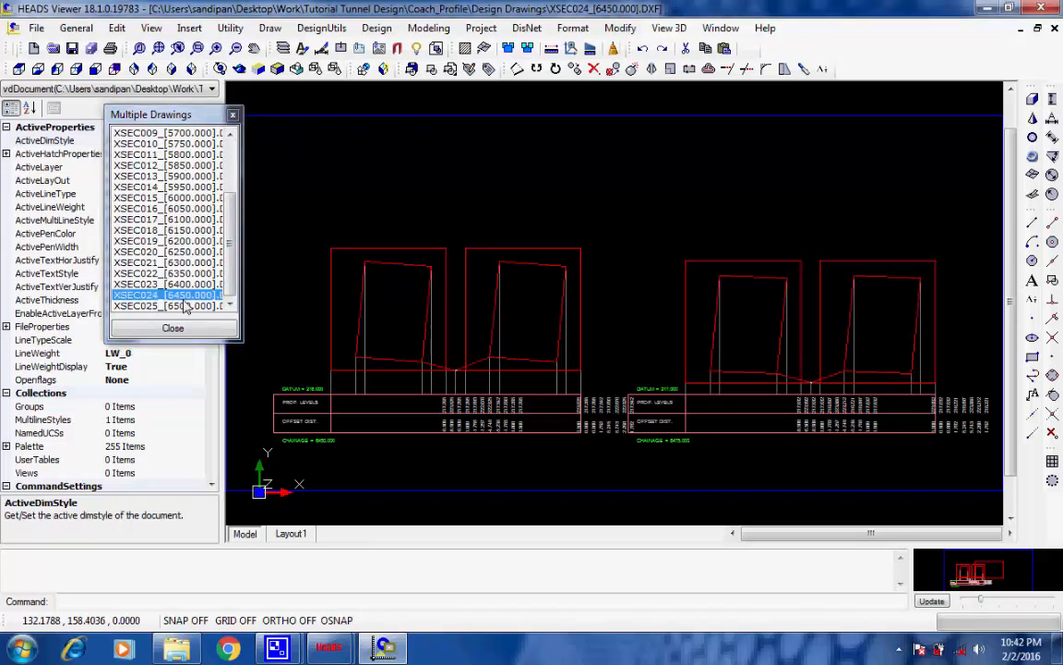
Examine the file formats available for saving the XSEC024_[6450.000] drawing under another type, and leave without saving
{"action": "left_click", "coordinate": [36, 28]}
{"action": "left_click", "coordinate": [104, 156]}
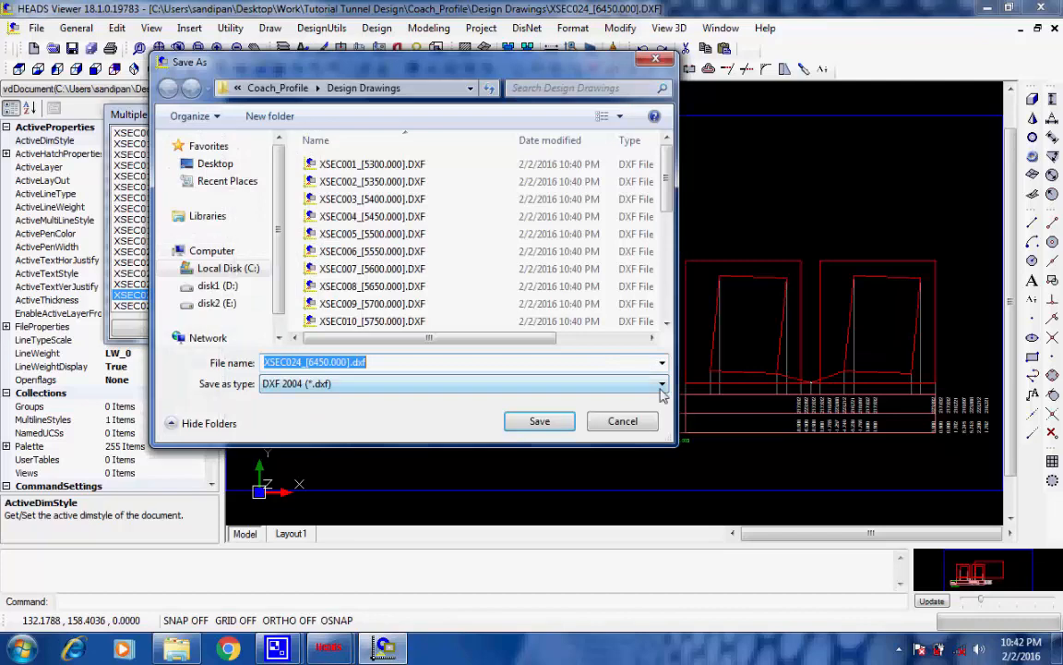
{"action": "left_click", "coordinate": [661, 383]}
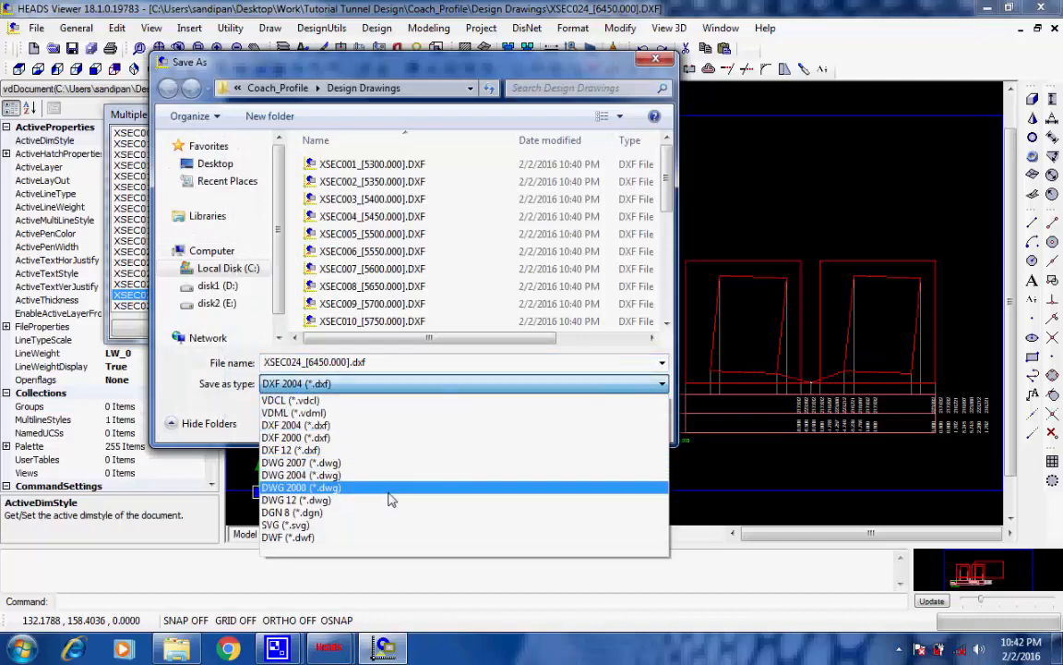
{"action": "left_click", "coordinate": [479, 384]}
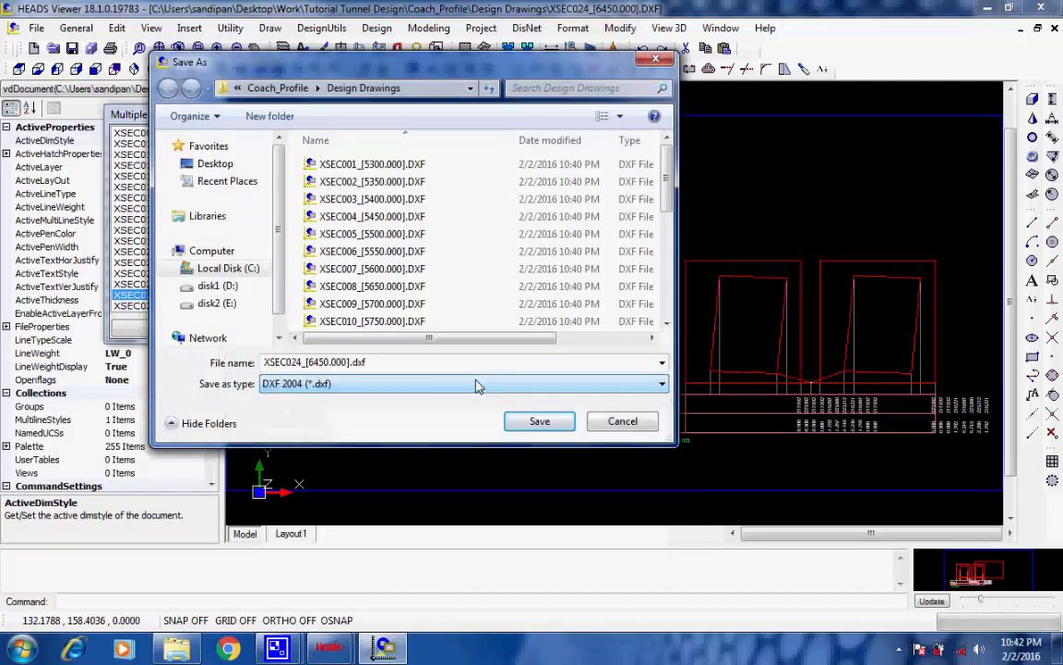
{"action": "left_click", "coordinate": [620, 421]}
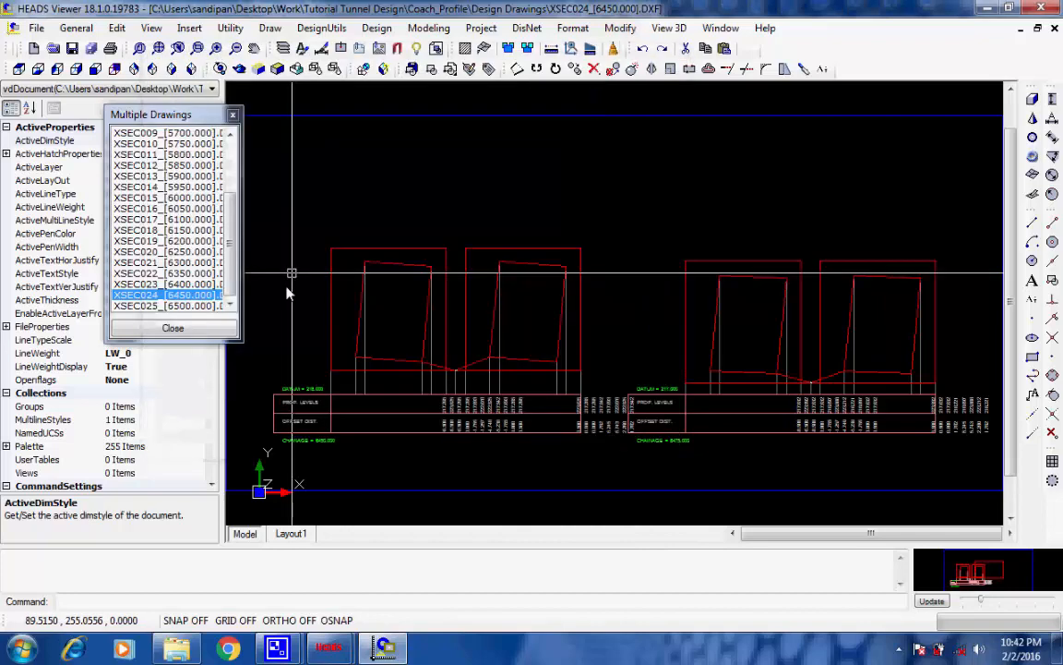
Close the multiple drawings list without saving the drawings and exit HEADS Viewer
{"action": "left_click", "coordinate": [194, 334]}
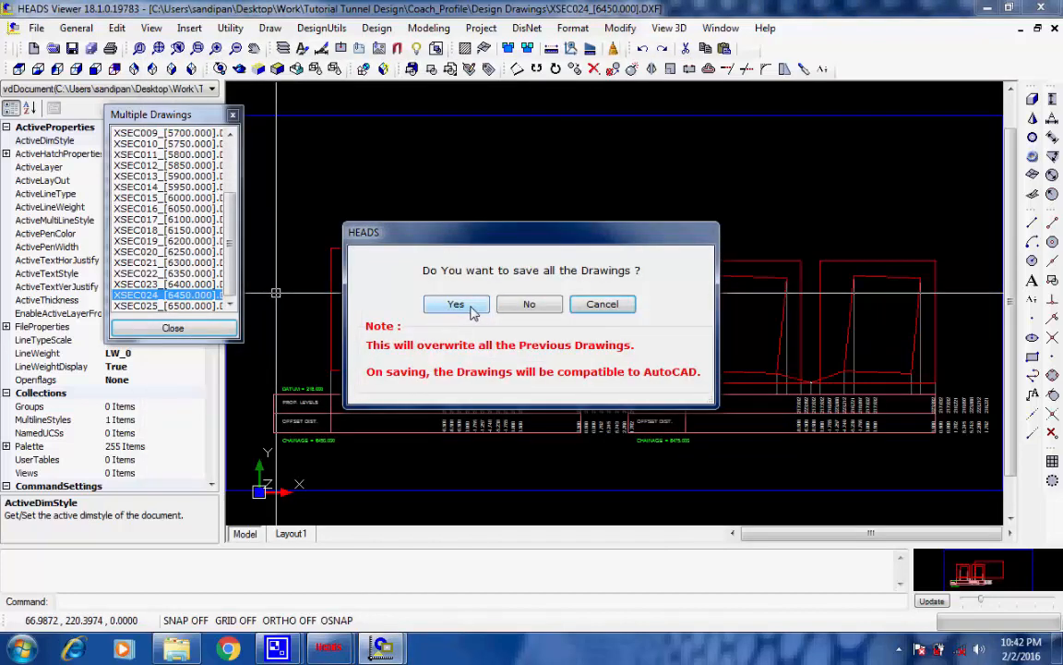
{"action": "left_click", "coordinate": [534, 308]}
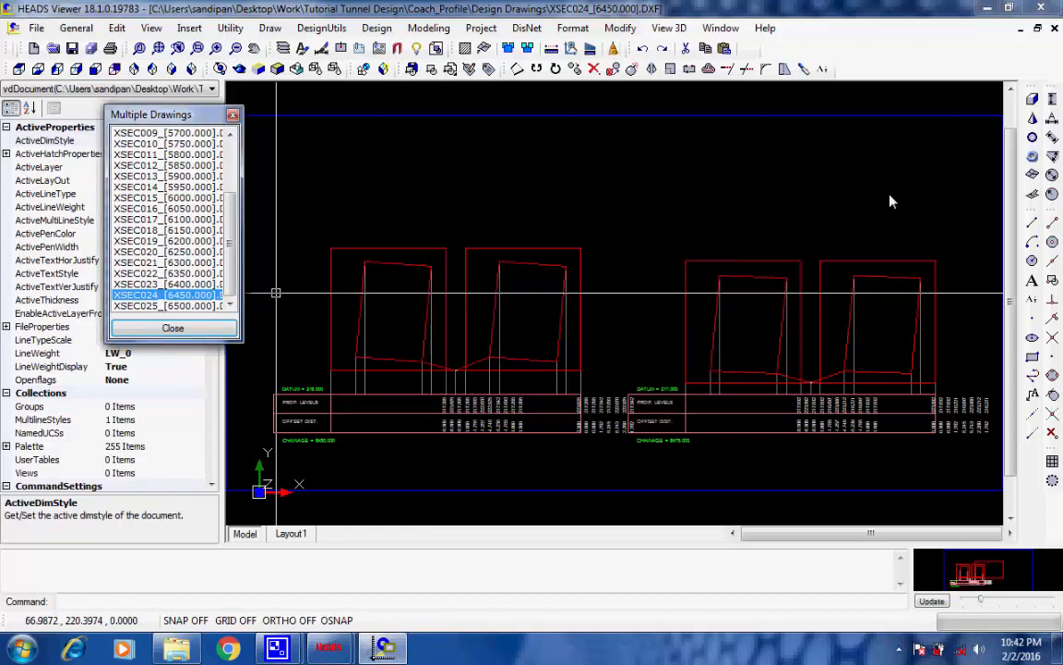
{"action": "left_click", "coordinate": [1044, 9]}
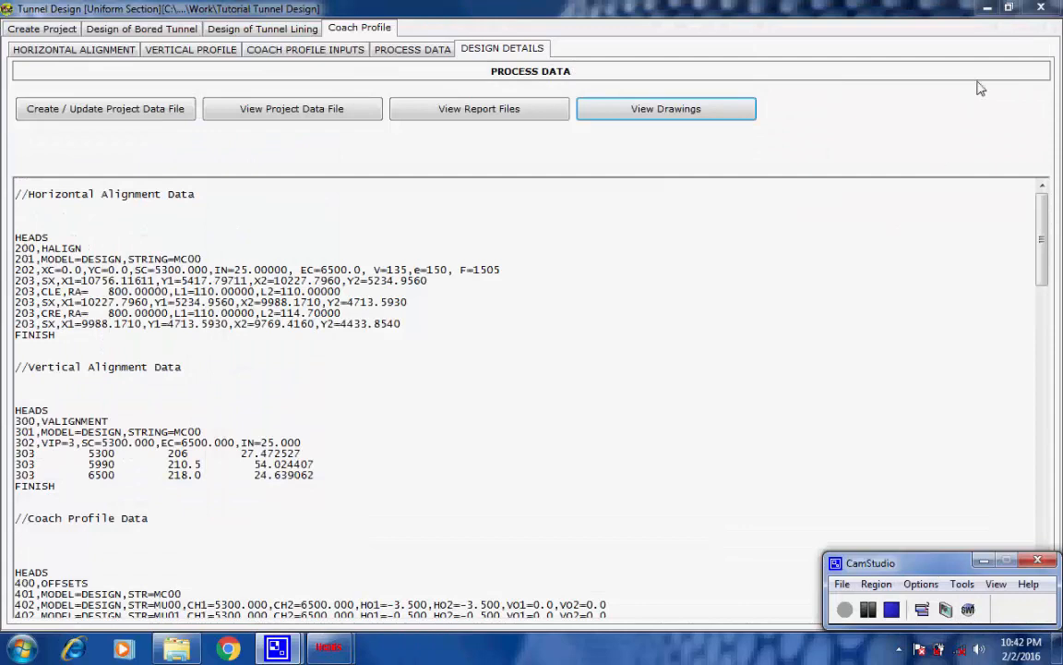